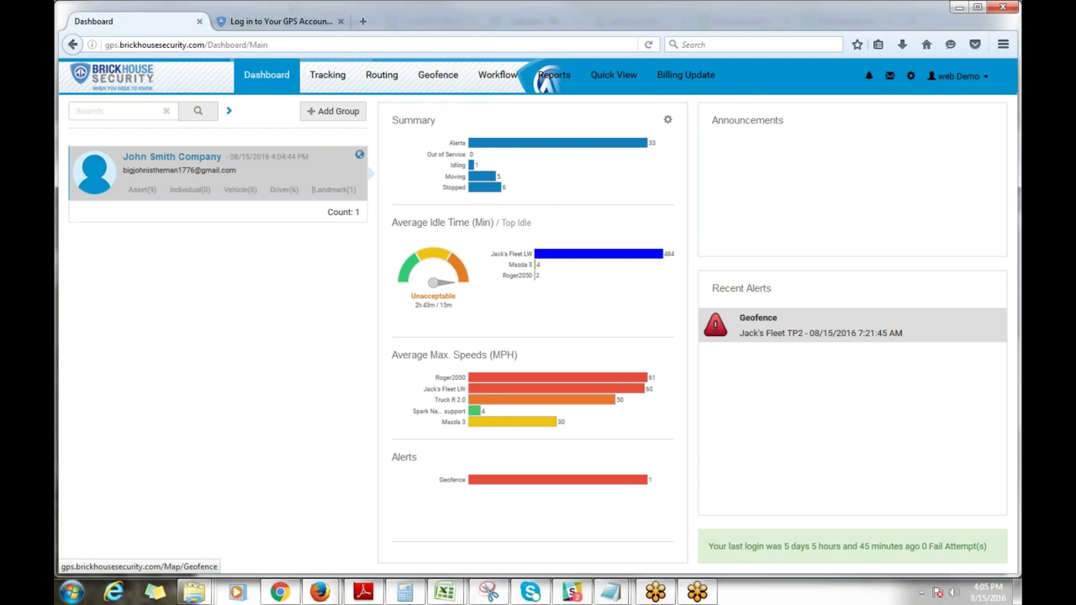
Step: Show the company group's 8 vehicles, then switch to its list of 9 assets
{"action": "left_click", "coordinate": [240, 189]}
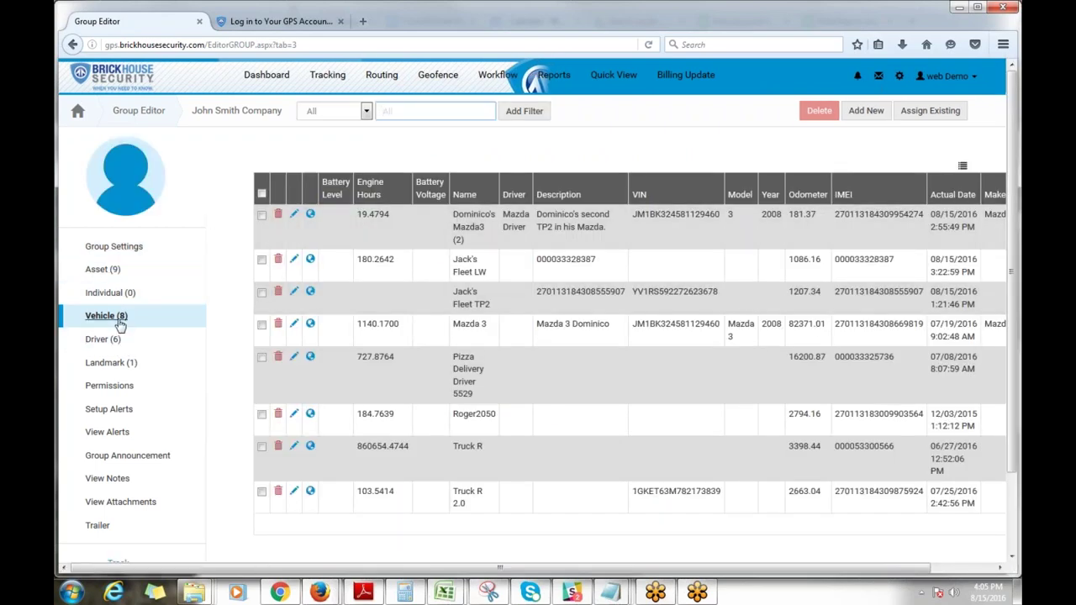
{"action": "left_click", "coordinate": [102, 269]}
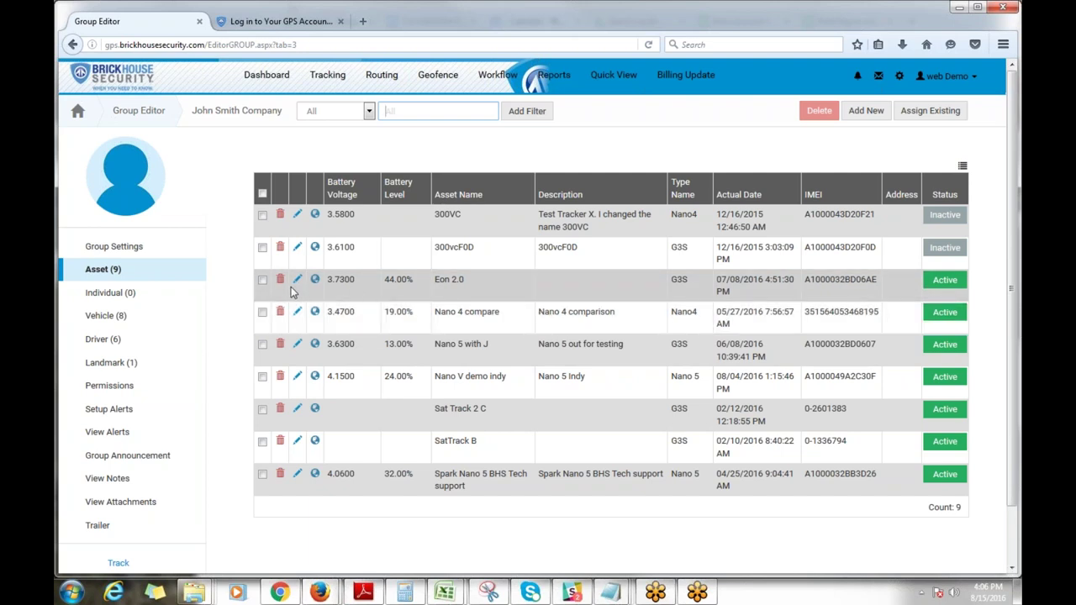
Step: Rename the Nano V demo indy asset to 'Nano 5 indy'
{"action": "left_click", "coordinate": [297, 380]}
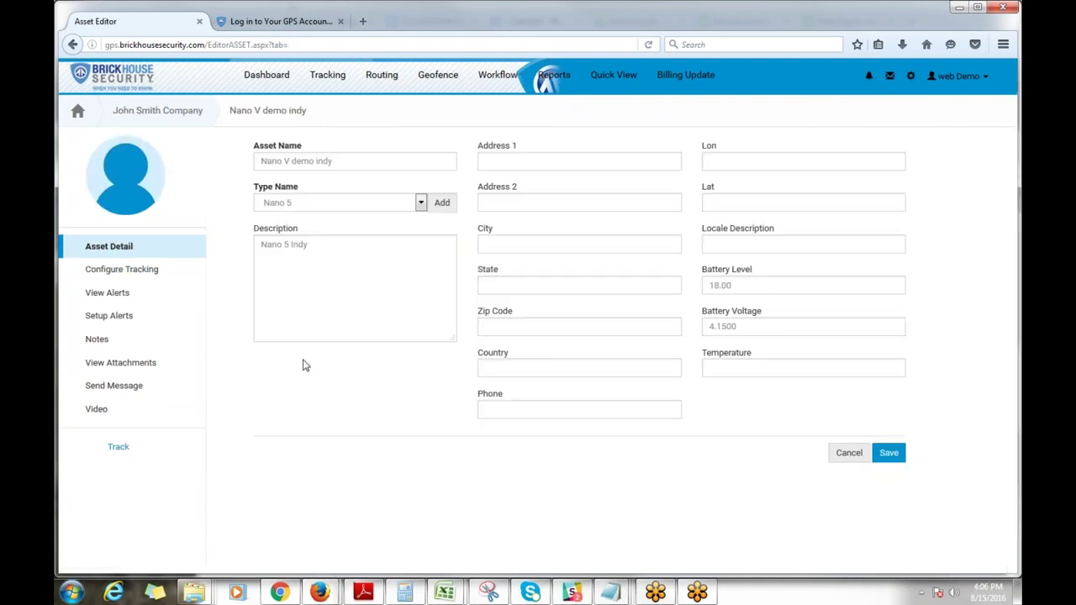
{"action": "left_click_drag", "start_coordinate": [350, 161], "coordinate": [284, 161]}
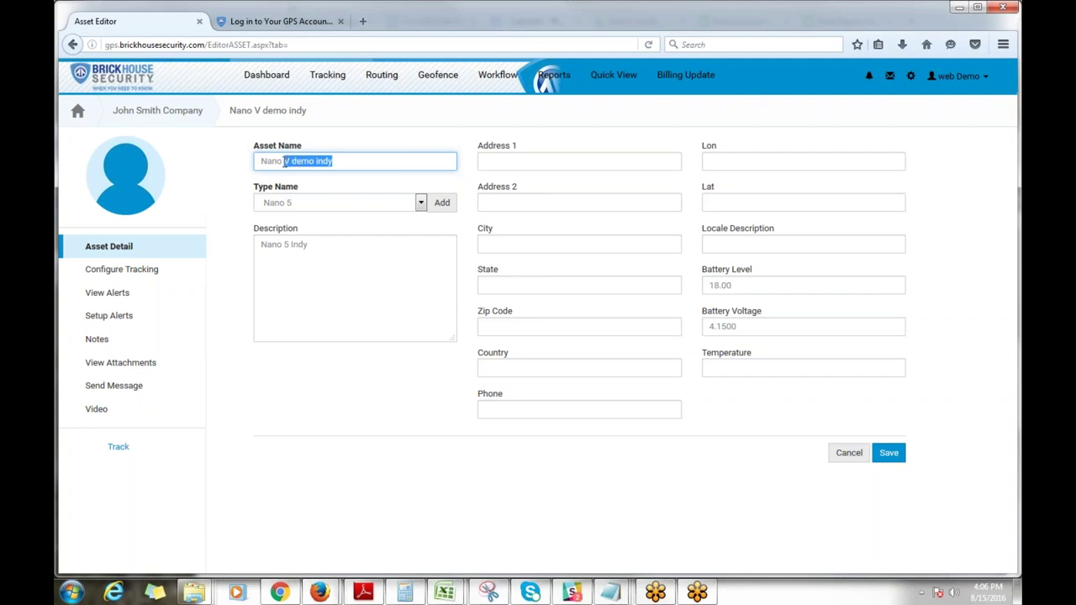
{"action": "type", "text": "5"}
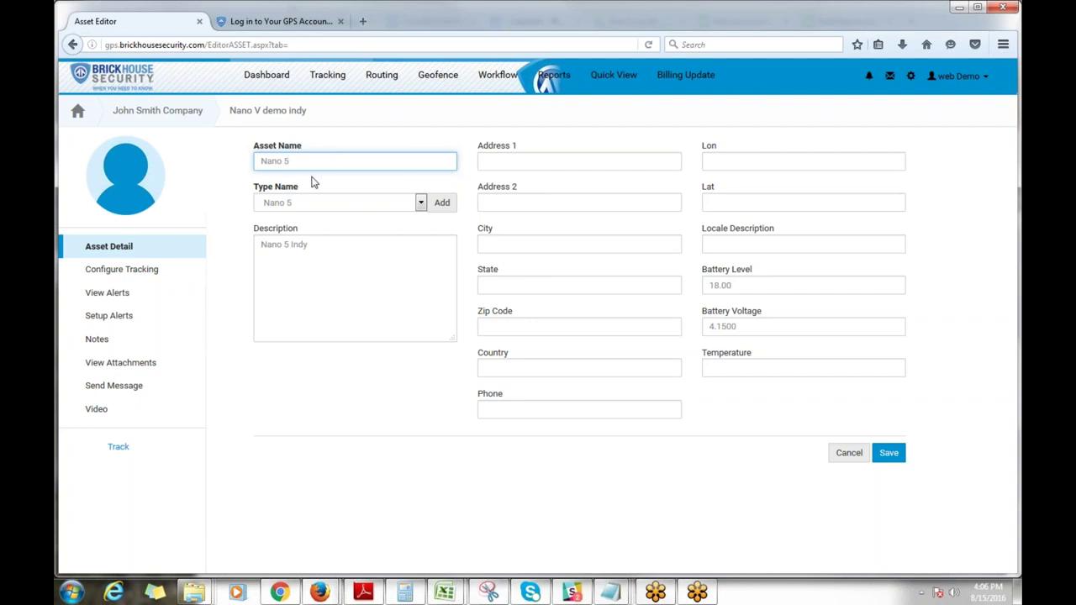
{"action": "type", "text": " a"}
{"action": "key", "text": "BackSpace"}
{"action": "type", "text": "indy"}
Step: Set the asset description to 'Nano 5 at indy for demo' and save the asset
{"action": "left_click", "coordinate": [353, 244]}
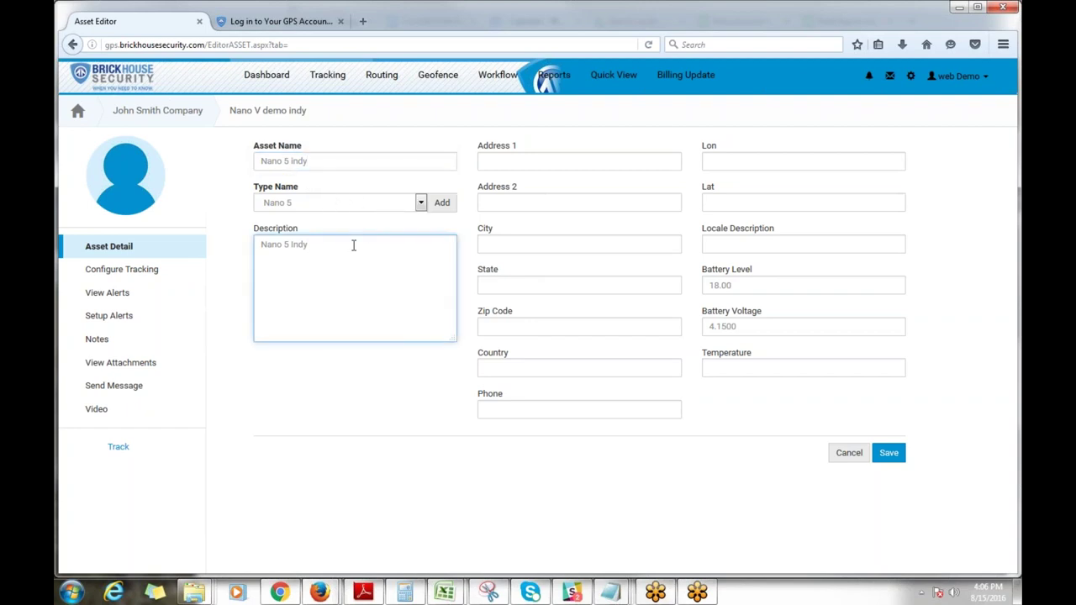
{"action": "type", "text": "a"}
{"action": "key", "text": "BackSpace"}
{"action": "key", "text": "BackSpace"}
{"action": "key", "text": "BackSpace"}
{"action": "key", "text": "BackSpace"}
{"action": "key", "text": "BackSpace"}
{"action": "key", "text": "BackSpace"}
{"action": "type", "text": "at indy for "}
{"action": "type", "text": "e"}
{"action": "key", "text": "BackSpace"}
{"action": "key", "text": "BackSpace"}
{"action": "type", "text": "de"}
{"action": "key", "text": "BackSpace"}
{"action": "key", "text": "BackSpace"}
{"action": "type", "text": "demo"}
{"action": "left_click", "coordinate": [542, 411]}
{"action": "left_click", "coordinate": [723, 244]}
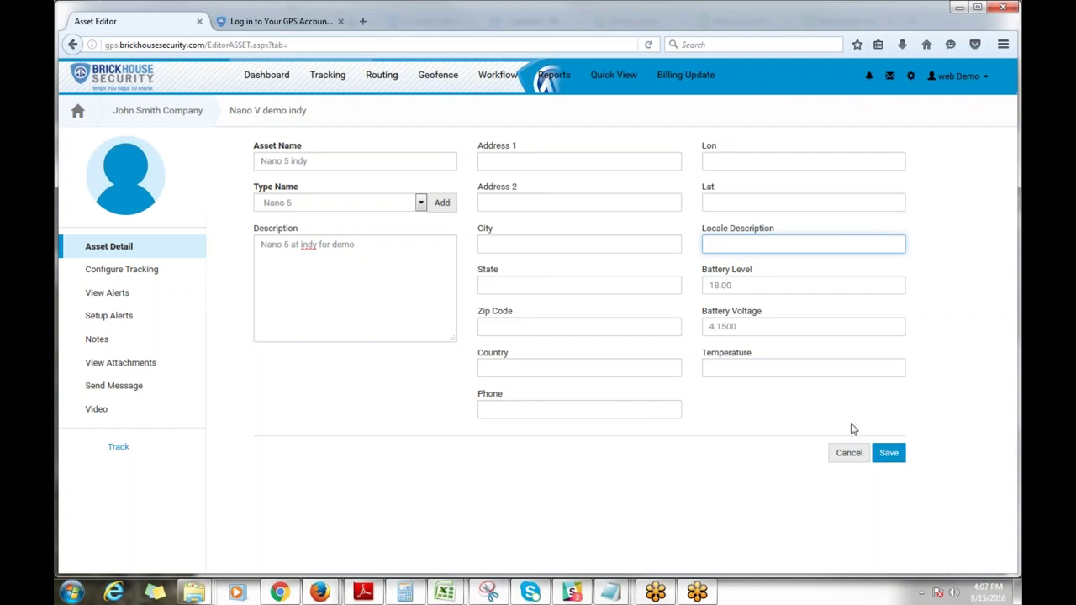
{"action": "left_click", "coordinate": [889, 452]}
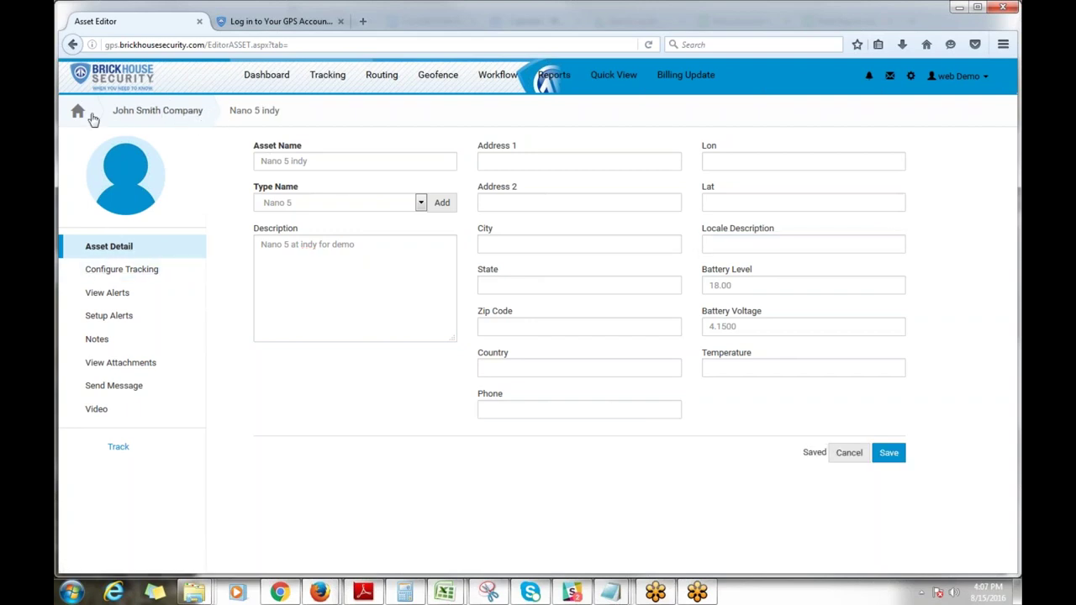
{"action": "left_click", "coordinate": [120, 116]}
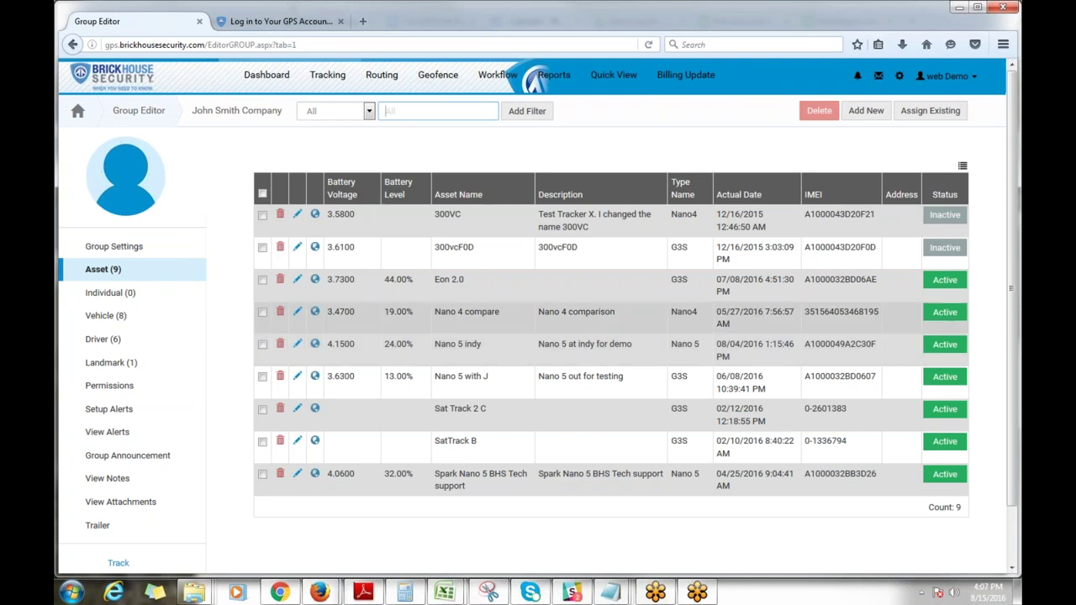
Step: Open the Editor Vehicle page for the first Mazda3 (2) in the group's vehicle list
{"action": "left_click", "coordinate": [102, 317]}
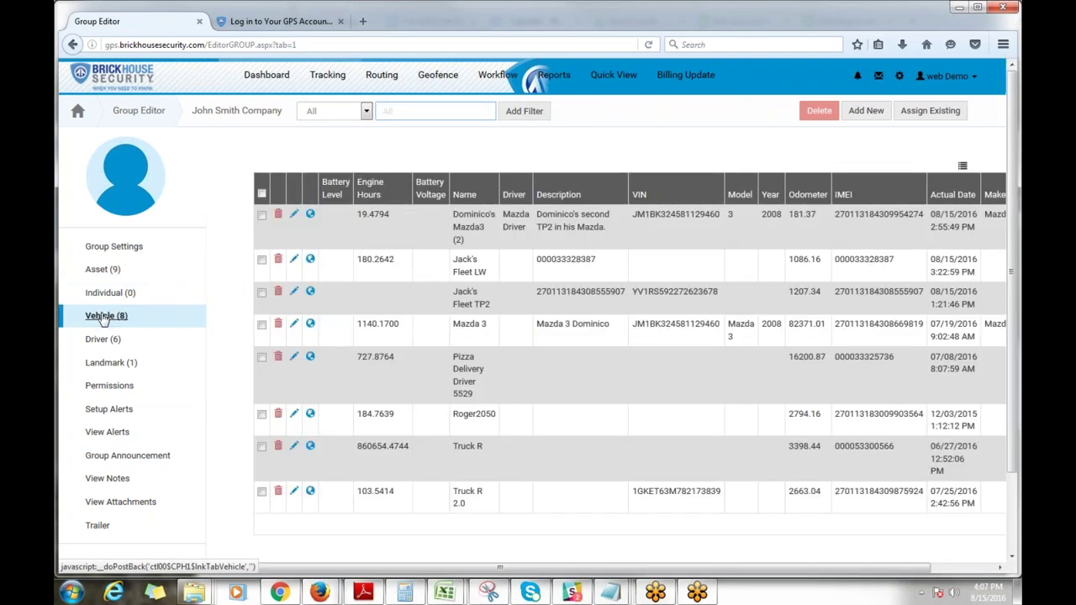
{"action": "left_click", "coordinate": [361, 215]}
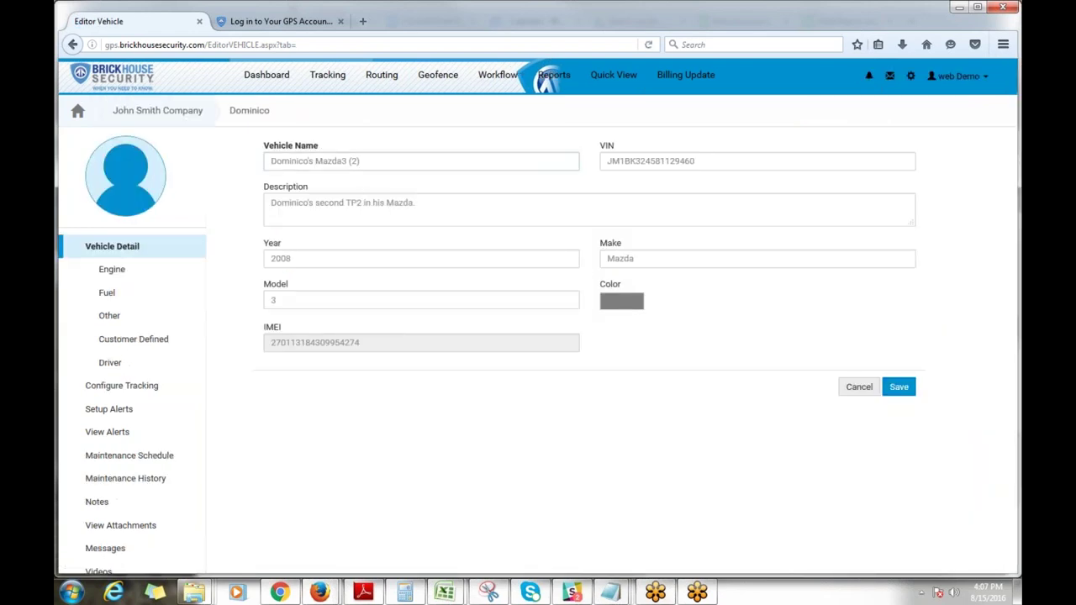
Step: Delete the first word of the vehicle name, leaving 'Mazda3 (2)'
{"action": "double_click", "coordinate": [309, 161]}
{"action": "left_click_drag", "start_coordinate": [310, 161], "coordinate": [220, 163]}
{"action": "key", "text": "Delete"}
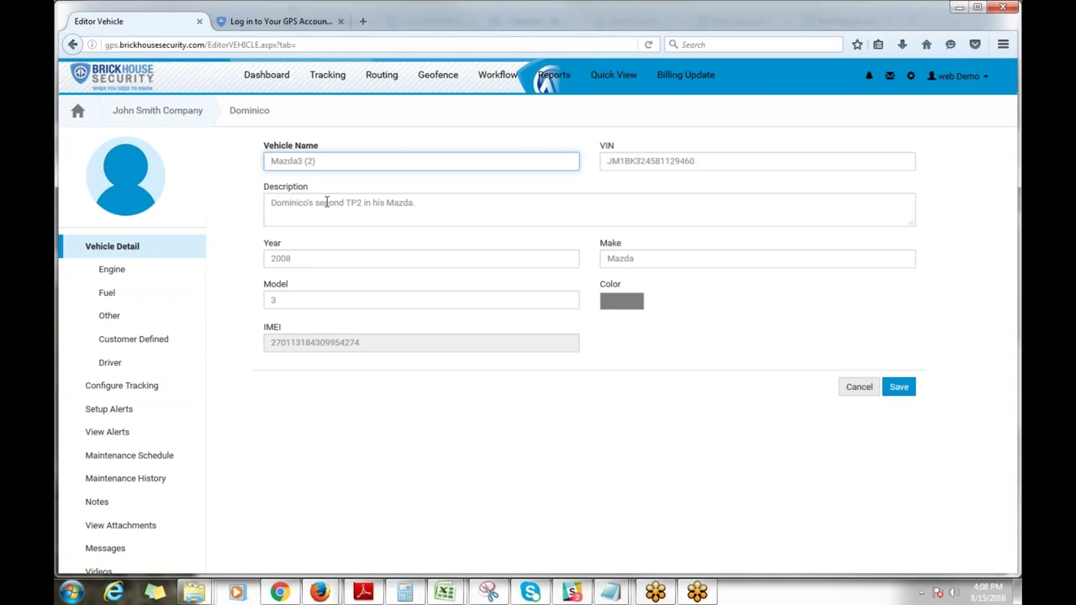
{"action": "left_click", "coordinate": [477, 204]}
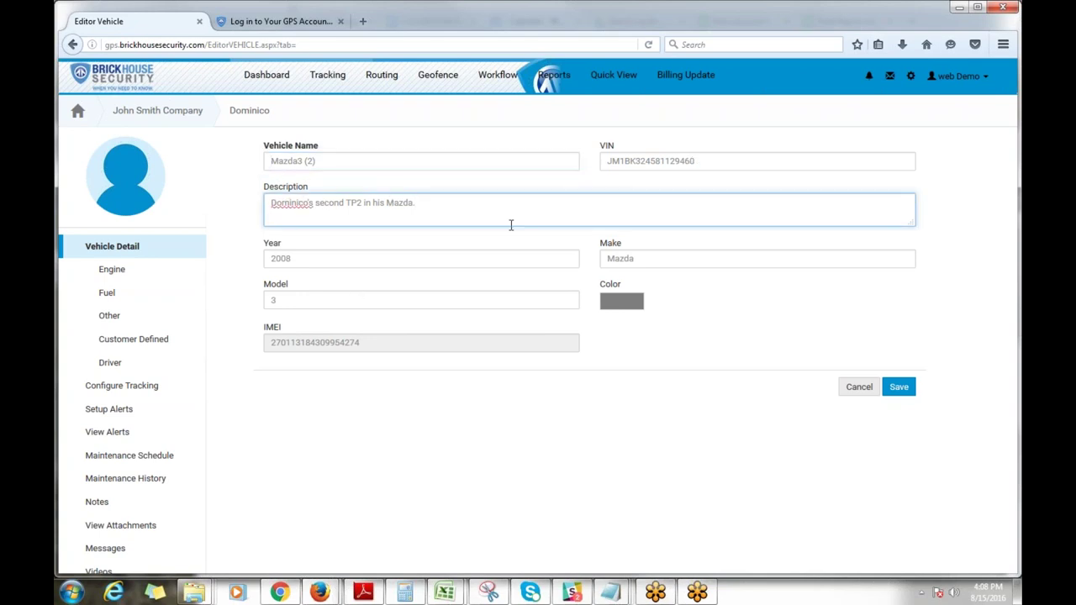
{"action": "left_click", "coordinate": [328, 255]}
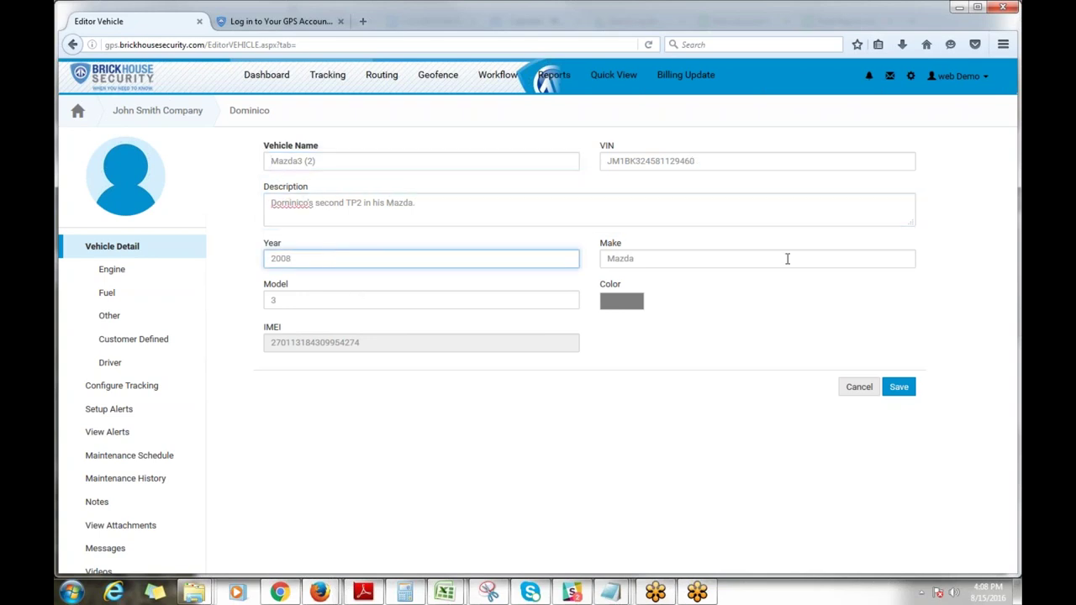
{"action": "left_click", "coordinate": [742, 258]}
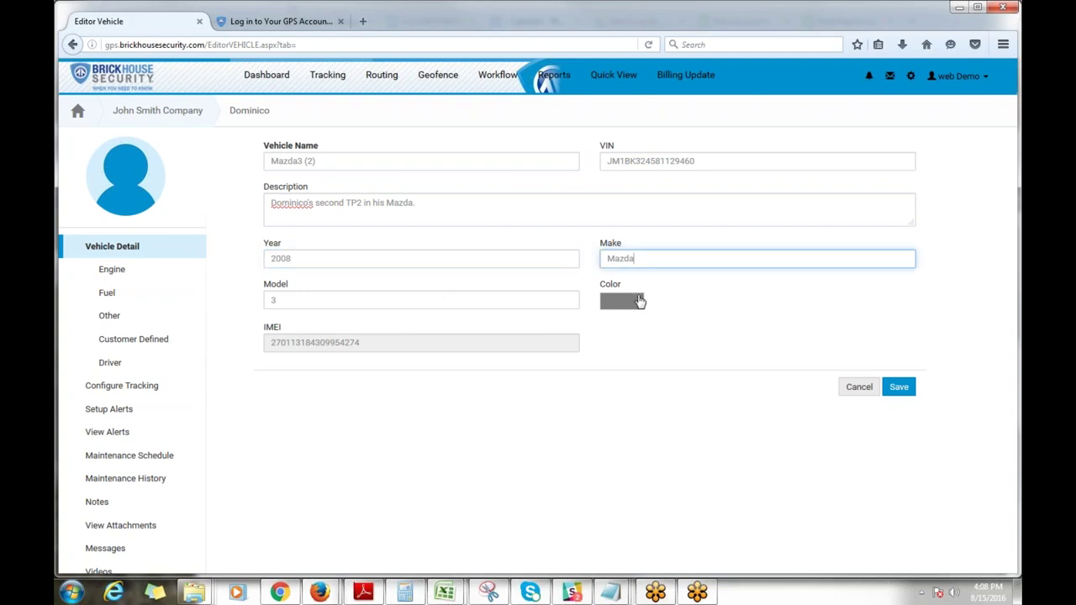
Step: Dismiss the colour chooser unchanged and view the Engine details (odometer 181.37 mi, ignition Off)
{"action": "left_click", "coordinate": [639, 301]}
{"action": "left_click", "coordinate": [803, 305]}
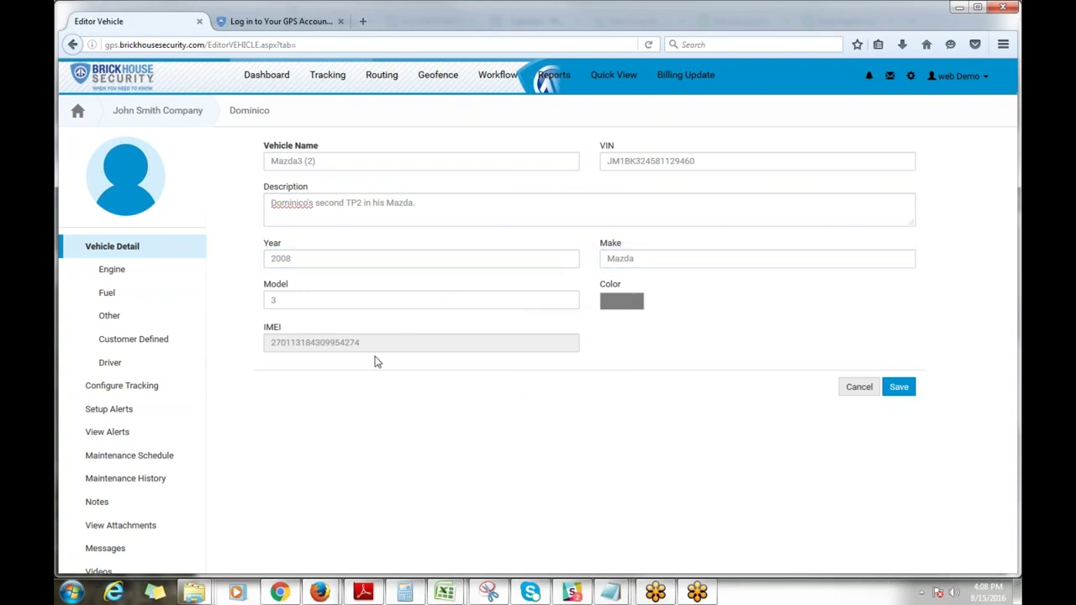
{"action": "left_click", "coordinate": [634, 308]}
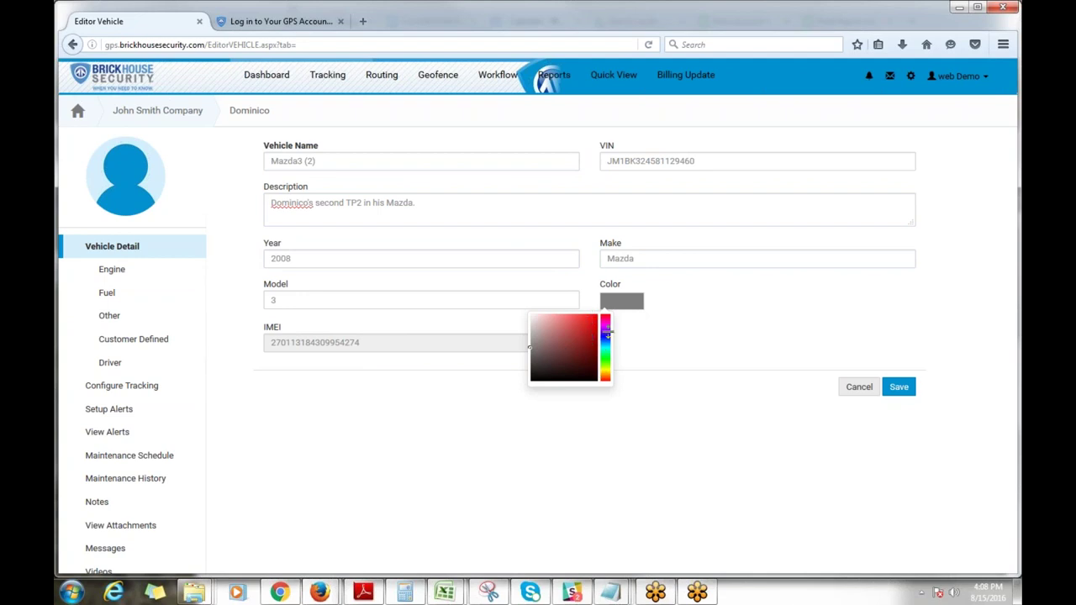
{"action": "left_click", "coordinate": [730, 338]}
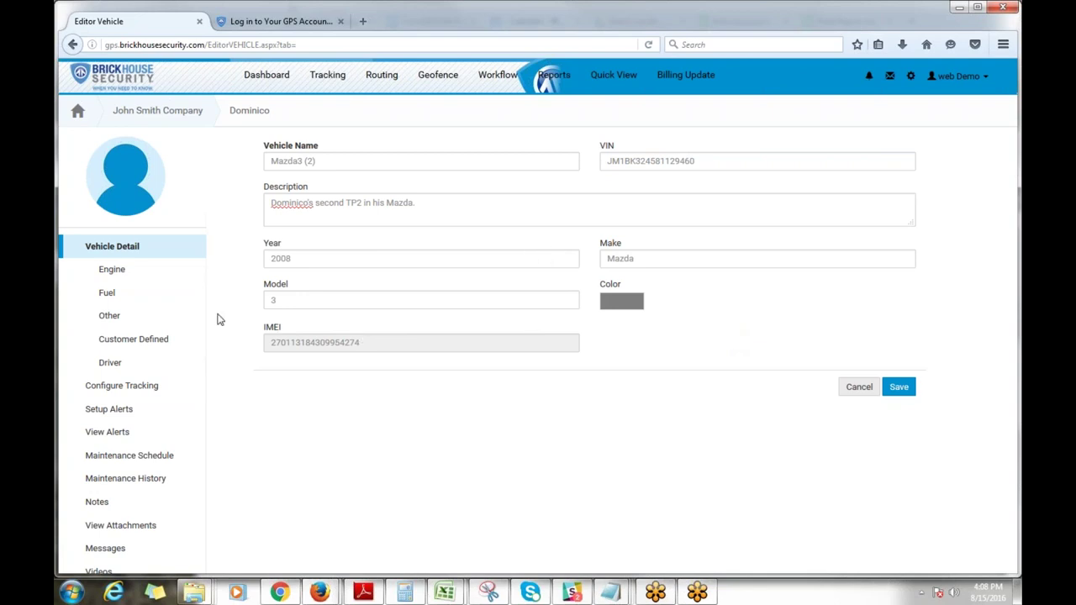
{"action": "left_click", "coordinate": [122, 277]}
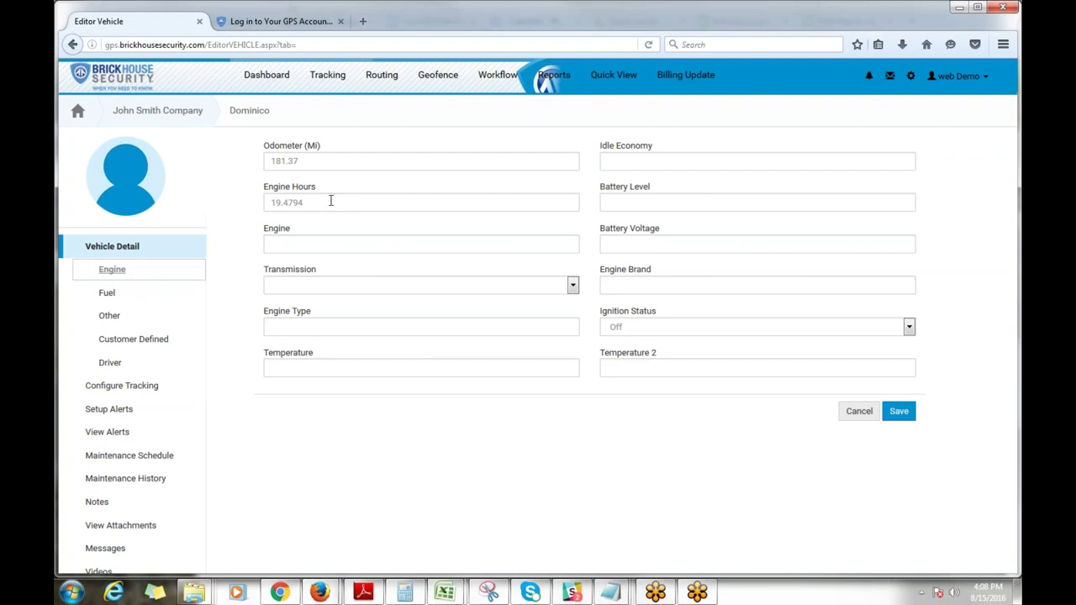
Step: Review the Mazda3 (2)'s Fuel and Other details, then its Driver assignment and history
{"action": "left_click", "coordinate": [106, 295]}
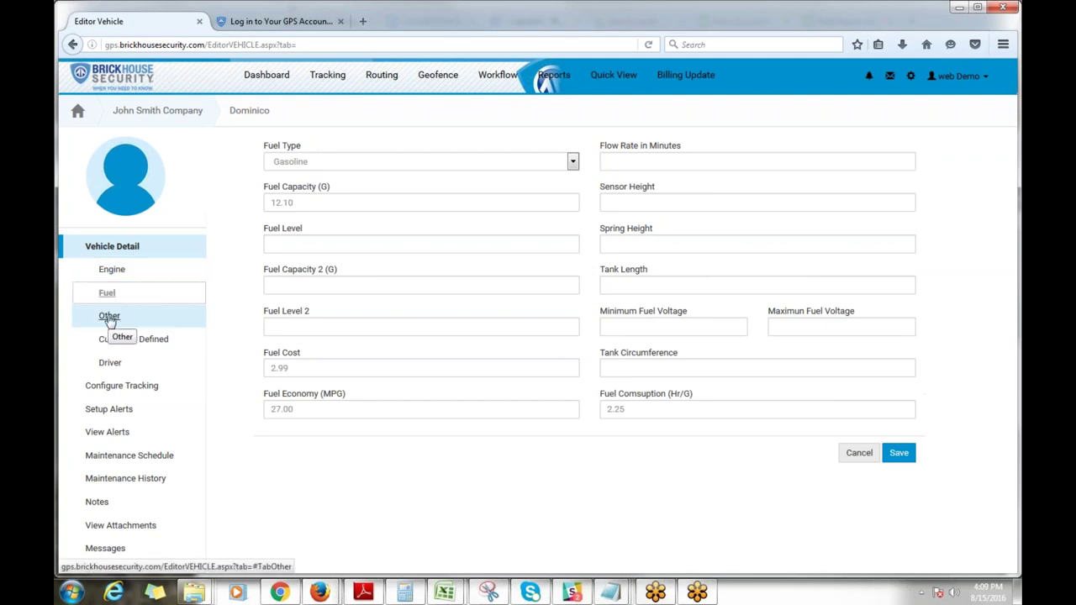
{"action": "left_click", "coordinate": [110, 318]}
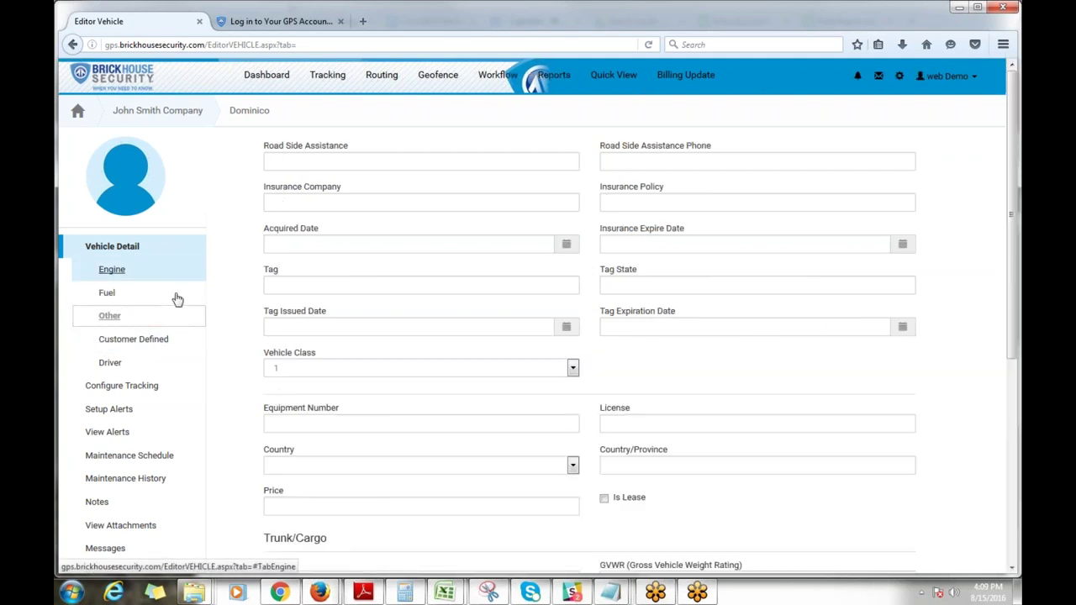
{"action": "scroll", "coordinate": [361, 161], "scroll_direction": "down", "scroll_amount": 3}
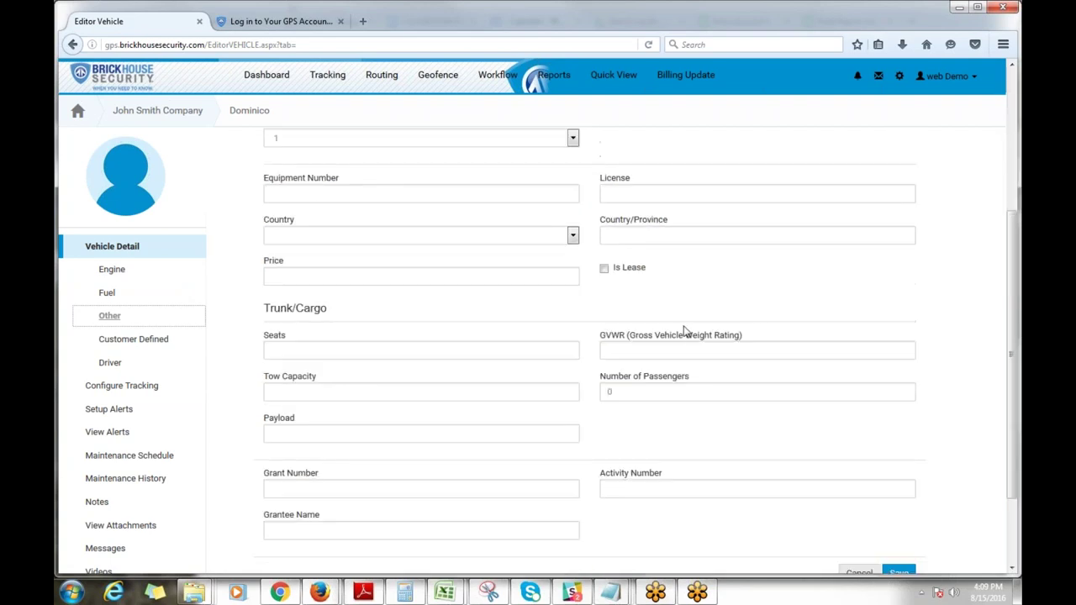
{"action": "scroll", "coordinate": [685, 332], "scroll_direction": "down", "scroll_amount": 2}
{"action": "scroll", "coordinate": [646, 361], "scroll_direction": "up", "scroll_amount": 4}
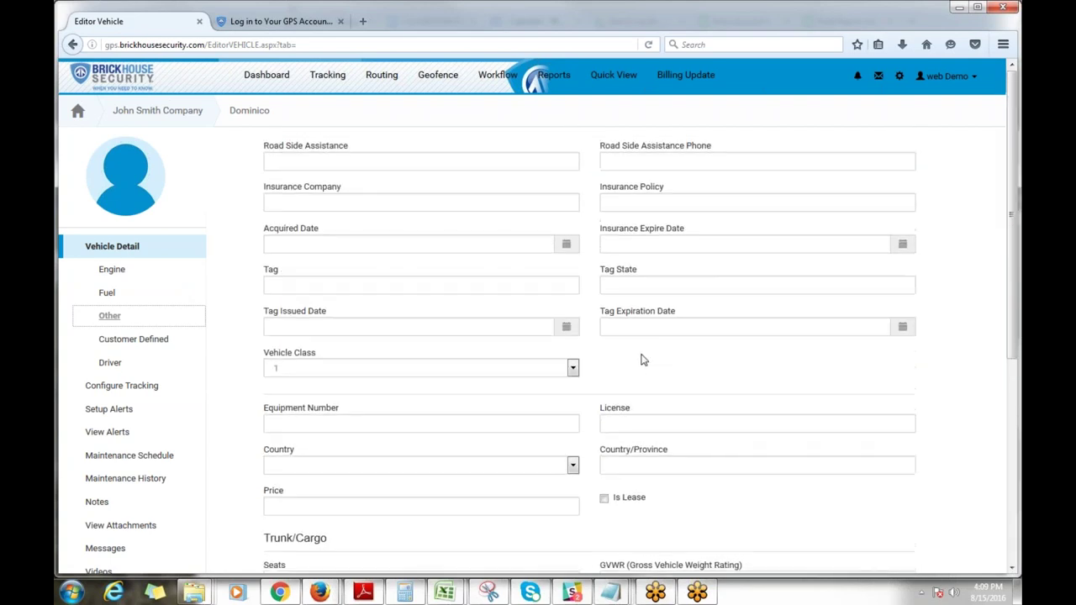
{"action": "left_click", "coordinate": [110, 363]}
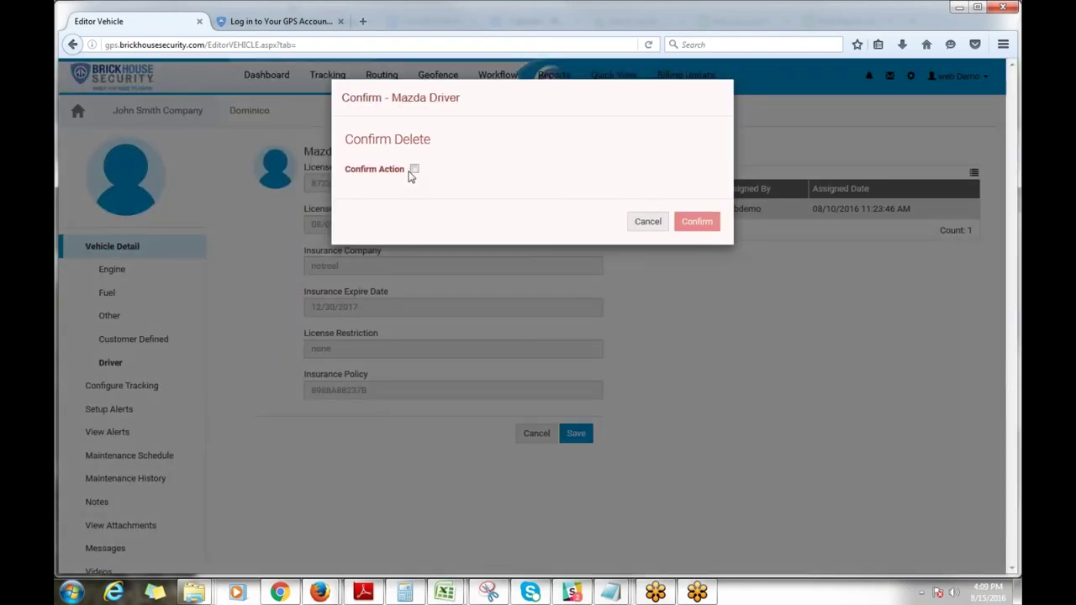
Step: Remove Mazda Driver from the Mazda3 (2), assign Driver X instead, and save
{"action": "left_click", "coordinate": [414, 169]}
{"action": "left_click", "coordinate": [696, 222]}
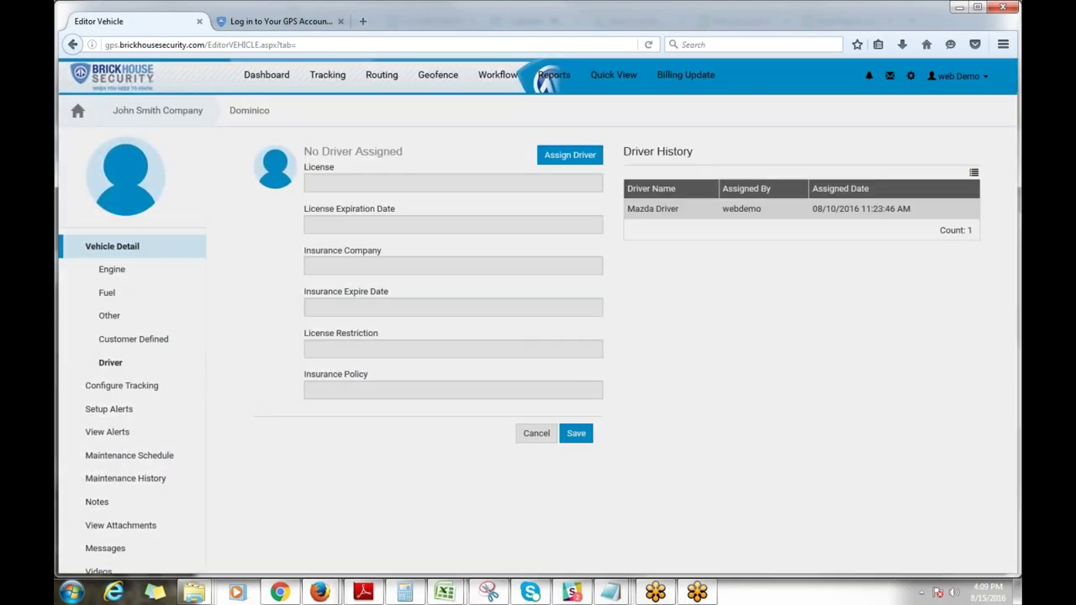
{"action": "left_click", "coordinate": [570, 155]}
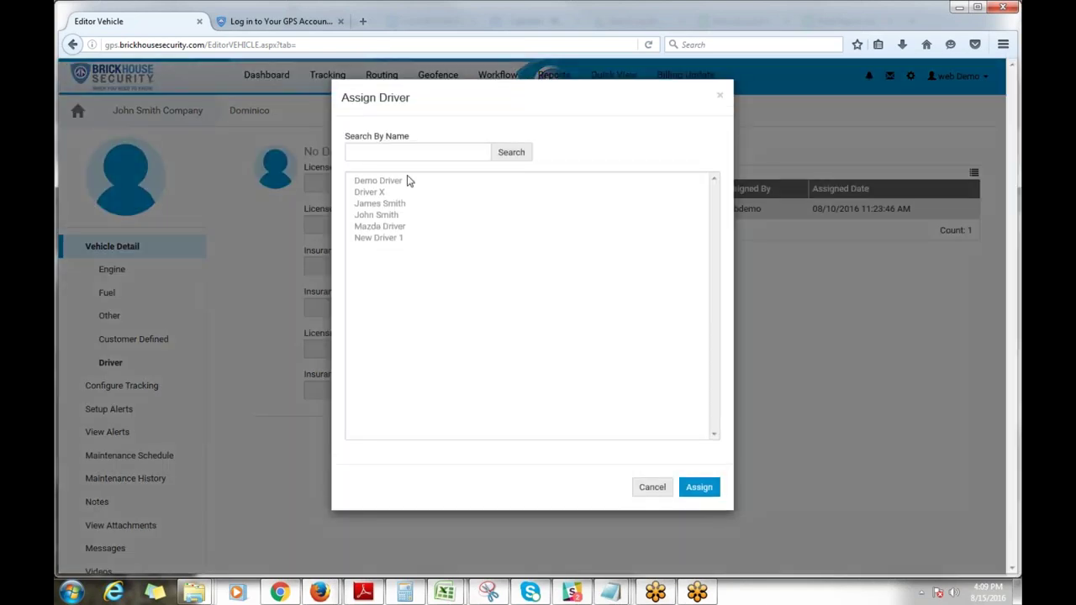
{"action": "left_click", "coordinate": [377, 193]}
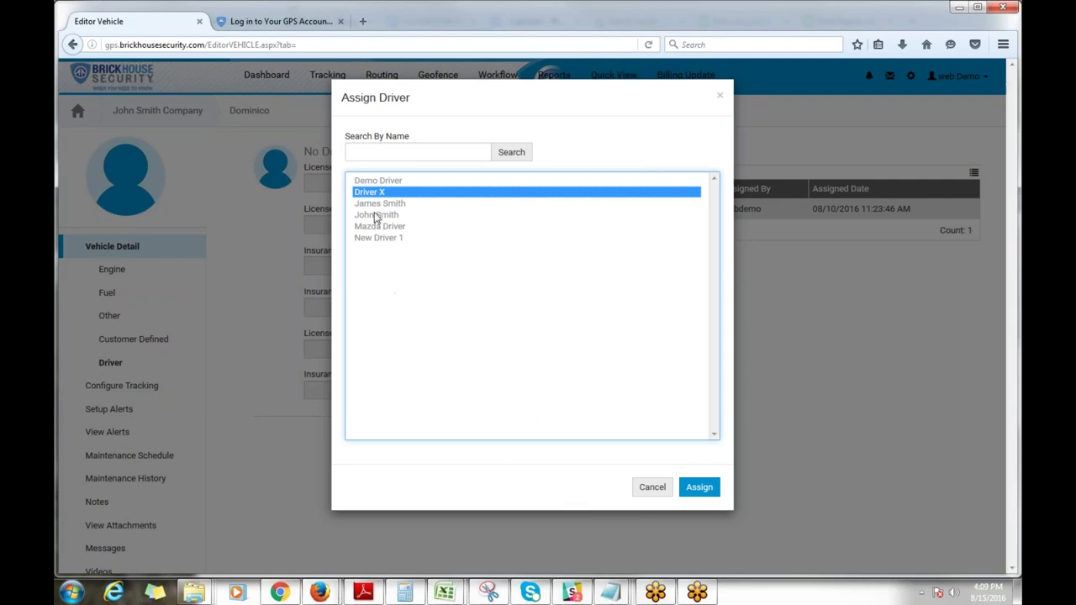
{"action": "left_click", "coordinate": [699, 490]}
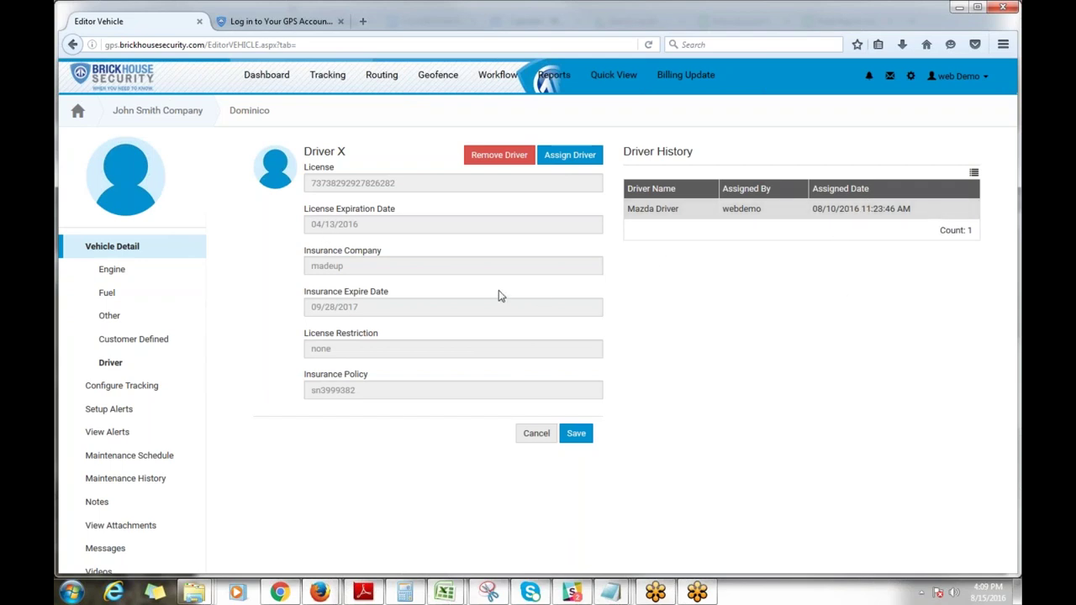
{"action": "left_click", "coordinate": [571, 439]}
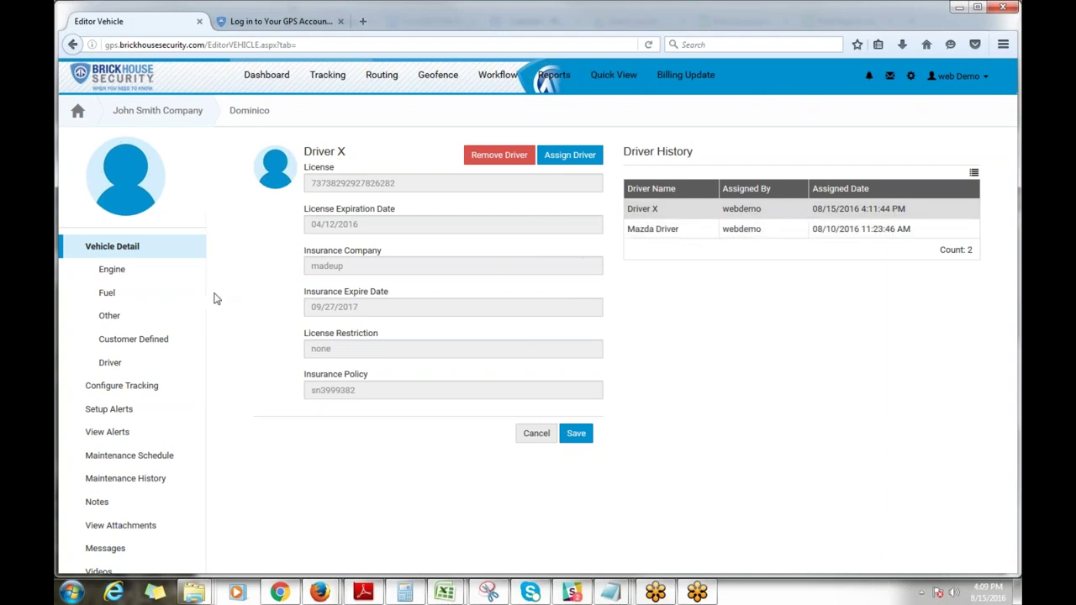
Step: Start a new Oil change maintenance schedule based on odometer miles (3000)
{"action": "left_click", "coordinate": [153, 456]}
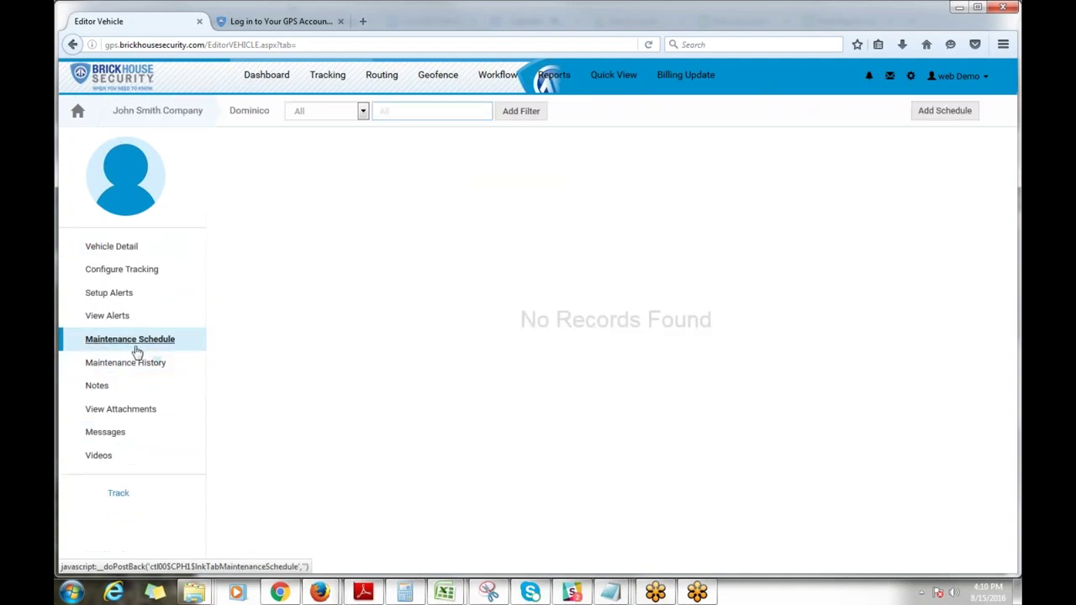
{"action": "left_click", "coordinate": [152, 368]}
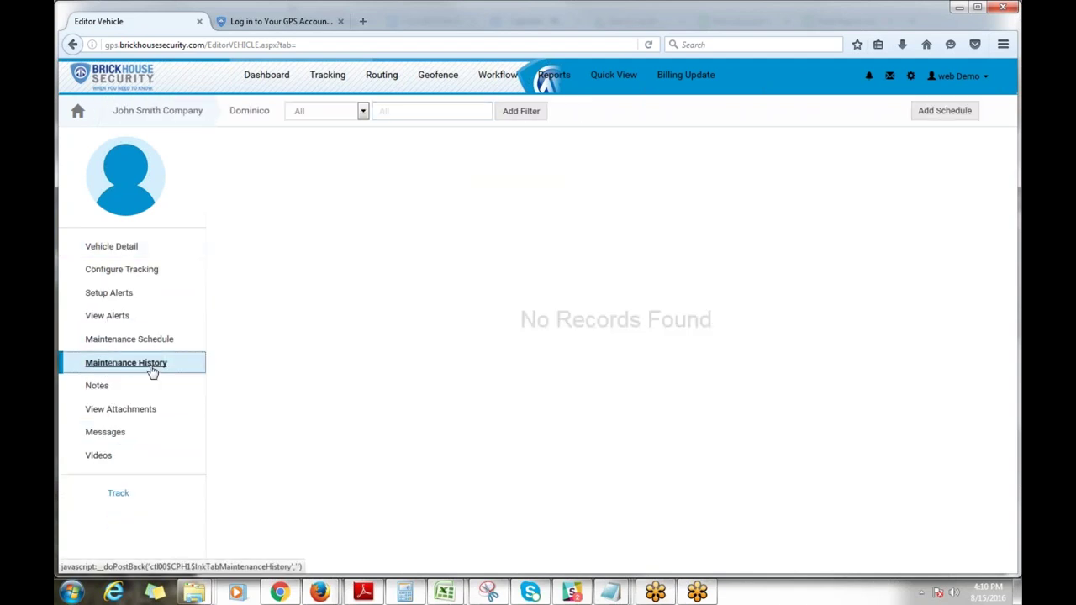
{"action": "left_click", "coordinate": [140, 343]}
{"action": "left_click", "coordinate": [945, 110]}
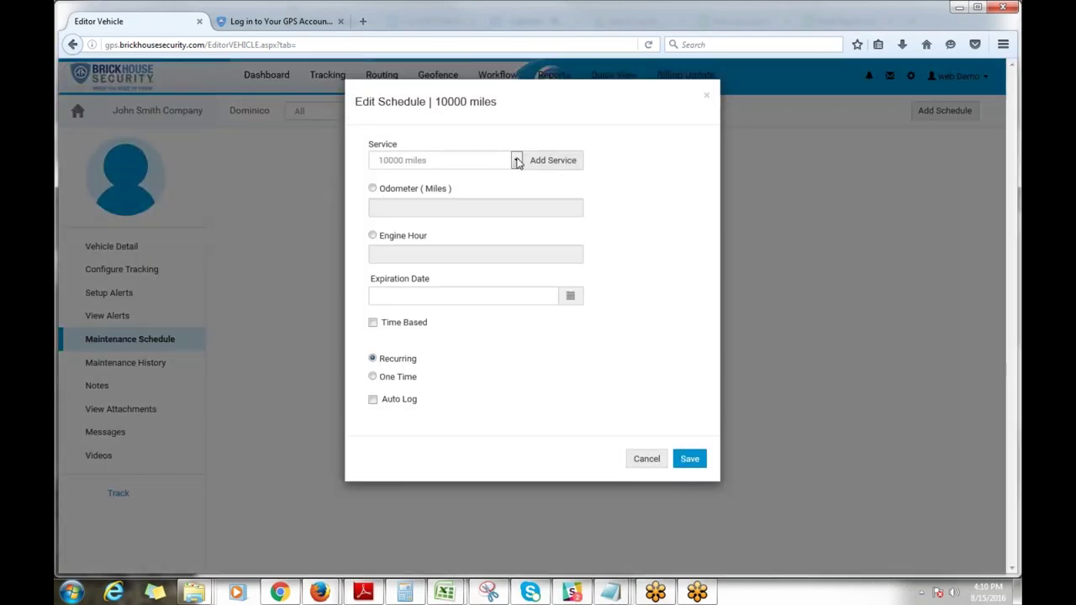
{"action": "left_click", "coordinate": [517, 161]}
{"action": "left_click", "coordinate": [493, 186]}
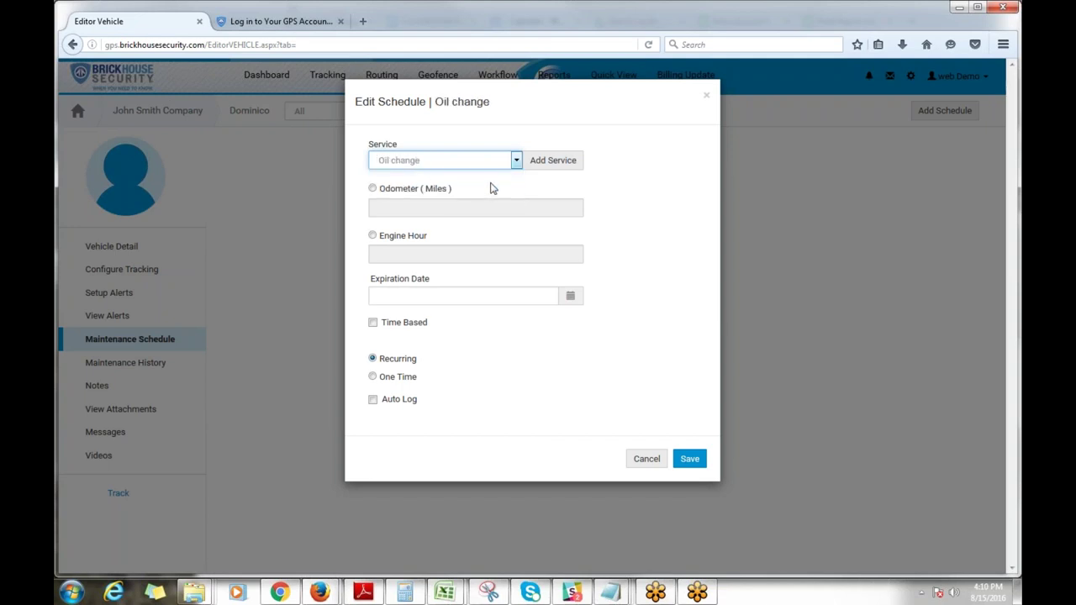
{"action": "left_click", "coordinate": [371, 190]}
{"action": "left_click", "coordinate": [459, 206]}
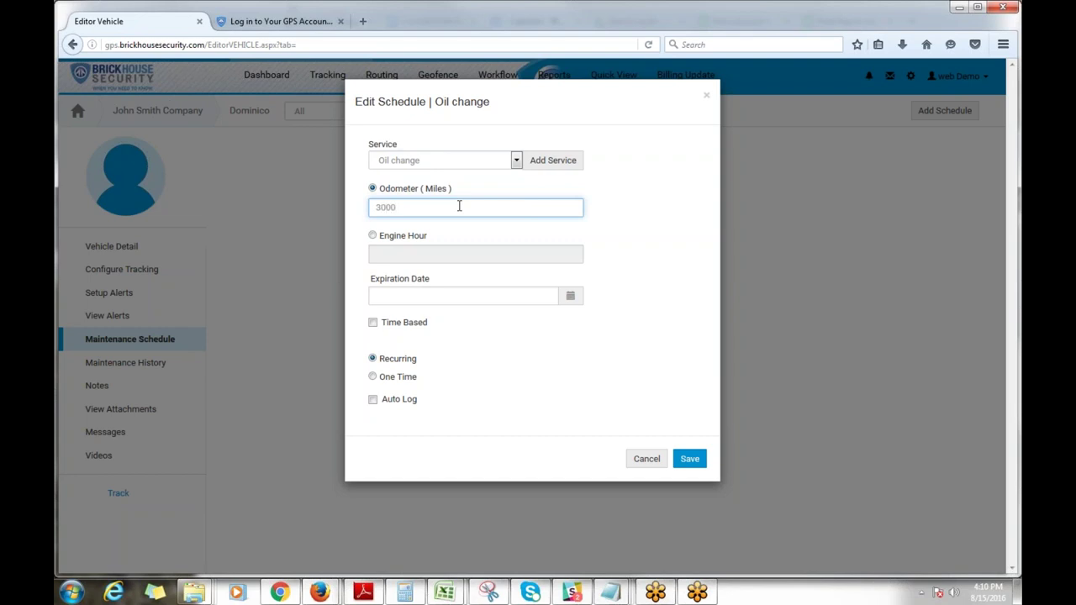
Step: Set the schedule's expiration date to 11/15/2016, then save and confirm it
{"action": "left_click", "coordinate": [572, 299]}
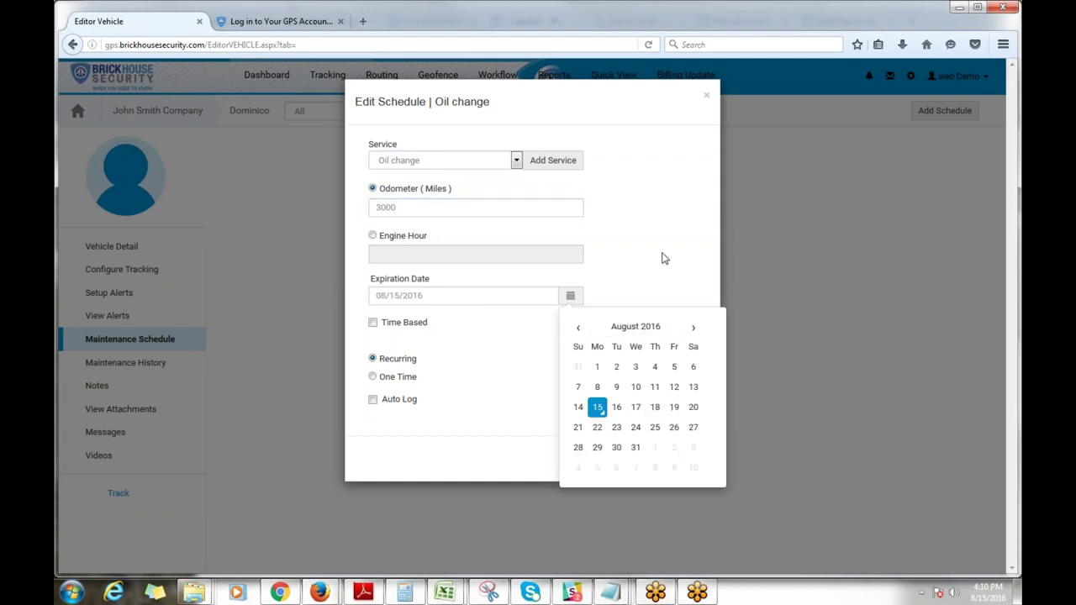
{"action": "left_click", "coordinate": [694, 329]}
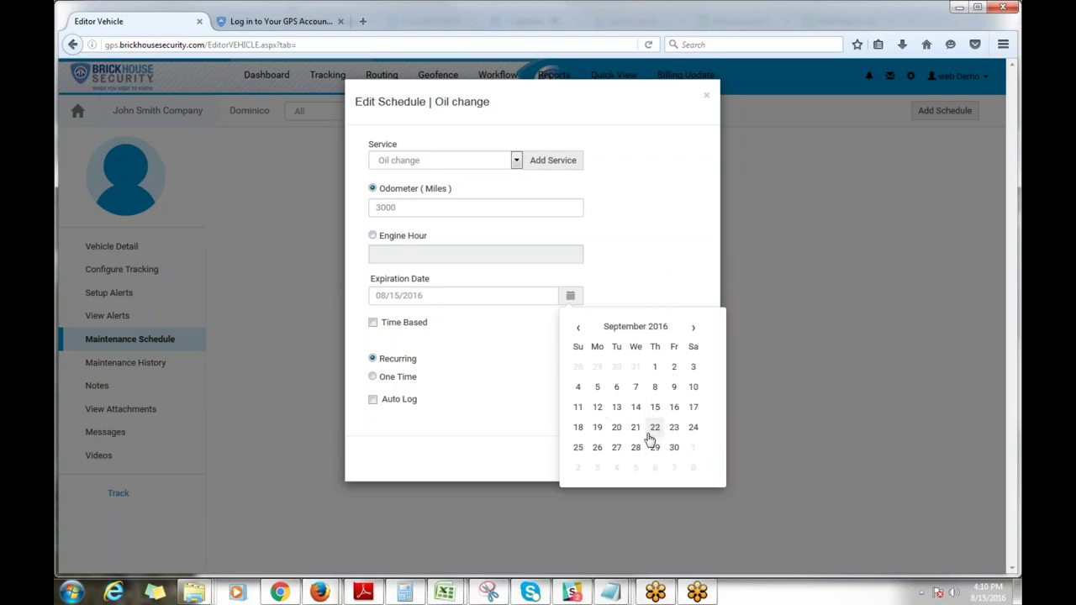
{"action": "left_click", "coordinate": [694, 332]}
{"action": "left_click", "coordinate": [694, 332]}
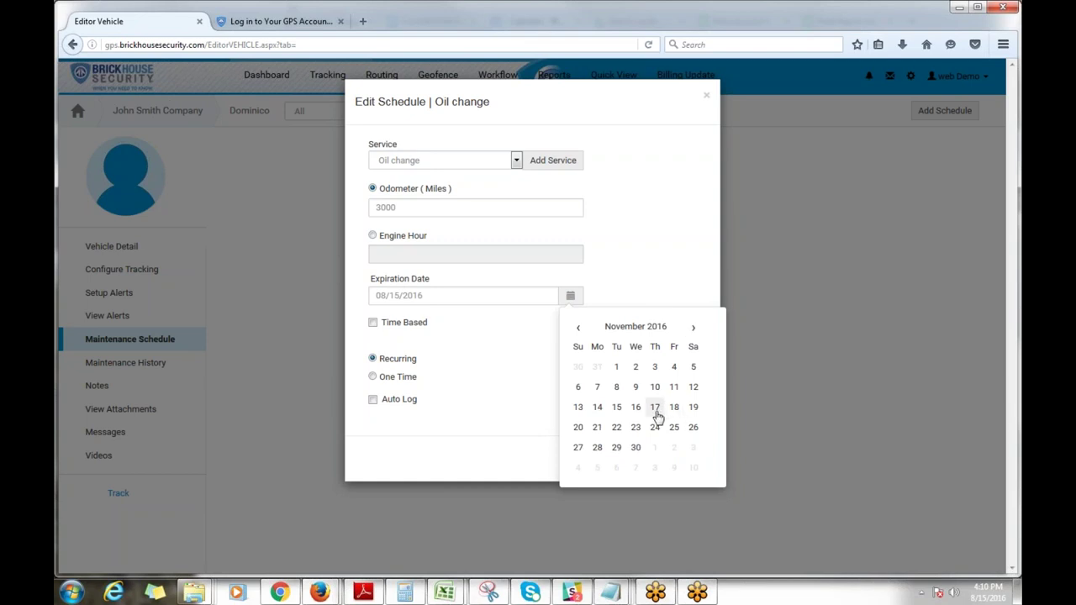
{"action": "left_click", "coordinate": [618, 407]}
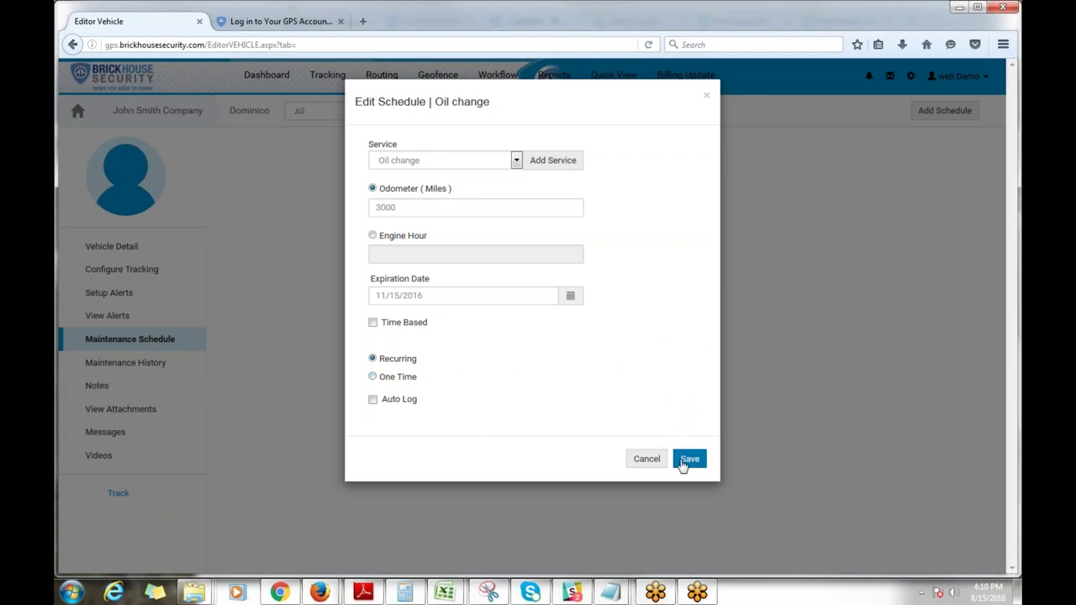
{"action": "left_click", "coordinate": [688, 460]}
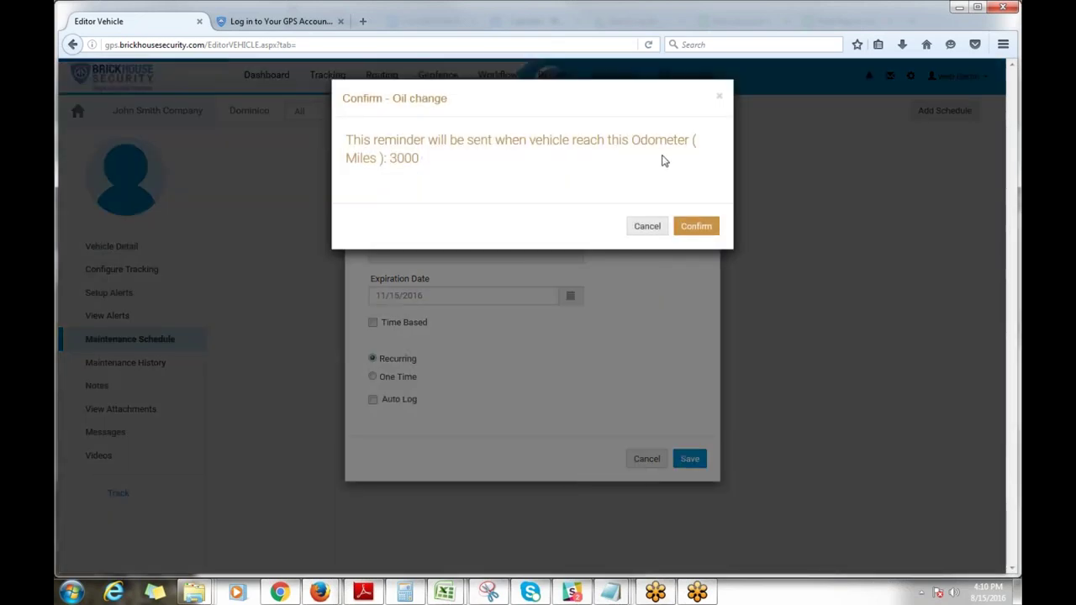
{"action": "left_click", "coordinate": [708, 227]}
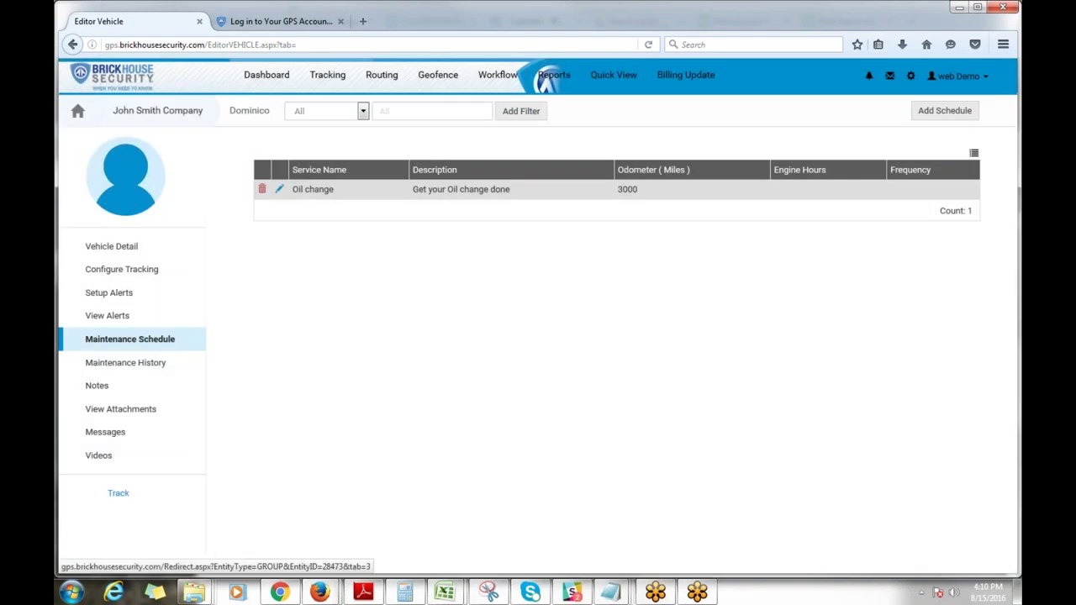
{"action": "left_click", "coordinate": [154, 362]}
{"action": "left_click", "coordinate": [132, 348]}
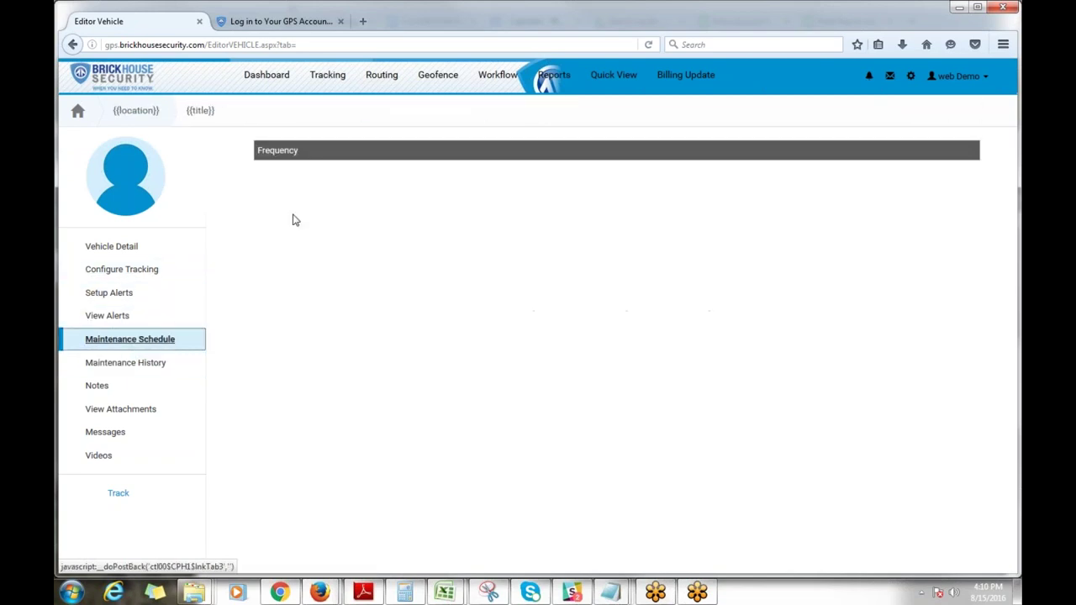
Step: Return to the Dashboard and open the John Smith Company group settings
{"action": "left_click", "coordinate": [266, 75]}
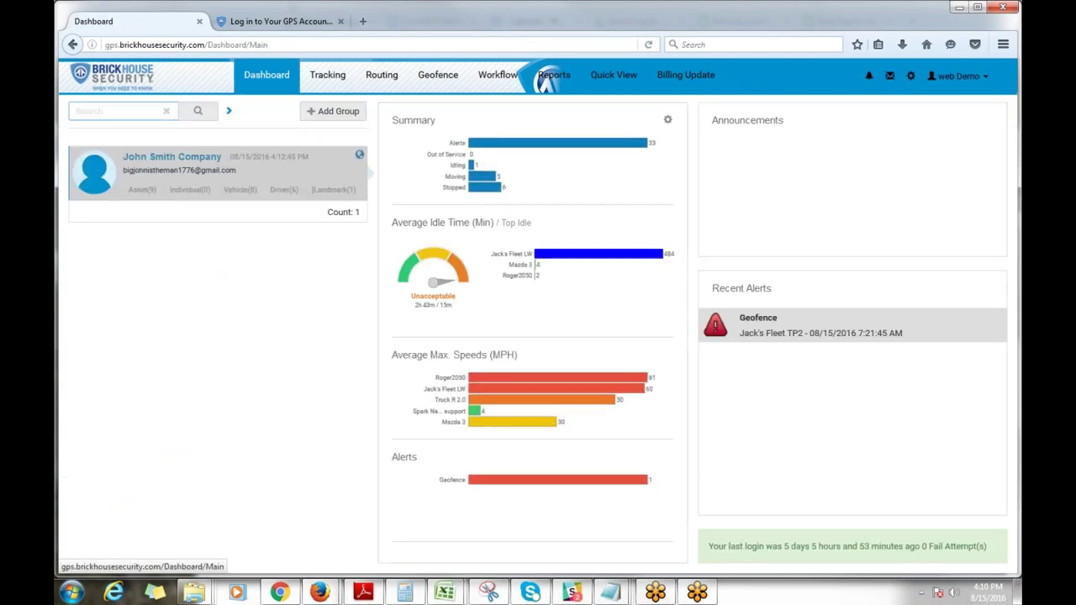
{"action": "left_click", "coordinate": [193, 163]}
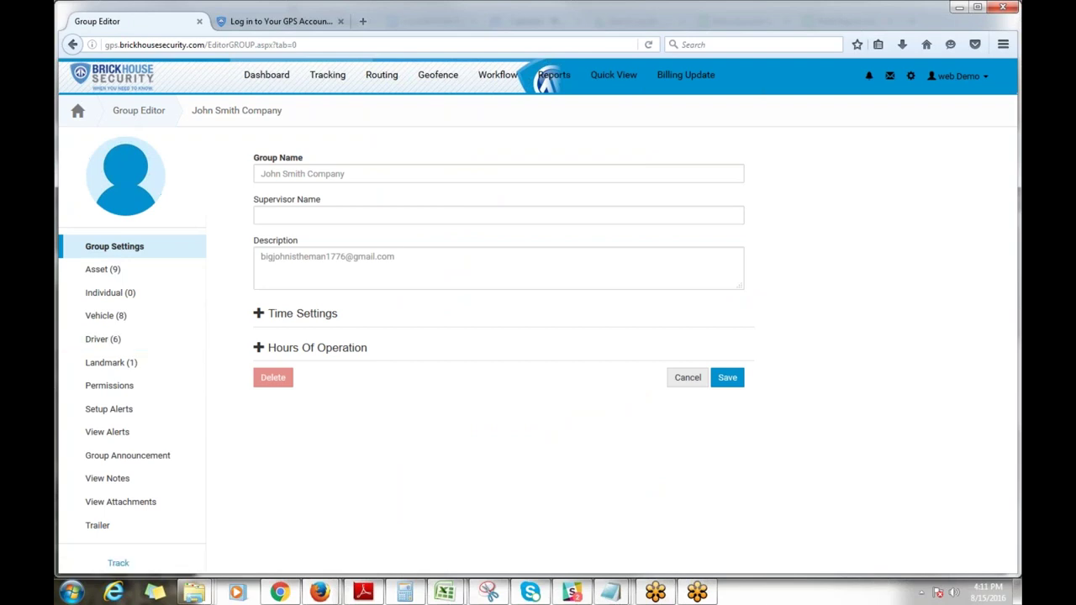
Step: Delete the group's Excessive Speed alert in Setup Alerts, confirming the deletion
{"action": "left_click", "coordinate": [99, 417]}
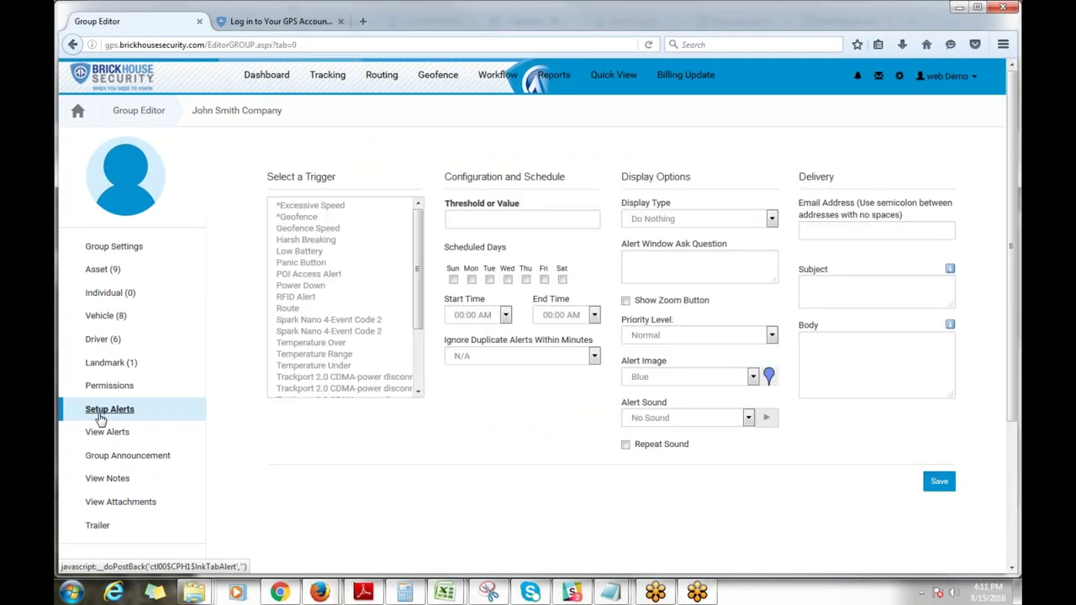
{"action": "left_click", "coordinate": [301, 206]}
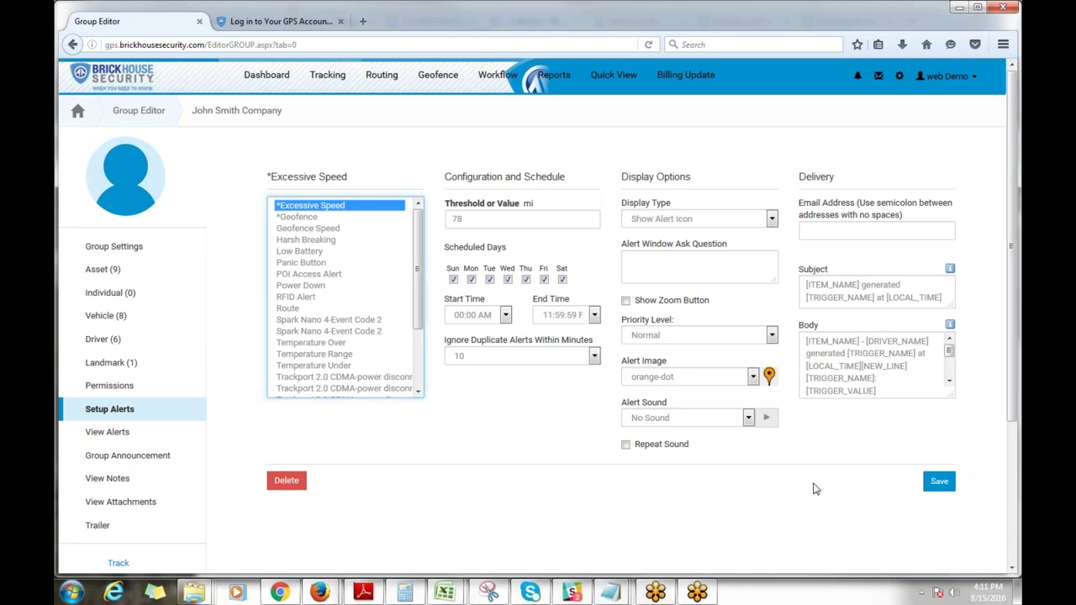
{"action": "left_click", "coordinate": [286, 480]}
{"action": "left_click", "coordinate": [447, 246]}
{"action": "left_click", "coordinate": [810, 298]}
Step: Delete the Geofence alert as well, confirming the deletion
{"action": "left_click", "coordinate": [296, 217]}
{"action": "left_click", "coordinate": [286, 480]}
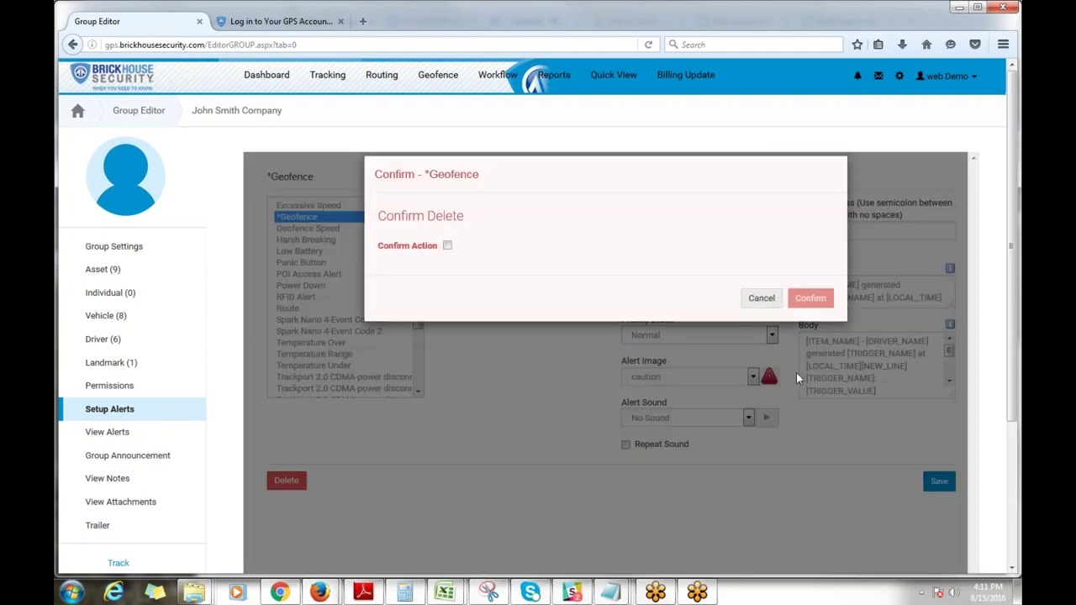
{"action": "left_click", "coordinate": [812, 299]}
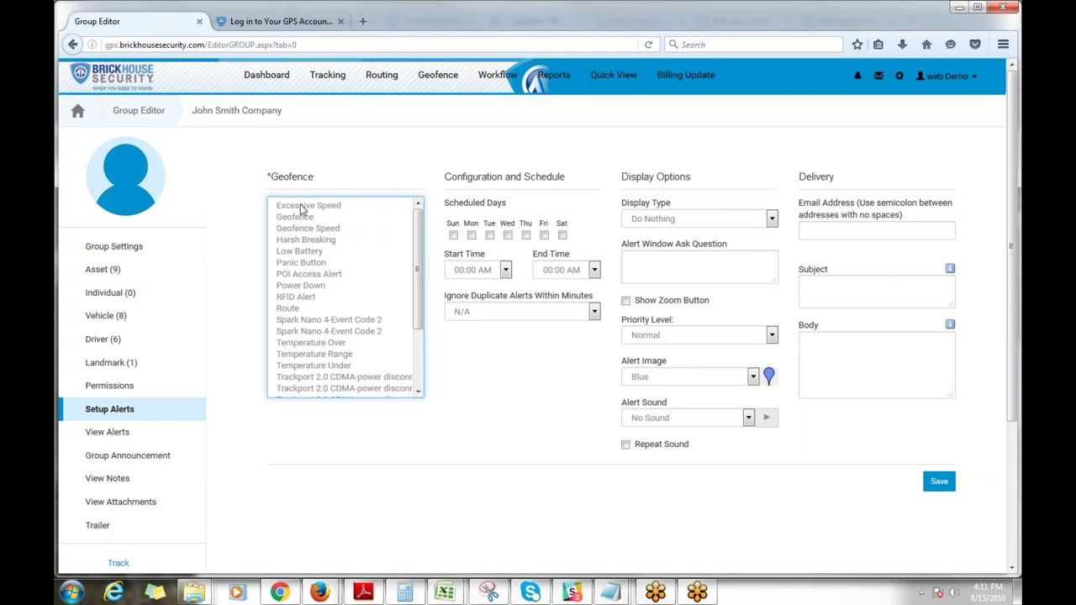
Step: Review the Excessive Speed, Geofence, Geofence Speed and Low Battery trigger settings in turn
{"action": "left_click", "coordinate": [301, 207]}
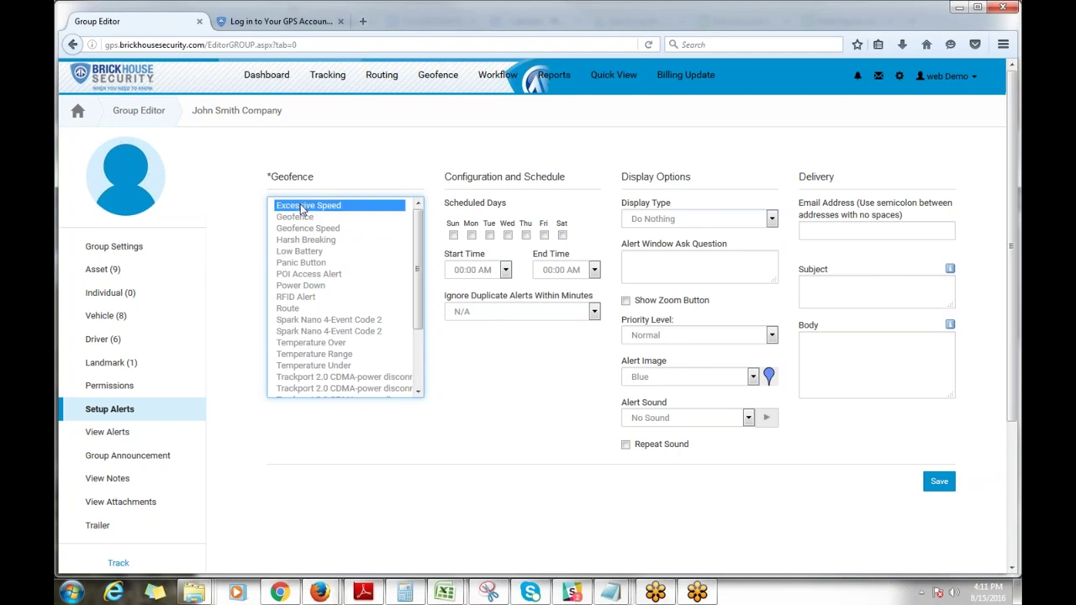
{"action": "left_click", "coordinate": [308, 218]}
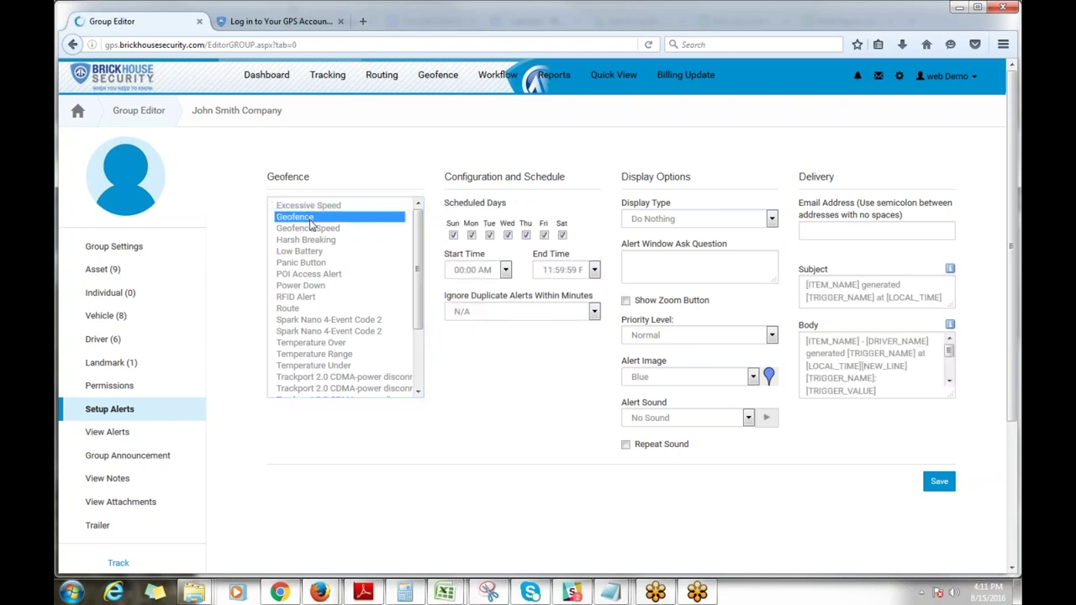
{"action": "left_click", "coordinate": [311, 232]}
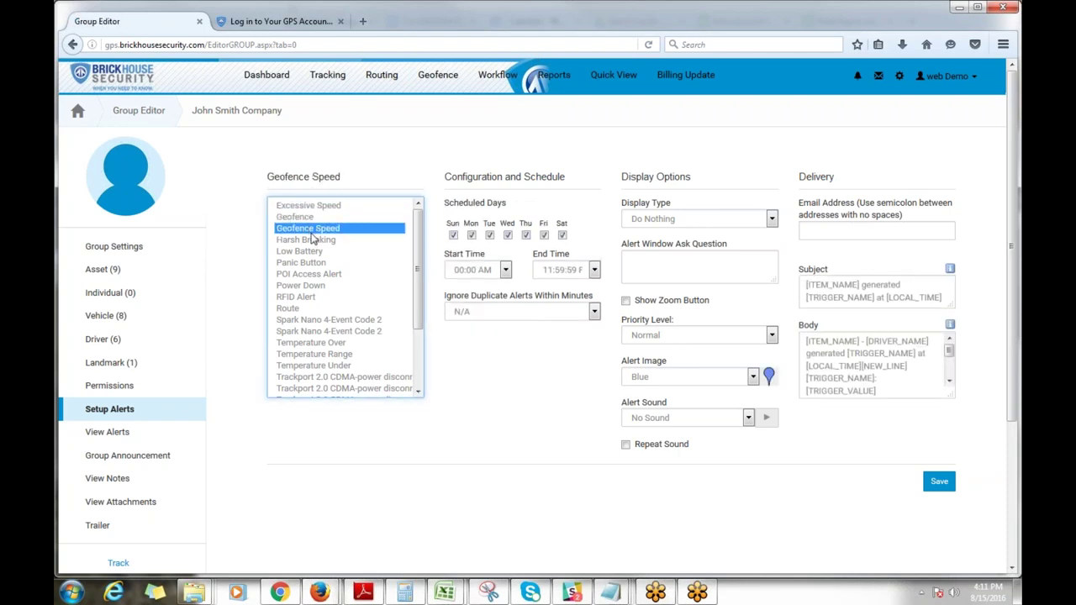
{"action": "left_click", "coordinate": [288, 254]}
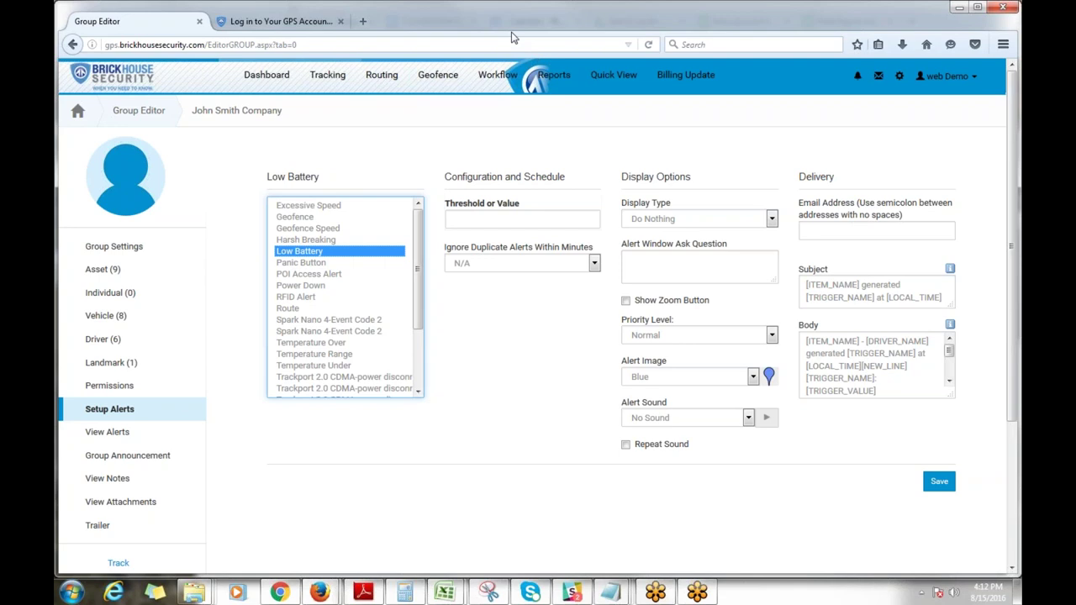
Step: Set up an Excessive Speed alert at 77 with 5-minute duplicate suppression, message icon and orange-dot image
{"action": "left_click", "coordinate": [294, 206]}
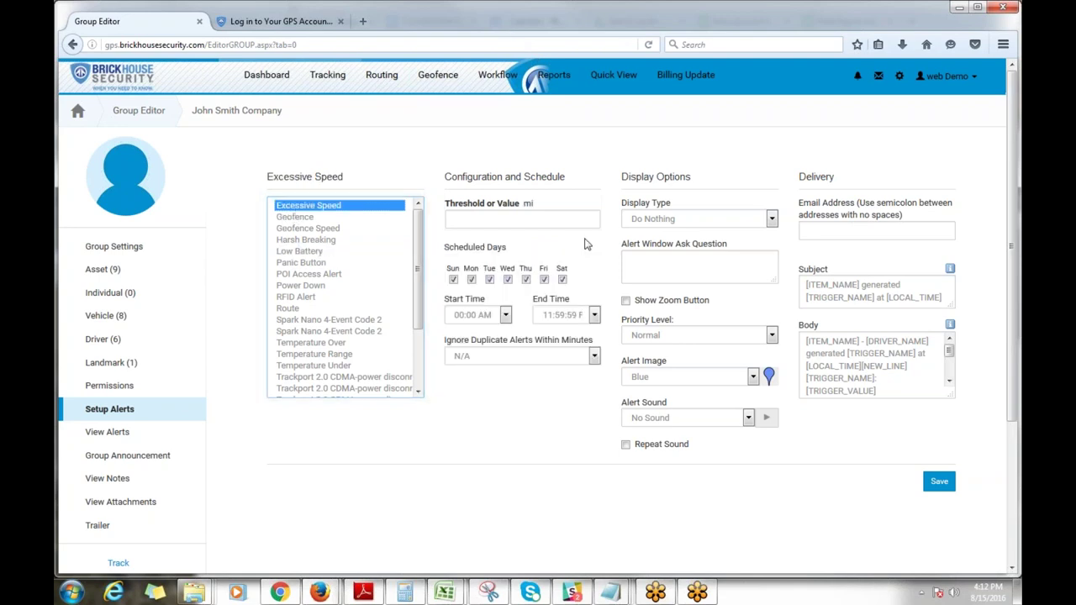
{"action": "left_click", "coordinate": [528, 217]}
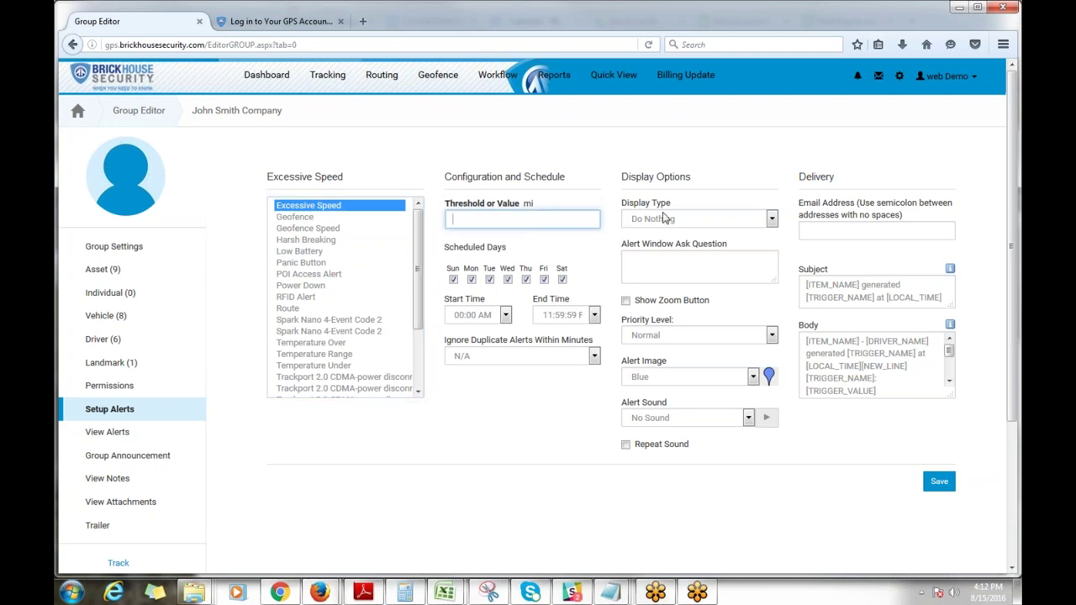
{"action": "type", "text": "77"}
{"action": "left_click", "coordinate": [544, 361]}
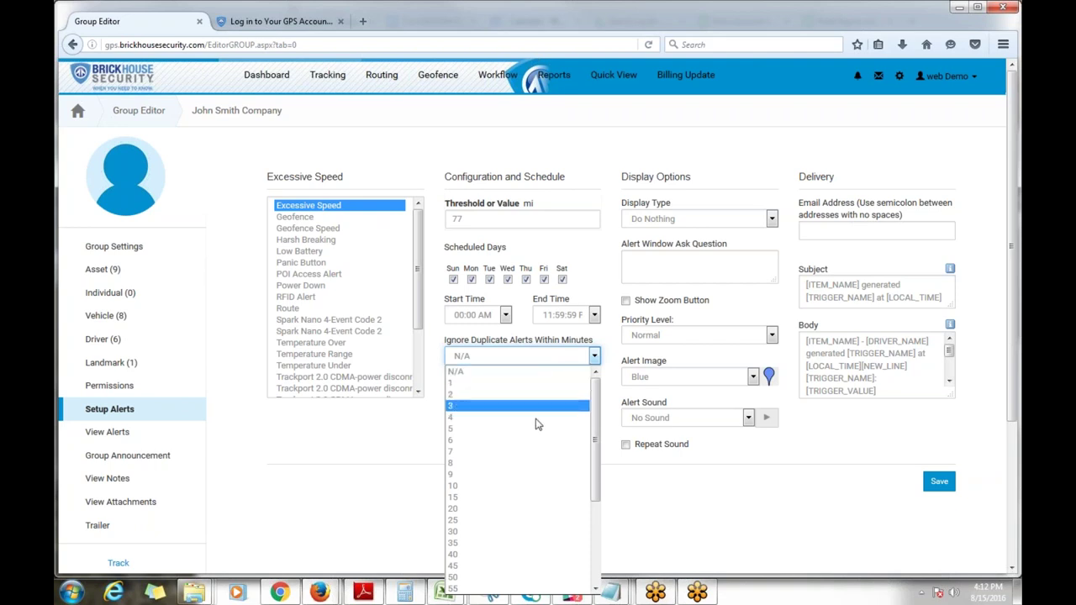
{"action": "left_click", "coordinate": [477, 533]}
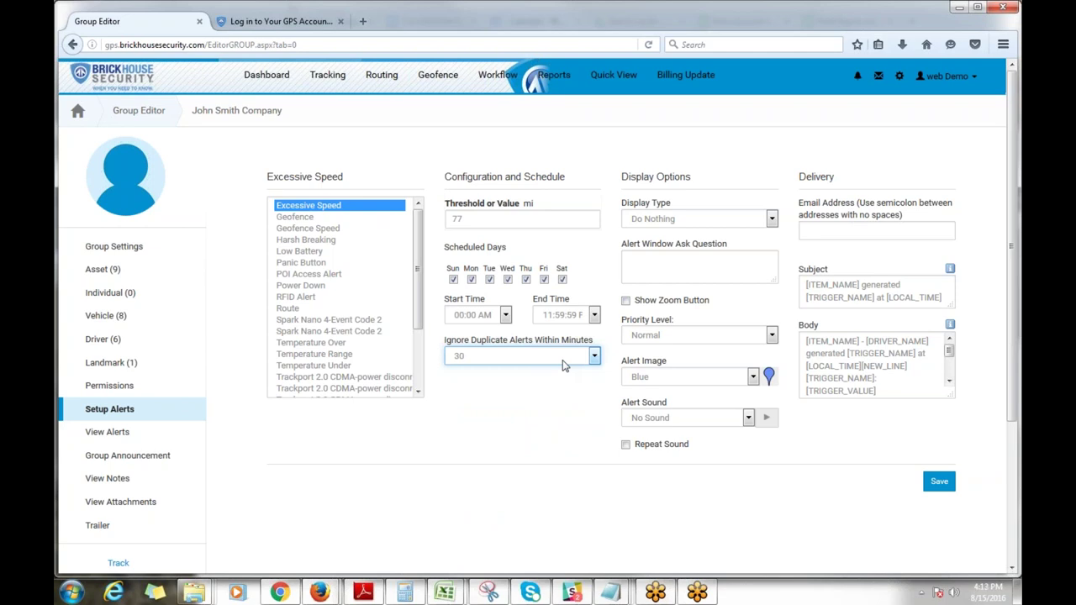
{"action": "left_click", "coordinate": [563, 358]}
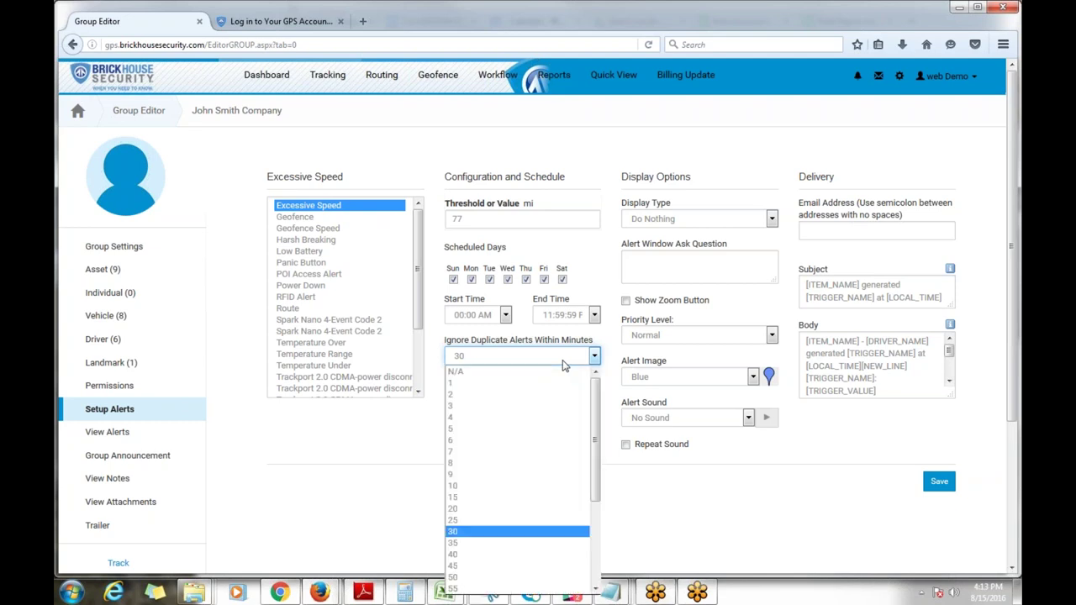
{"action": "left_click", "coordinate": [530, 431]}
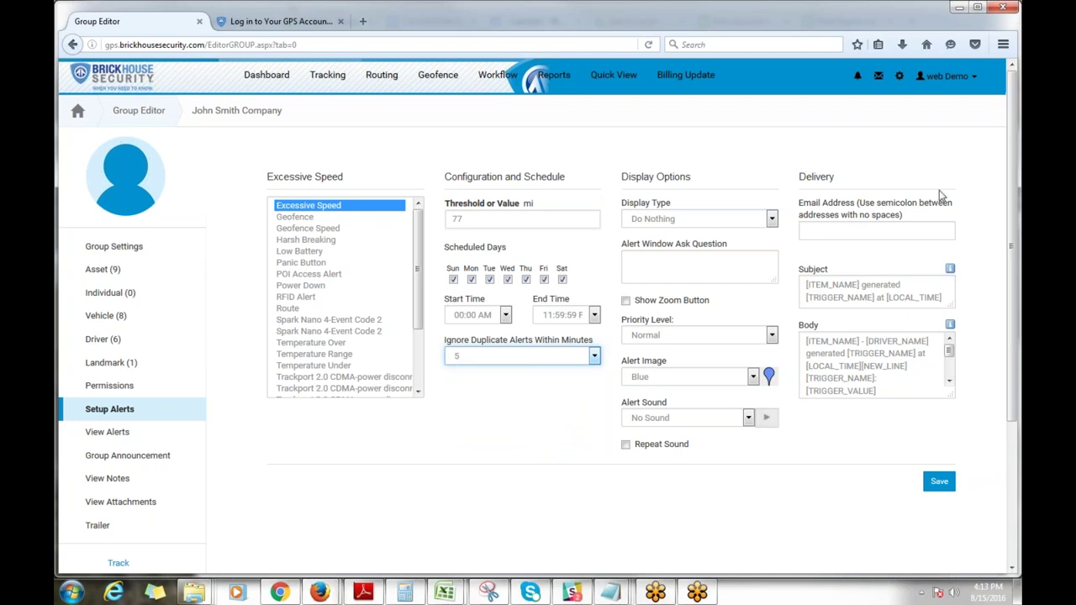
{"action": "left_click", "coordinate": [761, 223]}
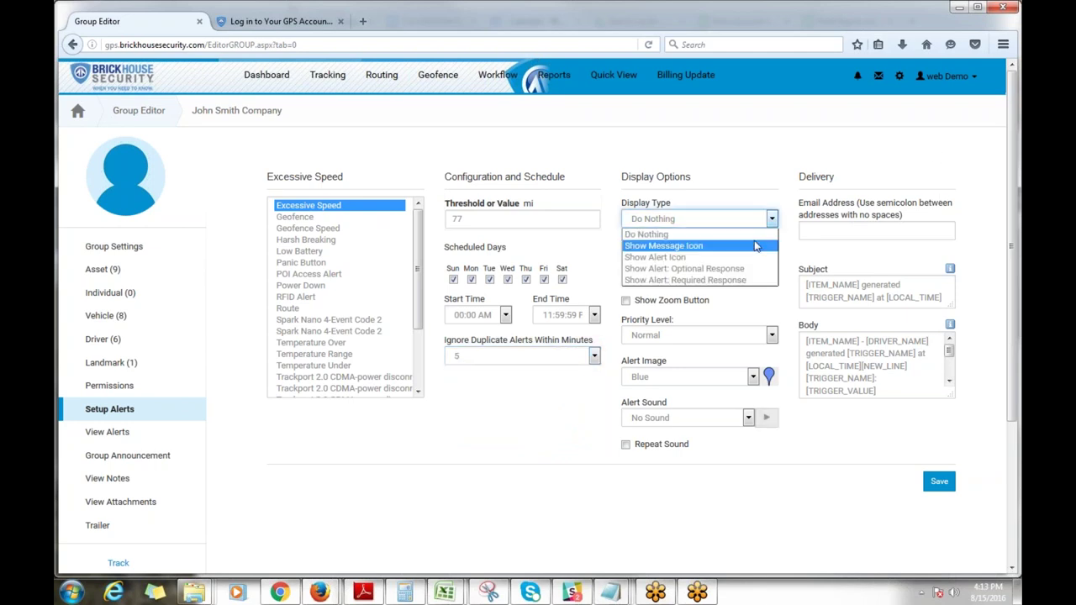
{"action": "left_click", "coordinate": [755, 246]}
{"action": "left_click", "coordinate": [752, 378]}
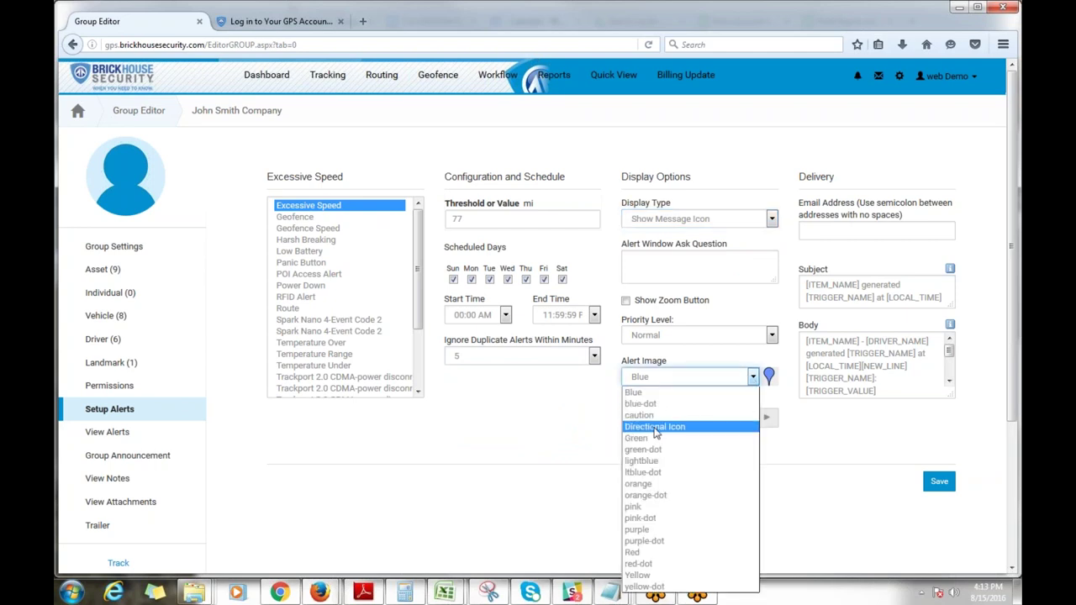
{"action": "left_click", "coordinate": [666, 497]}
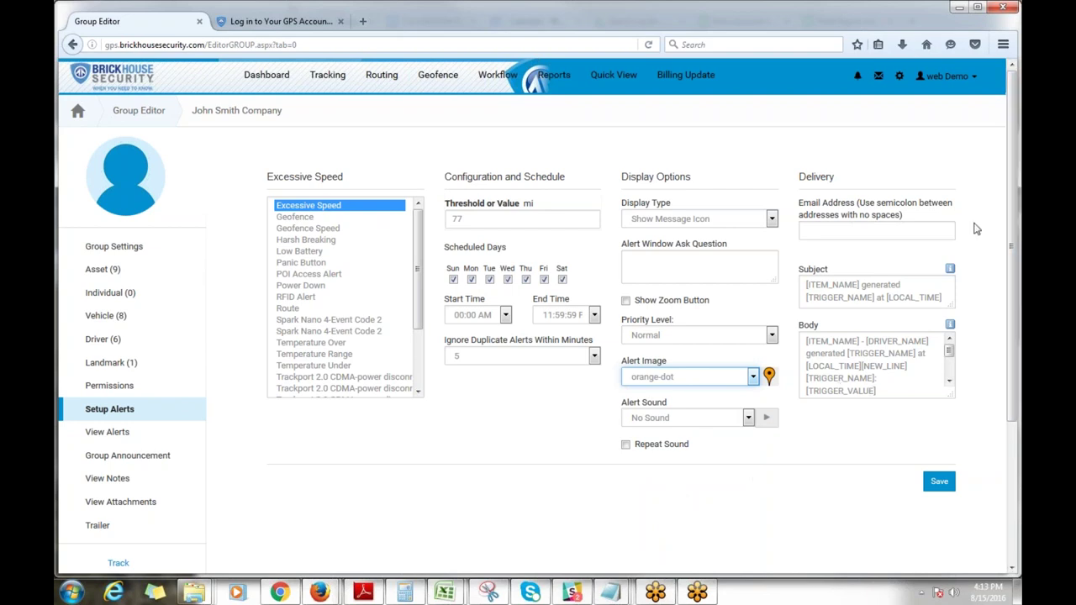
Step: Enter the recipient's e-mail address under Delivery, correcting the domain typo, and save the alert
{"action": "left_click", "coordinate": [881, 233]}
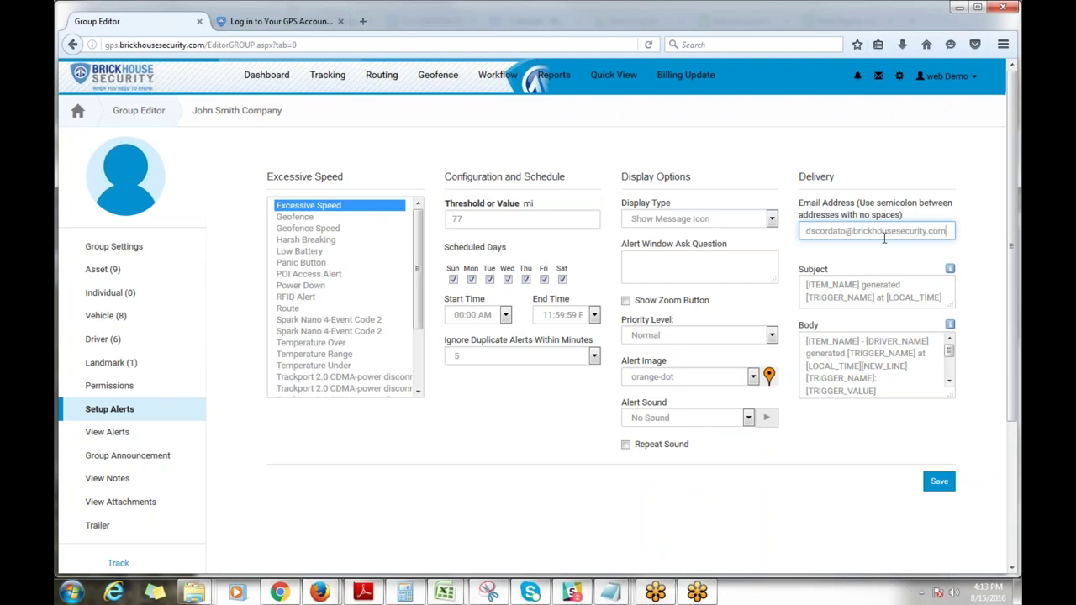
{"action": "left_click", "coordinate": [937, 481]}
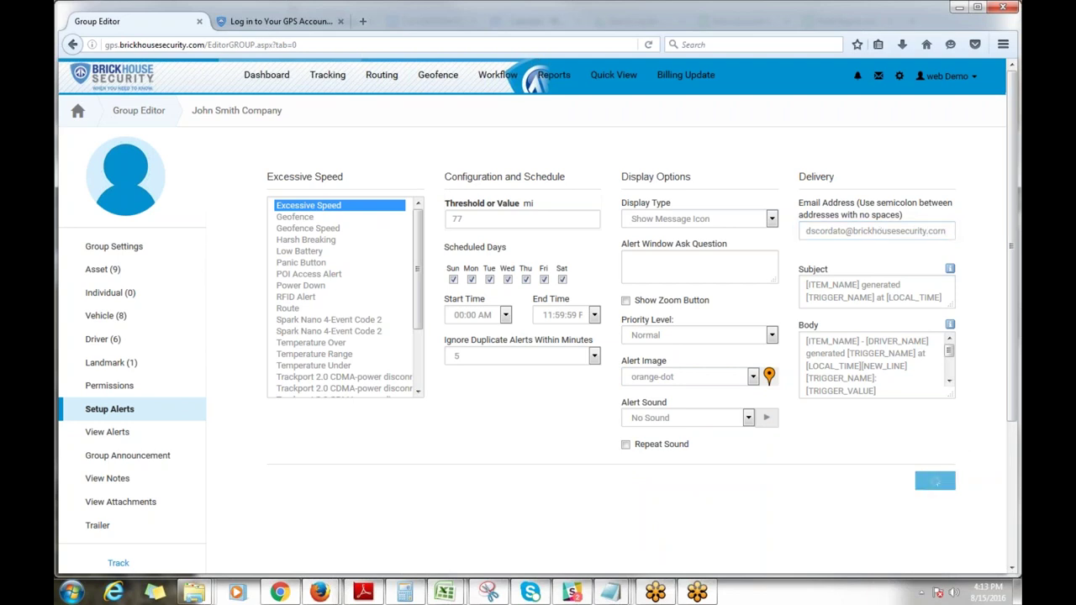
Step: Configure the Geofence alert to ignore duplicates within 1 minute, show a message icon, and use the caution image
{"action": "left_click", "coordinate": [290, 218]}
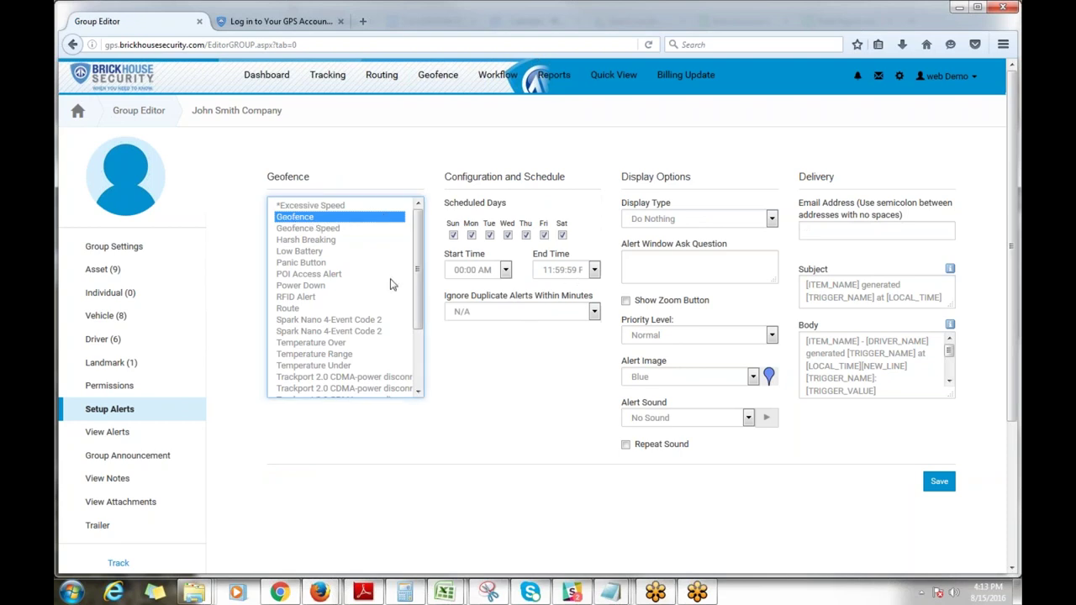
{"action": "left_click", "coordinate": [485, 313]}
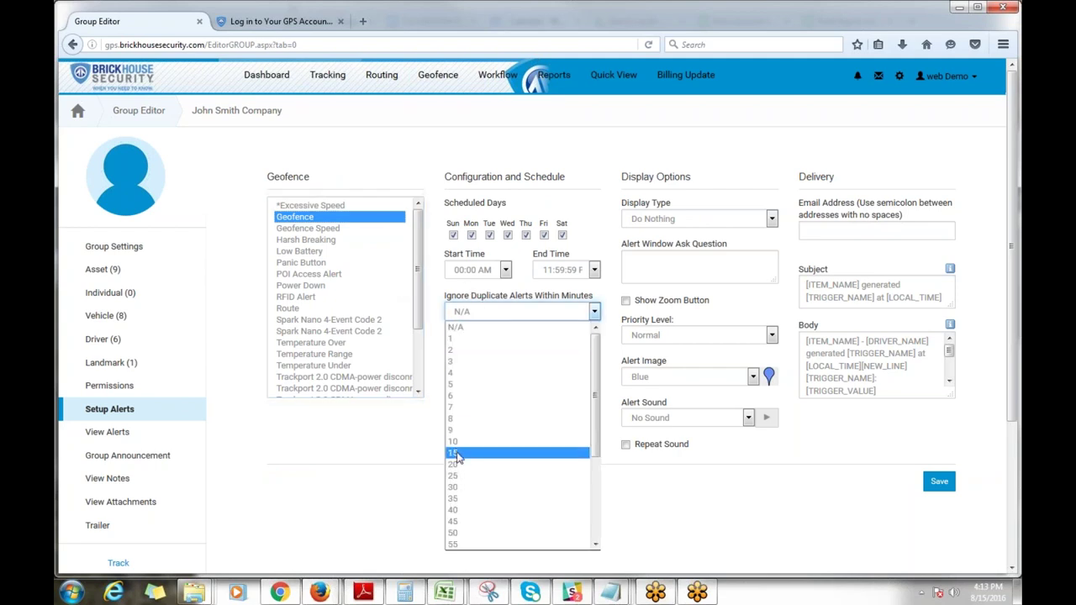
{"action": "left_click", "coordinate": [508, 338]}
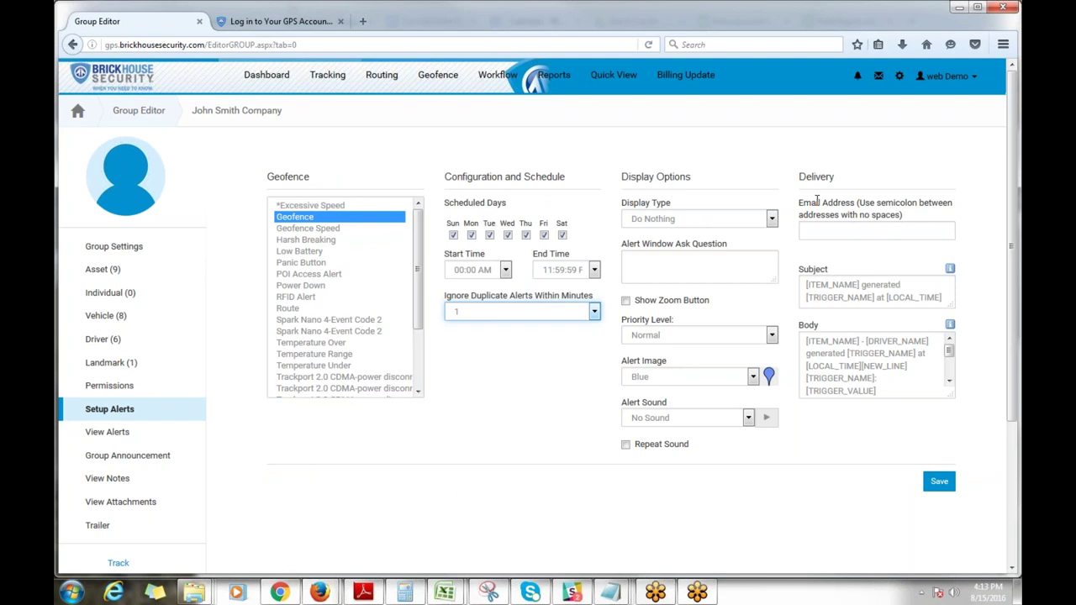
{"action": "left_click", "coordinate": [734, 219]}
{"action": "left_click", "coordinate": [728, 245]}
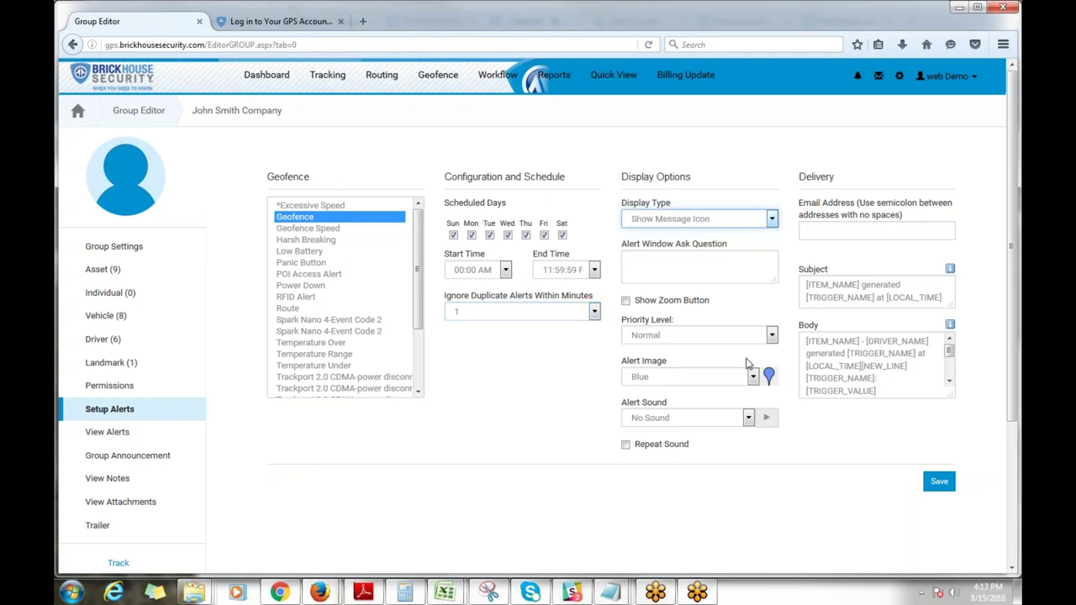
{"action": "left_click", "coordinate": [752, 376]}
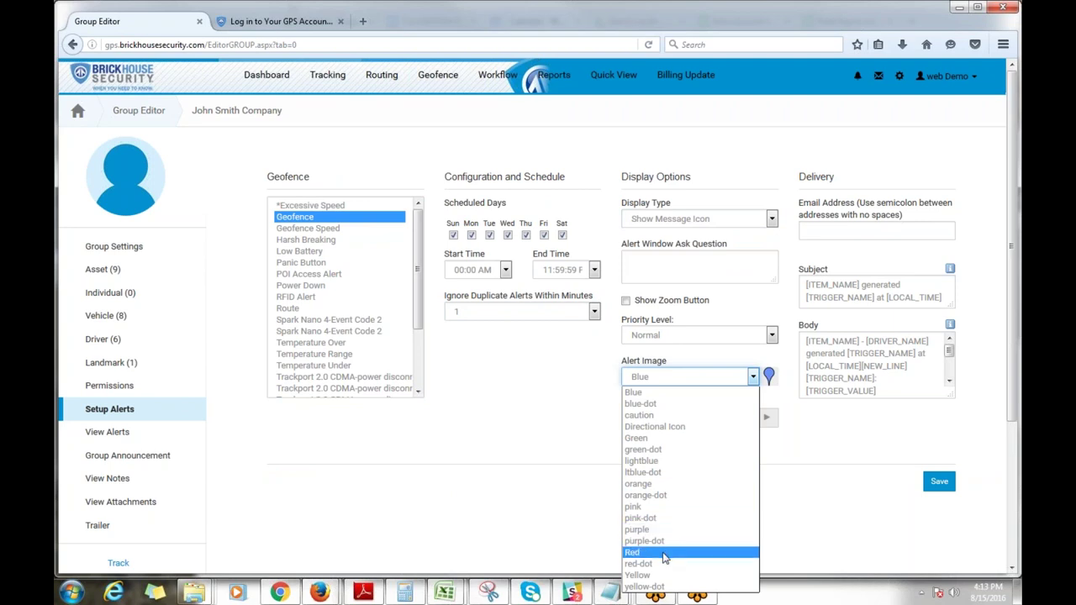
{"action": "left_click", "coordinate": [660, 415]}
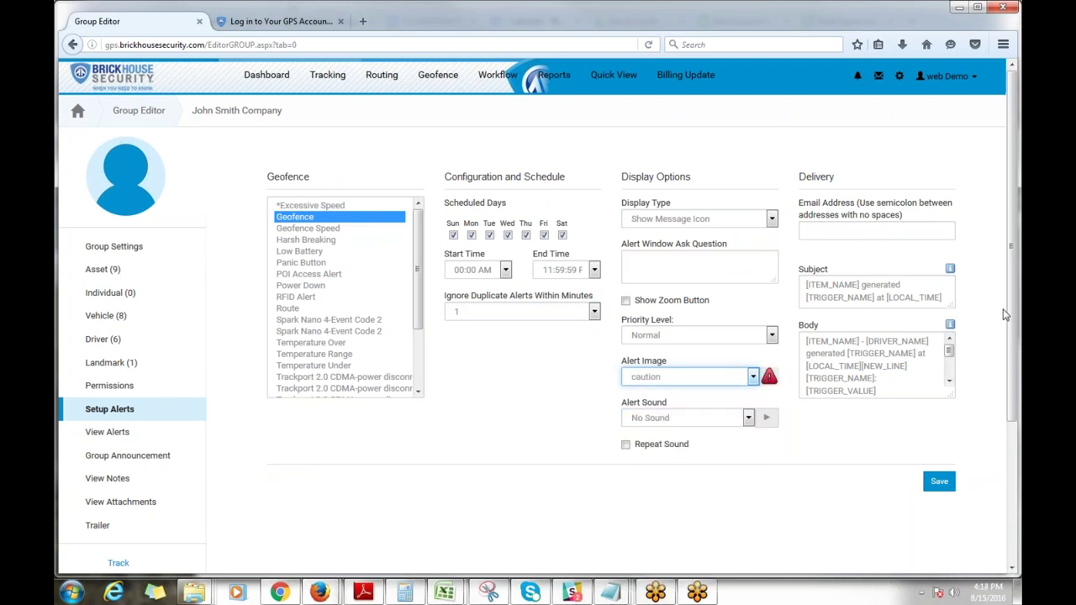
Step: Enter the recipient's delivery e-mail address, fixing the misspelled domain, and save the Geofence alert
{"action": "left_click", "coordinate": [822, 233]}
{"action": "left_click", "coordinate": [940, 486]}
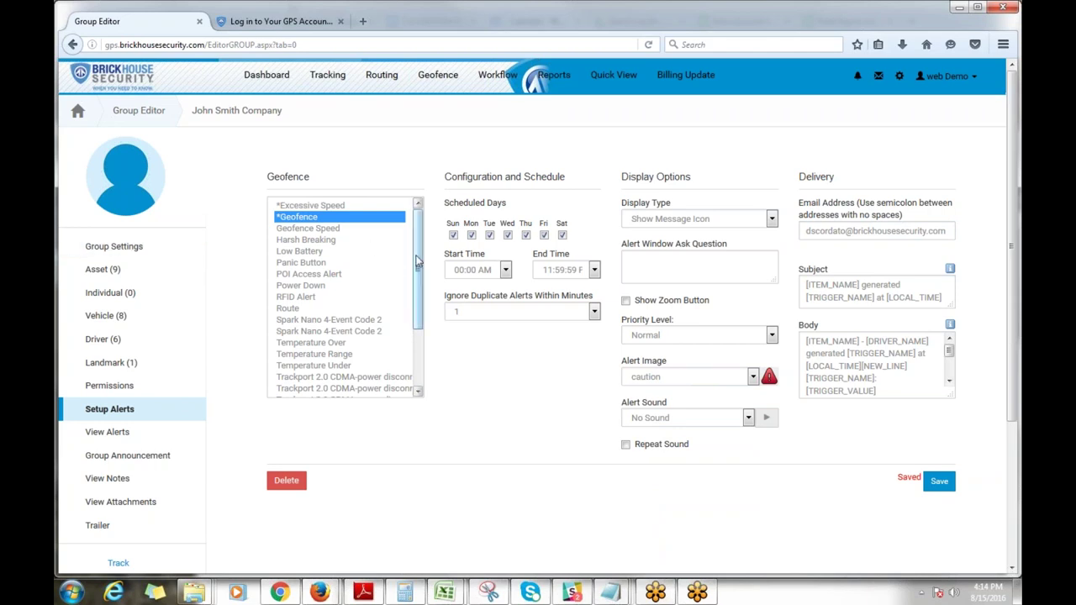
Step: Look over the Low Battery and Panic Button alert settings
{"action": "left_click", "coordinate": [306, 253]}
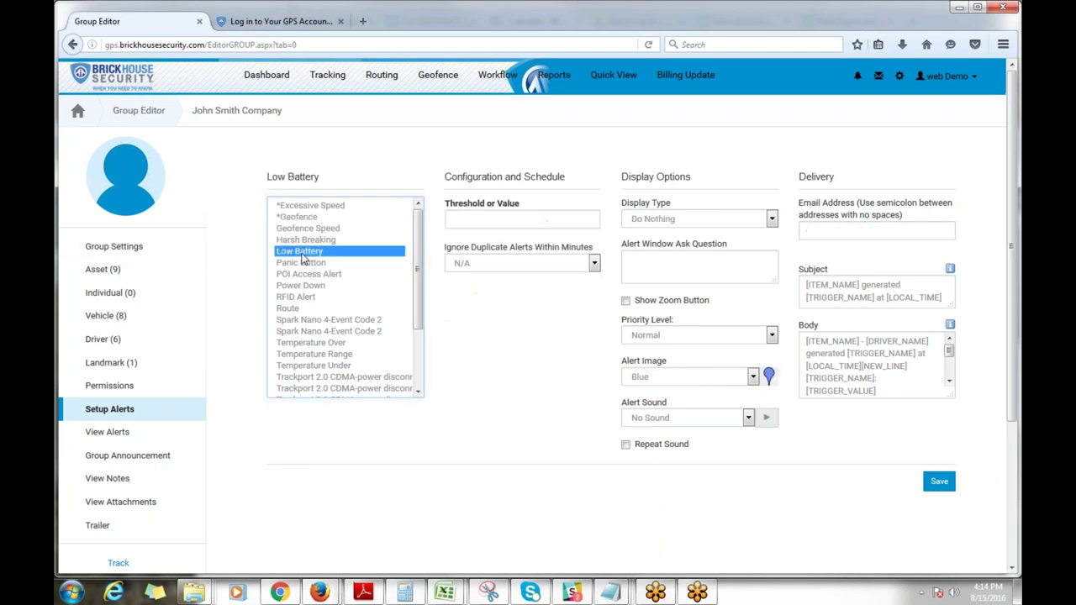
{"action": "left_click", "coordinate": [498, 220]}
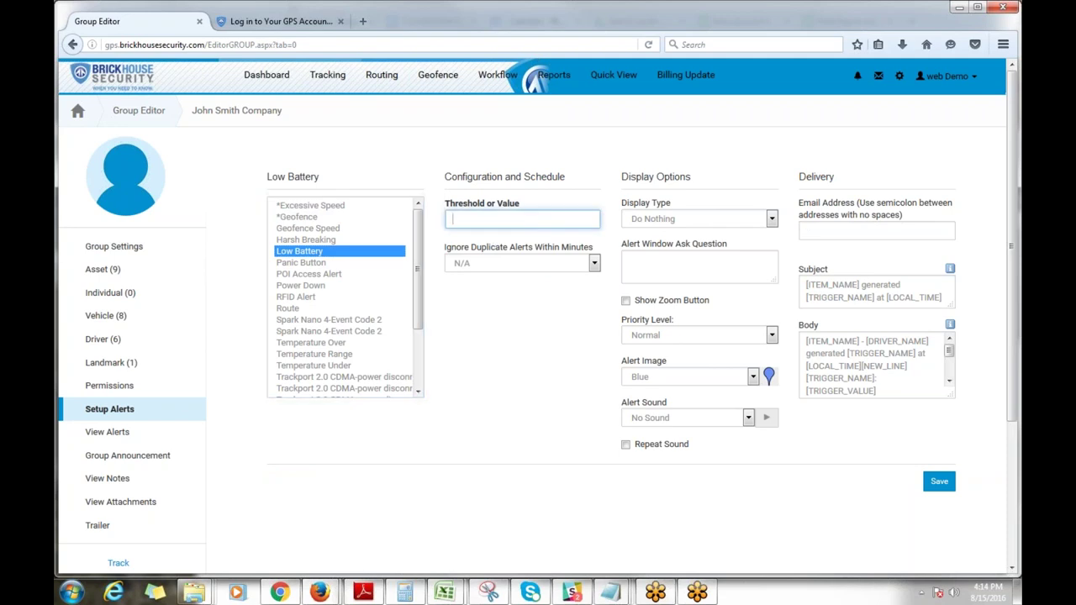
{"action": "left_click", "coordinate": [299, 265]}
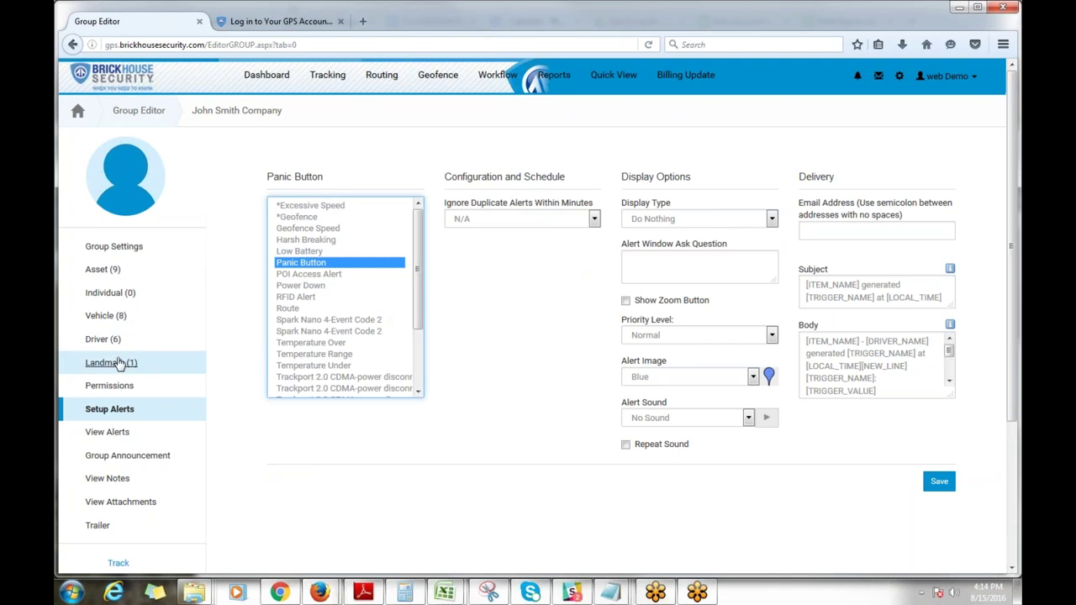
Step: View past alerts filtered to the 08/13/2016 session
{"action": "left_click", "coordinate": [125, 434]}
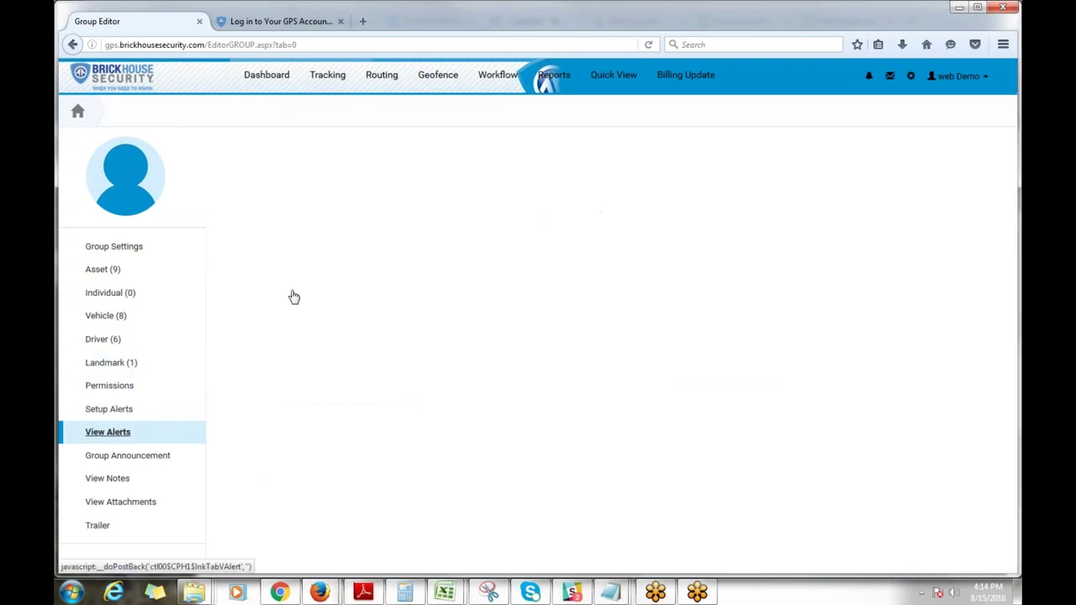
{"action": "left_click", "coordinate": [469, 173]}
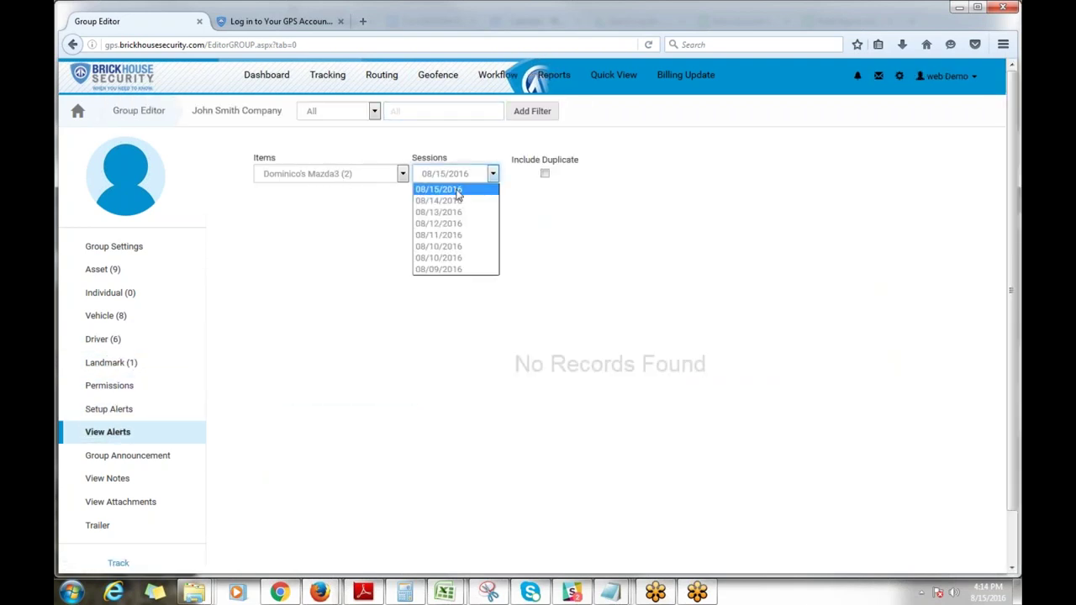
{"action": "left_click", "coordinate": [456, 213]}
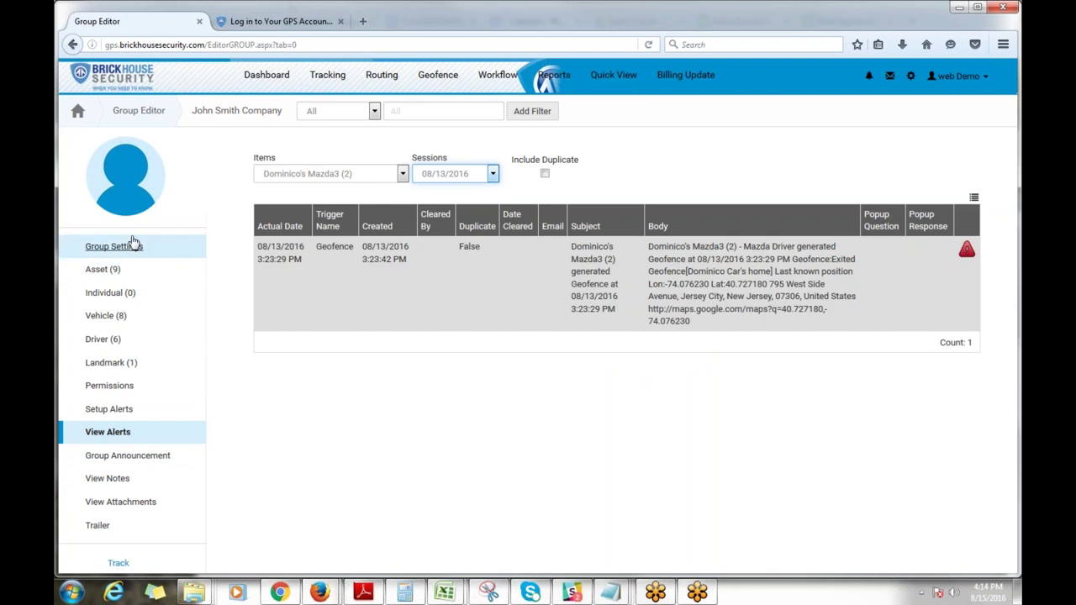
Step: Bring up the group's Vehicle (8) list from the sidebar
{"action": "left_click", "coordinate": [134, 112]}
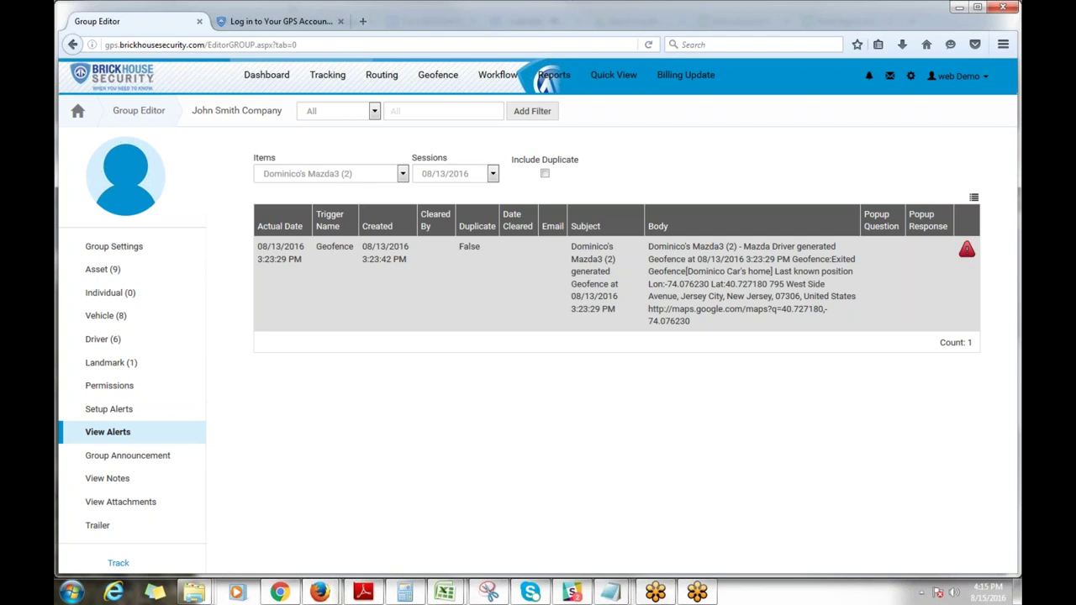
{"action": "left_click", "coordinate": [100, 339]}
{"action": "left_click", "coordinate": [106, 316]}
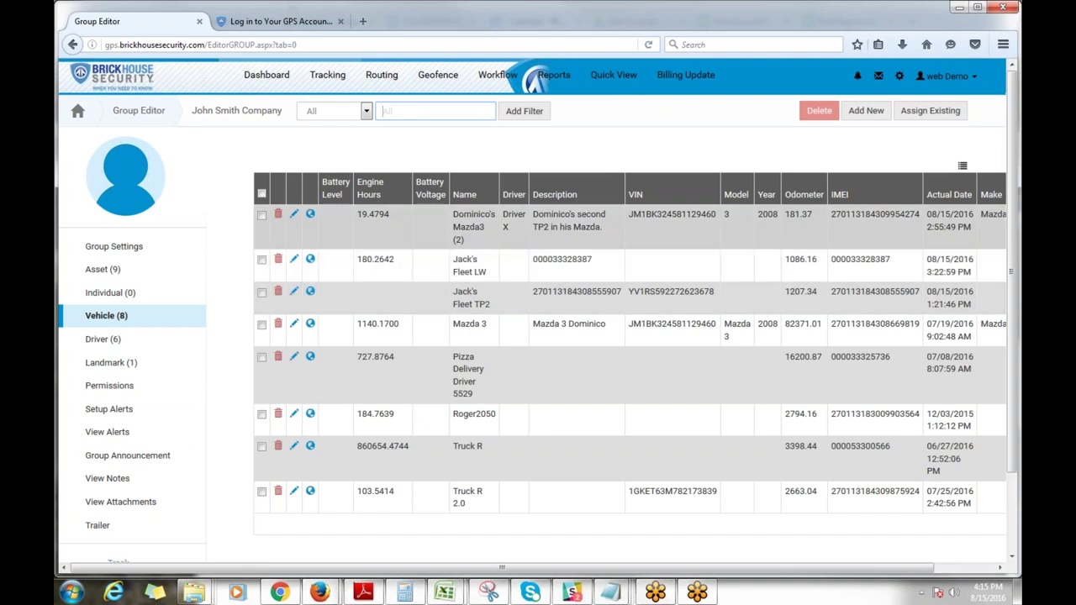
Step: Locate the first Mazda3 on the live tracking map and reload the Tracking page
{"action": "left_click", "coordinate": [311, 217]}
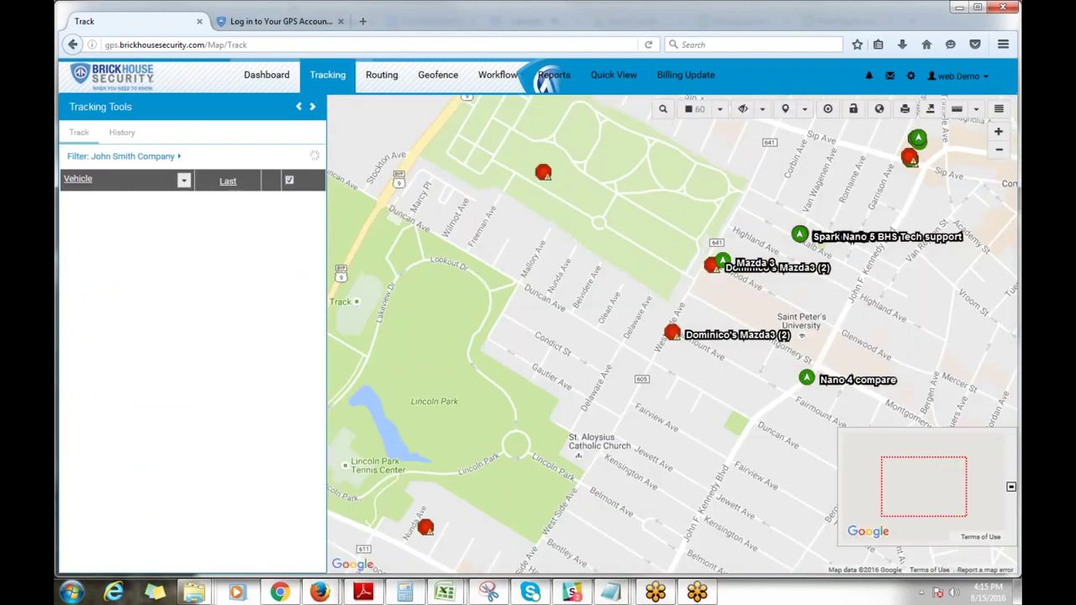
{"action": "left_click", "coordinate": [330, 80]}
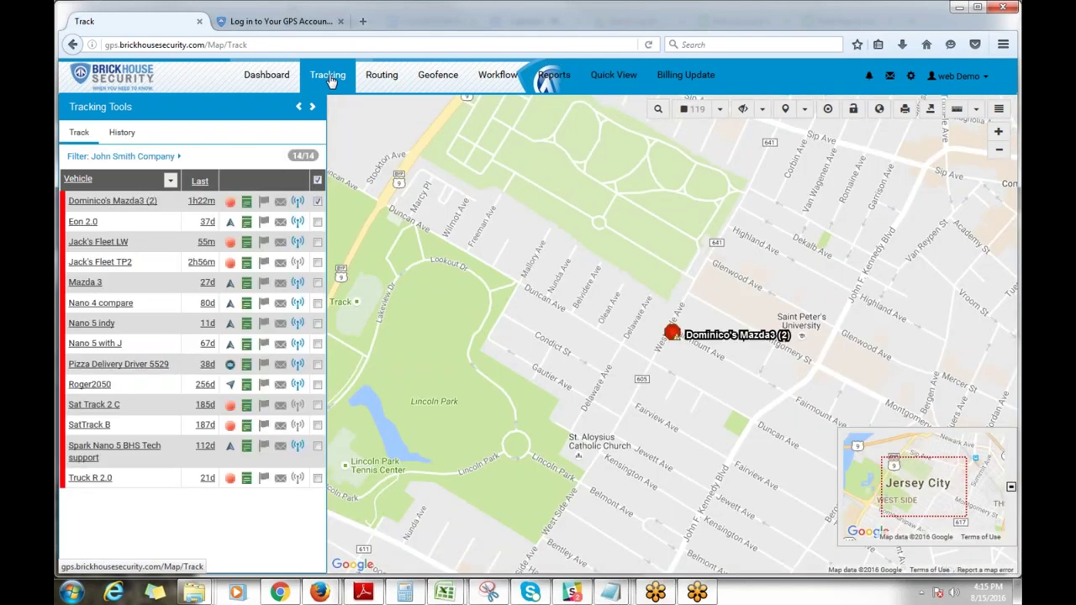
{"action": "mouse_move", "coordinate": [179, 332]}
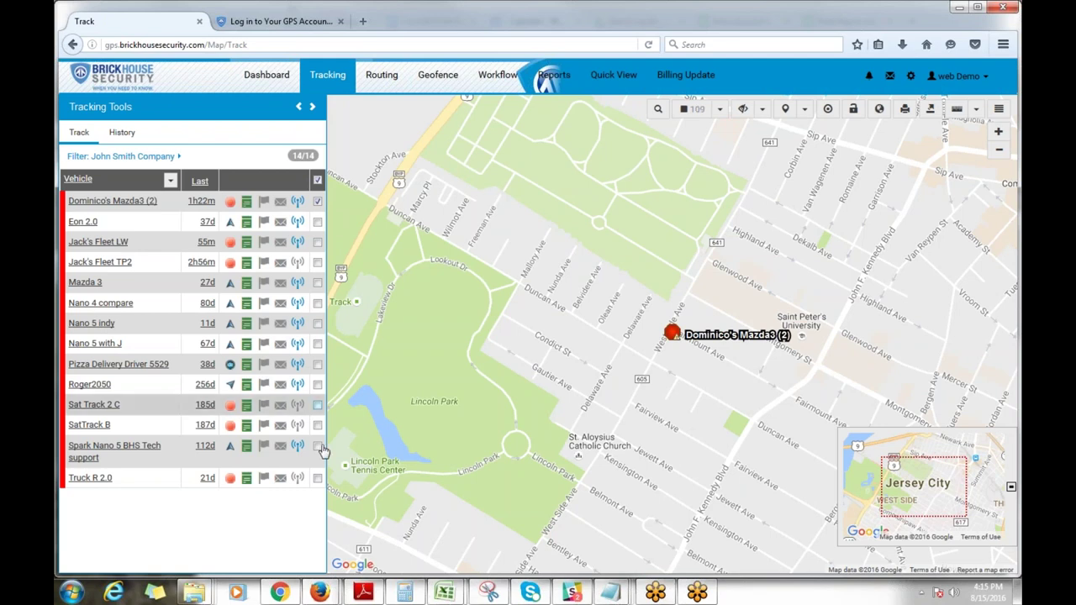
{"action": "mouse_move", "coordinate": [82, 208]}
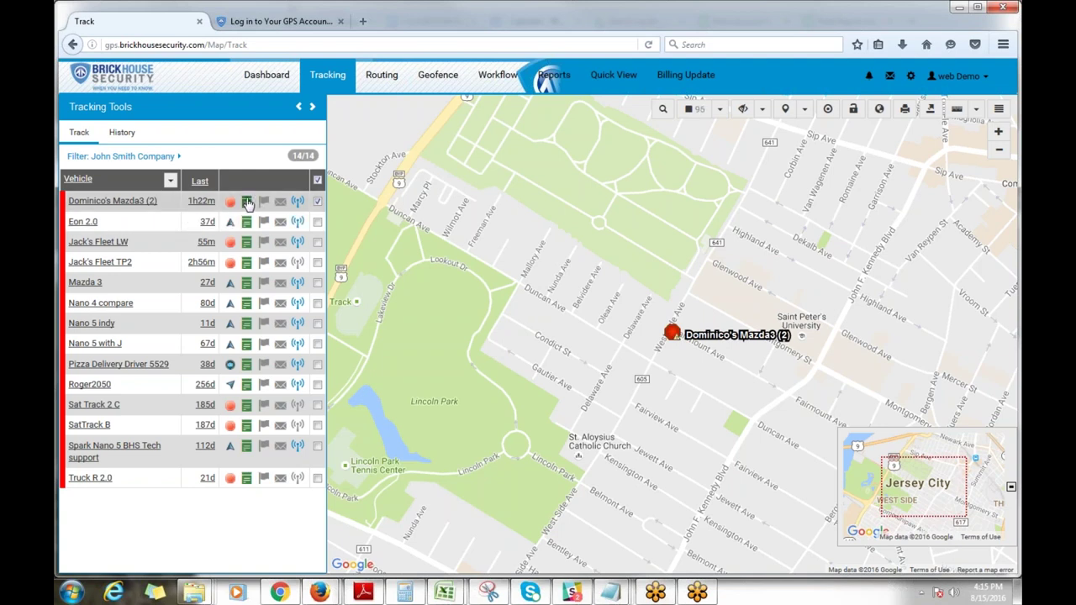
{"action": "left_click", "coordinate": [248, 205]}
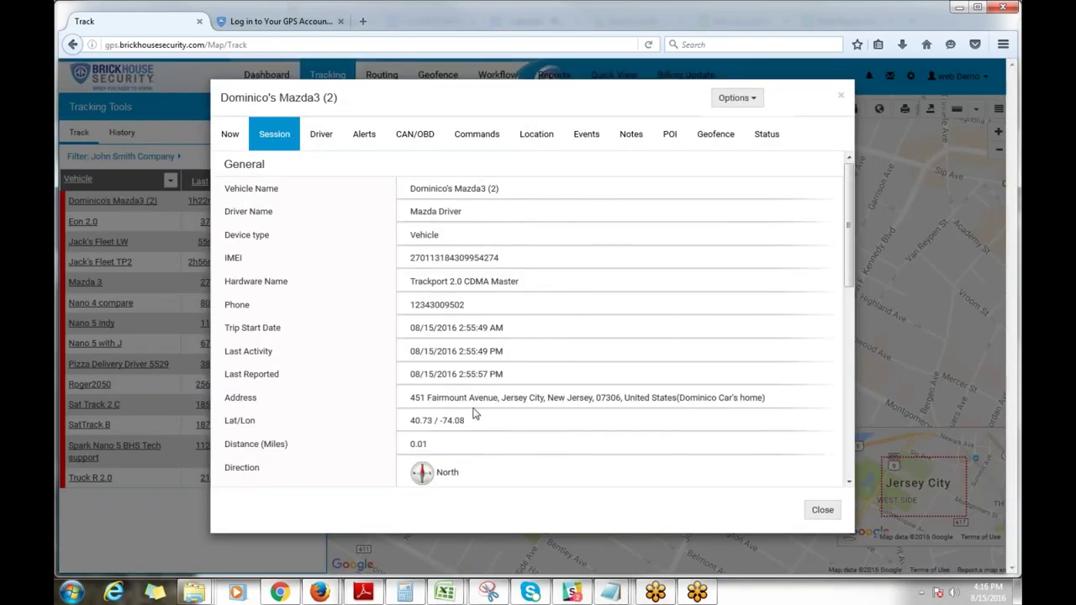
{"action": "scroll", "coordinate": [468, 406], "scroll_direction": "down", "scroll_amount": 2}
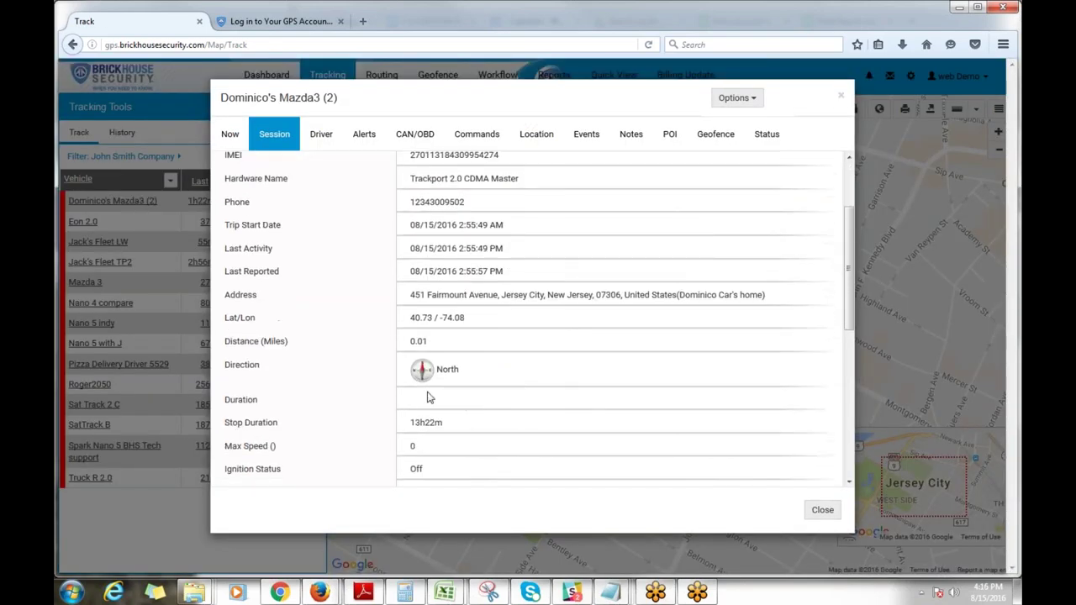
{"action": "scroll", "coordinate": [438, 362], "scroll_direction": "down", "scroll_amount": 2}
{"action": "scroll", "coordinate": [438, 362], "scroll_direction": "down", "scroll_amount": 3}
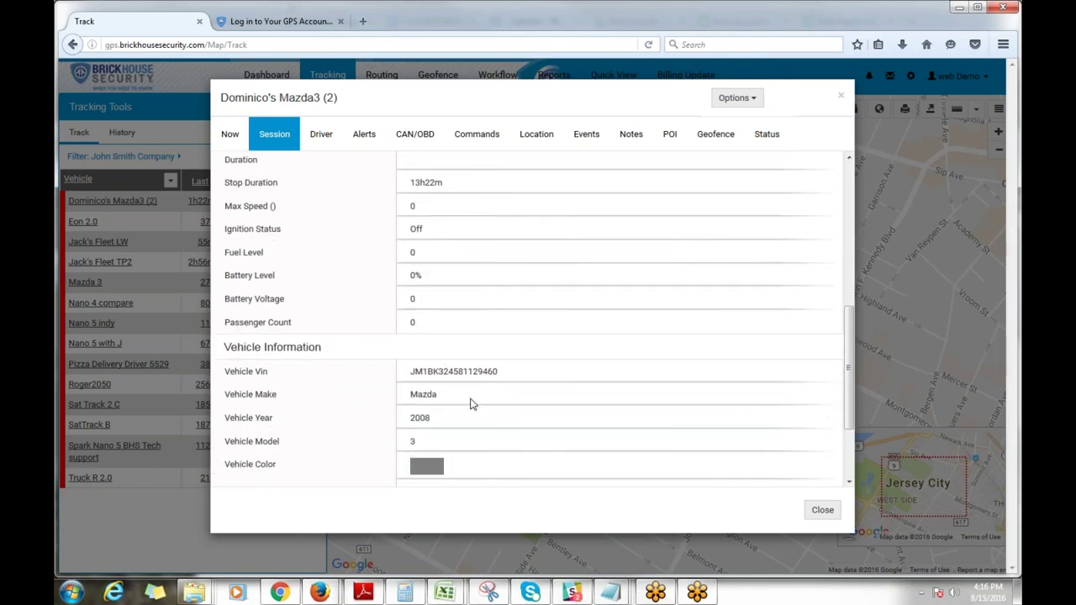
{"action": "scroll", "coordinate": [471, 404], "scroll_direction": "down", "scroll_amount": 2}
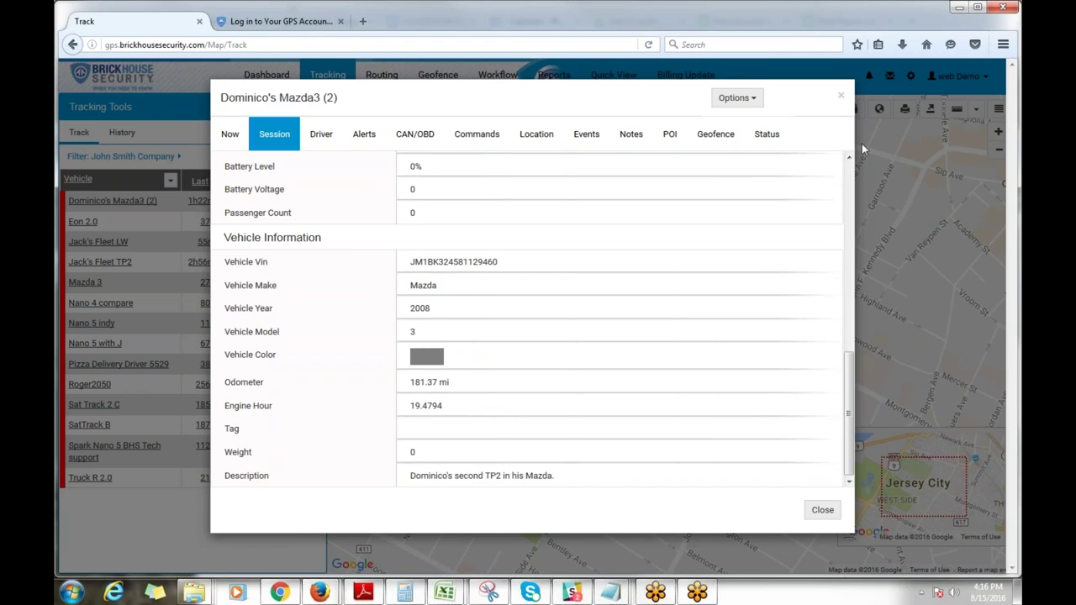
{"action": "left_click", "coordinate": [841, 96]}
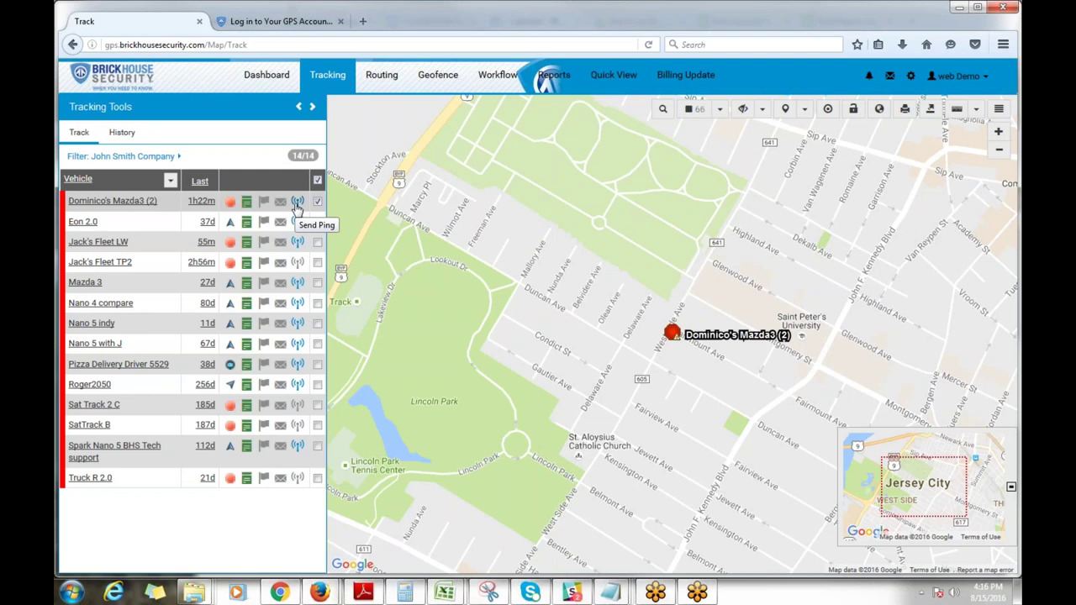
Step: Send a location ping to the Mazda3 tracker and confirm the request
{"action": "left_click", "coordinate": [297, 203]}
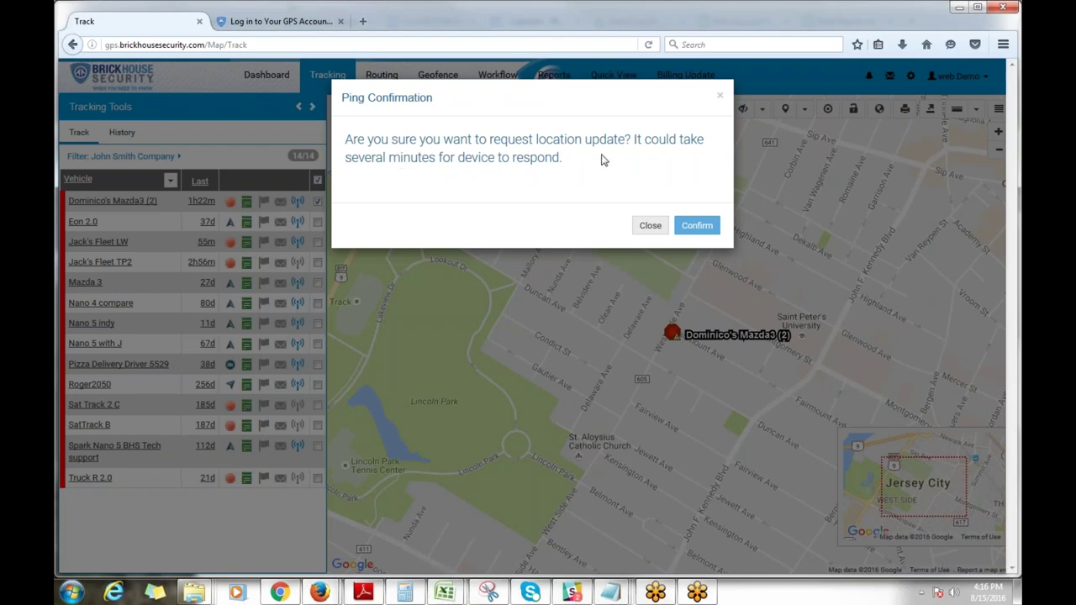
{"action": "left_click", "coordinate": [693, 225]}
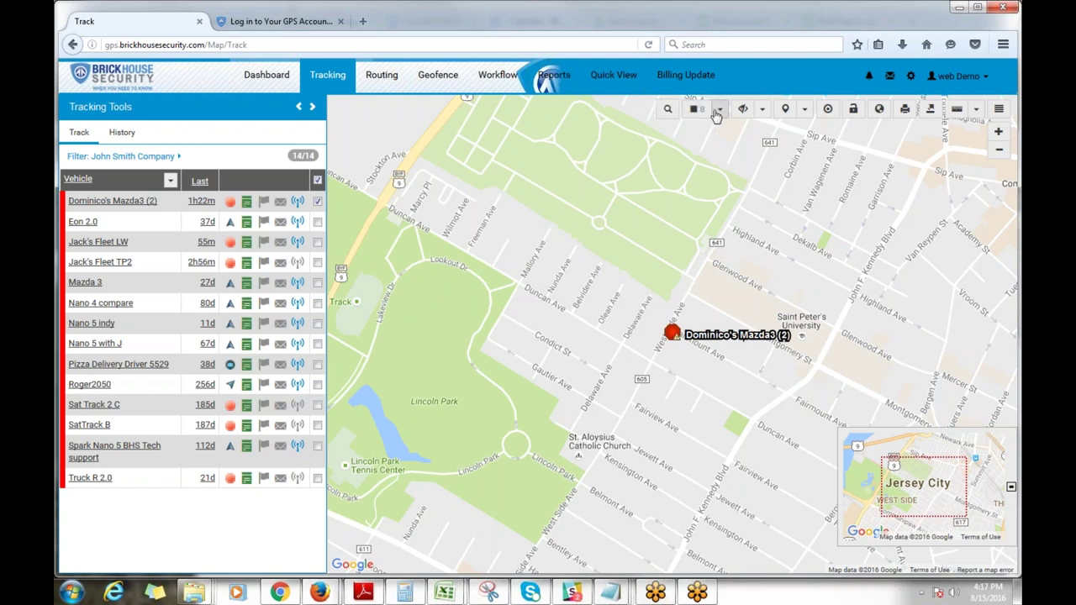
{"action": "left_click", "coordinate": [720, 109]}
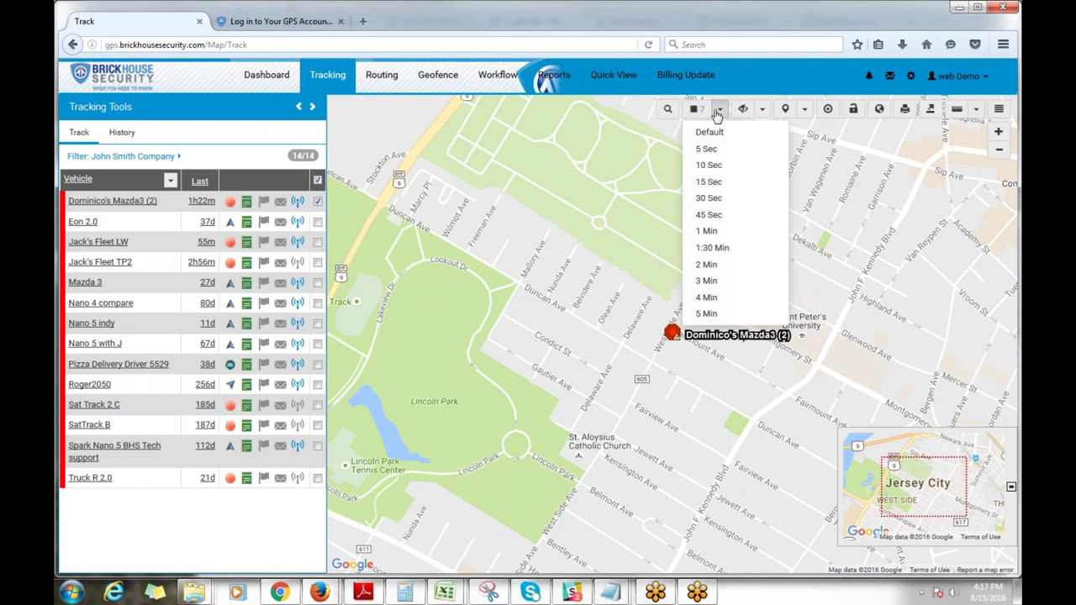
{"action": "left_click", "coordinate": [710, 198]}
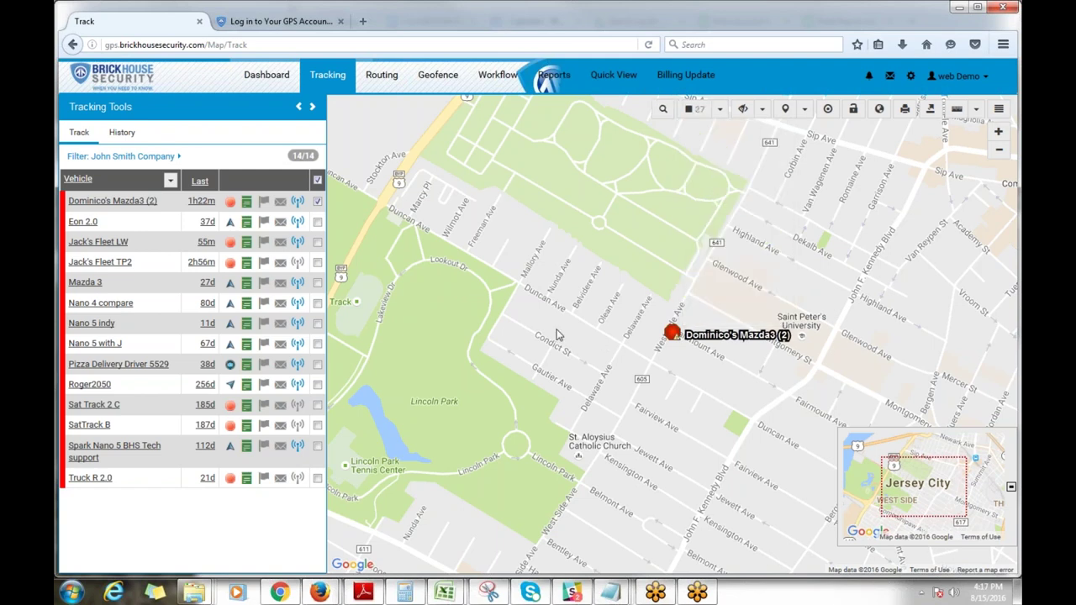
{"action": "left_click", "coordinate": [719, 114]}
{"action": "left_click", "coordinate": [701, 188]}
{"action": "left_click", "coordinate": [690, 117]}
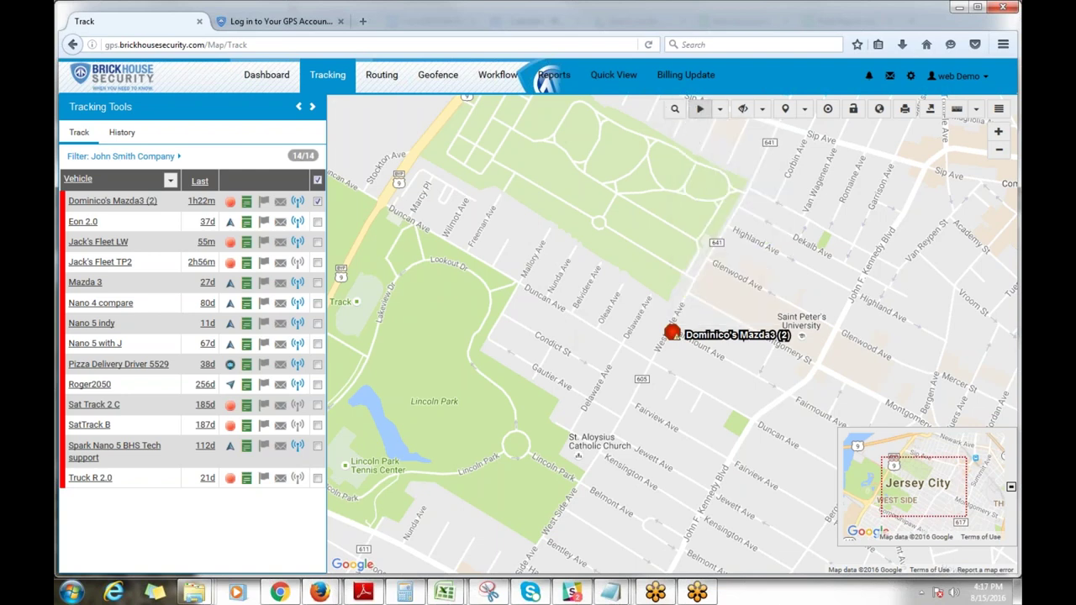
{"action": "left_click", "coordinate": [698, 116]}
{"action": "left_click", "coordinate": [743, 113]}
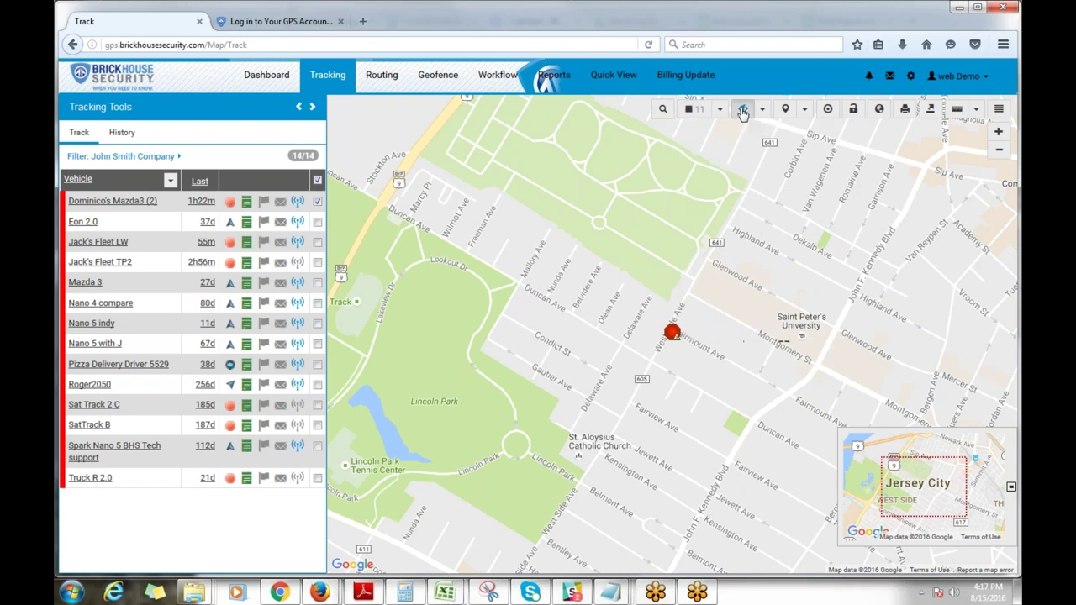
{"action": "left_click", "coordinate": [744, 112]}
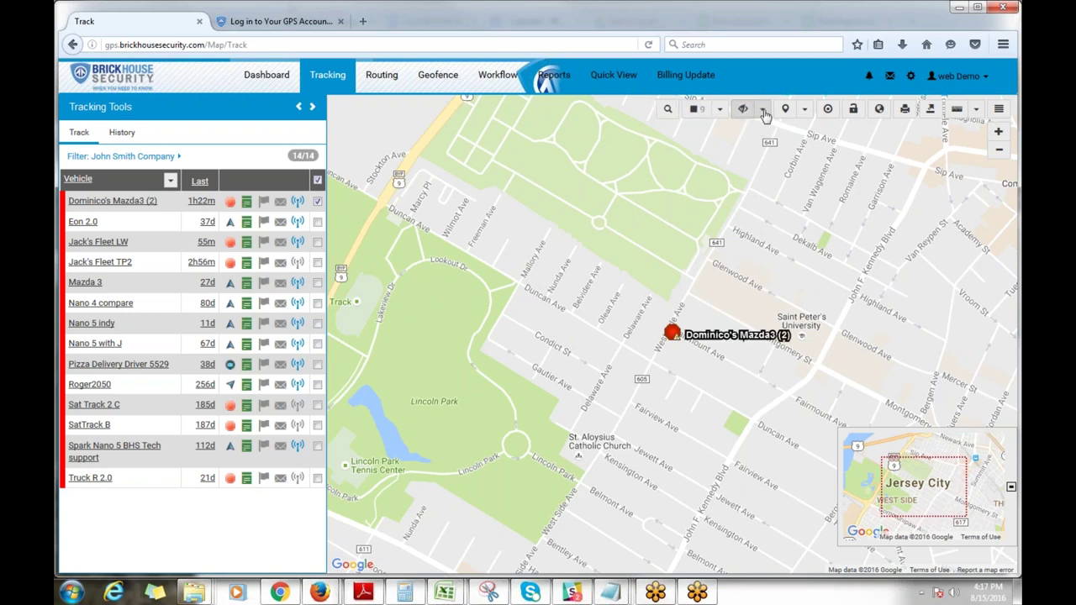
{"action": "left_click", "coordinate": [763, 113]}
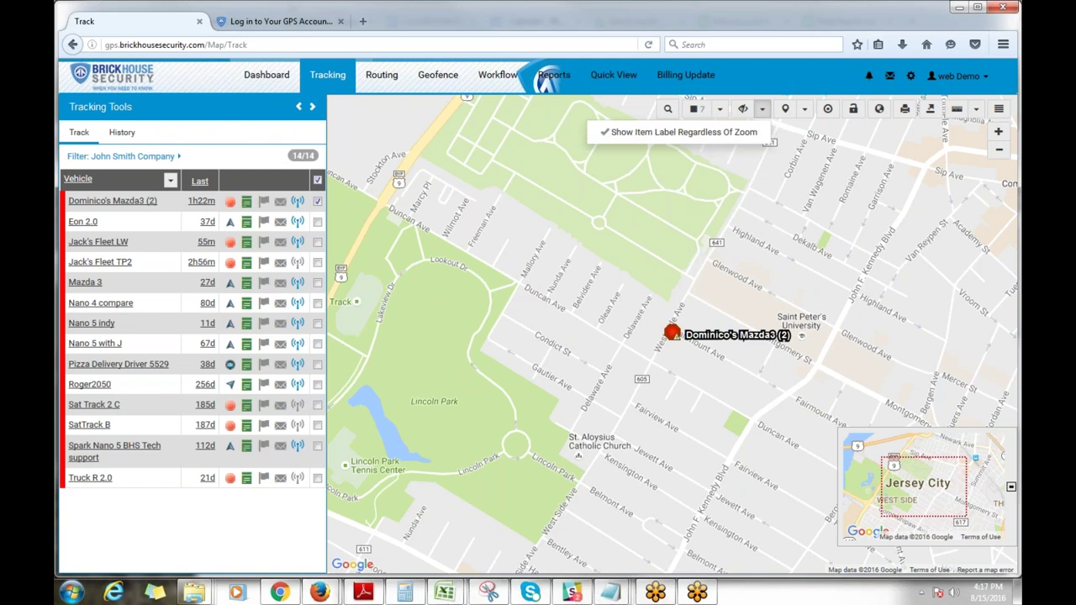
{"action": "left_click", "coordinate": [763, 113]}
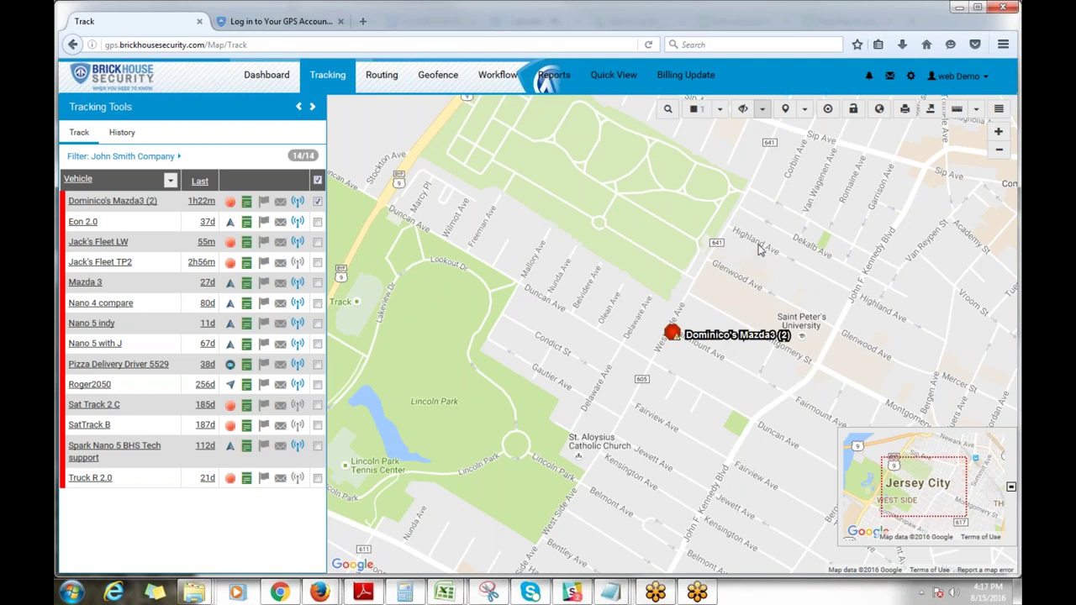
{"action": "left_click", "coordinate": [791, 116]}
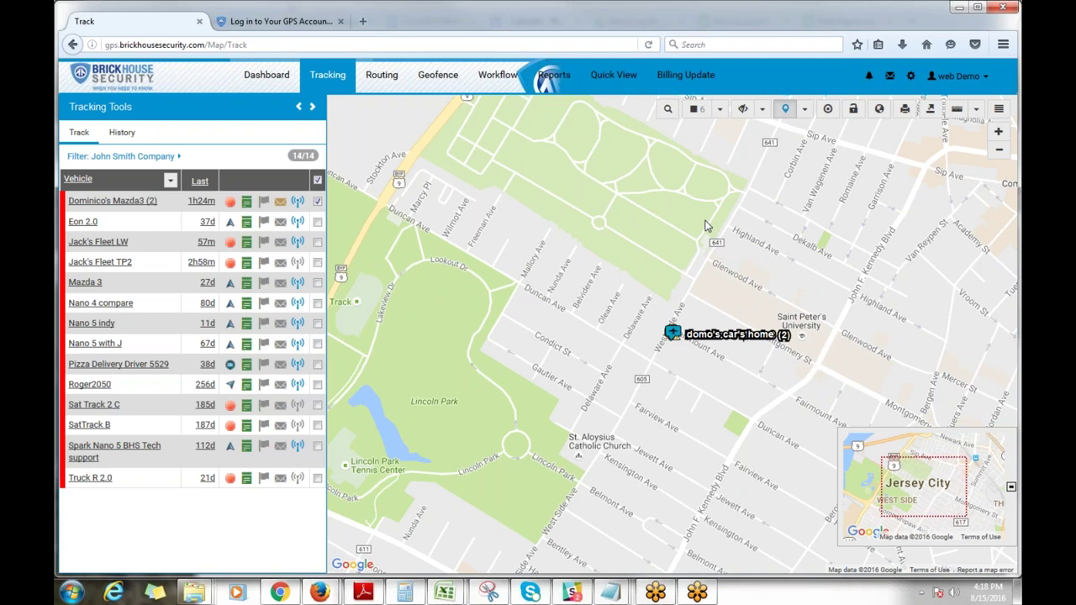
{"action": "left_click", "coordinate": [785, 113]}
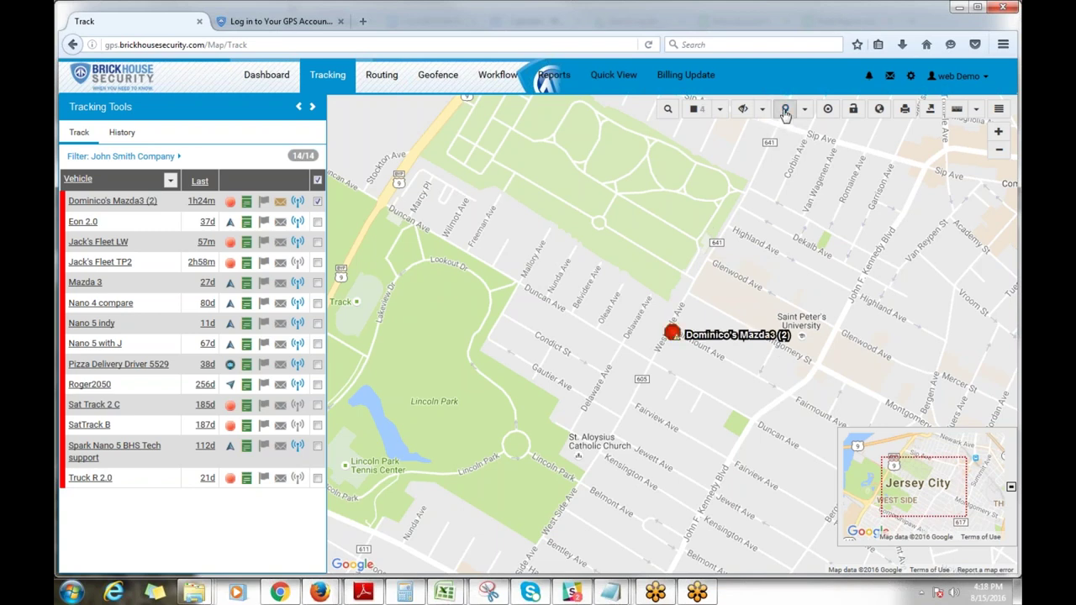
{"action": "left_click", "coordinate": [805, 111]}
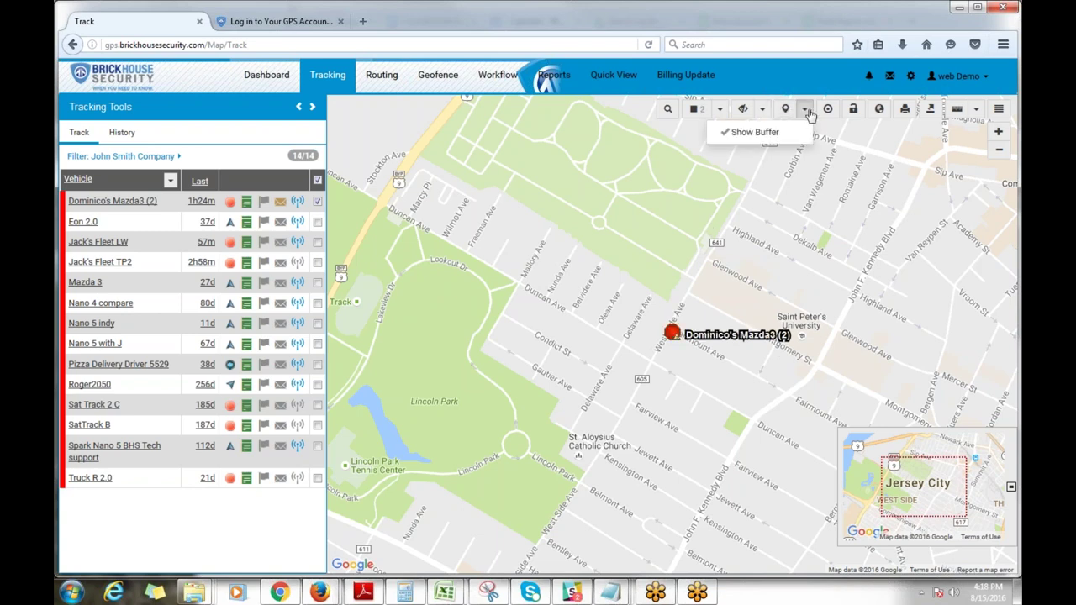
{"action": "left_click", "coordinate": [806, 111]}
{"action": "left_click", "coordinate": [787, 112]}
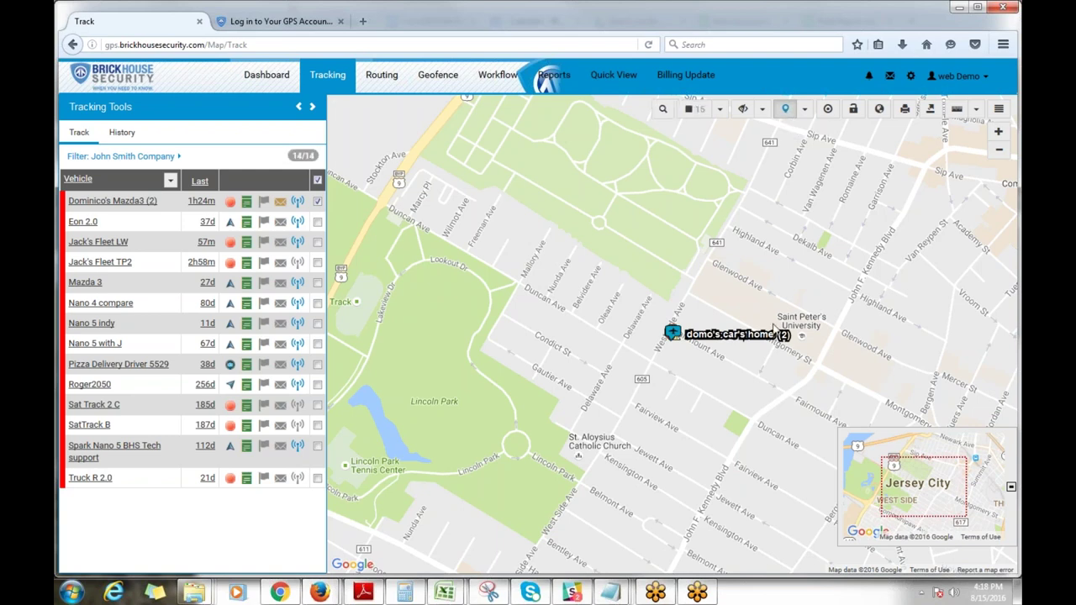
{"action": "left_click", "coordinate": [805, 112]}
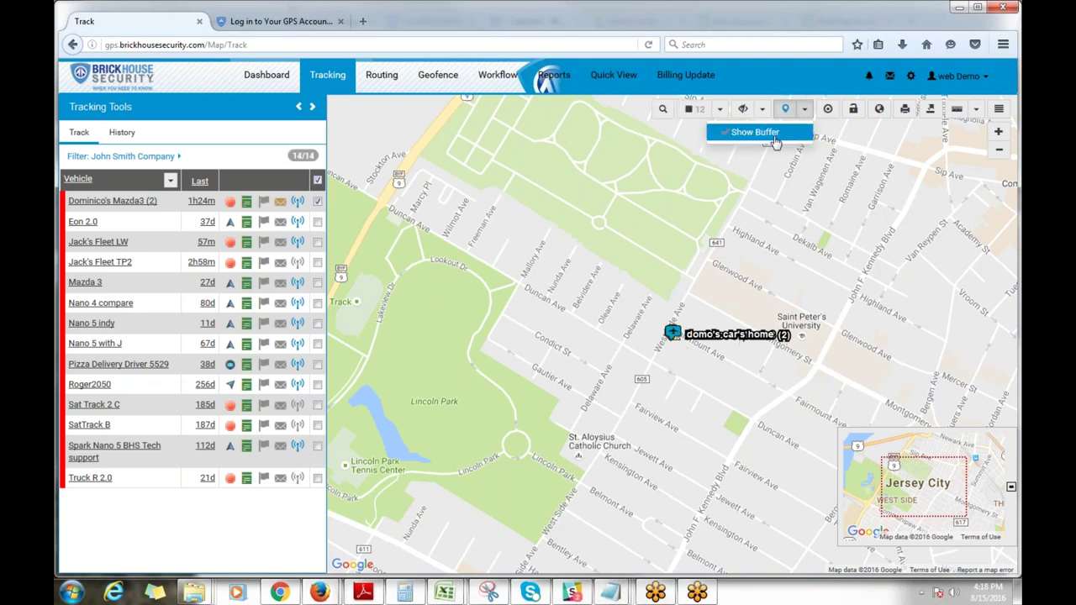
{"action": "left_click", "coordinate": [767, 136]}
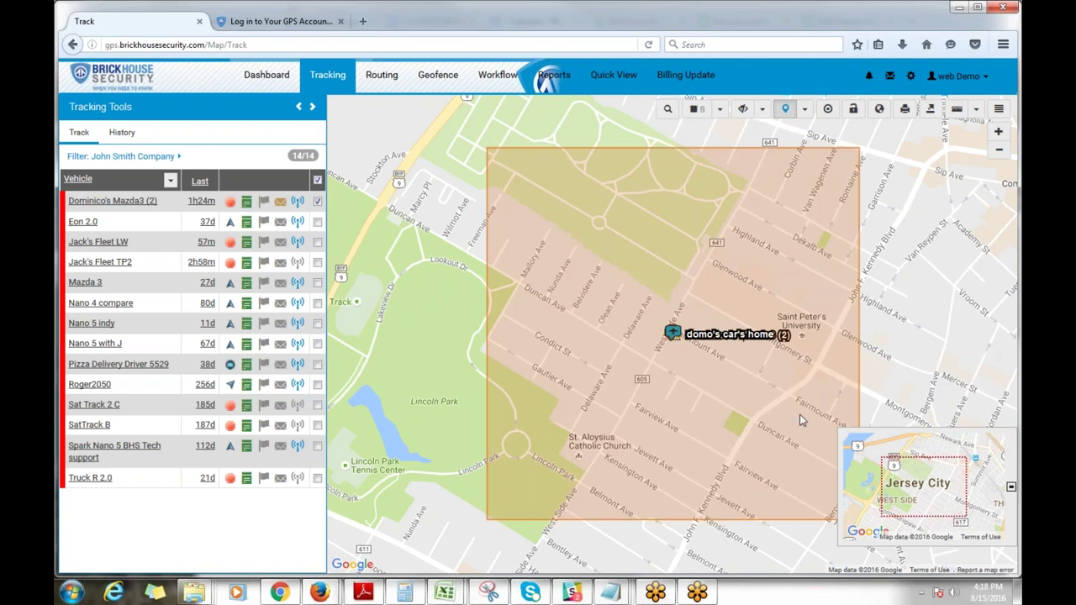
{"action": "left_click", "coordinate": [805, 115]}
{"action": "left_click", "coordinate": [798, 132]}
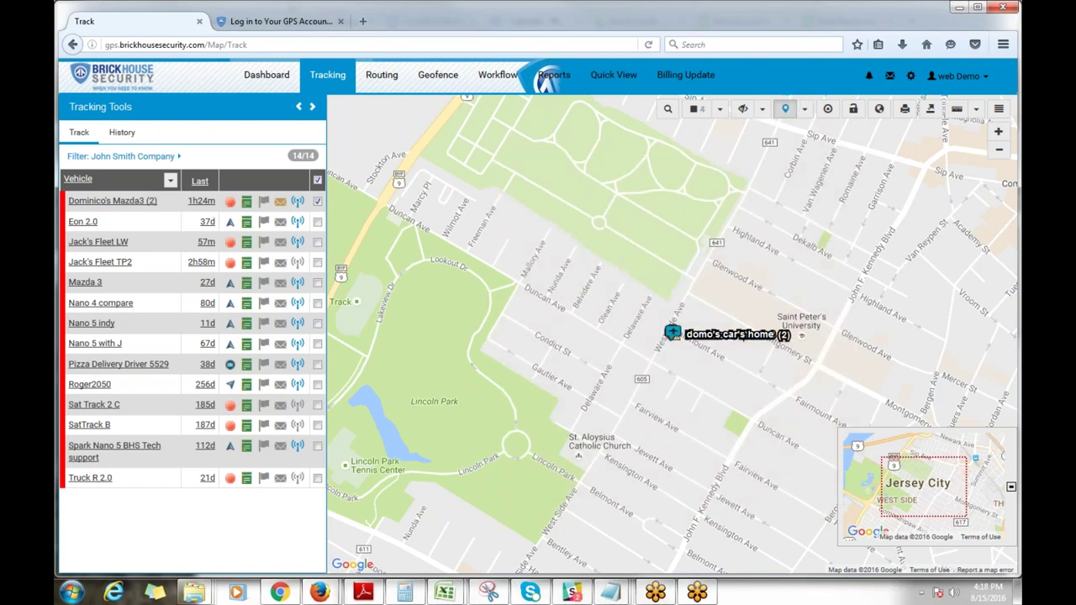
{"action": "left_click", "coordinate": [789, 113]}
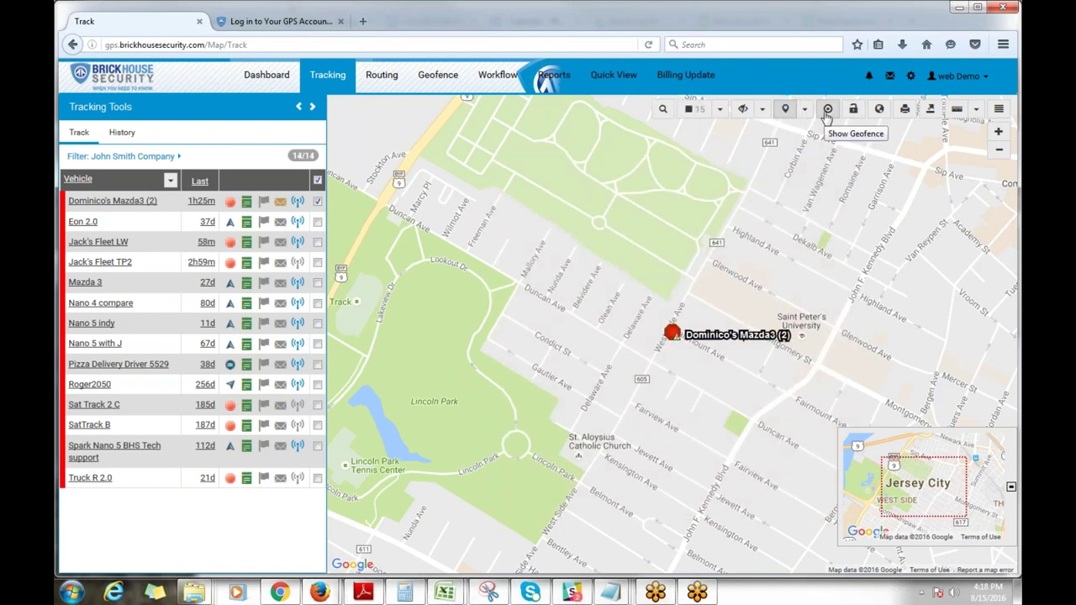
Step: Turn on Show Geofence and zoom in on the Mazda3's circle geofence, then back out
{"action": "left_click", "coordinate": [827, 115]}
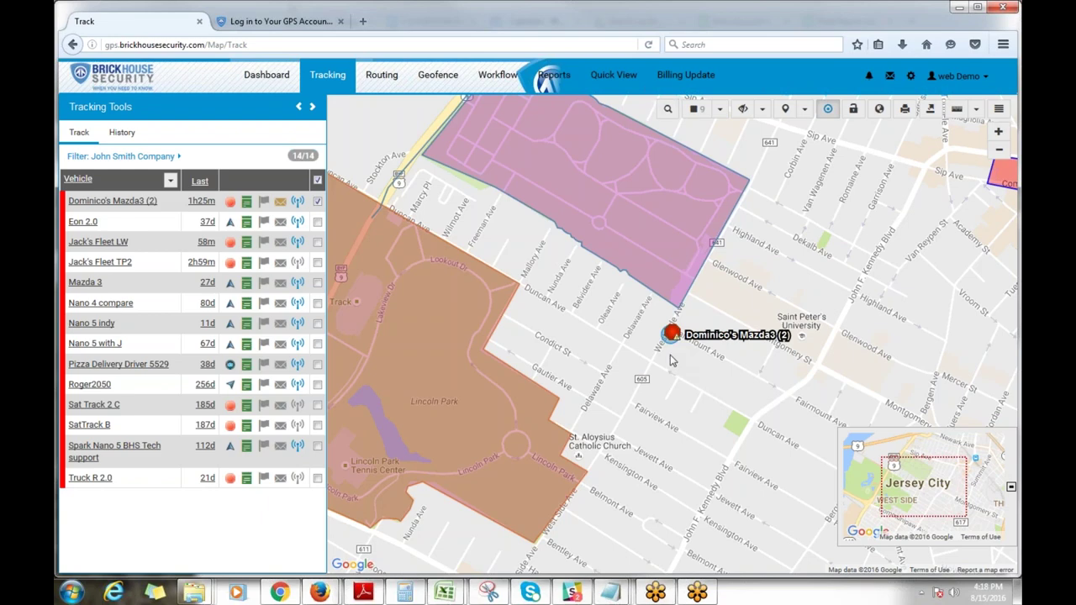
{"action": "scroll", "coordinate": [671, 353], "scroll_direction": "up", "scroll_amount": 1}
{"action": "scroll", "coordinate": [671, 357], "scroll_direction": "up", "scroll_amount": 1}
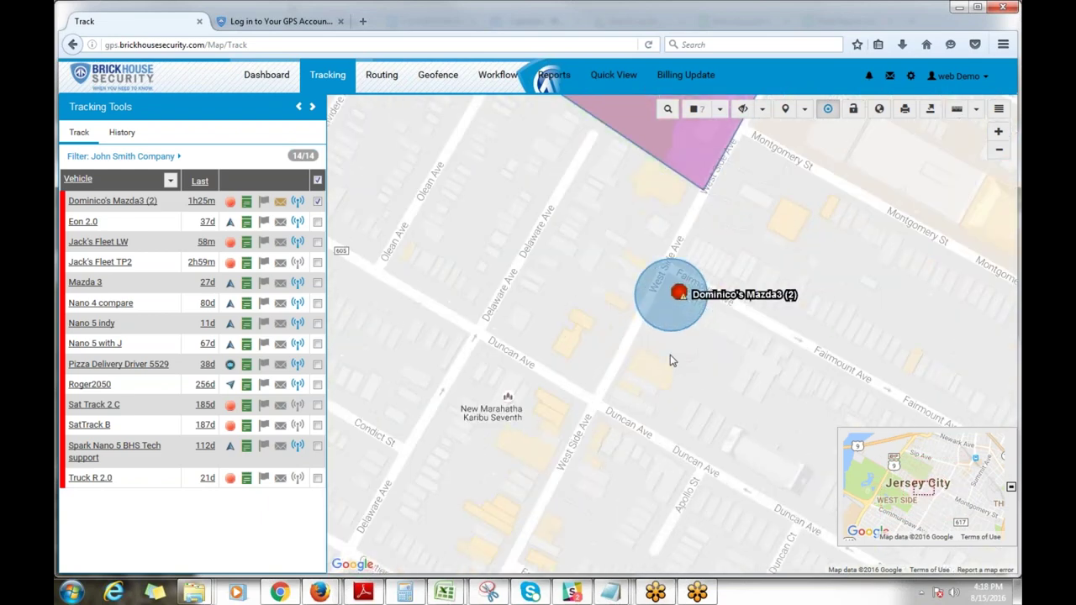
{"action": "scroll", "coordinate": [673, 347], "scroll_direction": "up", "scroll_amount": 1}
{"action": "scroll", "coordinate": [713, 292], "scroll_direction": "up", "scroll_amount": 1}
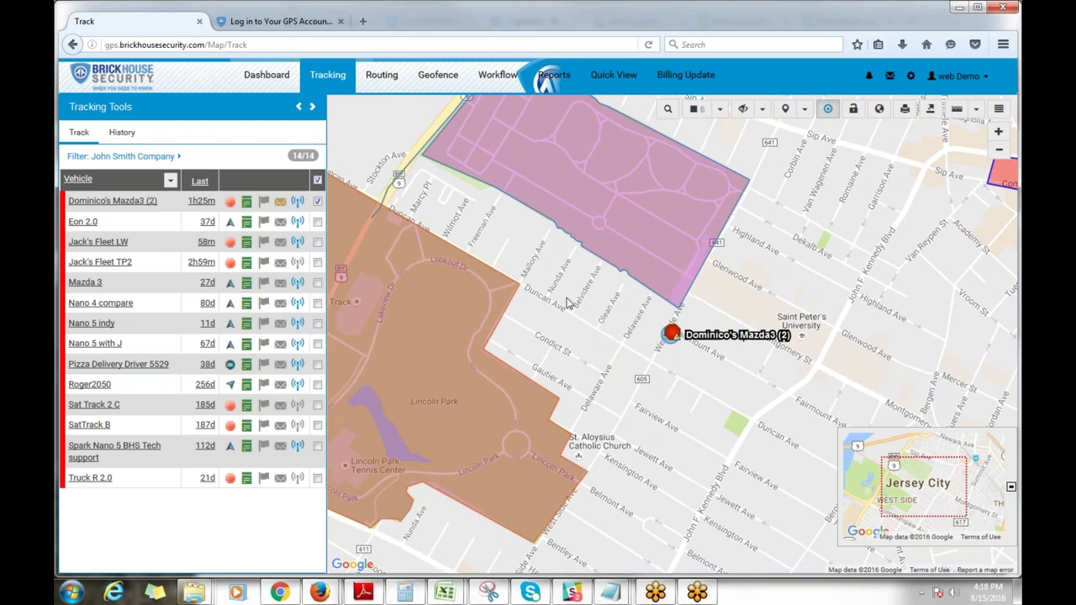
{"action": "scroll", "coordinate": [693, 303], "scroll_direction": "down", "scroll_amount": 2}
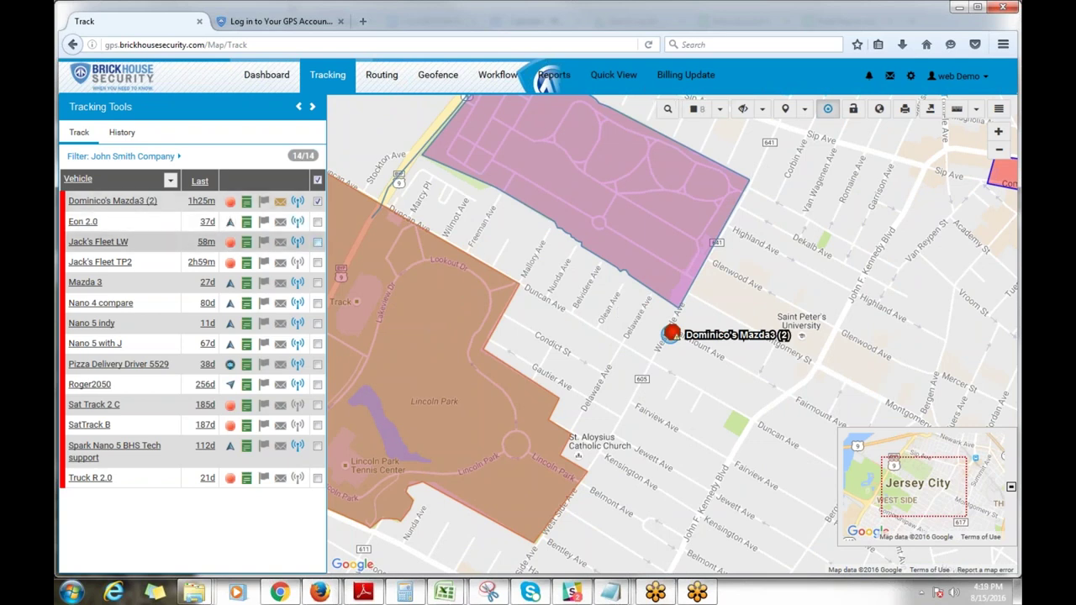
Step: Show Jack's Fleet LW, try locking the map while zooming, then hide the fleet and geofences
{"action": "left_click", "coordinate": [317, 242]}
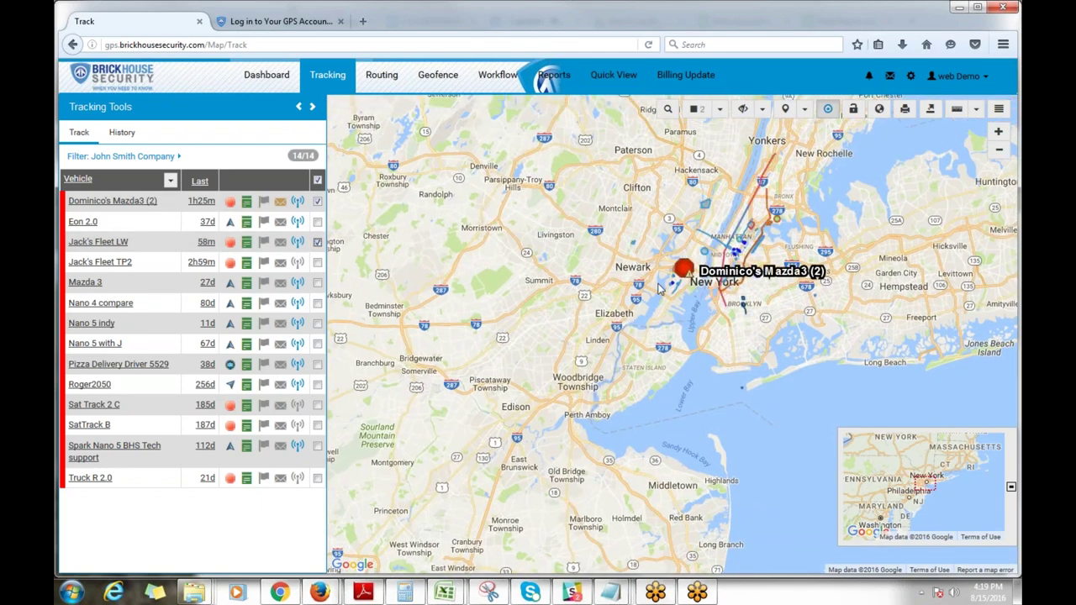
{"action": "scroll", "coordinate": [659, 289], "scroll_direction": "up", "scroll_amount": 3}
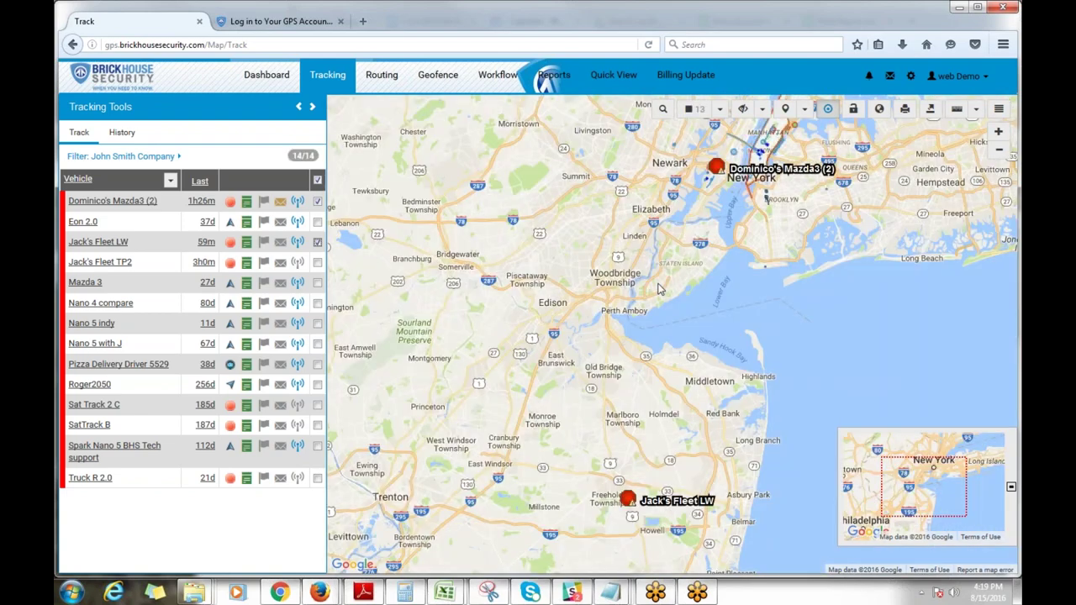
{"action": "left_click", "coordinate": [851, 112]}
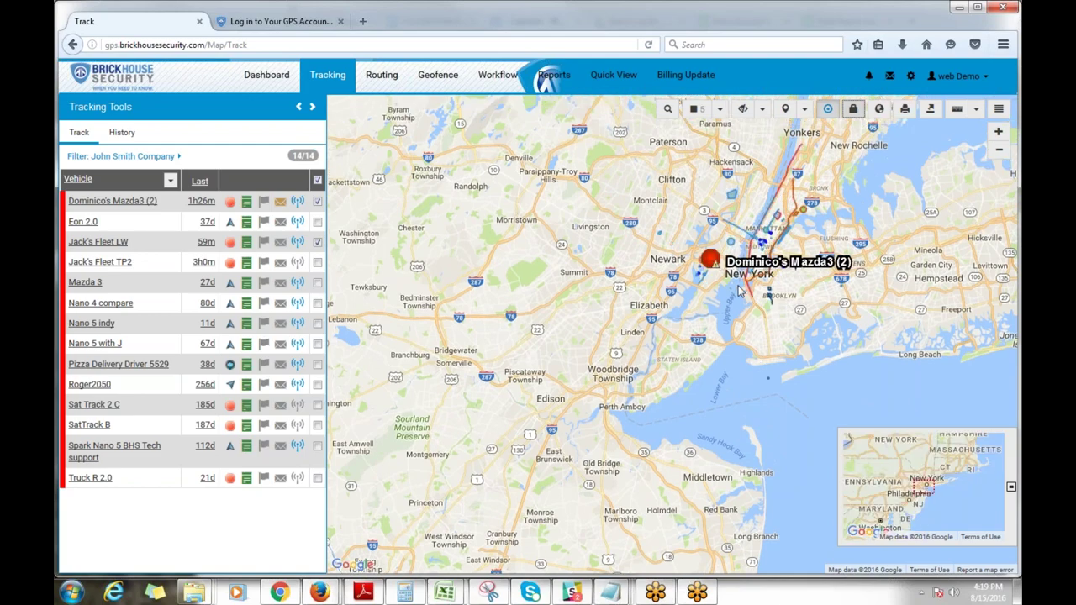
{"action": "scroll", "coordinate": [737, 283], "scroll_direction": "up", "scroll_amount": 2}
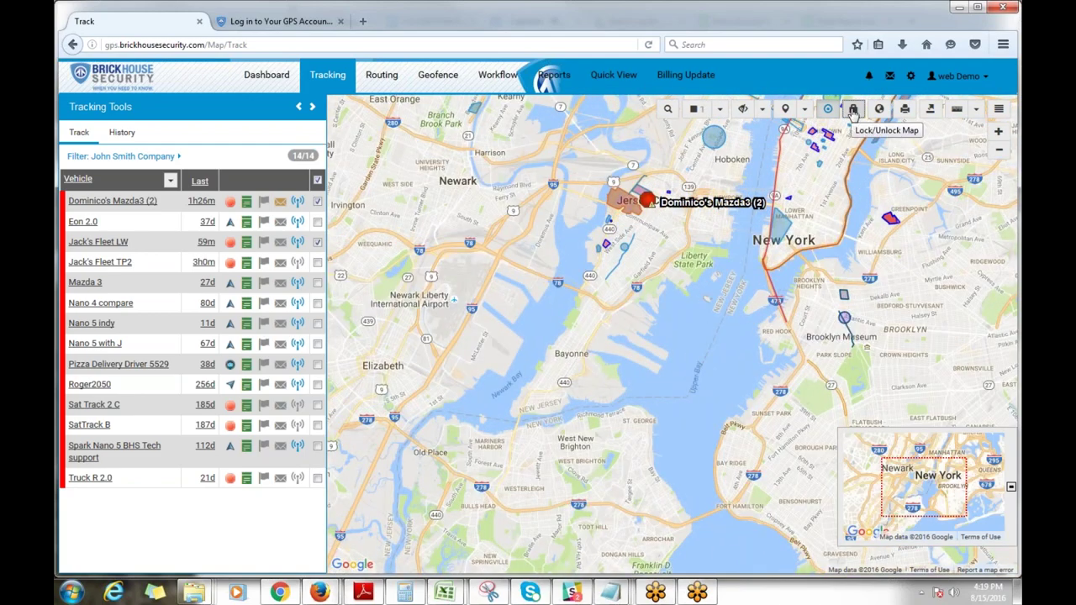
{"action": "left_click", "coordinate": [853, 110]}
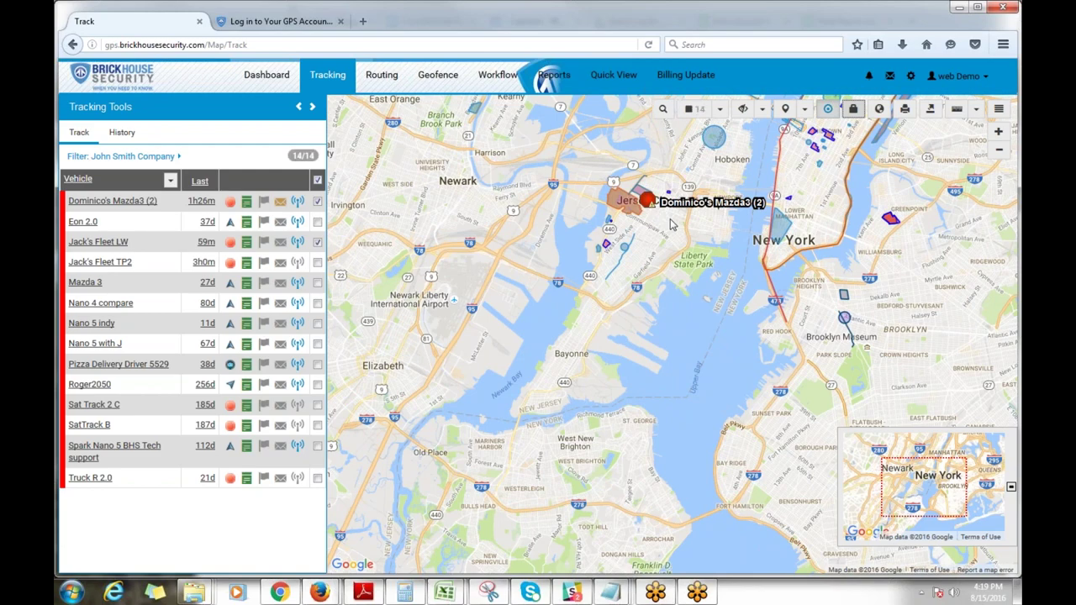
{"action": "scroll", "coordinate": [673, 225], "scroll_direction": "up", "scroll_amount": 1}
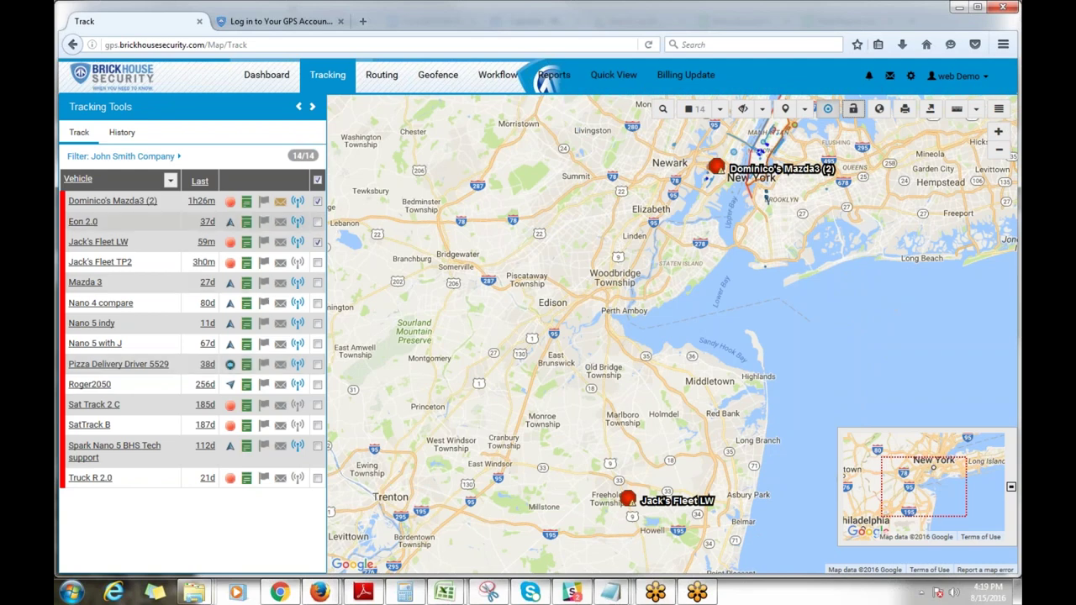
{"action": "left_click", "coordinate": [317, 241]}
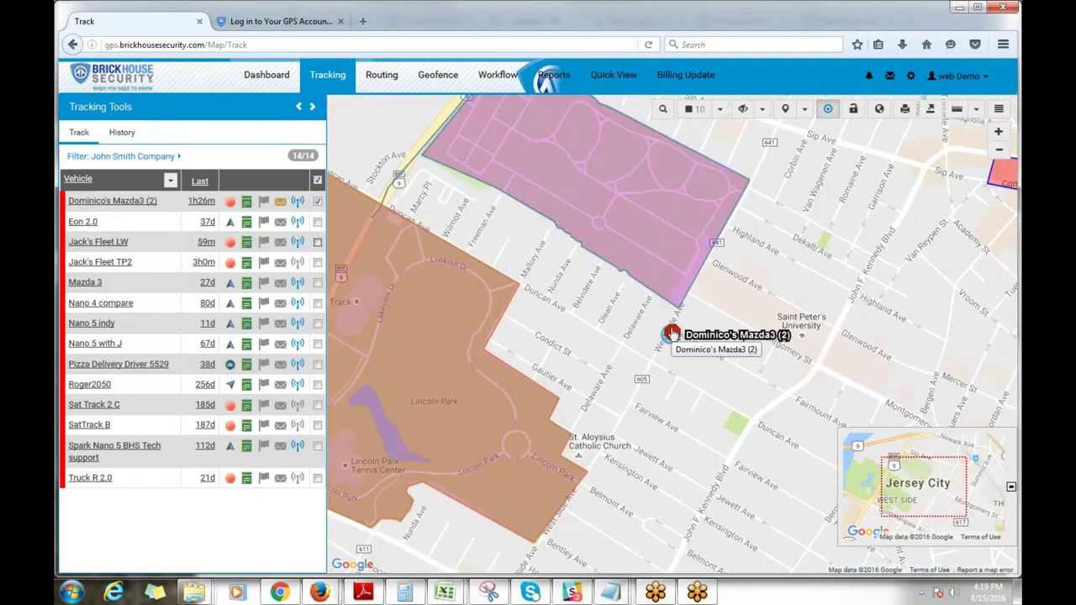
{"action": "left_click", "coordinate": [831, 113]}
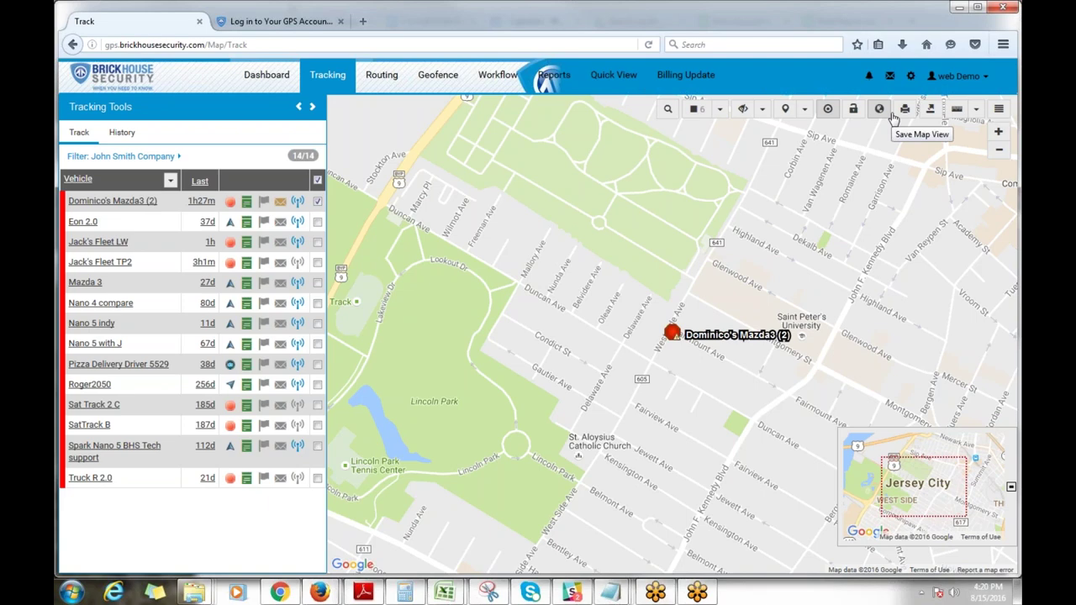
Step: Measure a 0.41 mi distance from the Mazda3 (2) marker, then turn the ruler off
{"action": "left_click", "coordinate": [958, 115]}
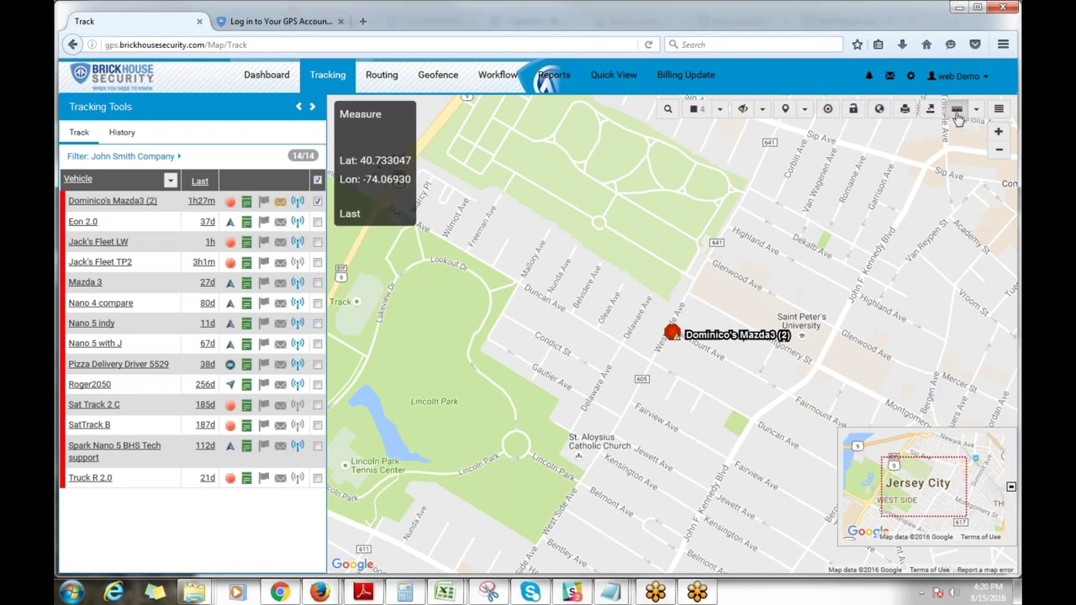
{"action": "left_click", "coordinate": [688, 305]}
{"action": "left_click", "coordinate": [673, 333]}
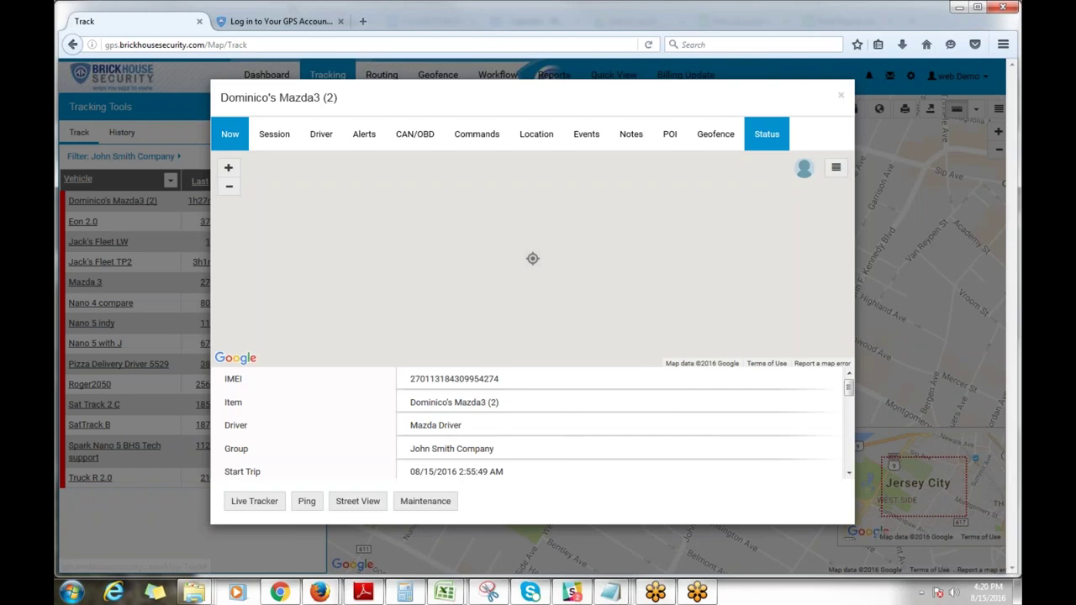
{"action": "left_click", "coordinate": [841, 95]}
{"action": "left_click", "coordinate": [764, 160]}
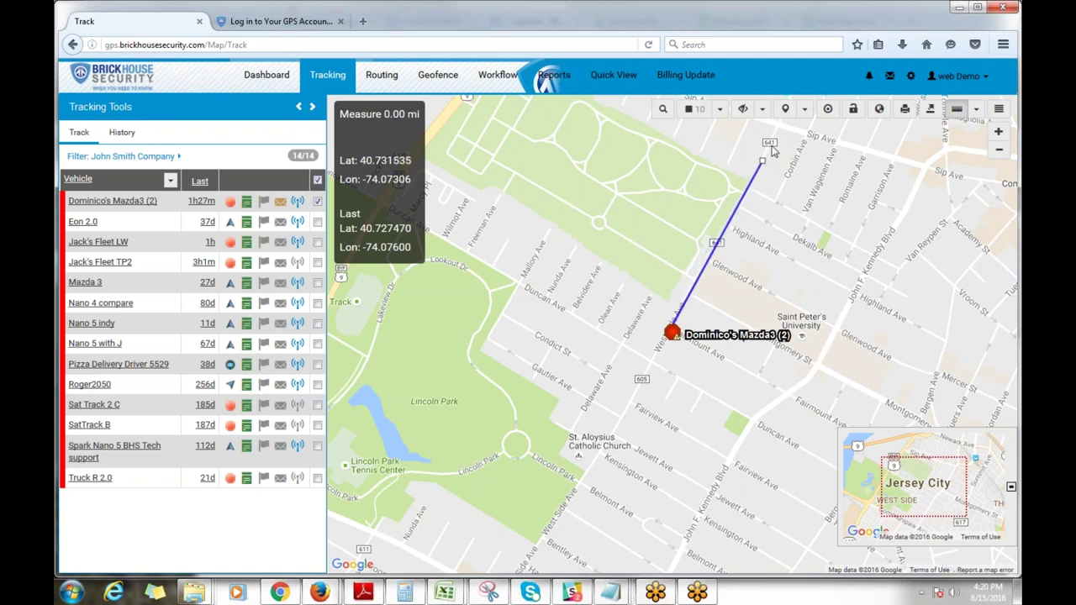
{"action": "left_click", "coordinate": [543, 538]}
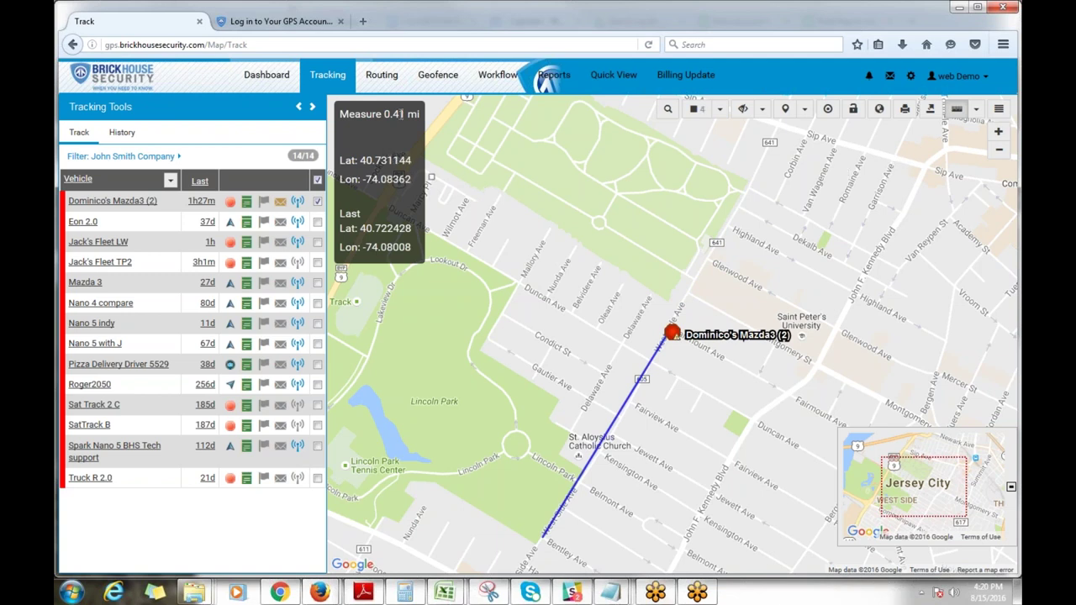
{"action": "left_click", "coordinate": [958, 110]}
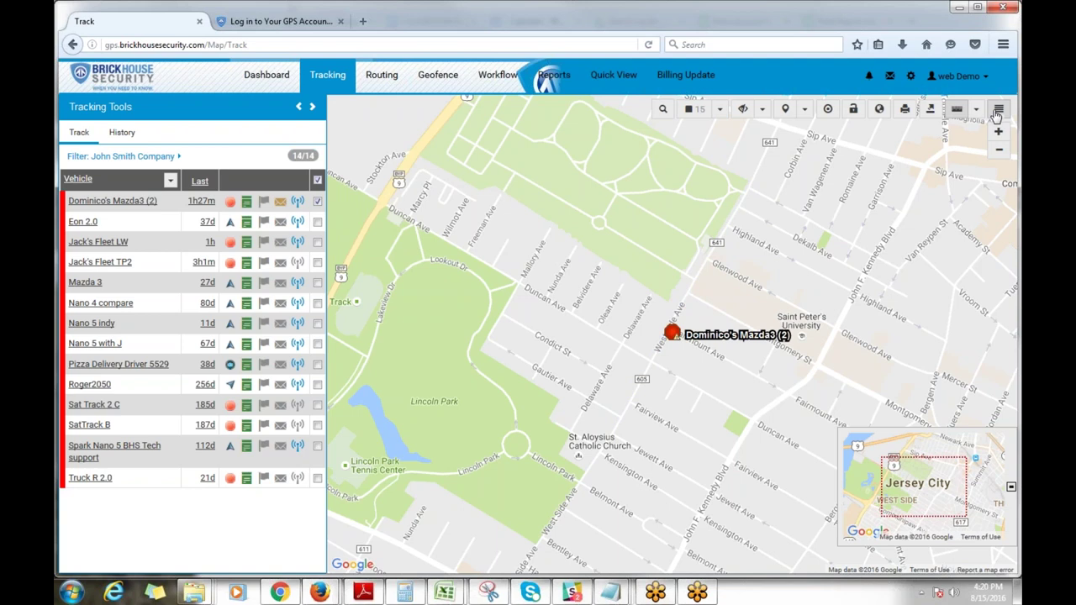
Step: Switch the base layer to Google (Satellite), then Google (Hybrid), and toggle the overview minimap
{"action": "left_click", "coordinate": [999, 108]}
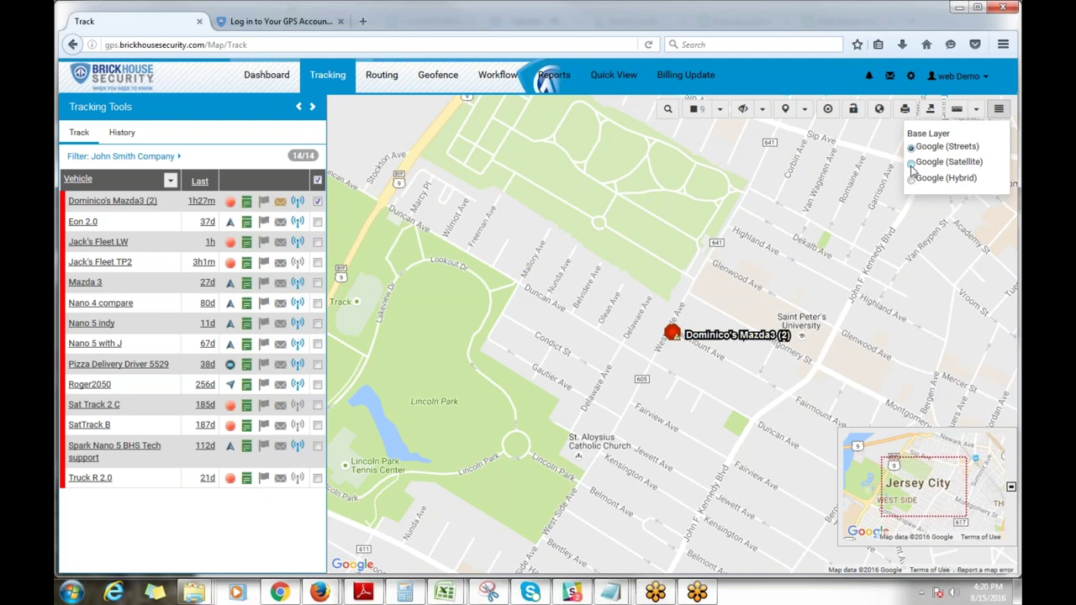
{"action": "left_click", "coordinate": [911, 163]}
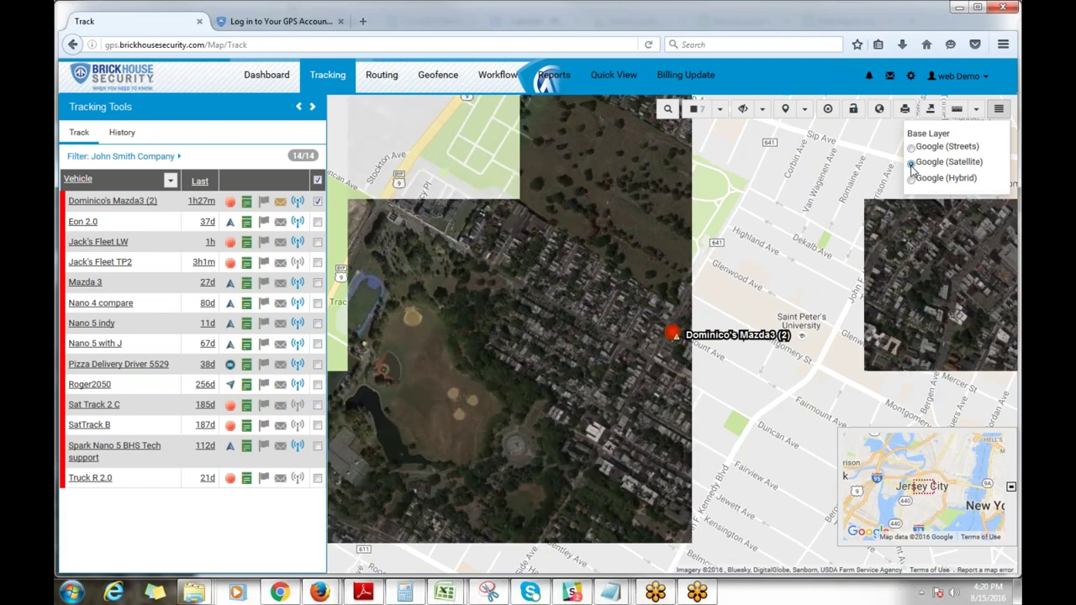
{"action": "left_click", "coordinate": [911, 179]}
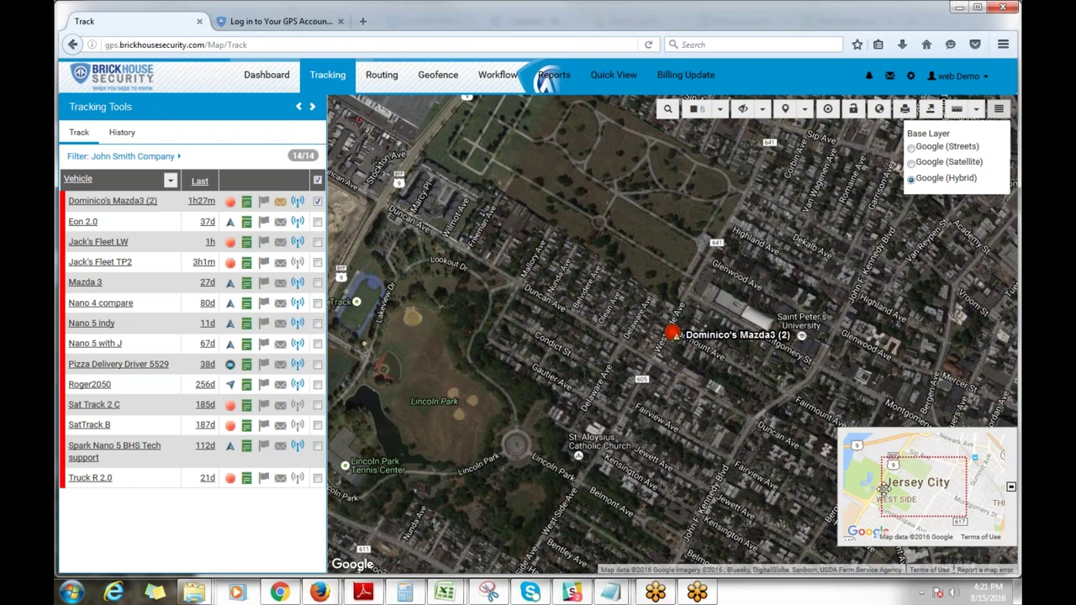
{"action": "left_click", "coordinate": [1011, 487]}
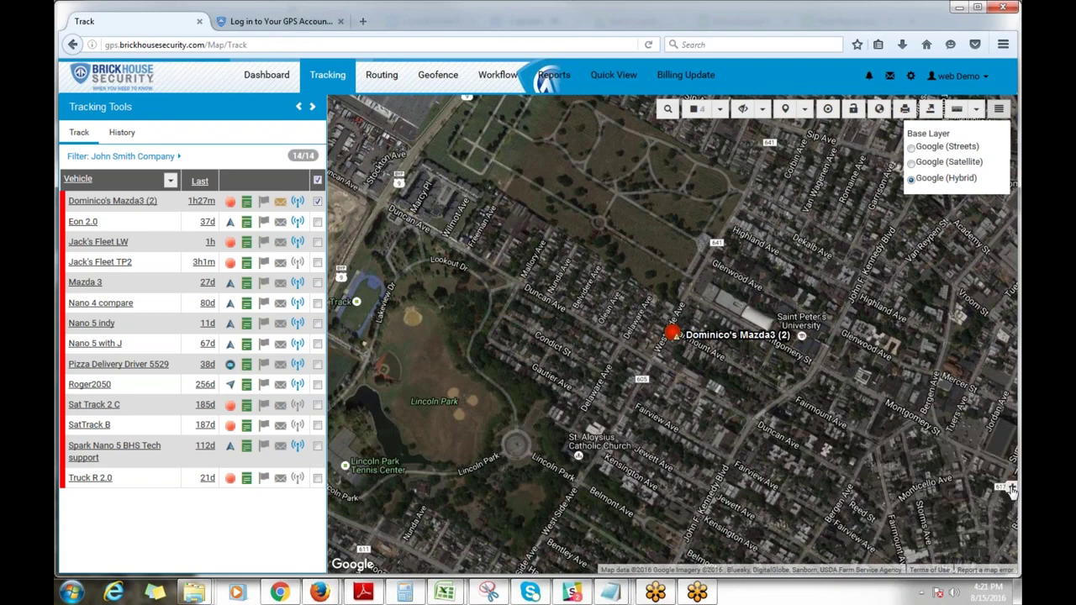
{"action": "left_click", "coordinate": [1012, 488]}
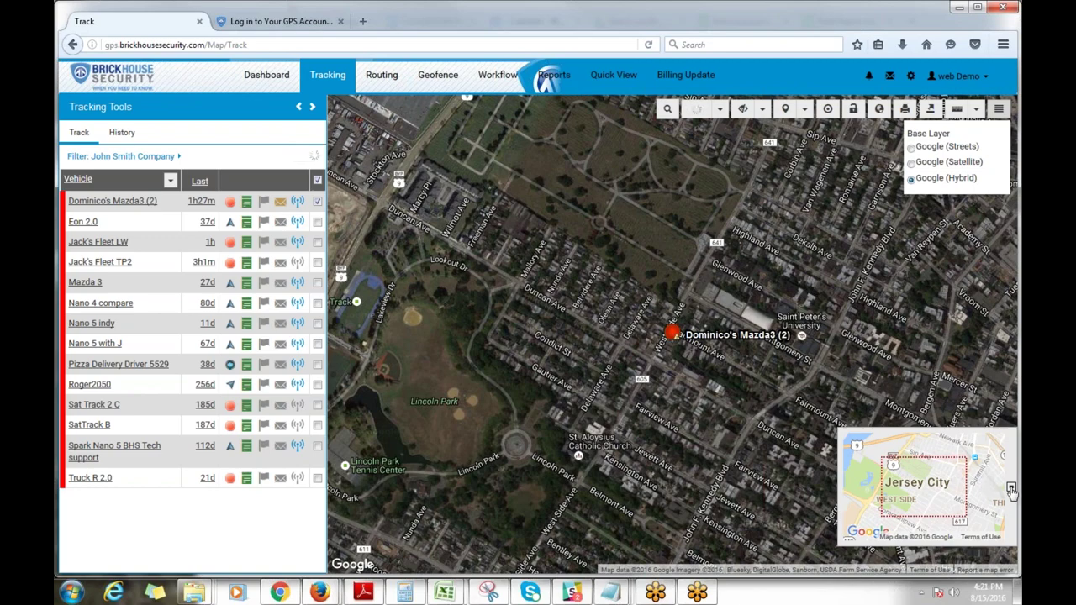
Step: Hide the overview minimap and collapse the Tracking Tools vehicle panel so the map fills the page
{"action": "left_click", "coordinate": [1011, 487]}
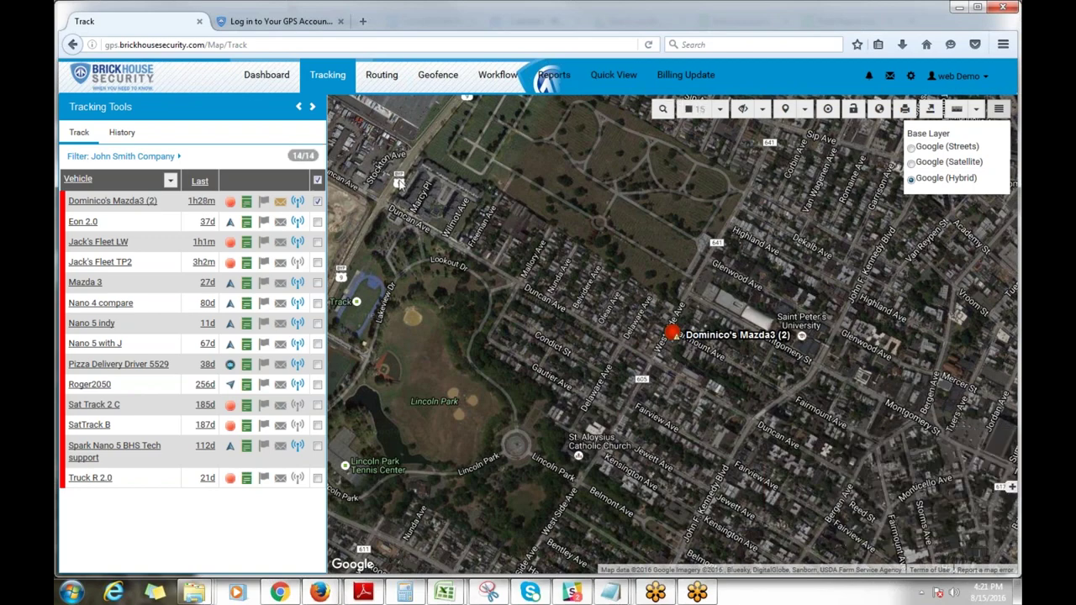
{"action": "left_click", "coordinate": [299, 107]}
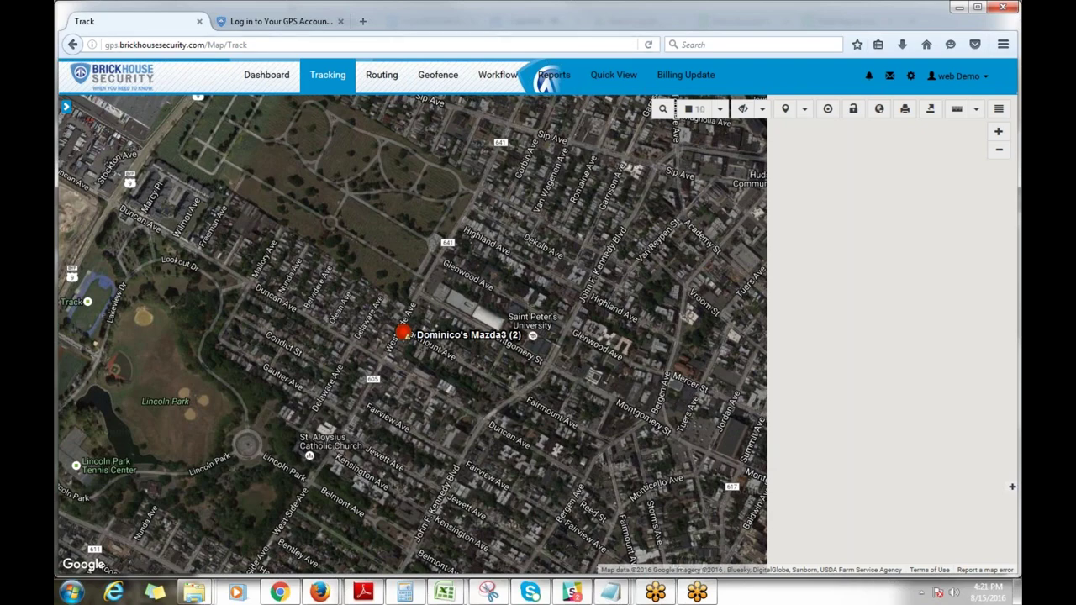
{"action": "left_click", "coordinate": [67, 105]}
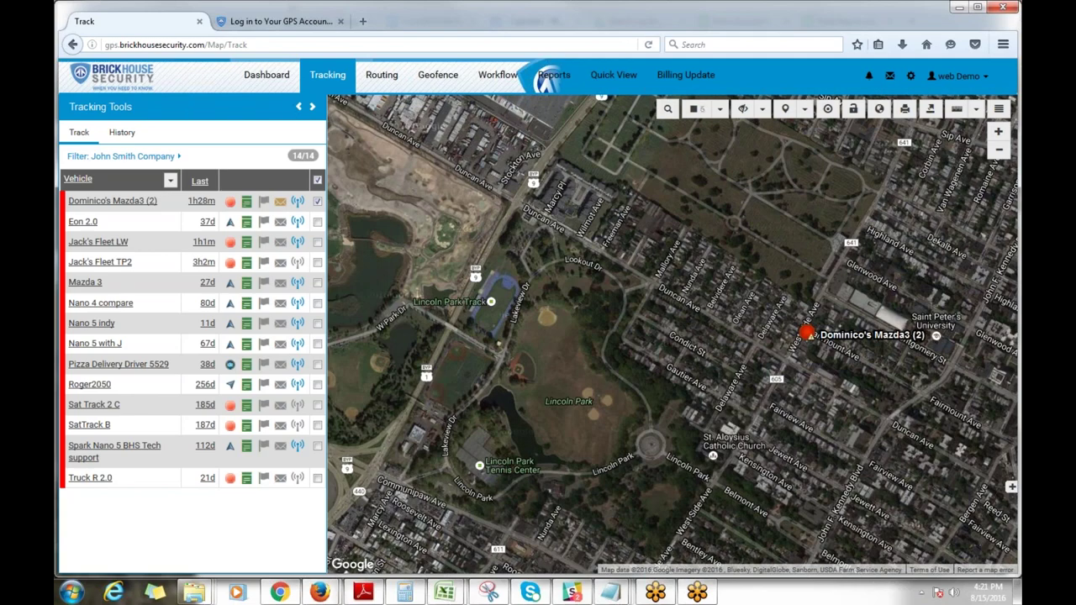
{"action": "left_click", "coordinate": [298, 107]}
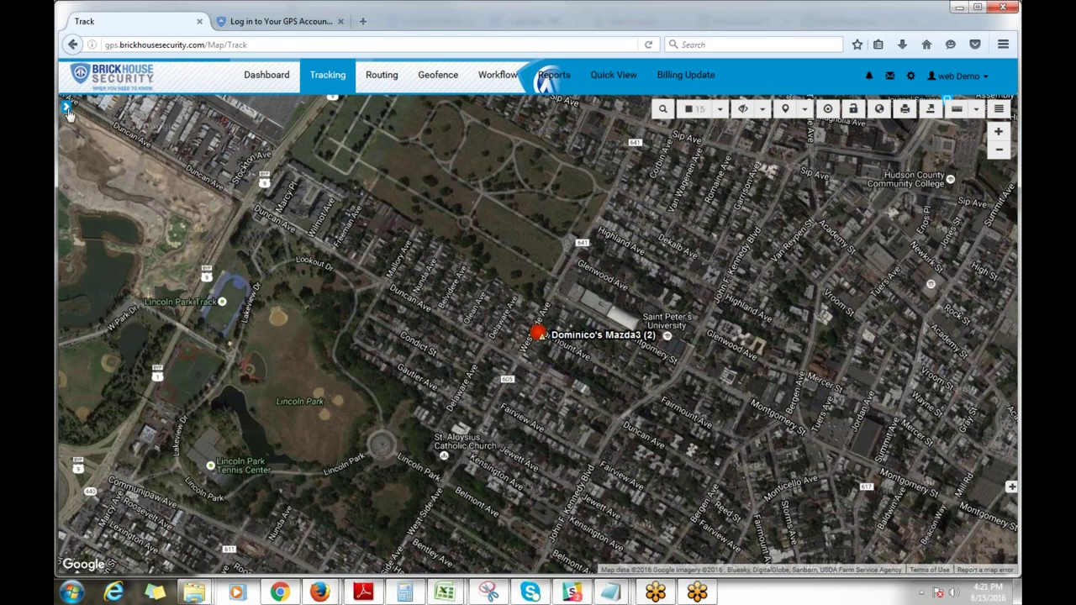
Step: Bring back the vehicle list and minimap, then set the base layer to Google (Streets)
{"action": "left_click", "coordinate": [66, 109]}
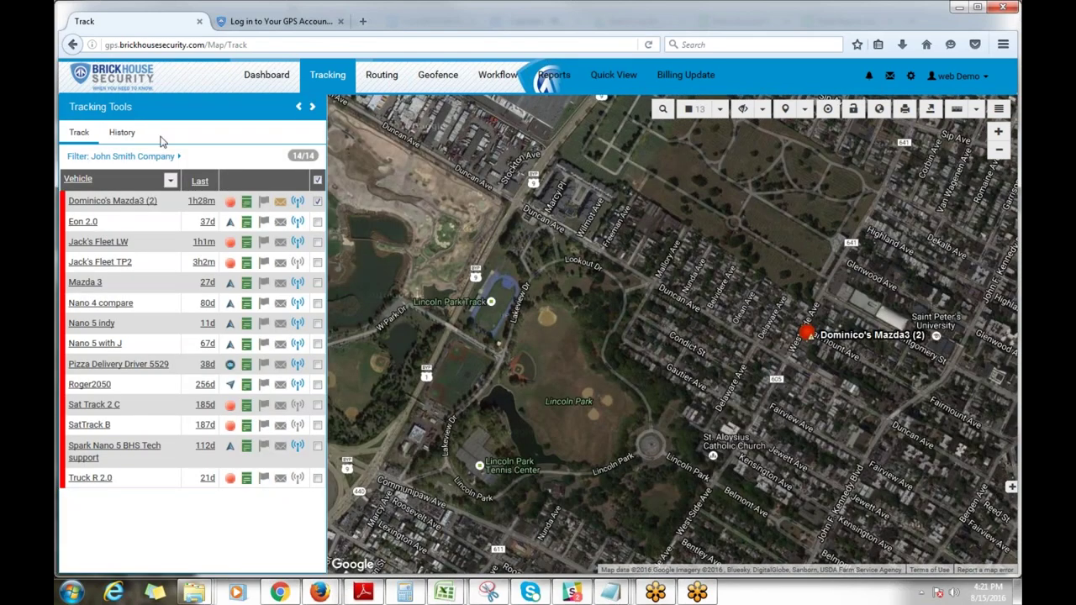
{"action": "left_click", "coordinate": [1011, 488]}
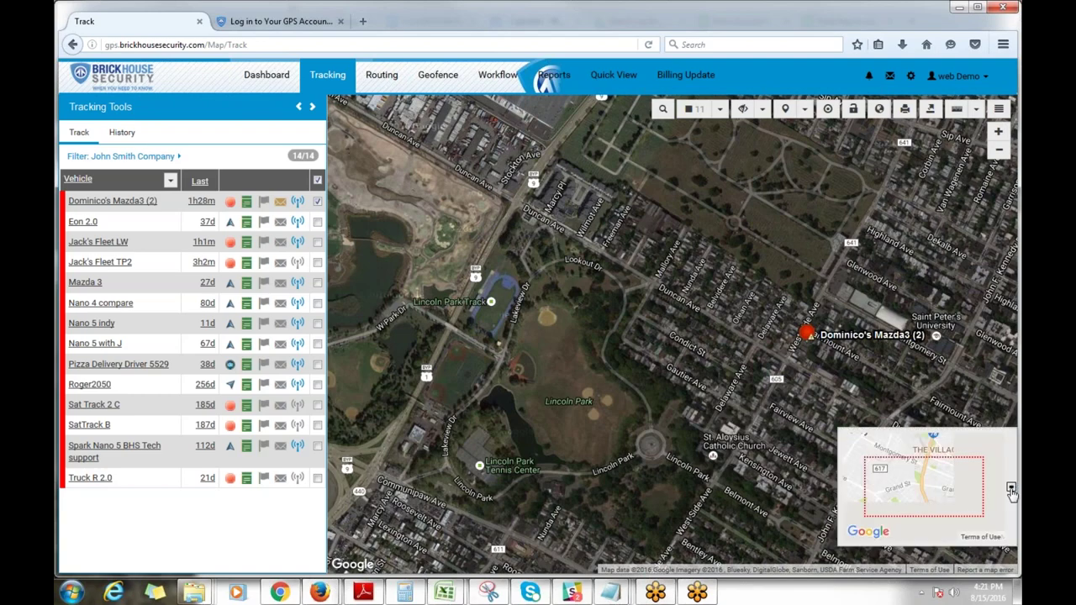
{"action": "left_click", "coordinate": [1000, 110]}
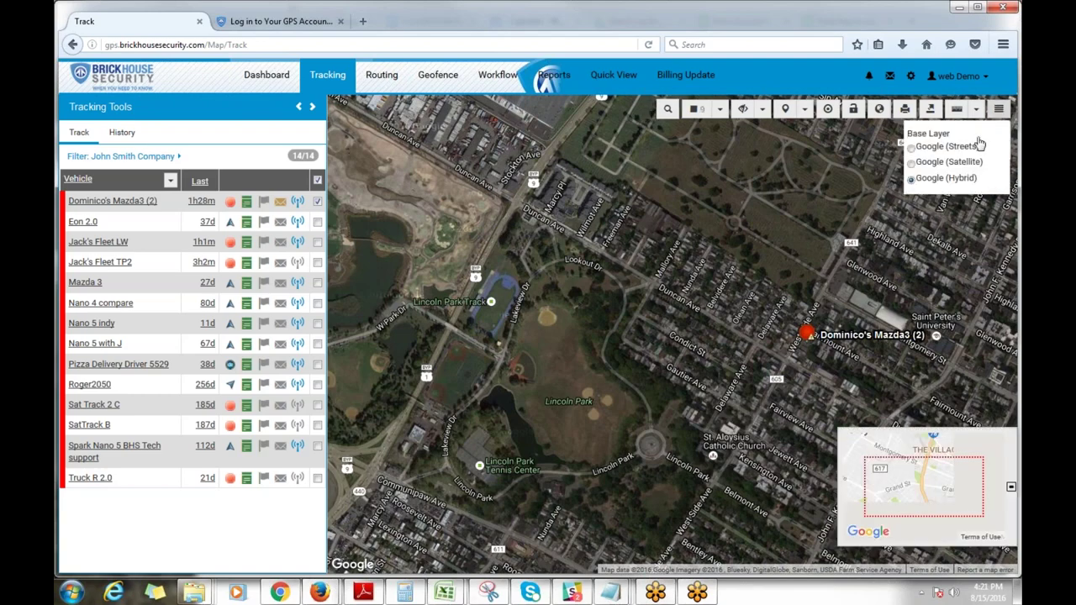
{"action": "left_click", "coordinate": [912, 148]}
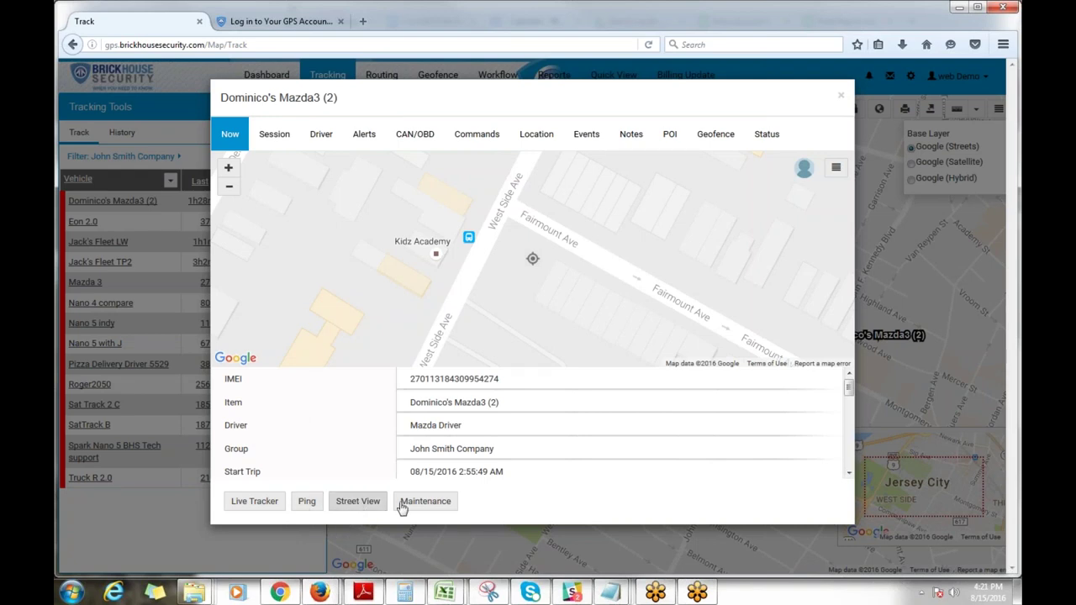
{"action": "left_click", "coordinate": [357, 501]}
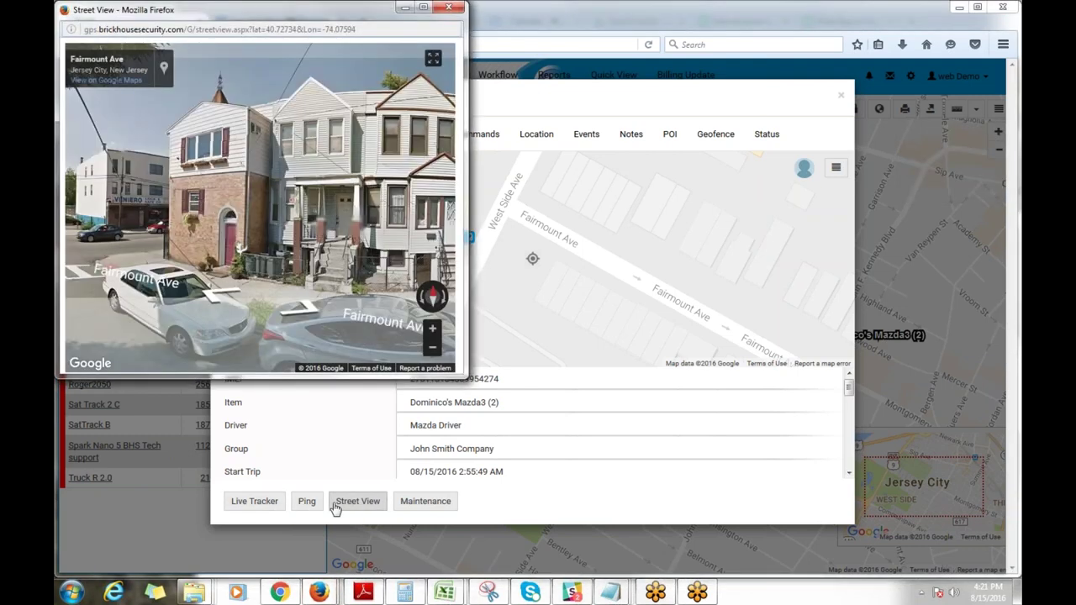
{"action": "left_click_drag", "start_coordinate": [139, 274], "coordinate": [260, 269]}
{"action": "left_click", "coordinate": [261, 270]}
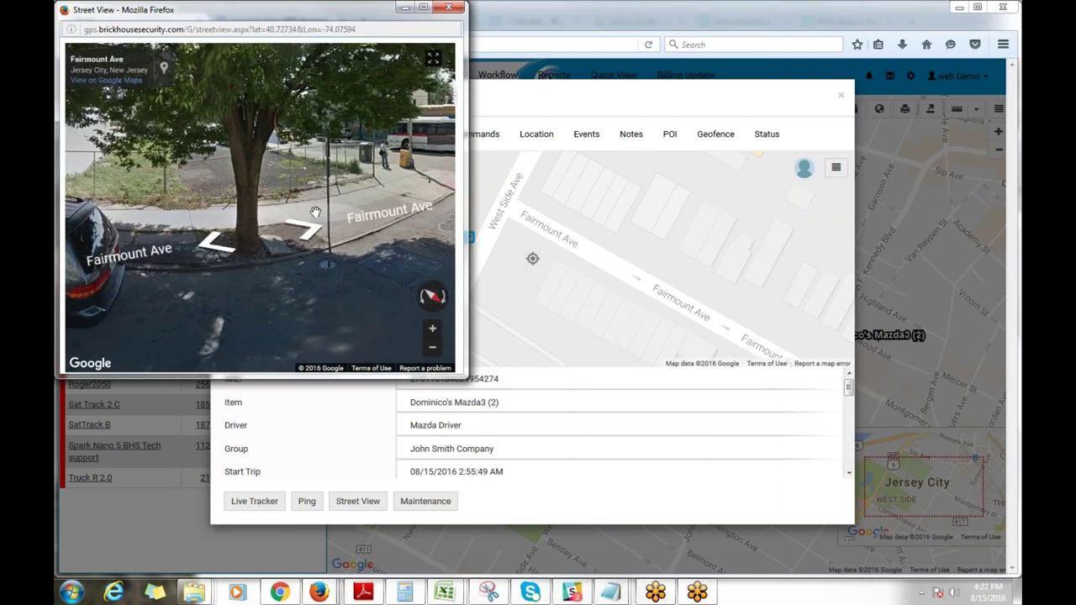
{"action": "left_click", "coordinate": [153, 257]}
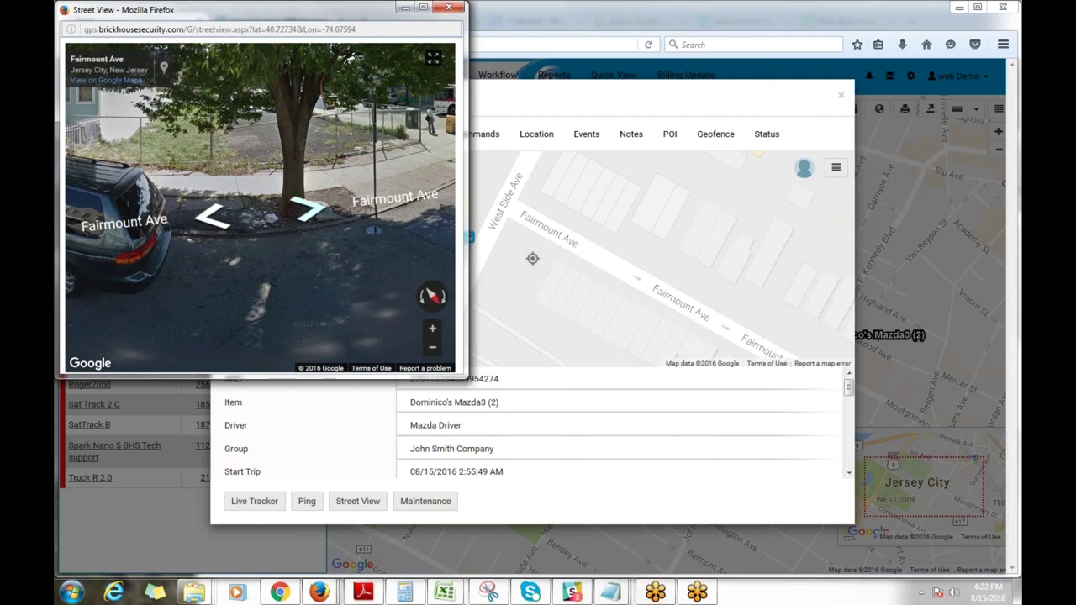
{"action": "left_click", "coordinate": [307, 208]}
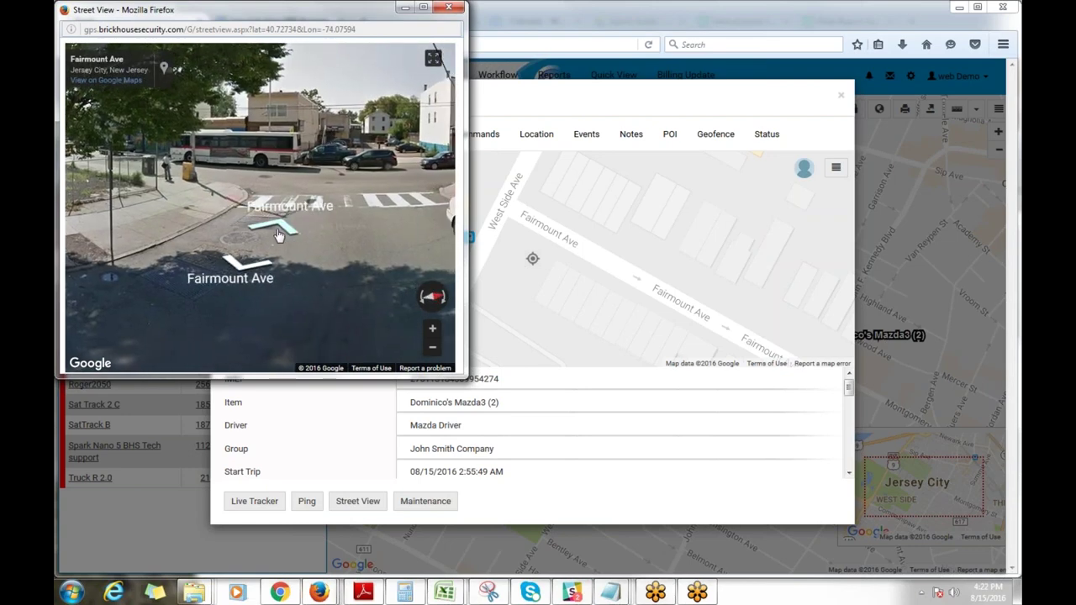
{"action": "left_click", "coordinate": [110, 278]}
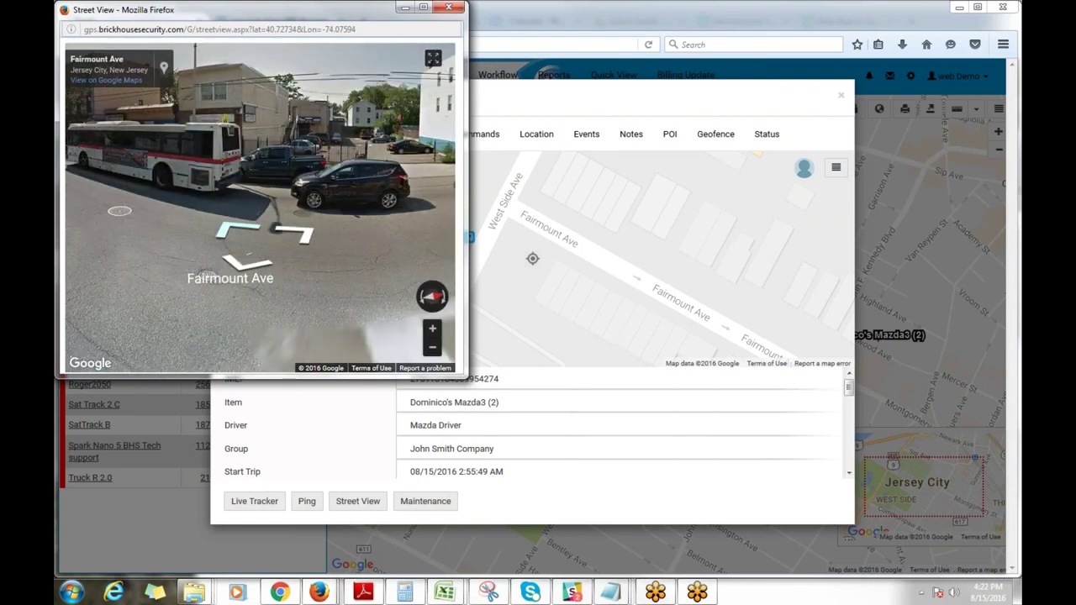
{"action": "left_click", "coordinate": [228, 240]}
{"action": "key", "text": "Left"}
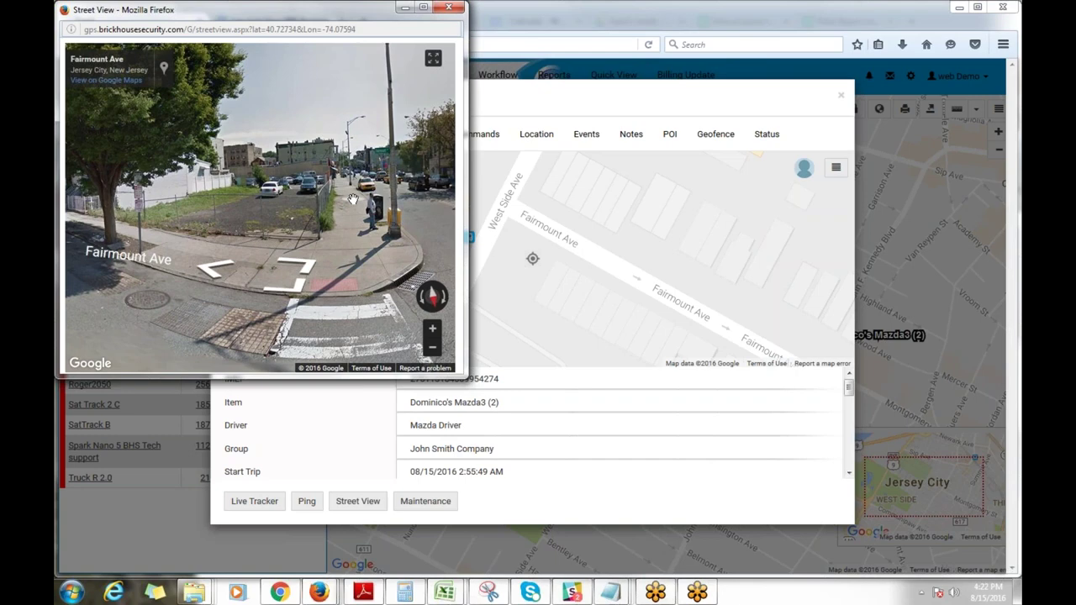
{"action": "left_click", "coordinate": [450, 8]}
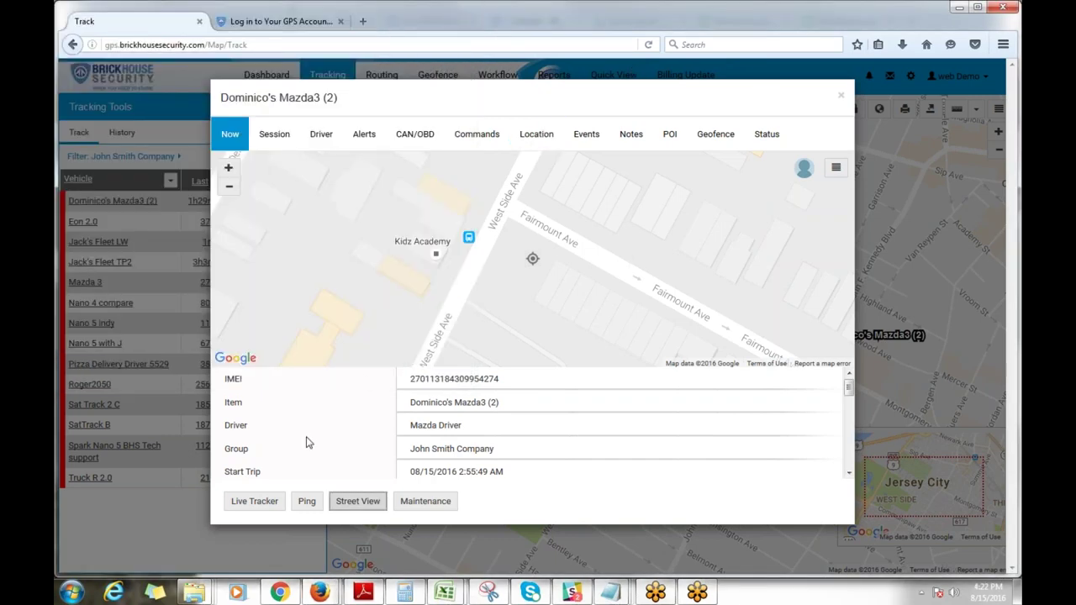
Step: Open the Mazda3's Live Tracker sharing form and enter the recipient's e-mail address
{"action": "left_click", "coordinate": [255, 502]}
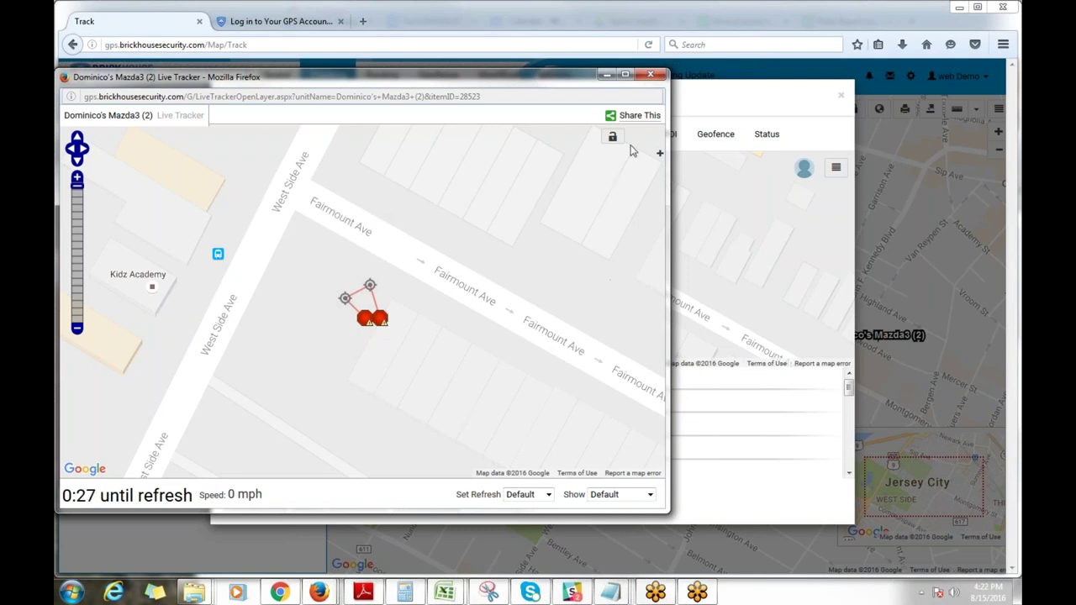
{"action": "left_click", "coordinate": [632, 115]}
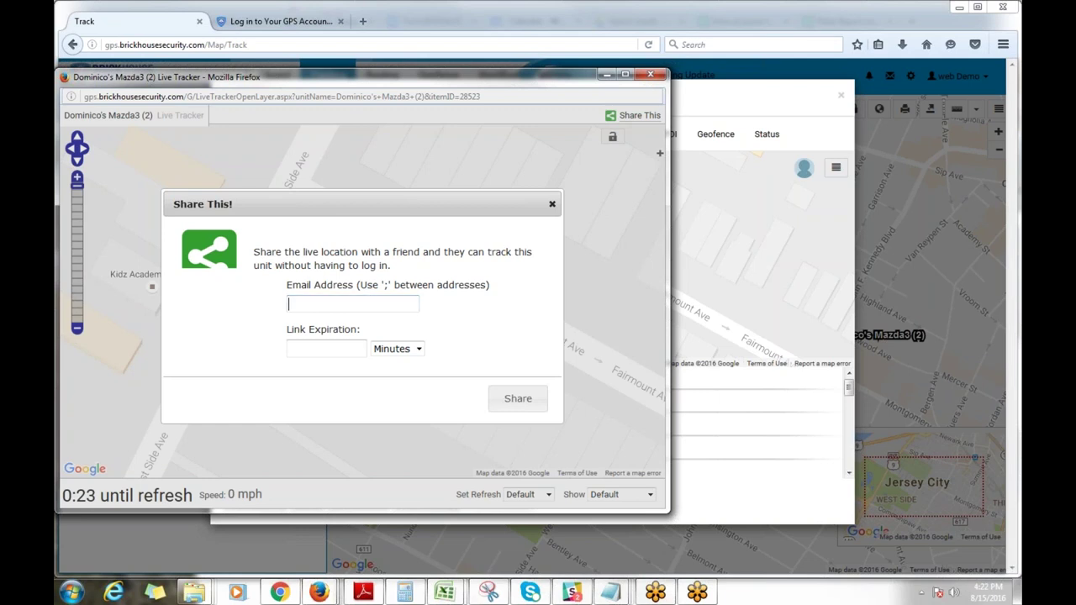
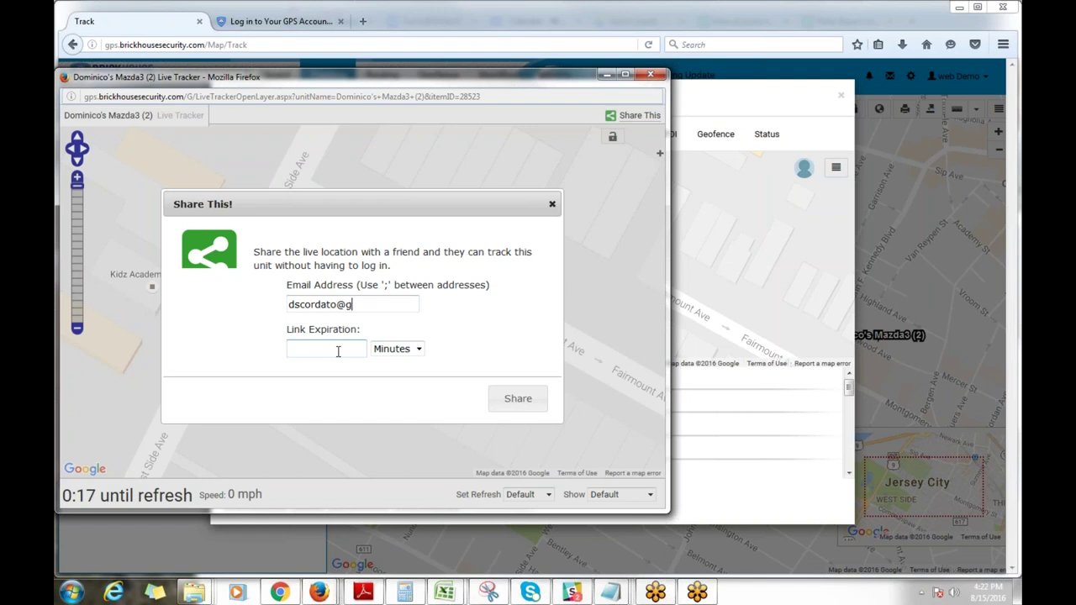
Step: Set the link expiration to 7 Minutes and send the share
{"action": "left_click", "coordinate": [338, 352]}
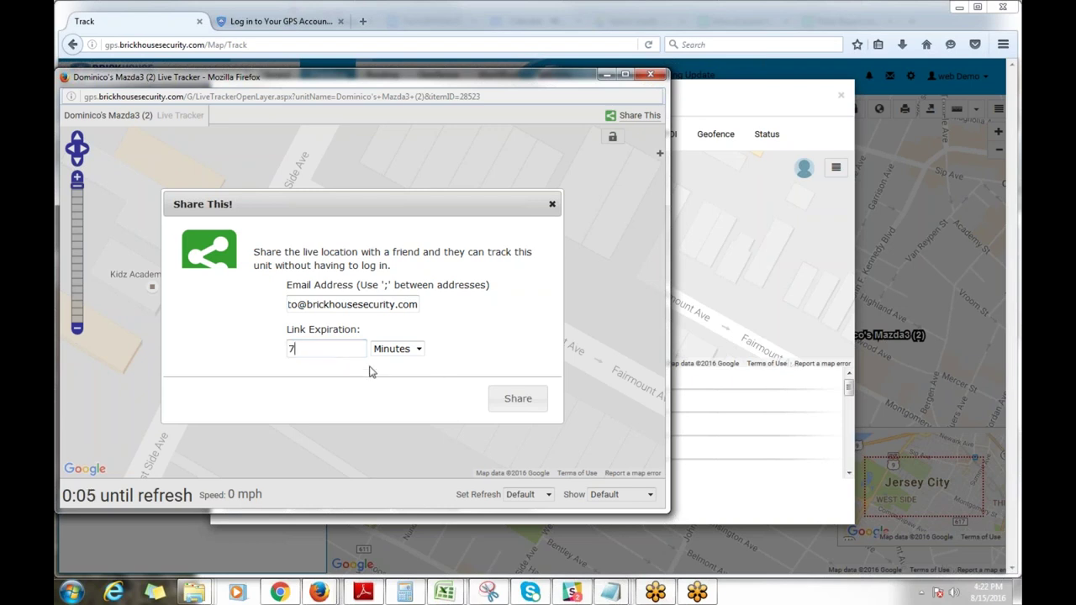
{"action": "left_click", "coordinate": [391, 350]}
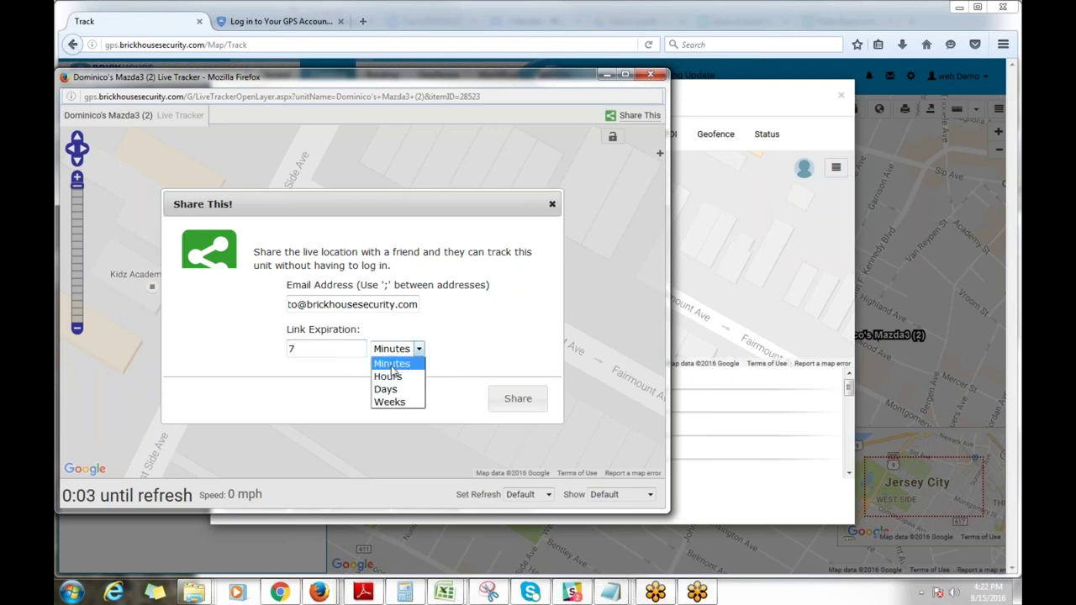
{"action": "left_click", "coordinate": [510, 329]}
{"action": "left_click", "coordinate": [519, 400]}
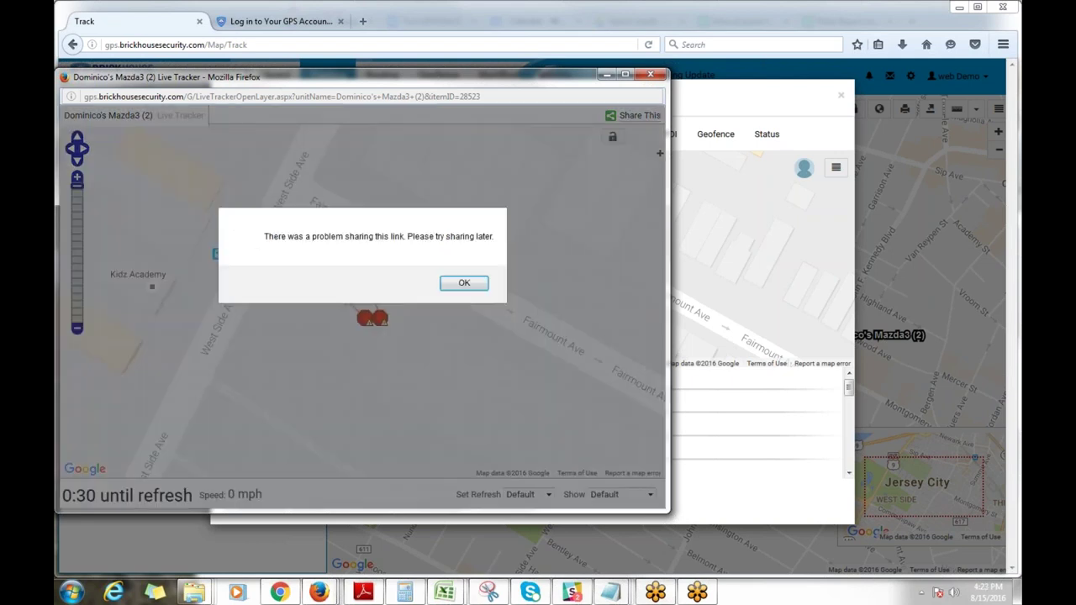
Step: Dismiss the sharing error, set Refresh to 15 Sec and Show to 20 Positions, then close the tracker
{"action": "left_click", "coordinate": [464, 284]}
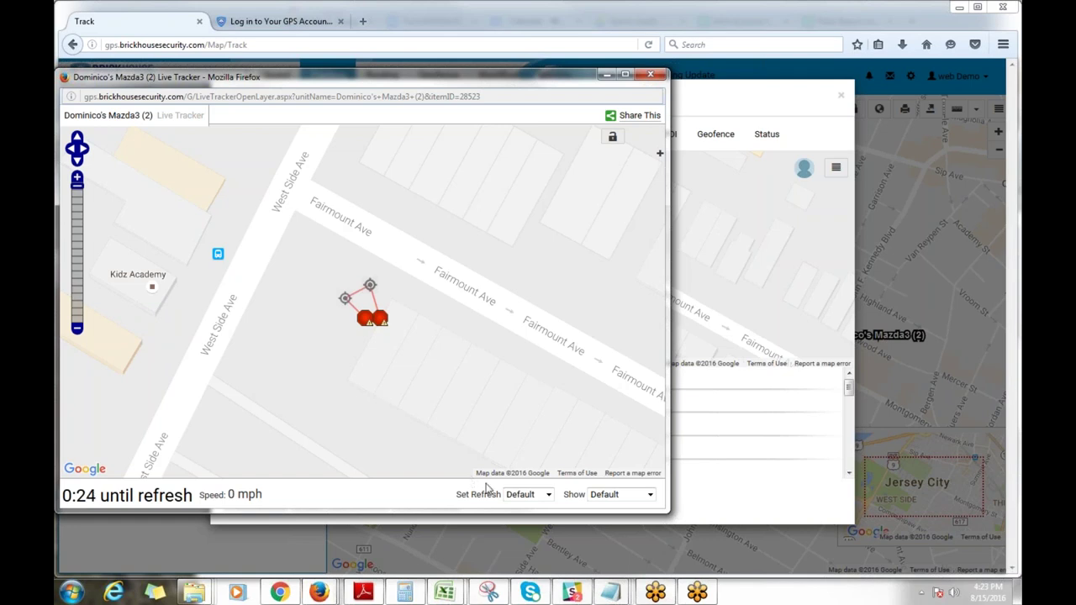
{"action": "left_click", "coordinate": [523, 497]}
{"action": "left_click", "coordinate": [517, 392]}
{"action": "left_click", "coordinate": [605, 499]}
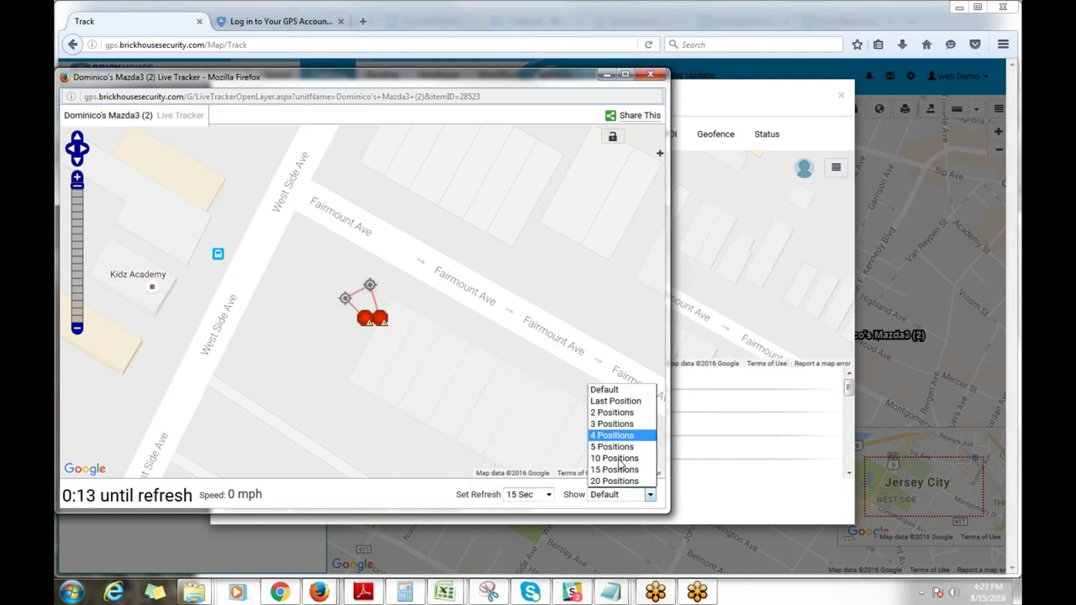
{"action": "left_click", "coordinate": [618, 481]}
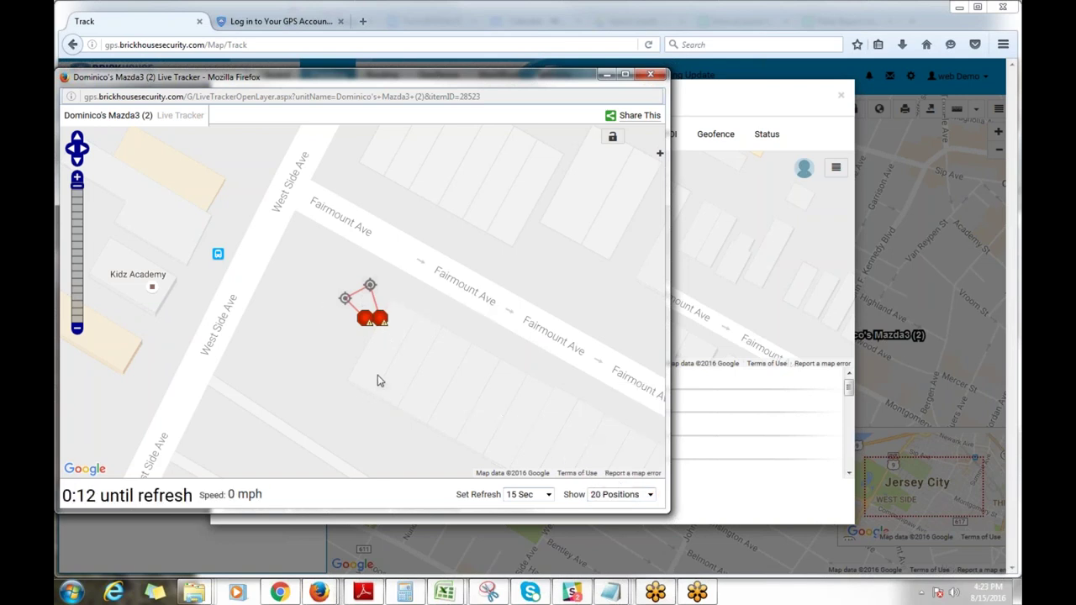
{"action": "left_click", "coordinate": [651, 76]}
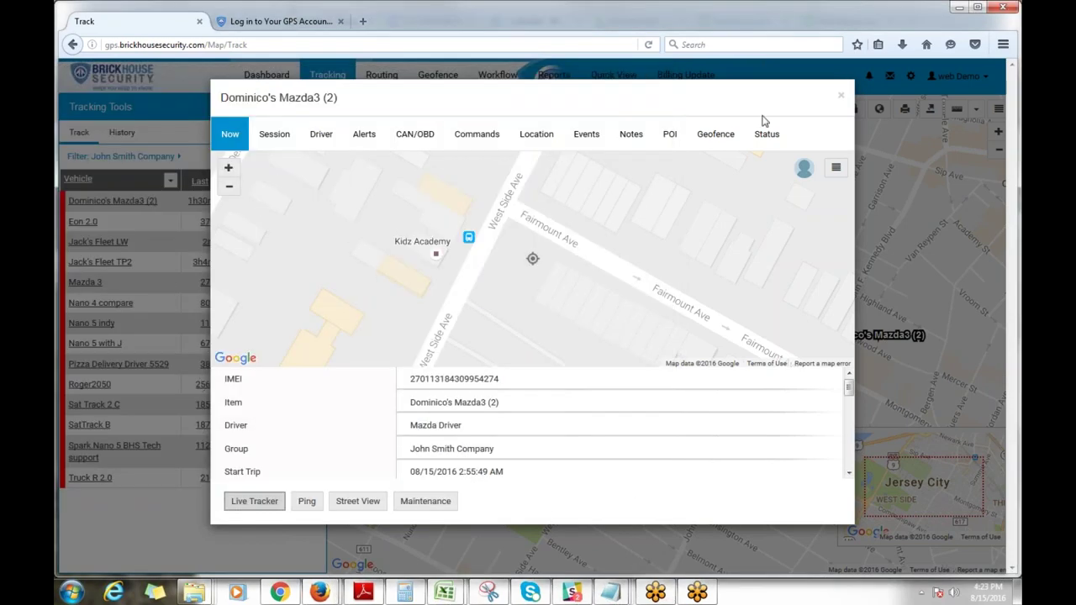
Step: Close the Mazda3 details window and switch to the History tab
{"action": "left_click", "coordinate": [840, 96]}
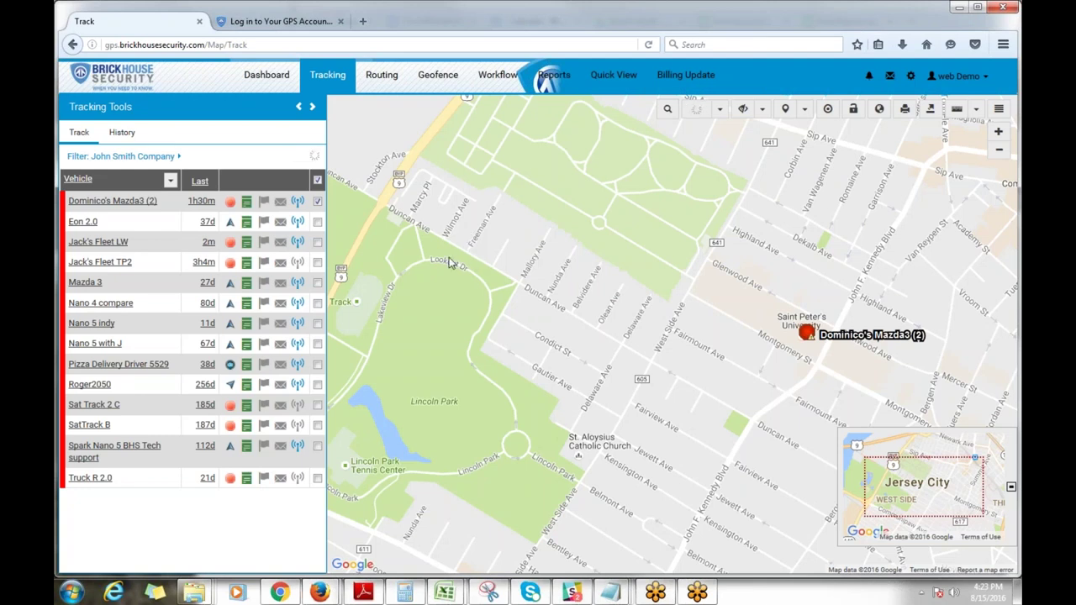
{"action": "left_click", "coordinate": [128, 139]}
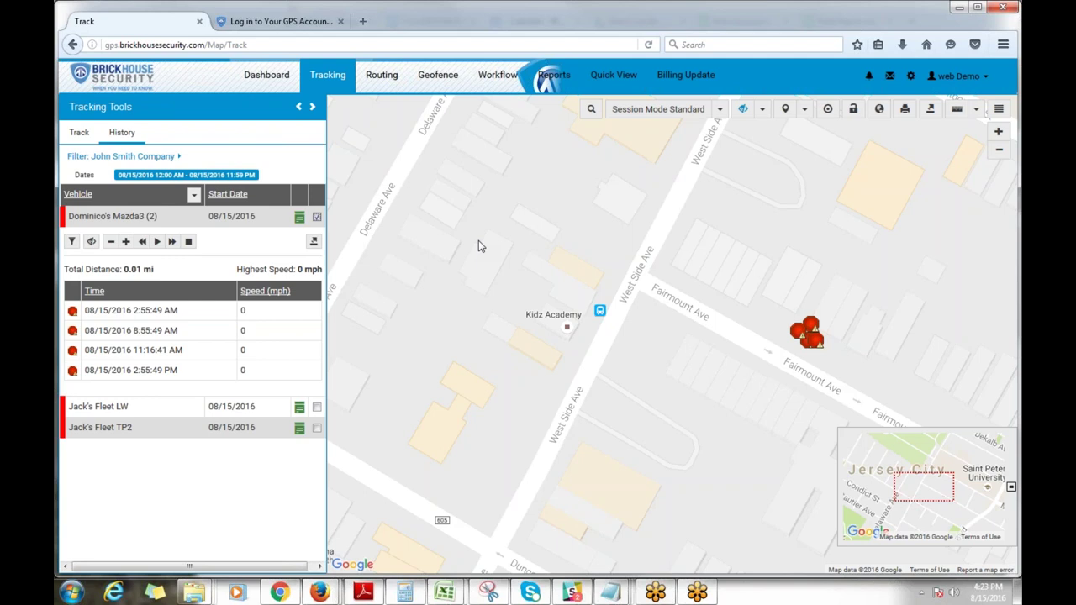
Step: Hide the 08/15 track and search history with the start date changed to 08/13/2016
{"action": "left_click", "coordinate": [317, 216]}
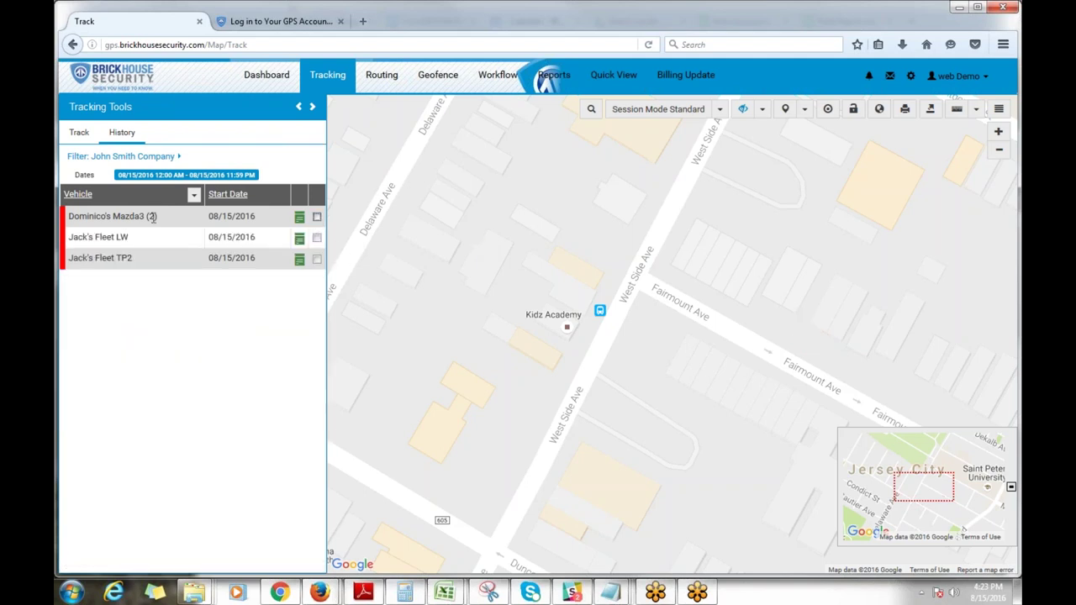
{"action": "left_click", "coordinate": [126, 175]}
{"action": "left_click", "coordinate": [377, 200]}
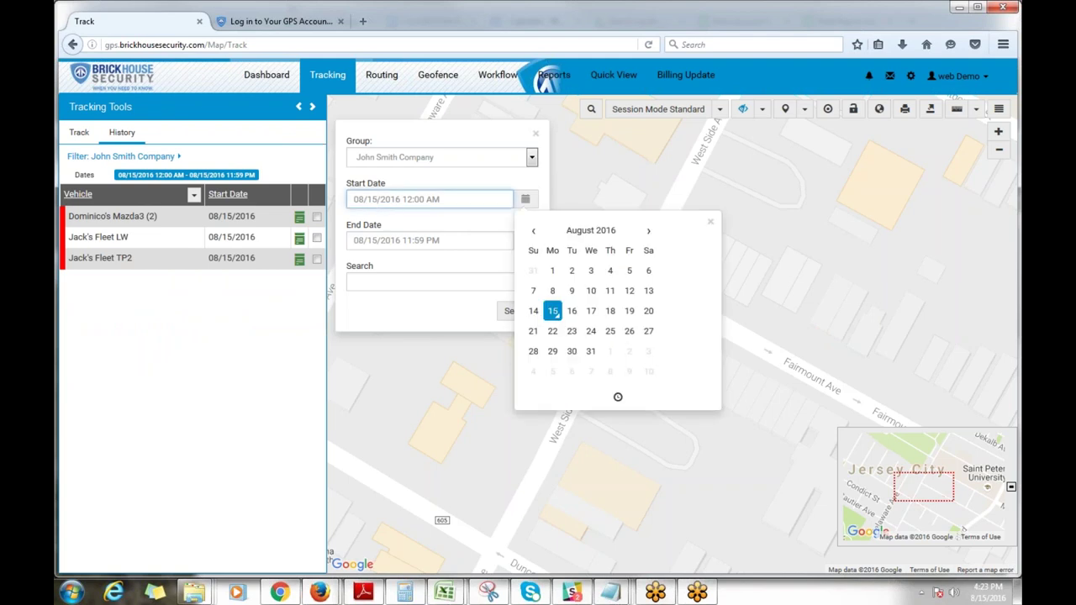
{"action": "left_click", "coordinate": [649, 291]}
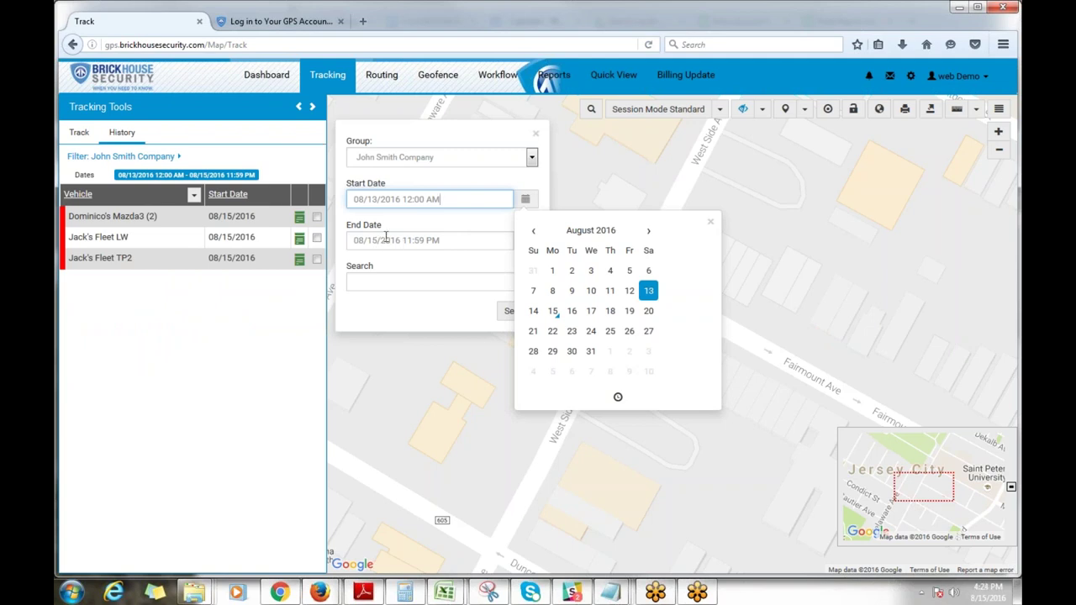
{"action": "left_click", "coordinate": [711, 222]}
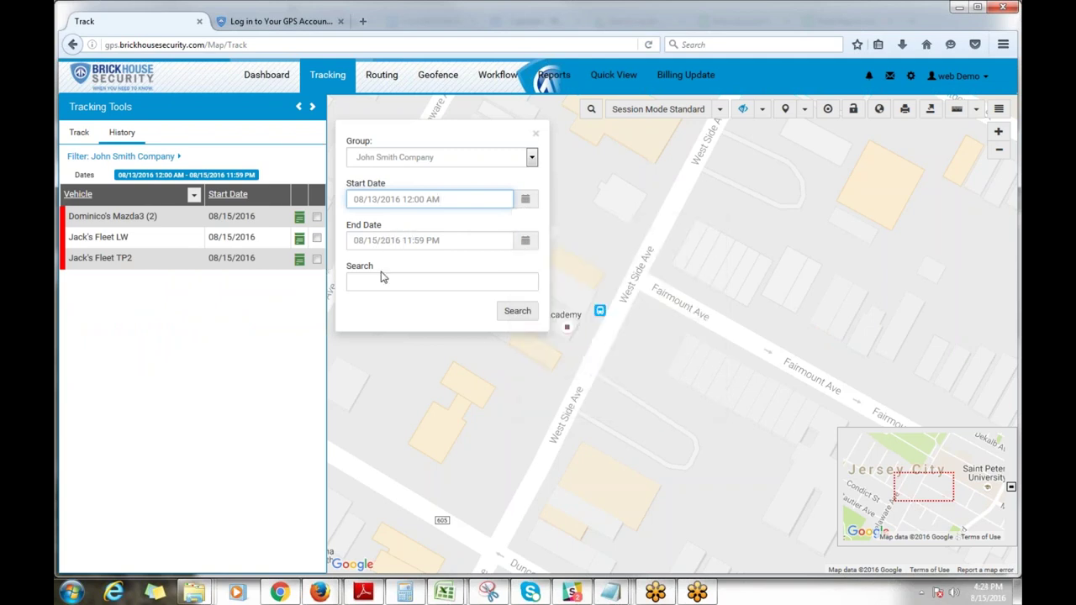
{"action": "left_click", "coordinate": [527, 314]}
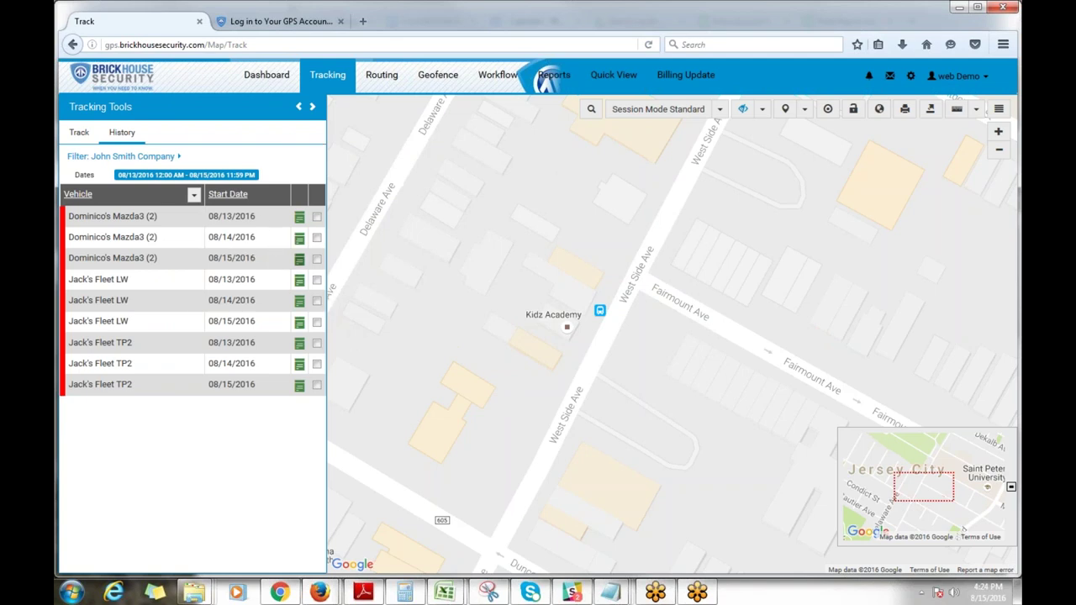
Step: Show then hide the 08/13 route, show the 08/14 route, and open the tracked-items grid
{"action": "left_click", "coordinate": [315, 217]}
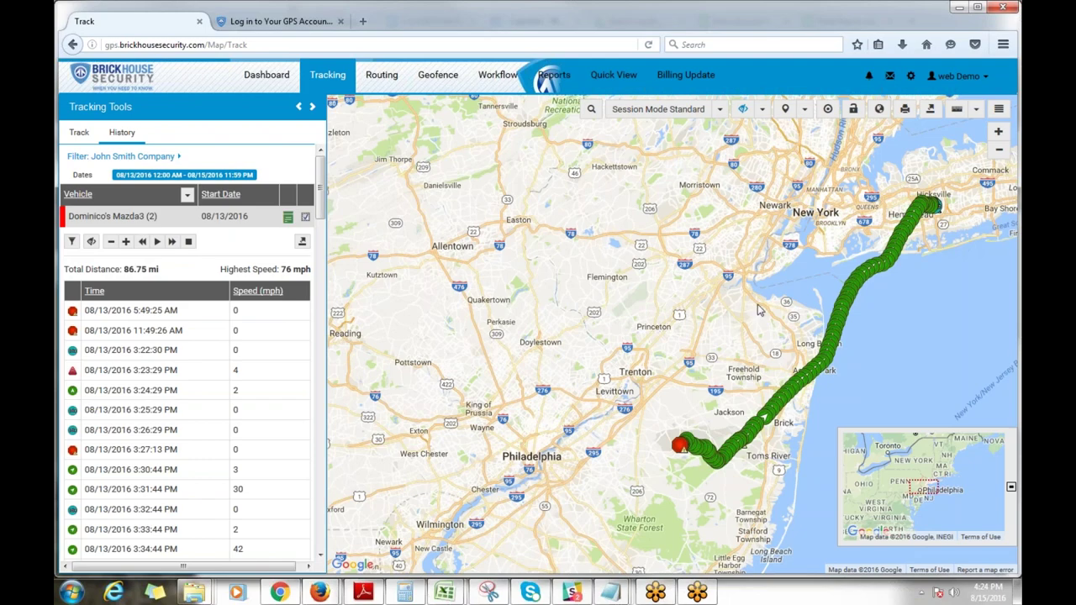
{"action": "scroll", "coordinate": [620, 287], "scroll_direction": "down", "scroll_amount": 1}
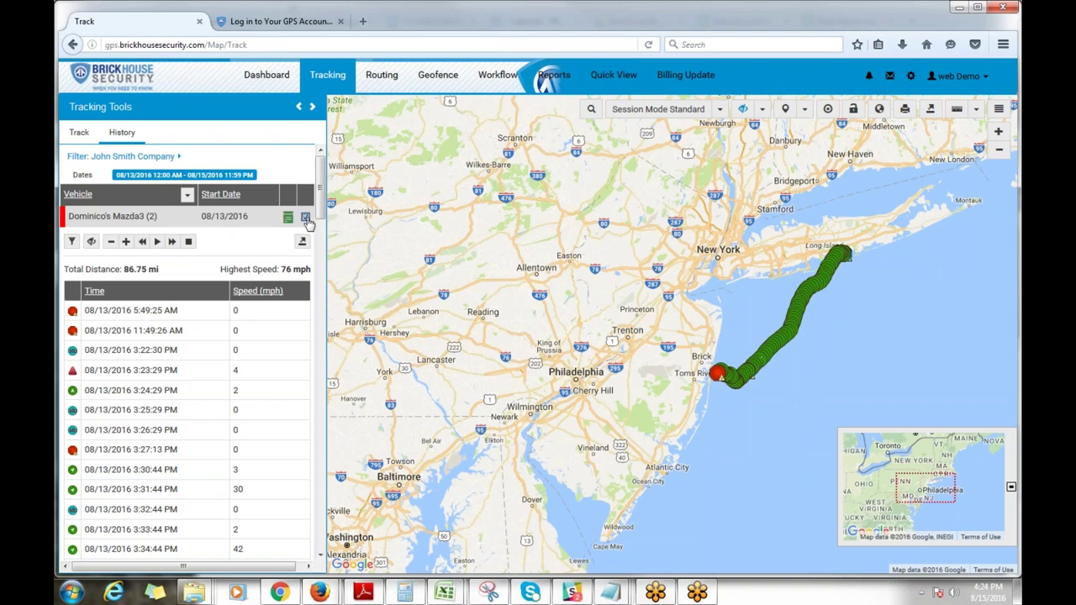
{"action": "left_click", "coordinate": [305, 216]}
{"action": "left_click", "coordinate": [317, 237]}
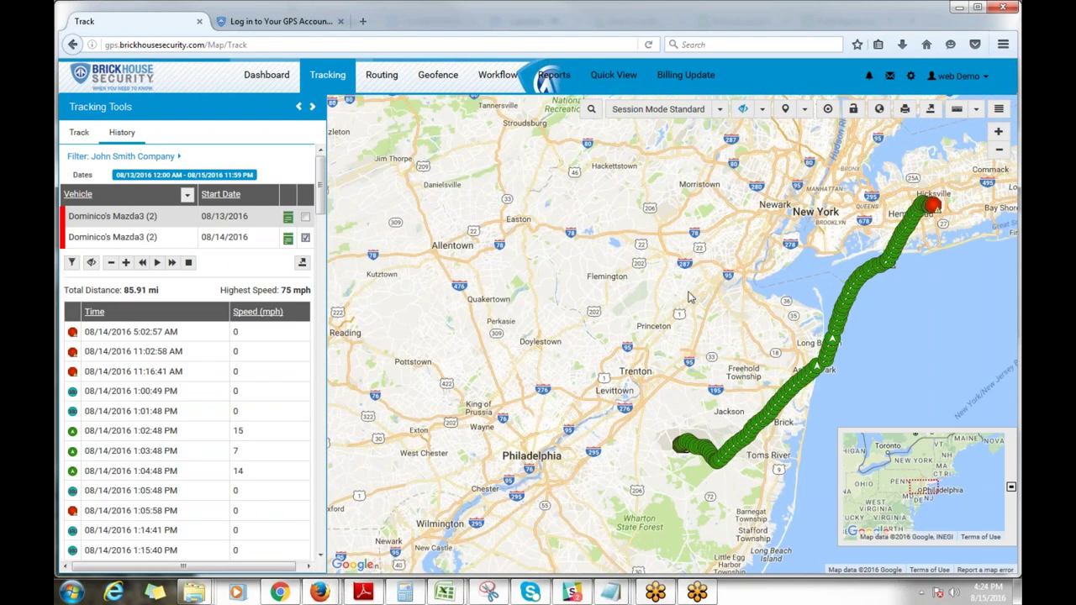
{"action": "left_click", "coordinate": [312, 109]}
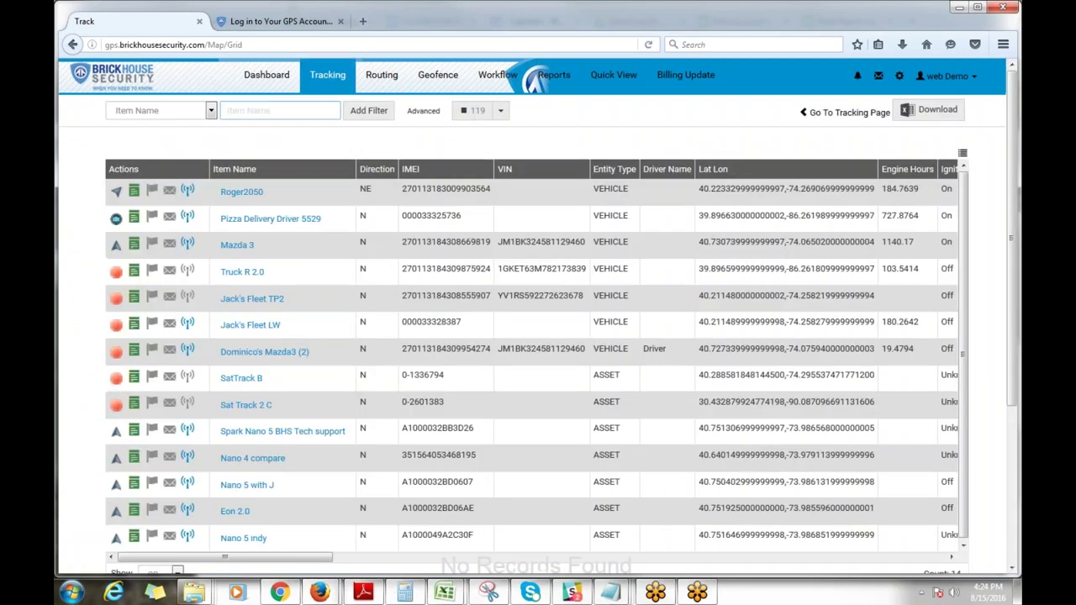
Step: Return to the tracking map, search History from 08/13, and show the Mazda3's 08/13 route
{"action": "left_click", "coordinate": [806, 114]}
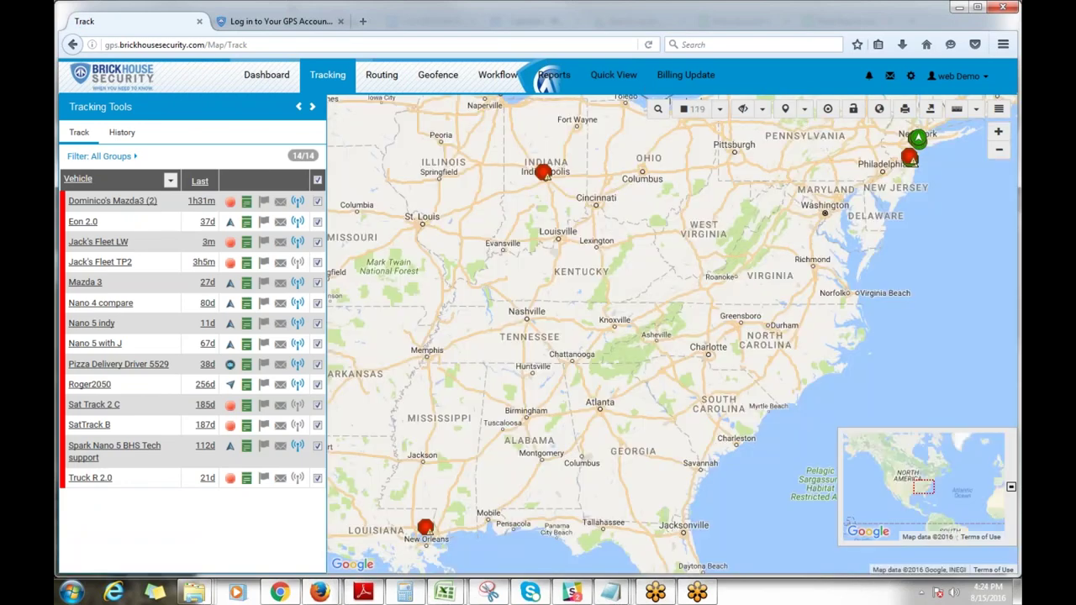
{"action": "left_click", "coordinate": [121, 133]}
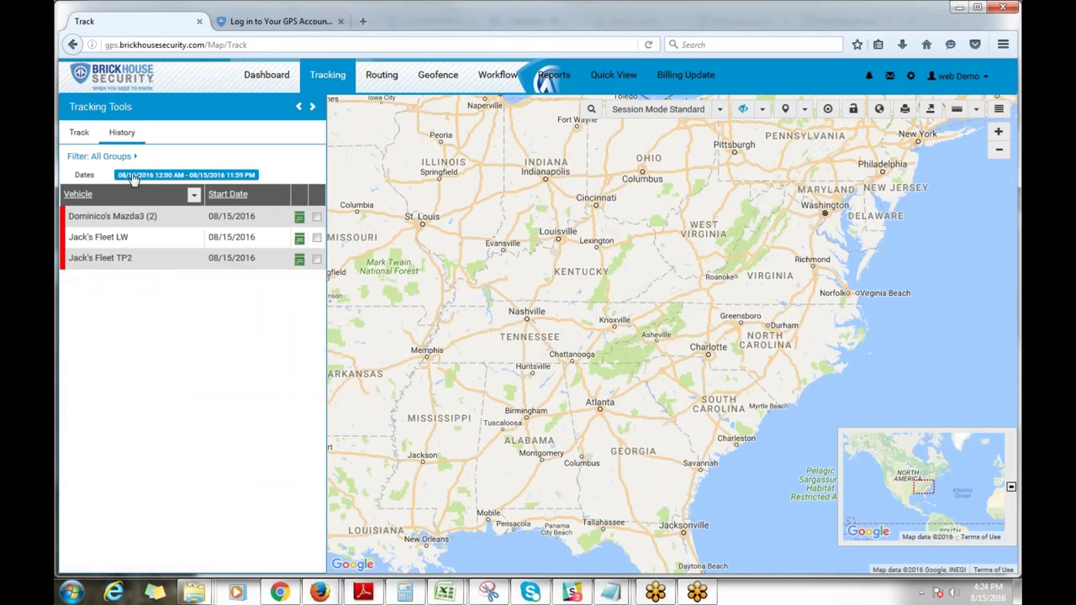
{"action": "left_click", "coordinate": [134, 175]}
{"action": "left_click", "coordinate": [370, 198]}
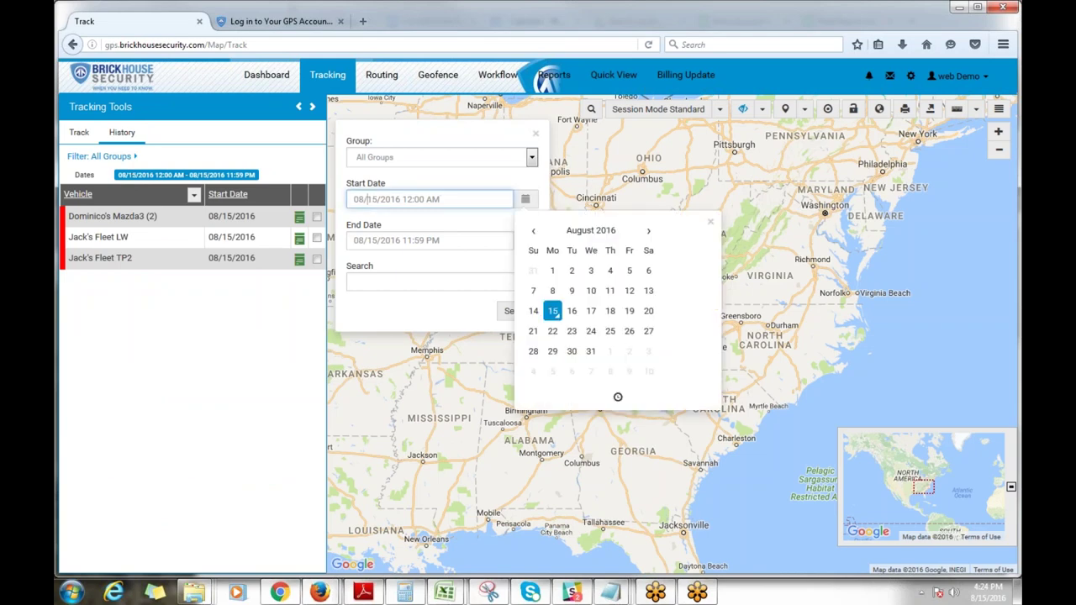
{"action": "left_click", "coordinate": [647, 292]}
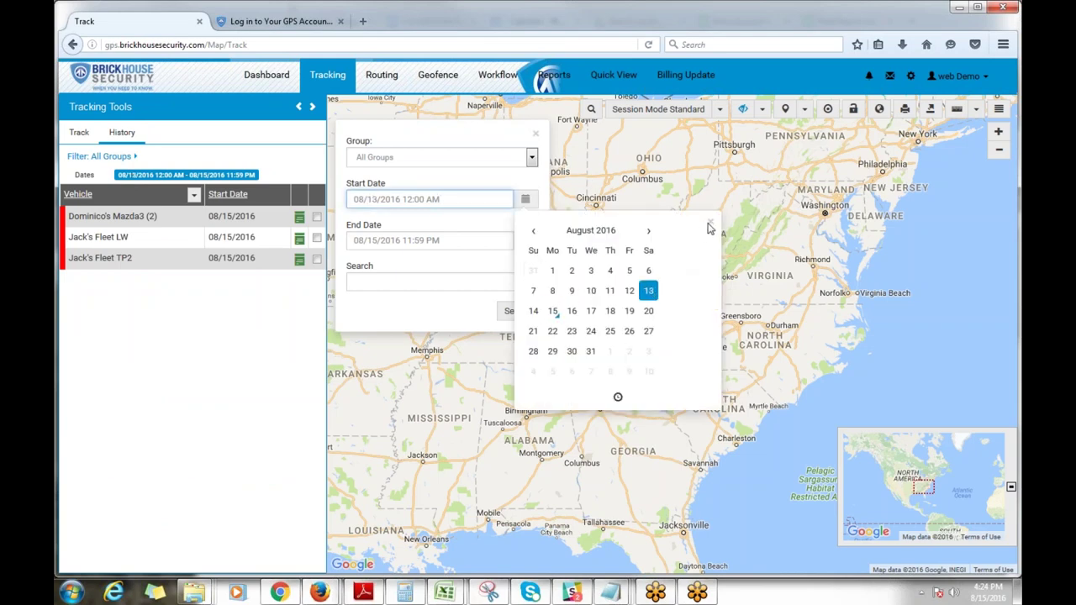
{"action": "left_click", "coordinate": [875, 325]}
{"action": "left_click", "coordinate": [515, 311]}
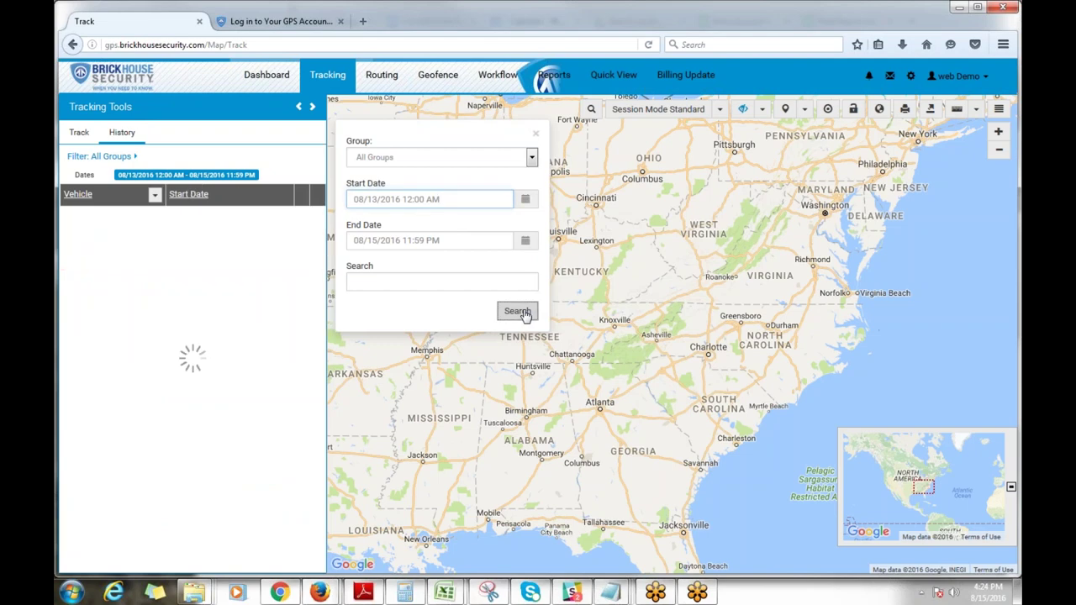
{"action": "left_click", "coordinate": [317, 217]}
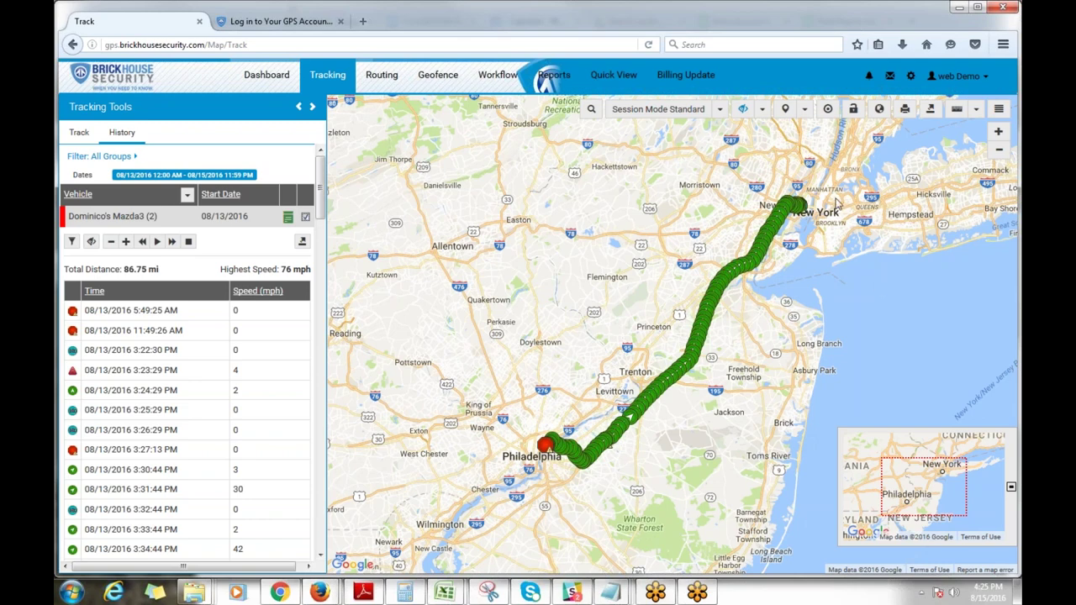
Step: Scroll through the 08/13 history table, return to the top, and start the trip replay
{"action": "mouse_move", "coordinate": [139, 313]}
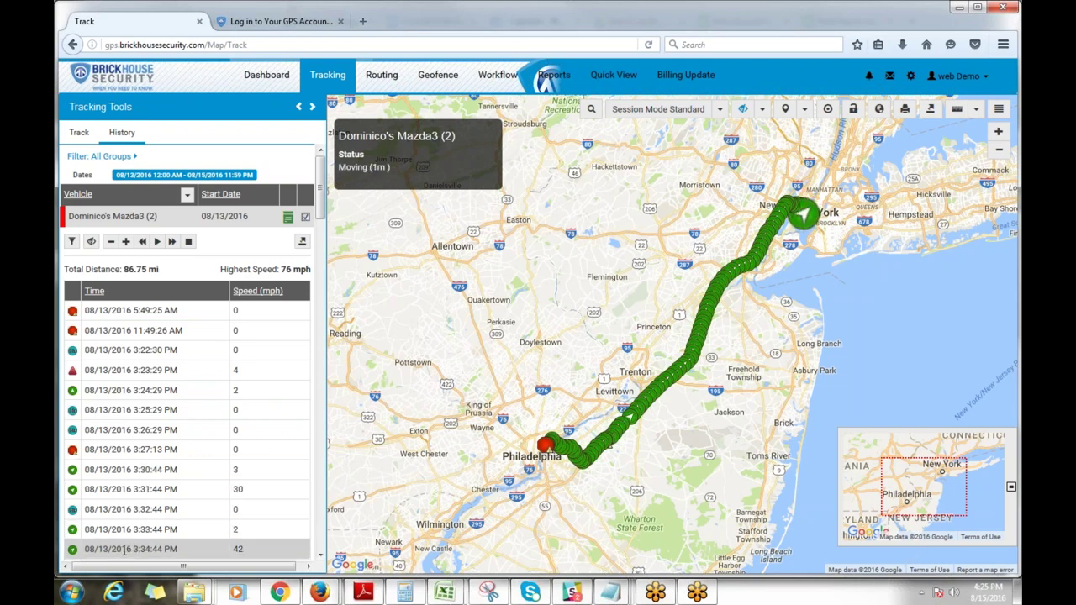
{"action": "scroll", "coordinate": [125, 555], "scroll_direction": "down", "scroll_amount": 1}
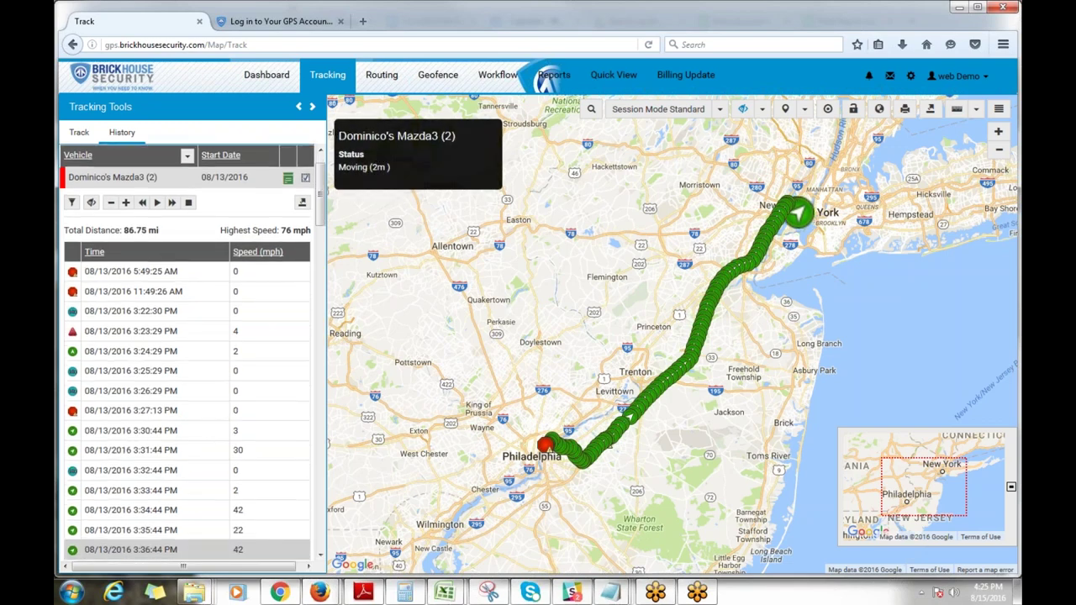
{"action": "scroll", "coordinate": [126, 543], "scroll_direction": "down", "scroll_amount": 2}
{"action": "scroll", "coordinate": [126, 545], "scroll_direction": "down", "scroll_amount": 1}
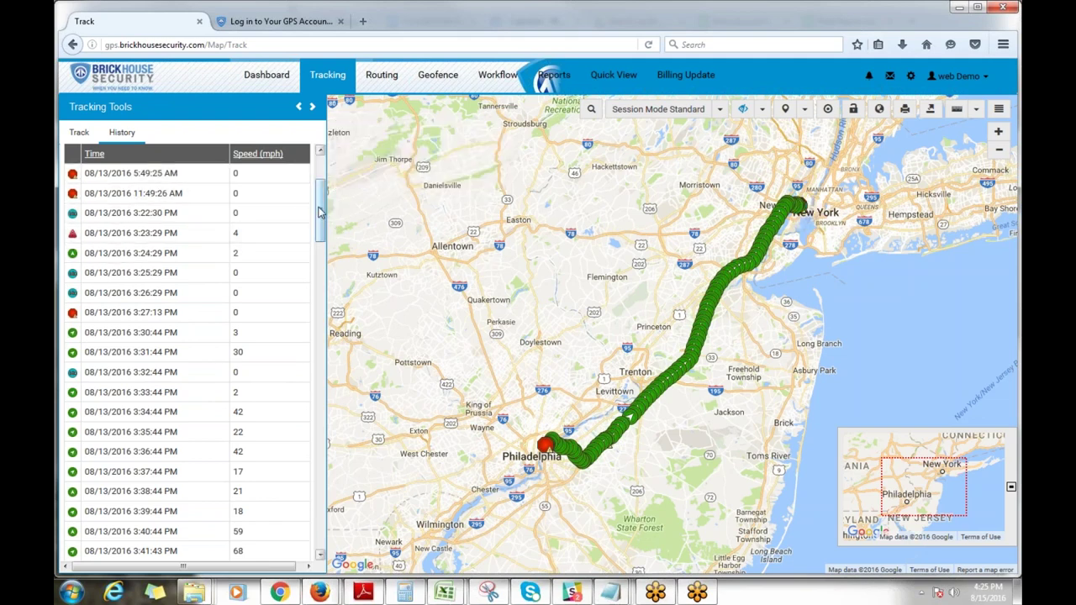
{"action": "left_click_drag", "start_coordinate": [320, 211], "coordinate": [320, 183]}
{"action": "left_click", "coordinate": [163, 241]}
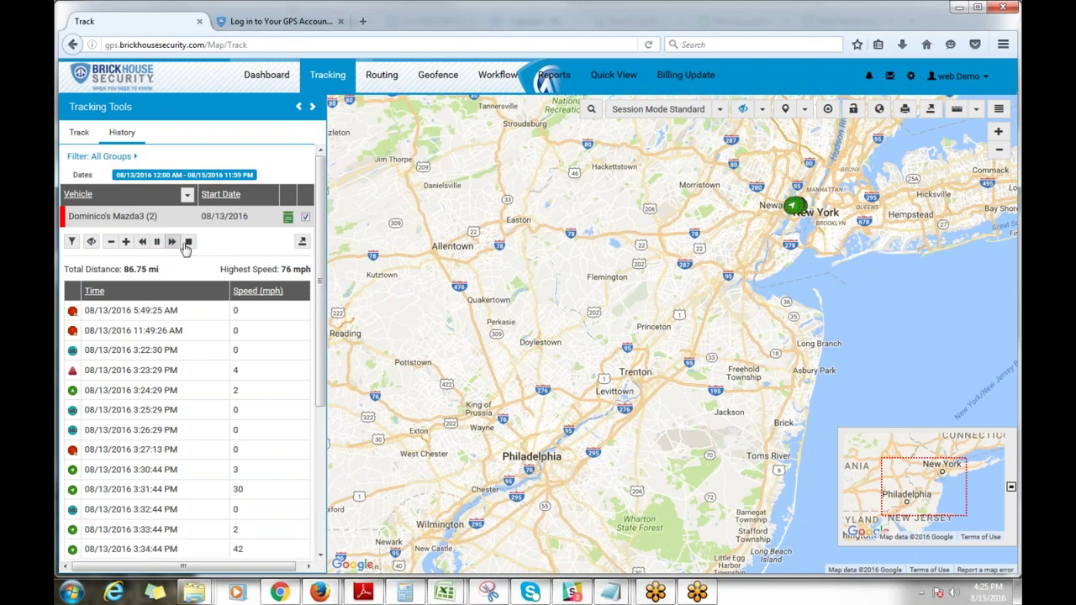
Step: Speed up playback, center on the 11:49:26 AM point, and zoom in near Cherry Hill
{"action": "left_click", "coordinate": [125, 247]}
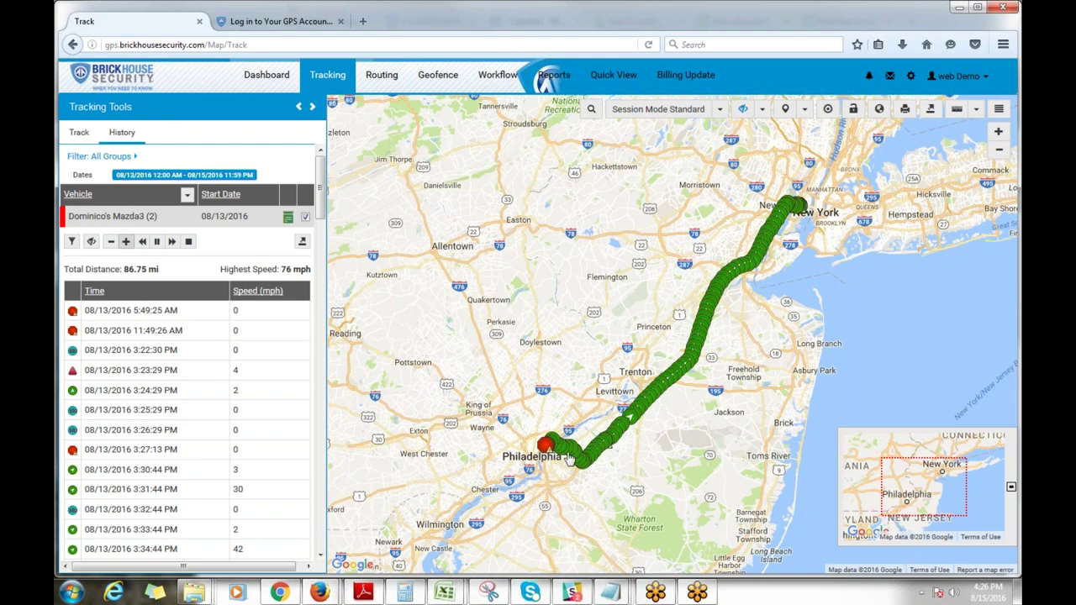
{"action": "left_click", "coordinate": [179, 328]}
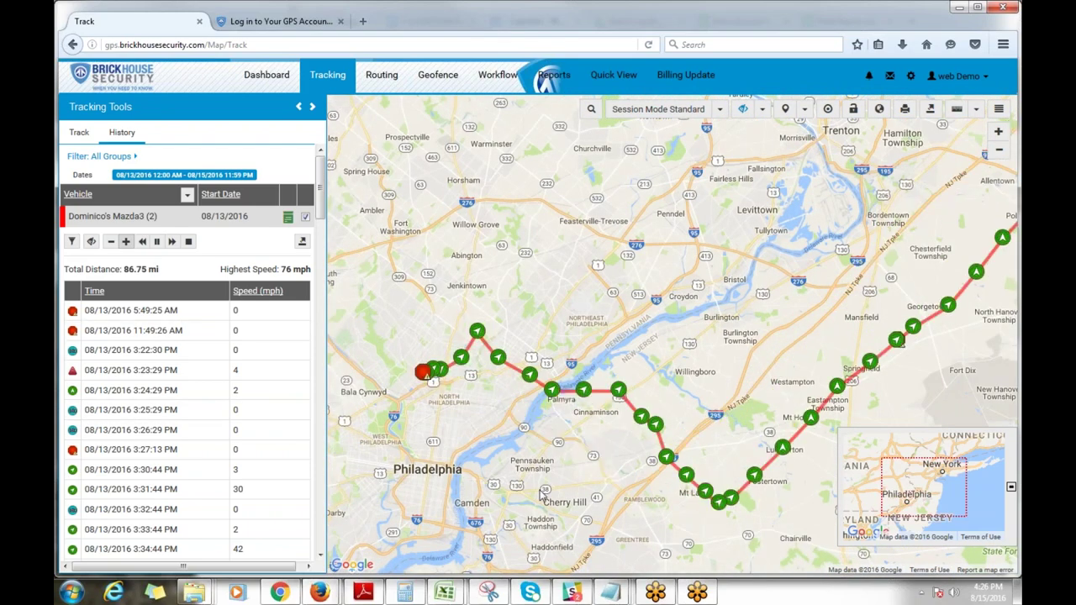
{"action": "scroll", "coordinate": [542, 494], "scroll_direction": "up", "scroll_amount": 1}
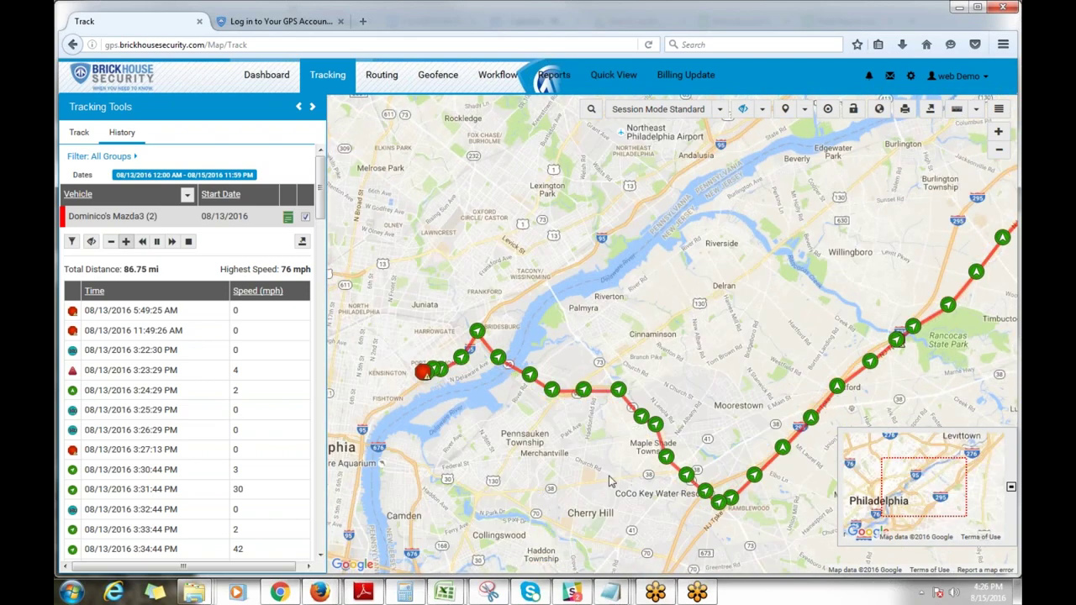
{"action": "scroll", "coordinate": [611, 482], "scroll_direction": "up", "scroll_amount": 1}
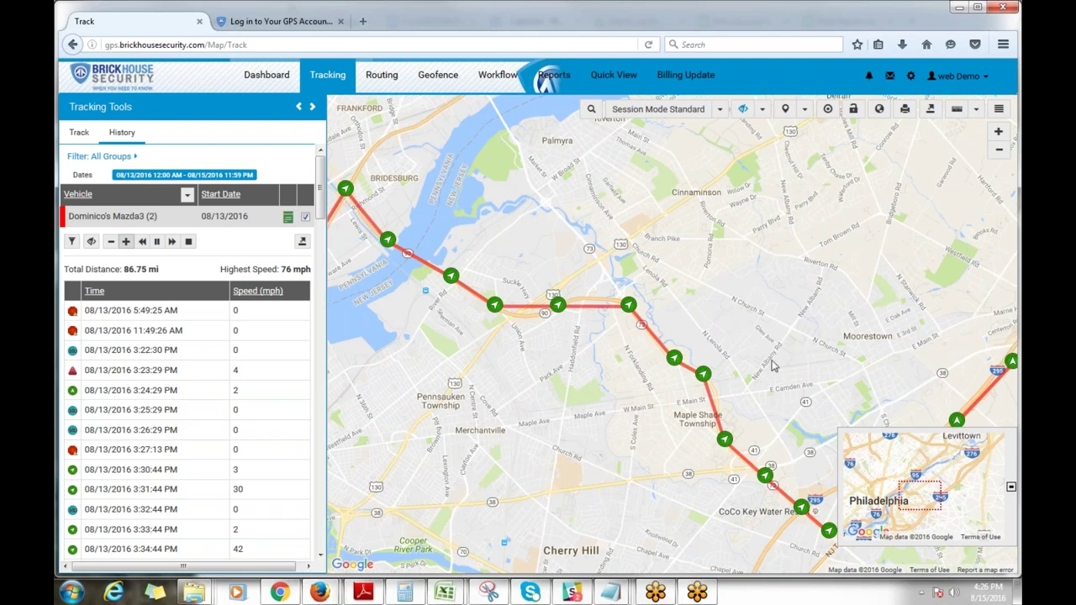
Step: Open the trail point's vehicle details, scroll to the 4:50:19 PM Maple Shade end, then close them
{"action": "left_click", "coordinate": [711, 382]}
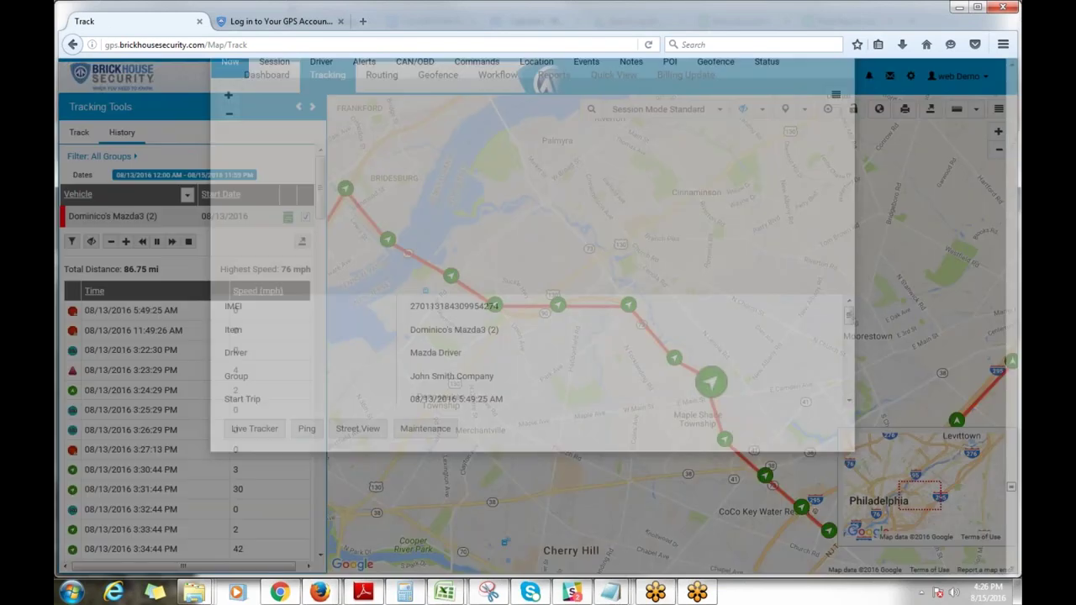
{"action": "scroll", "coordinate": [520, 319], "scroll_direction": "down", "scroll_amount": 1}
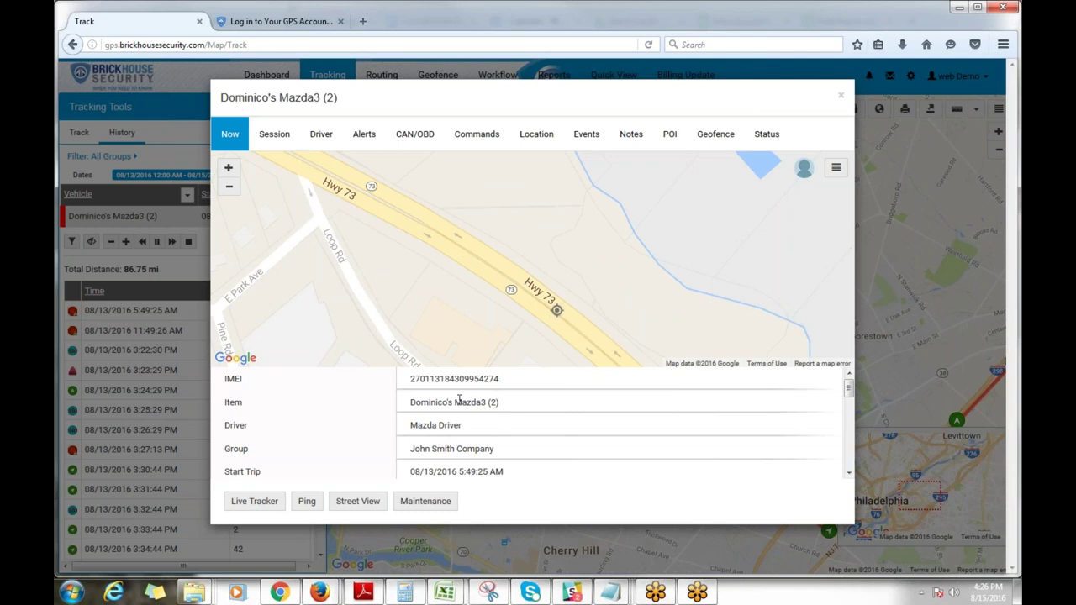
{"action": "scroll", "coordinate": [488, 439], "scroll_direction": "down", "scroll_amount": 3}
{"action": "scroll", "coordinate": [486, 434], "scroll_direction": "down", "scroll_amount": 2}
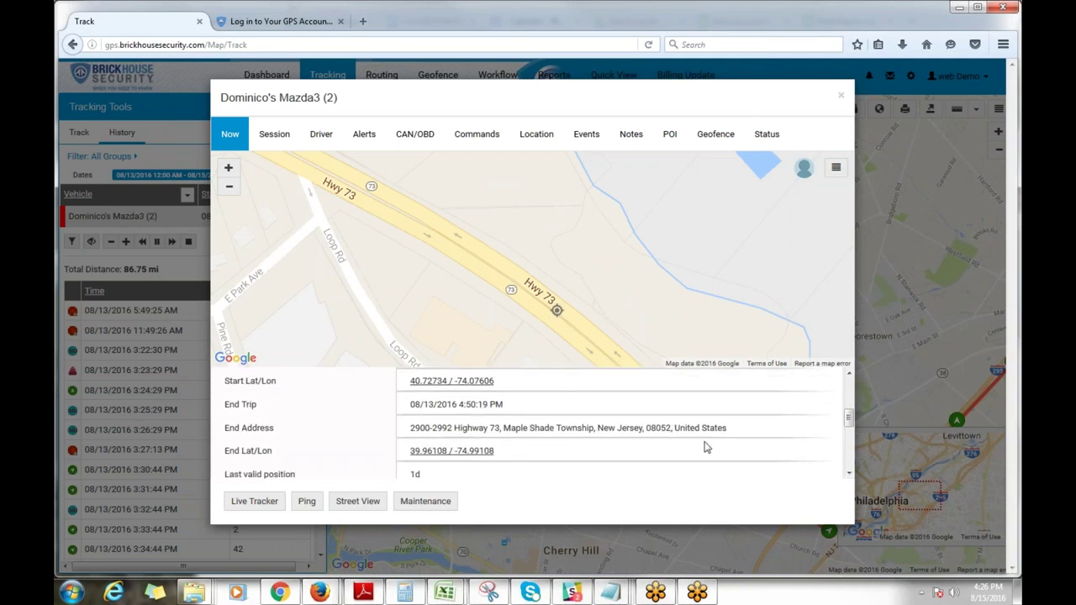
{"action": "left_click", "coordinate": [842, 93]}
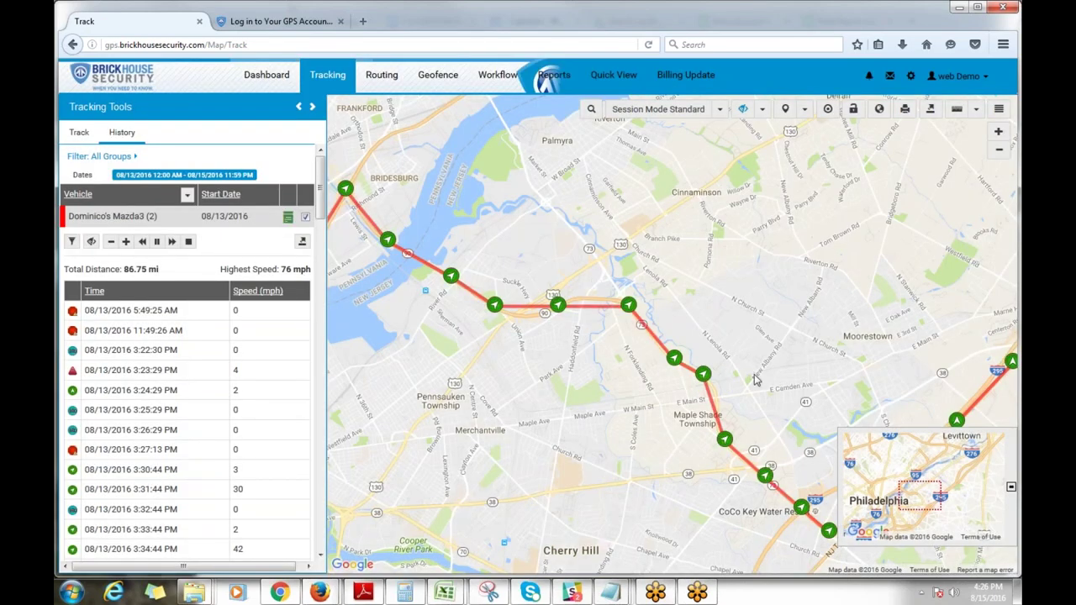
Step: Set Session Mode to Merge and rerun the date search to show the Mazda3's merged track
{"action": "mouse_move", "coordinate": [271, 324]}
{"action": "scroll", "coordinate": [772, 300], "scroll_direction": "down", "scroll_amount": 2}
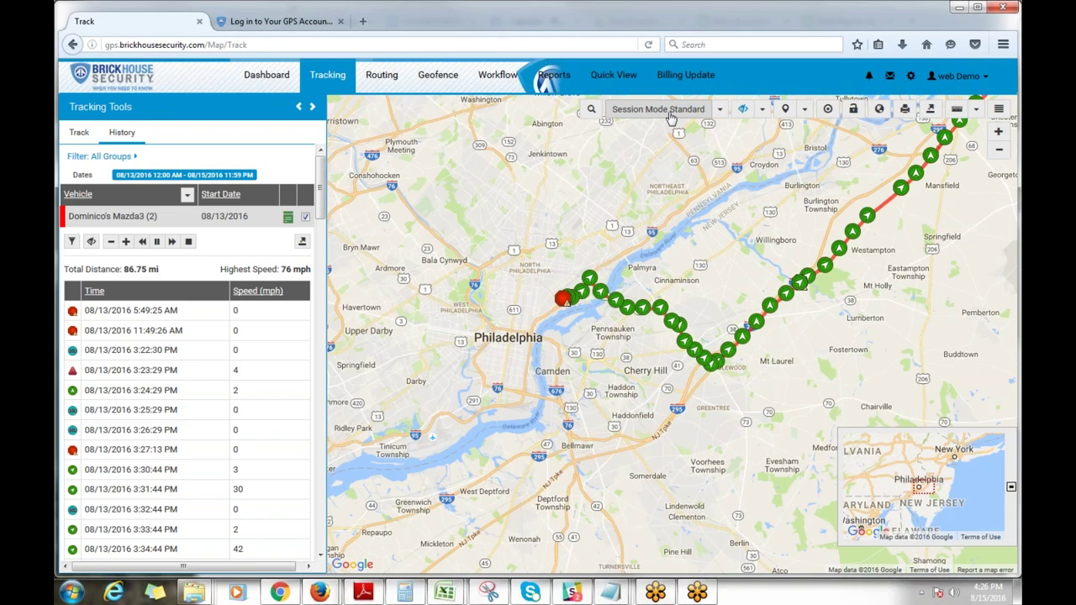
{"action": "left_click", "coordinate": [719, 114]}
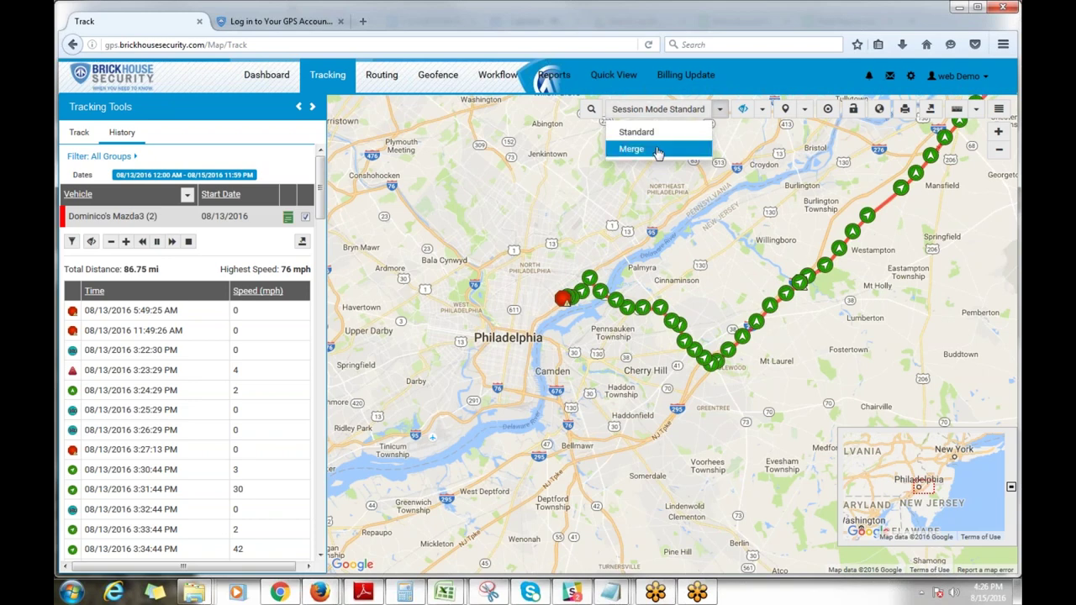
{"action": "left_click", "coordinate": [632, 149]}
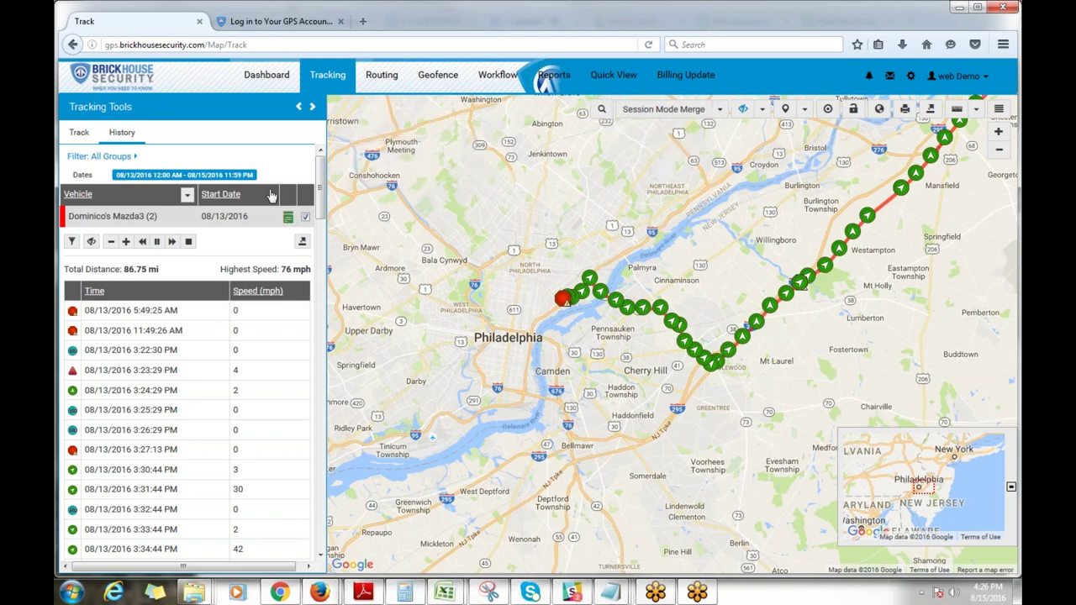
{"action": "left_click", "coordinate": [305, 219]}
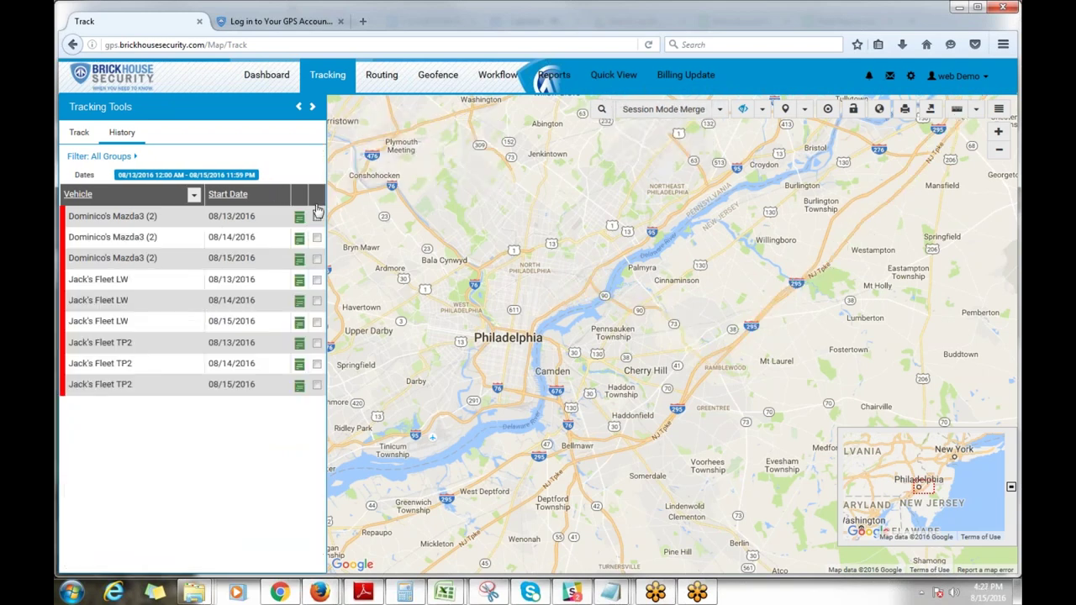
{"action": "left_click", "coordinate": [227, 178]}
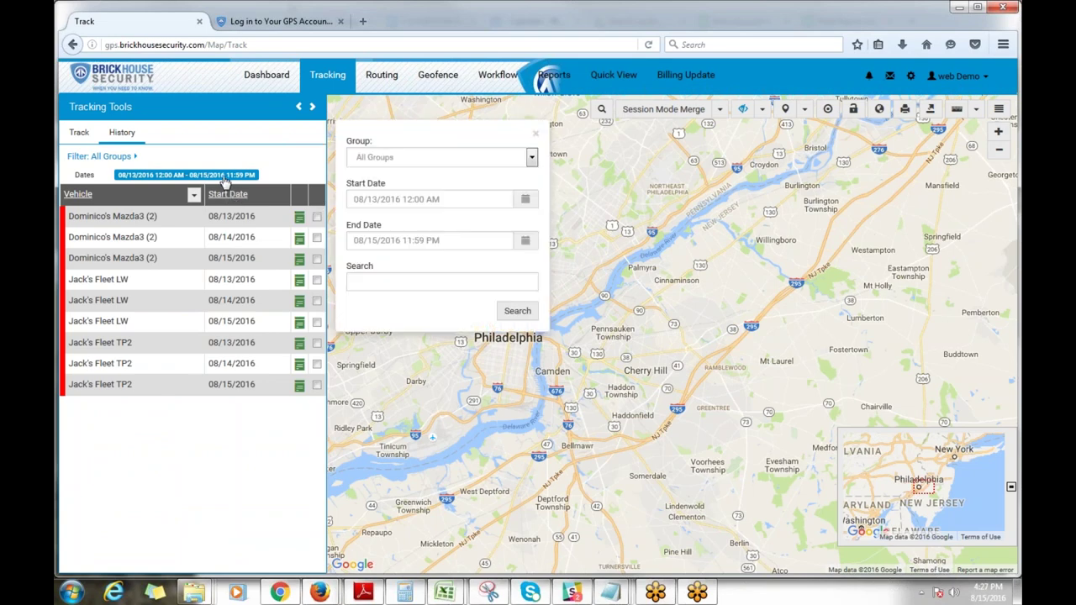
{"action": "left_click", "coordinate": [528, 315]}
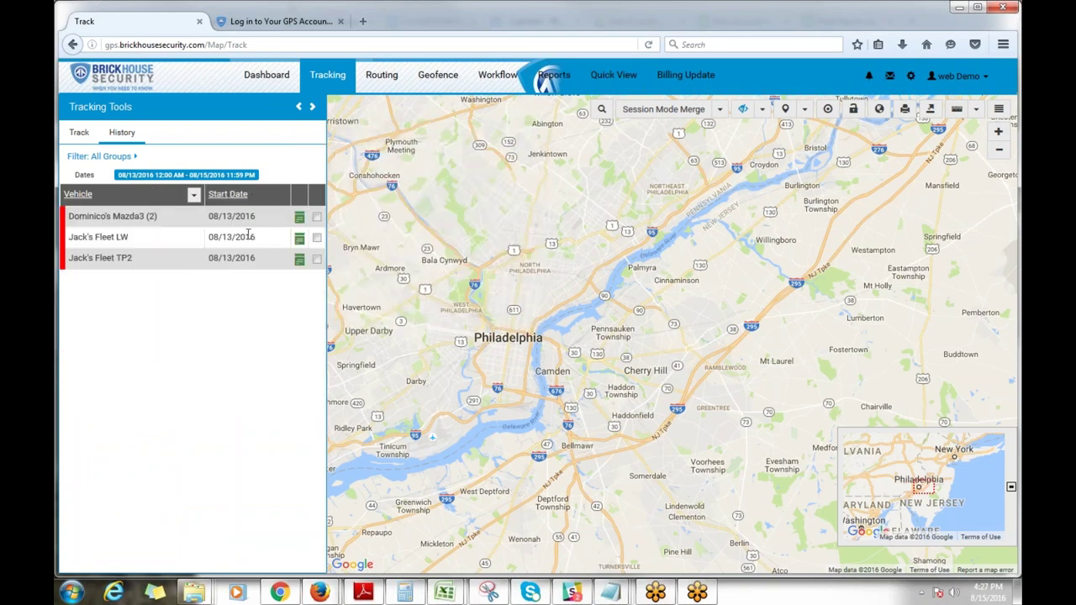
{"action": "left_click", "coordinate": [317, 218]}
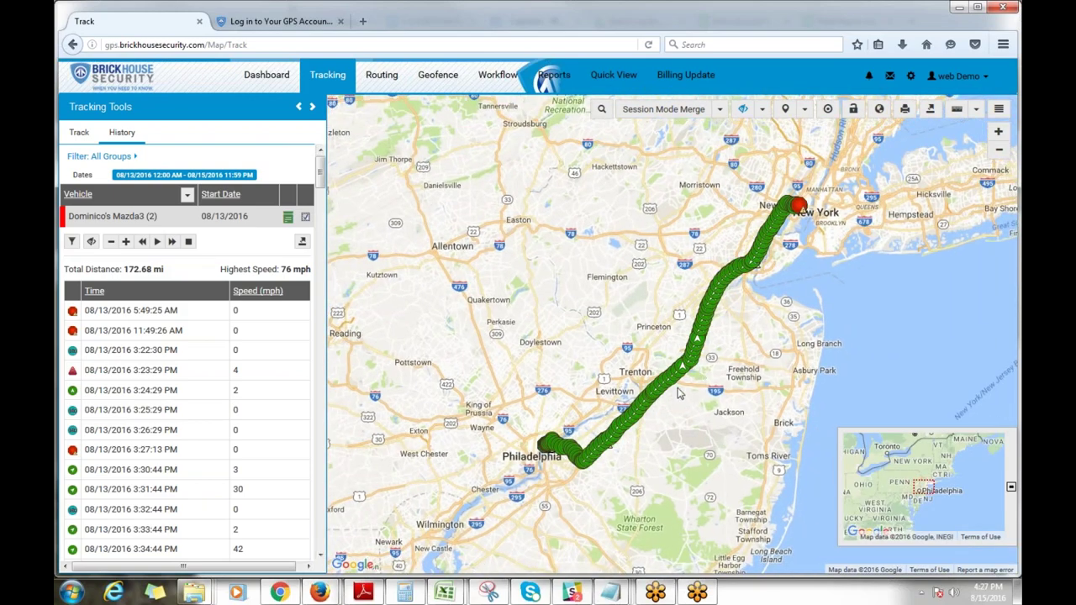
Step: Replace the Mazda3's track with Jack's Fleet LW's 08/13/2016 route (168.82 mi, top 80 mph)
{"action": "scroll", "coordinate": [687, 389], "scroll_direction": "up", "scroll_amount": 3}
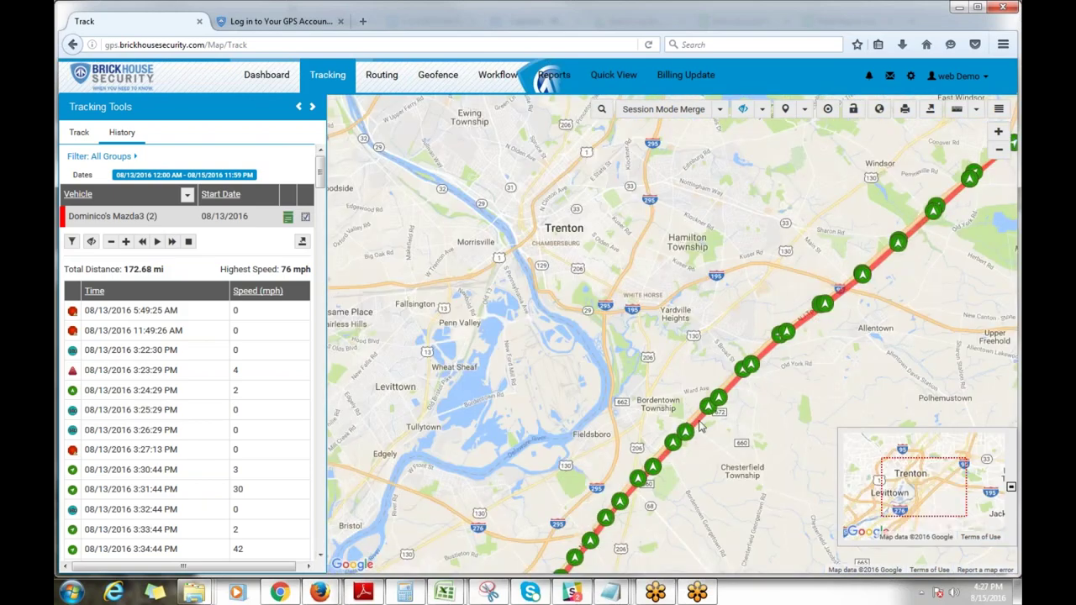
{"action": "scroll", "coordinate": [686, 409], "scroll_direction": "up", "scroll_amount": 1}
{"action": "left_click", "coordinate": [257, 390]}
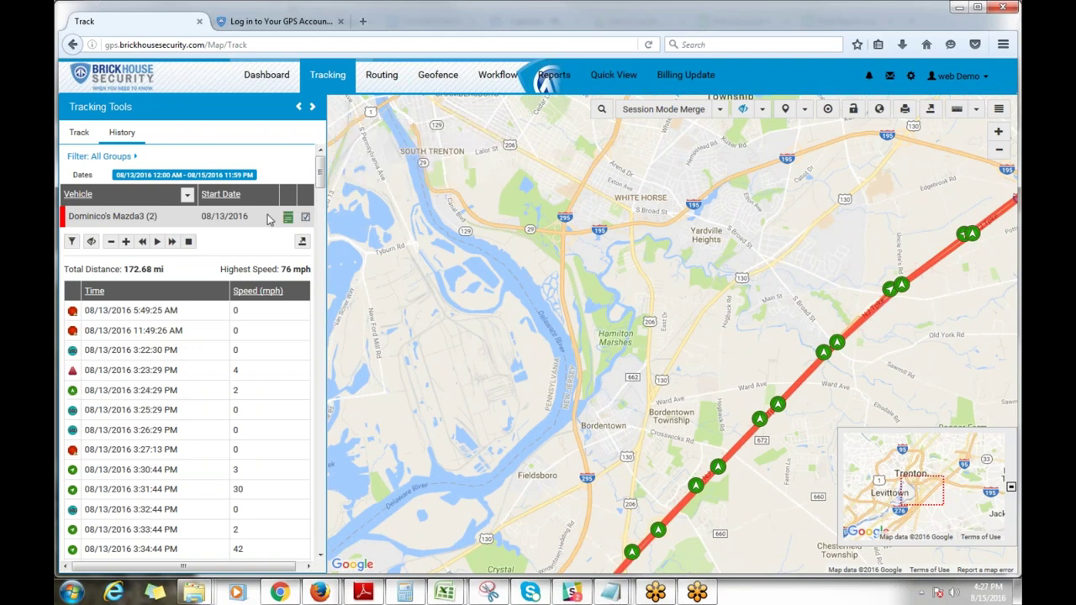
{"action": "left_click", "coordinate": [306, 216]}
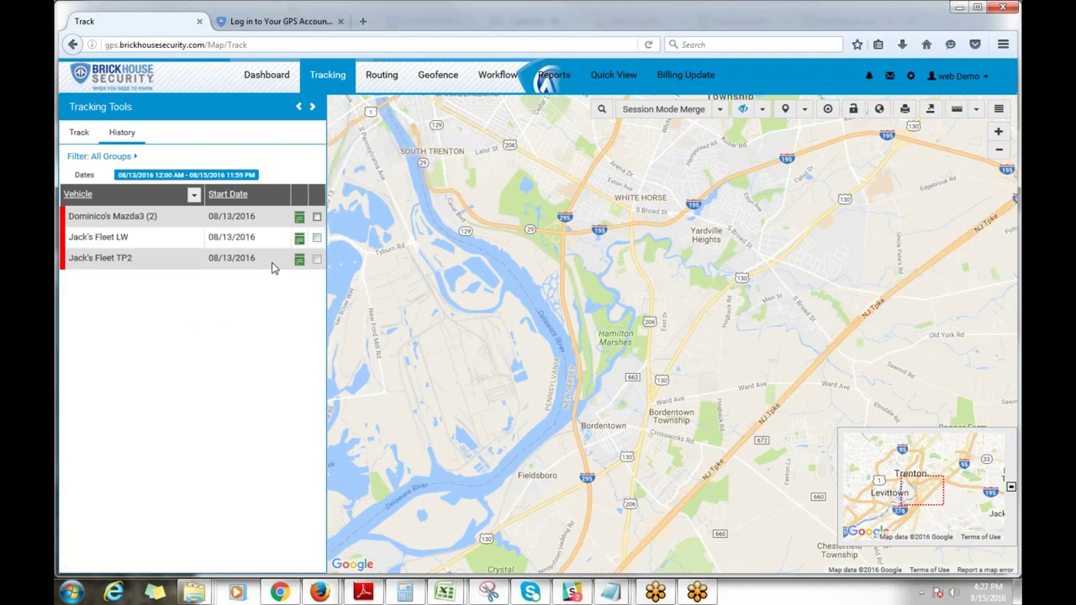
{"action": "left_click", "coordinate": [317, 238]}
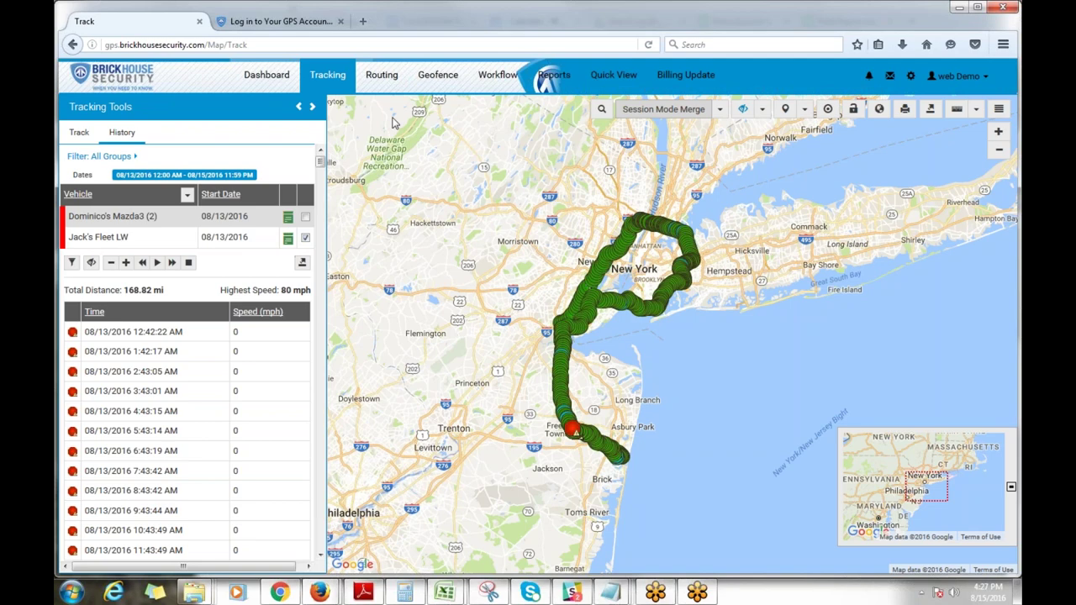
Step: On the Routing page, list the 6 vehicles closest to a Jersey City map point
{"action": "left_click", "coordinate": [370, 84]}
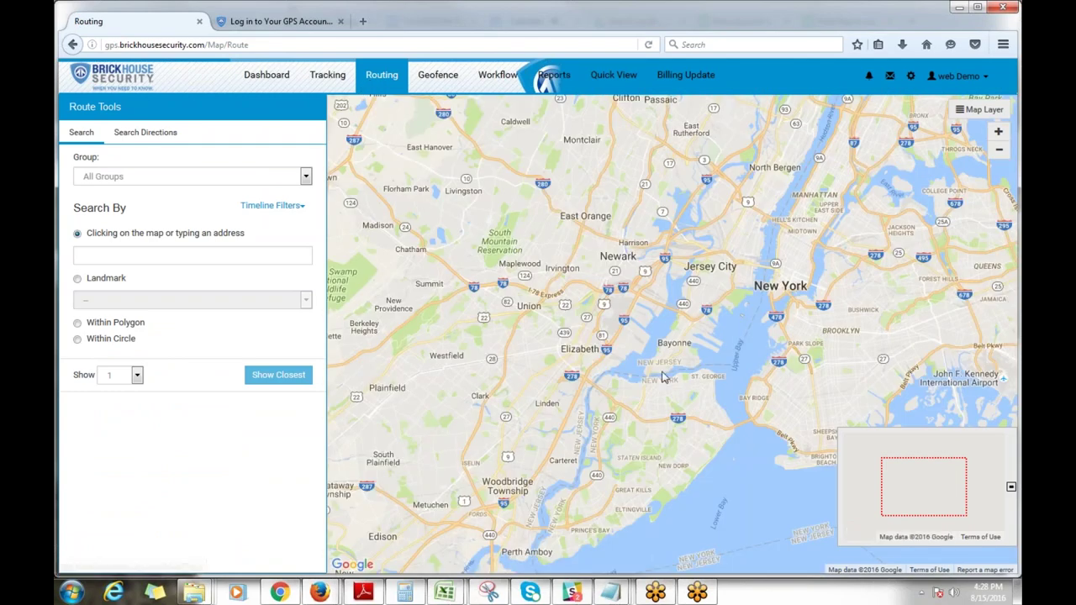
{"action": "left_click", "coordinate": [709, 303]}
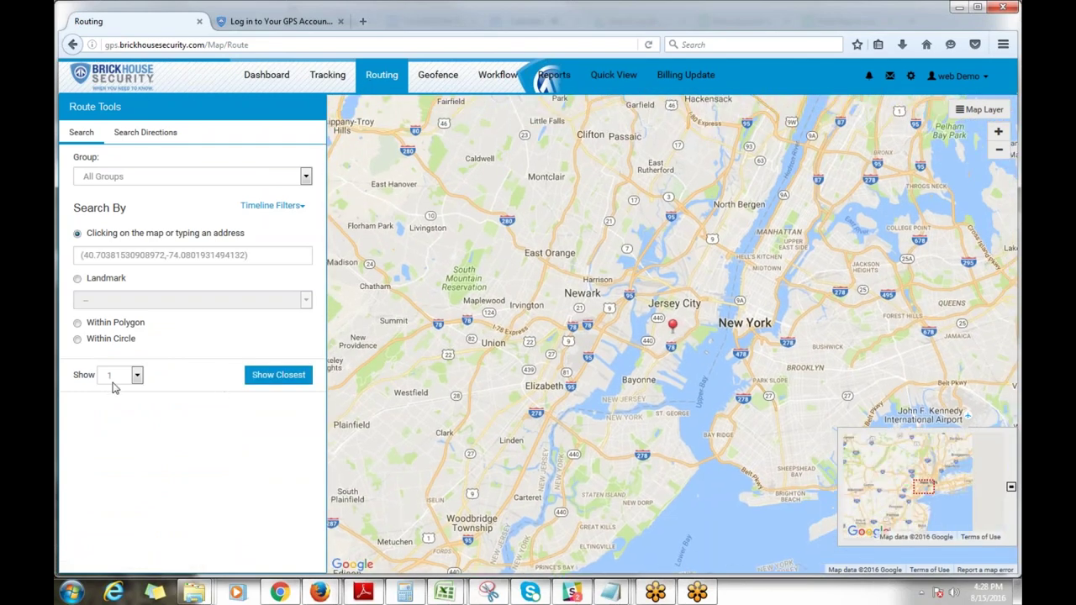
{"action": "left_click", "coordinate": [126, 383]}
{"action": "left_click", "coordinate": [124, 403]}
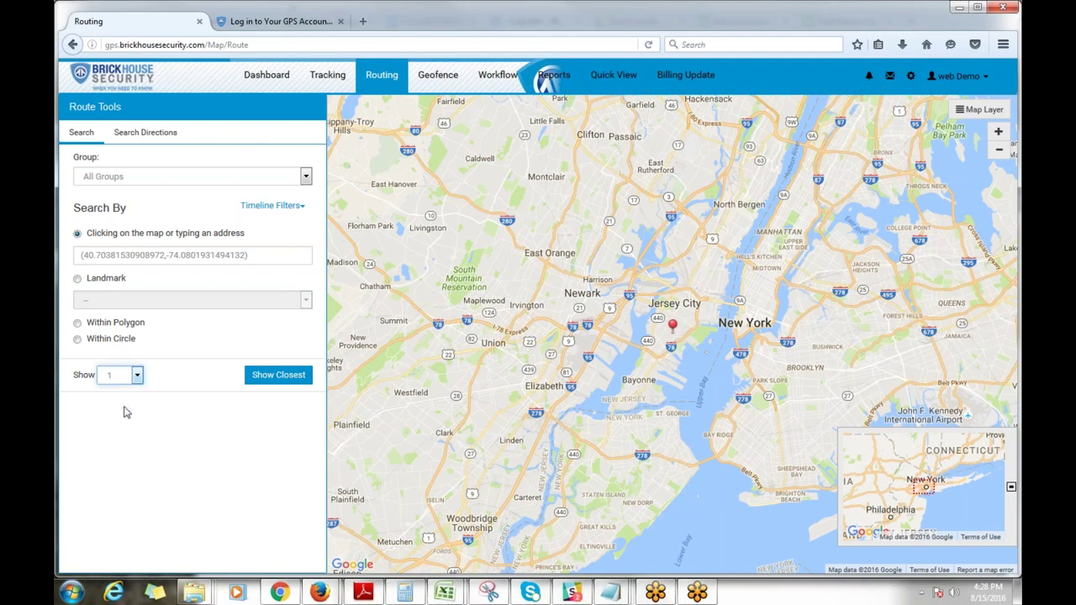
{"action": "left_click", "coordinate": [137, 375]}
{"action": "left_click", "coordinate": [113, 453]}
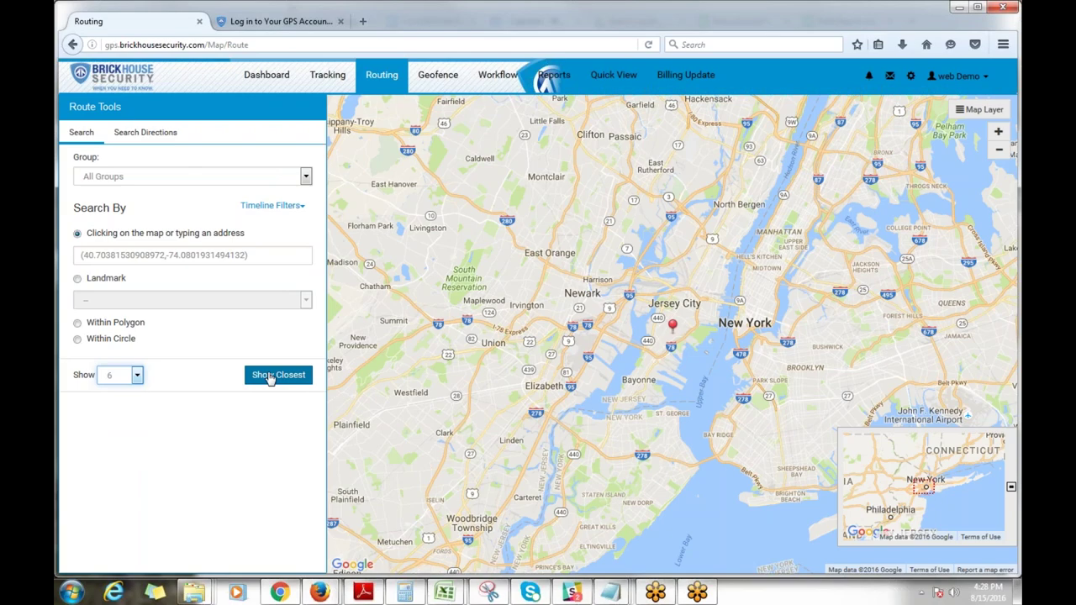
{"action": "left_click", "coordinate": [269, 379]}
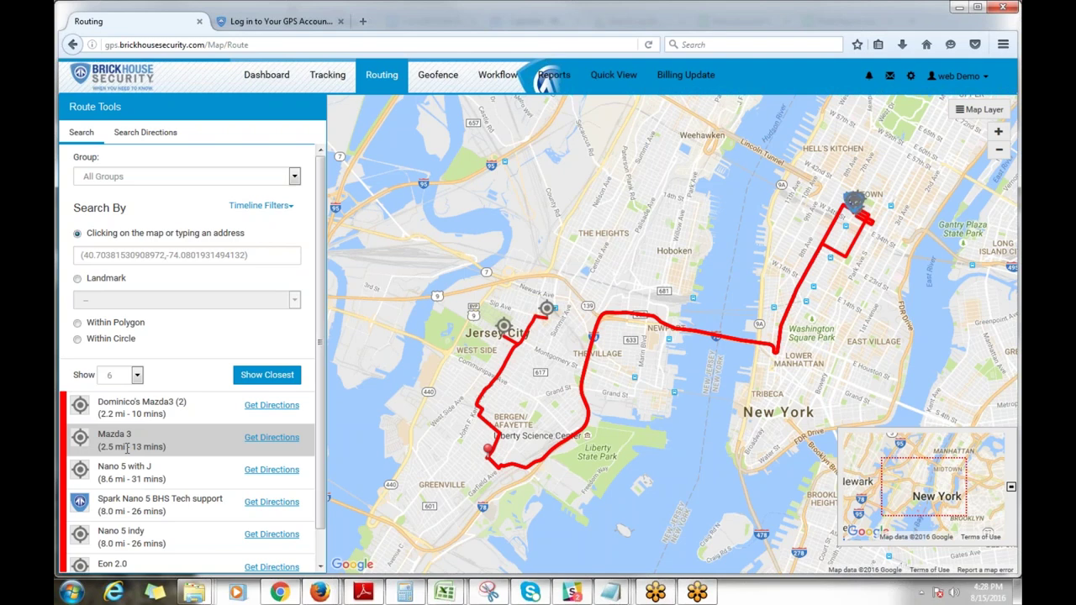
Step: Clear the search coordinates from the address field
{"action": "scroll", "coordinate": [131, 505], "scroll_direction": "down", "scroll_amount": 1}
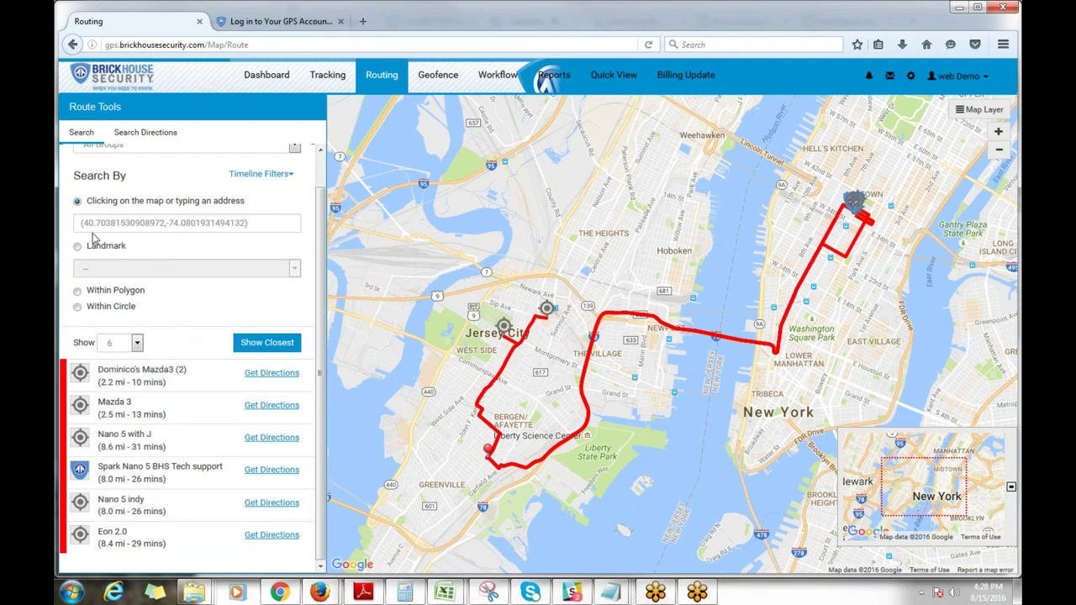
{"action": "left_click_drag", "start_coordinate": [60, 222], "coordinate": [252, 222]}
{"action": "key", "text": "BackSpace"}
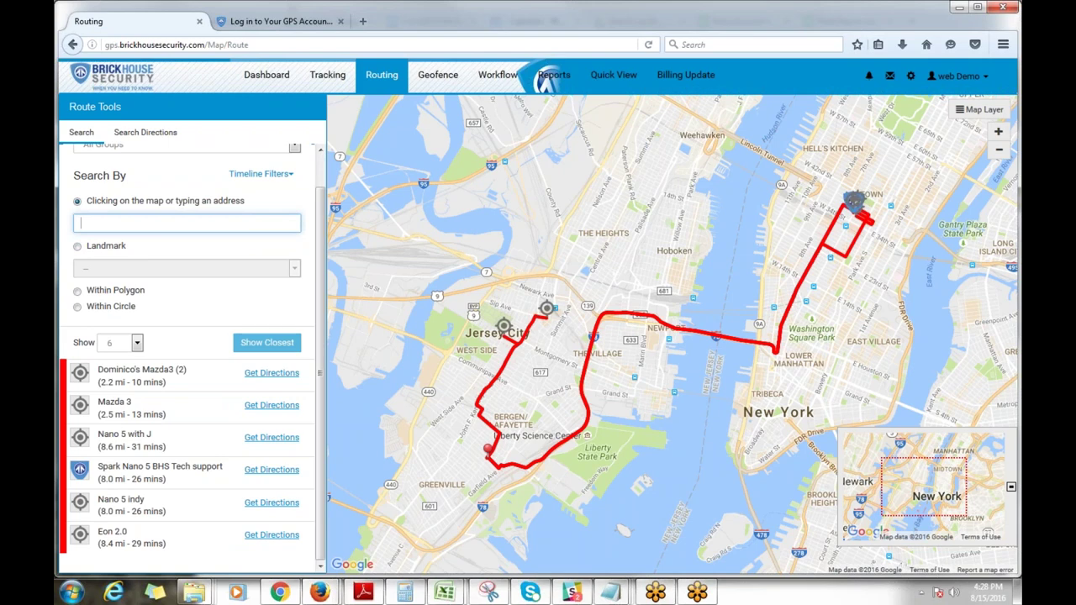
Step: Find the vehicles within a circle drawn over Jersey City
{"action": "left_click", "coordinate": [78, 307]}
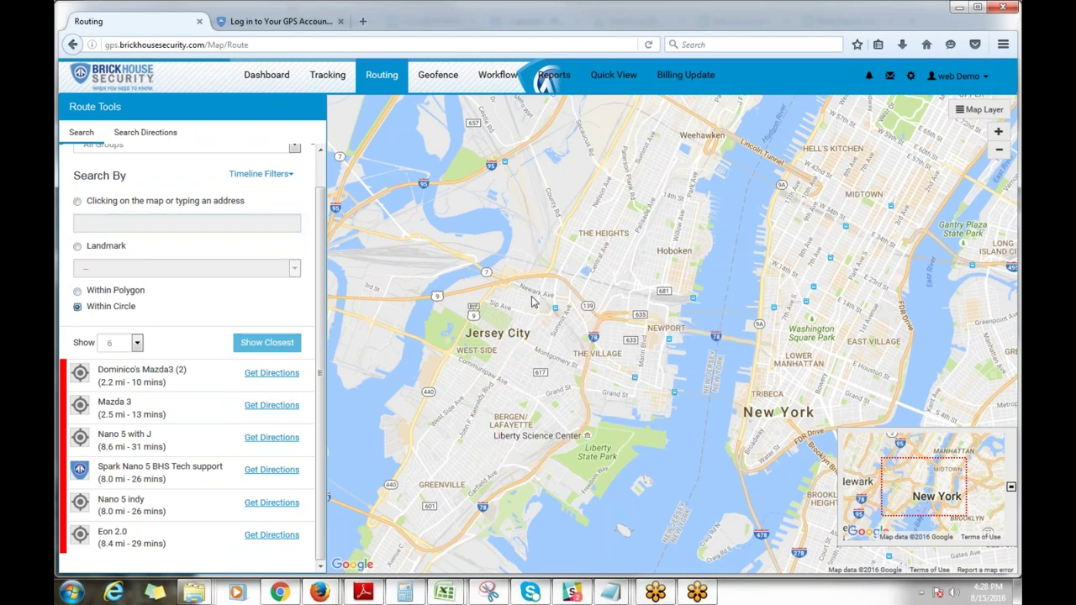
{"action": "left_click", "coordinate": [488, 393]}
{"action": "left_click_drag", "start_coordinate": [517, 441], "coordinate": [568, 472]}
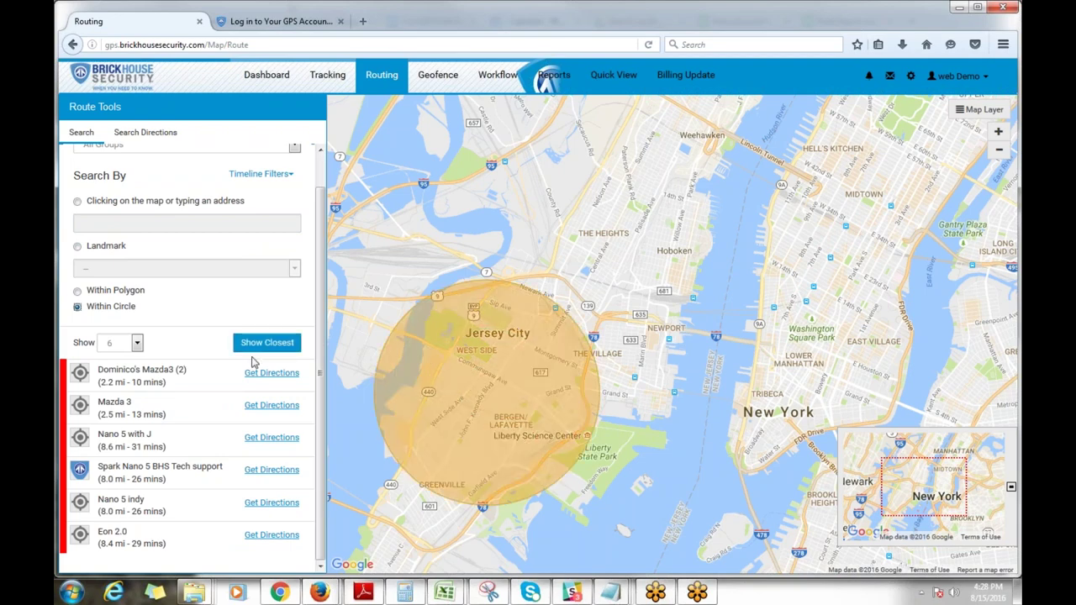
{"action": "left_click", "coordinate": [262, 343]}
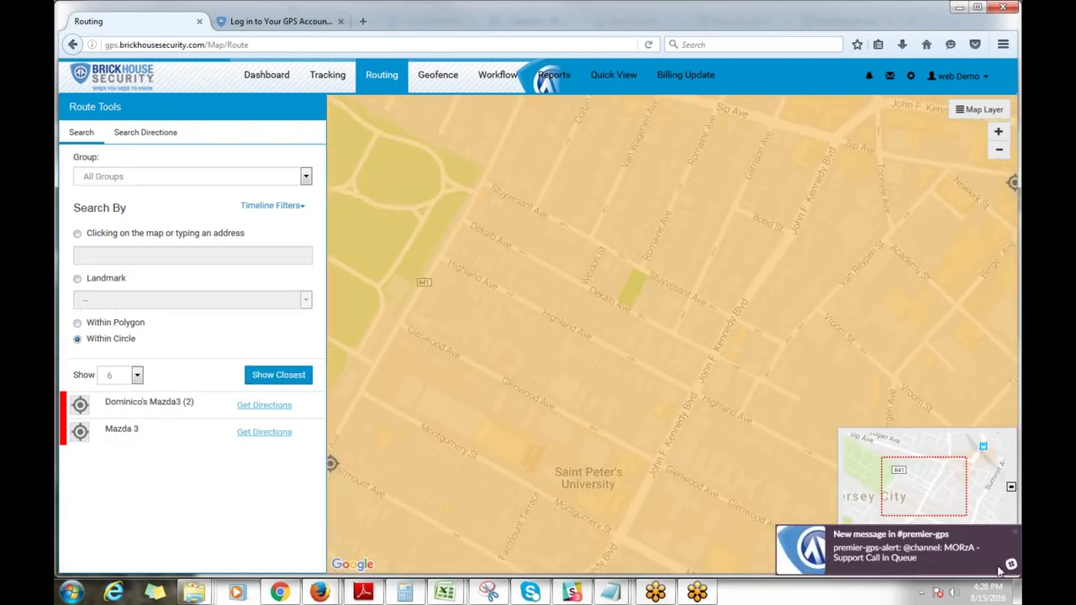
Step: Dismiss the chat notice, zoom out four levels, and go to the Geofence page
{"action": "left_click", "coordinate": [1016, 535]}
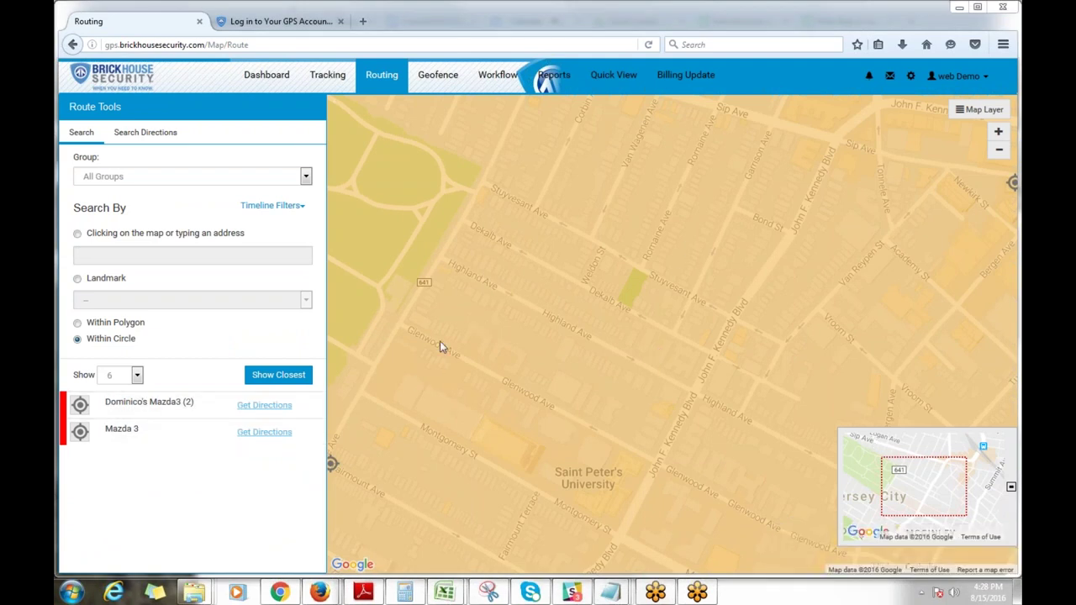
{"action": "left_click", "coordinate": [998, 154]}
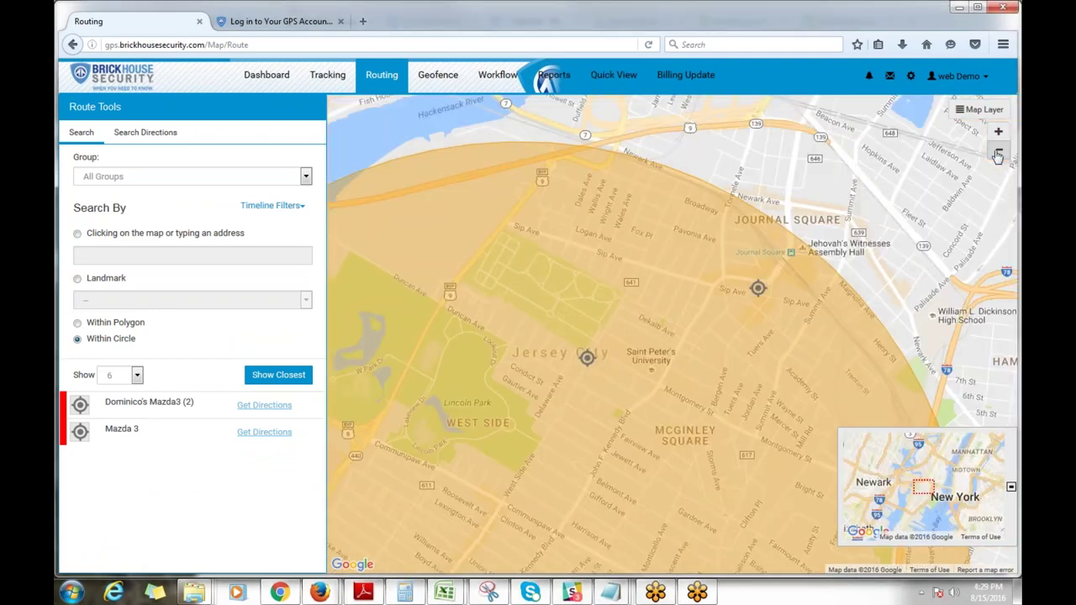
{"action": "left_click", "coordinate": [998, 153]}
{"action": "left_click", "coordinate": [998, 154]}
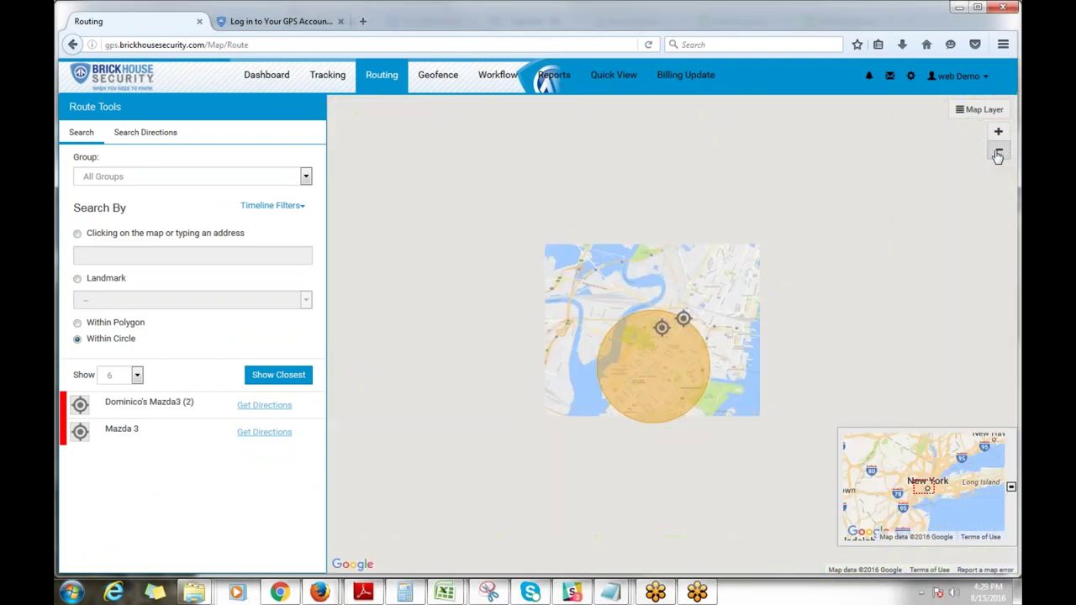
{"action": "left_click", "coordinate": [998, 154]}
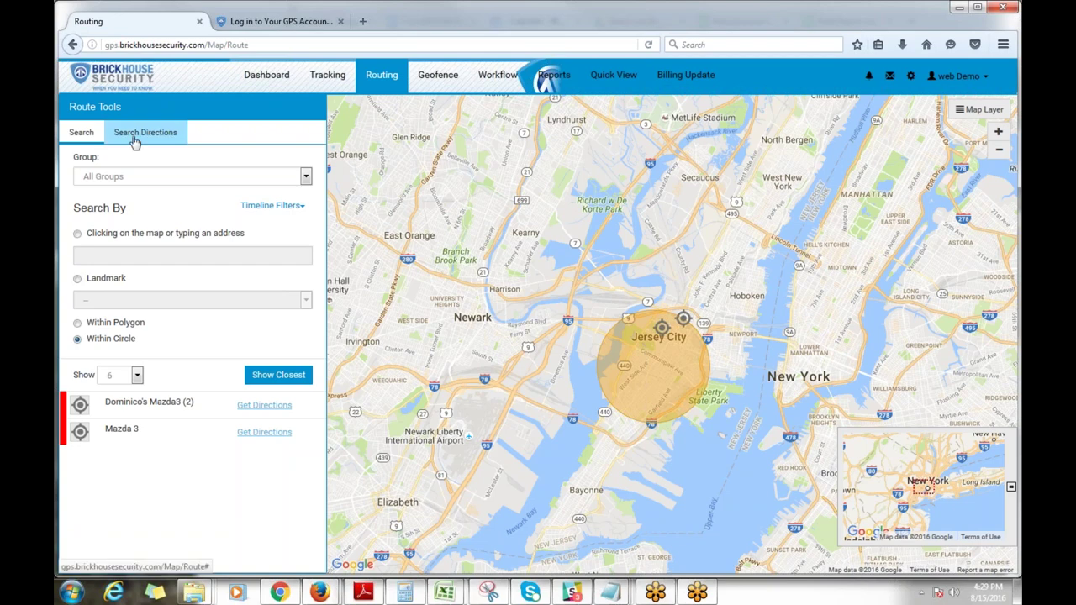
{"action": "left_click", "coordinate": [440, 81]}
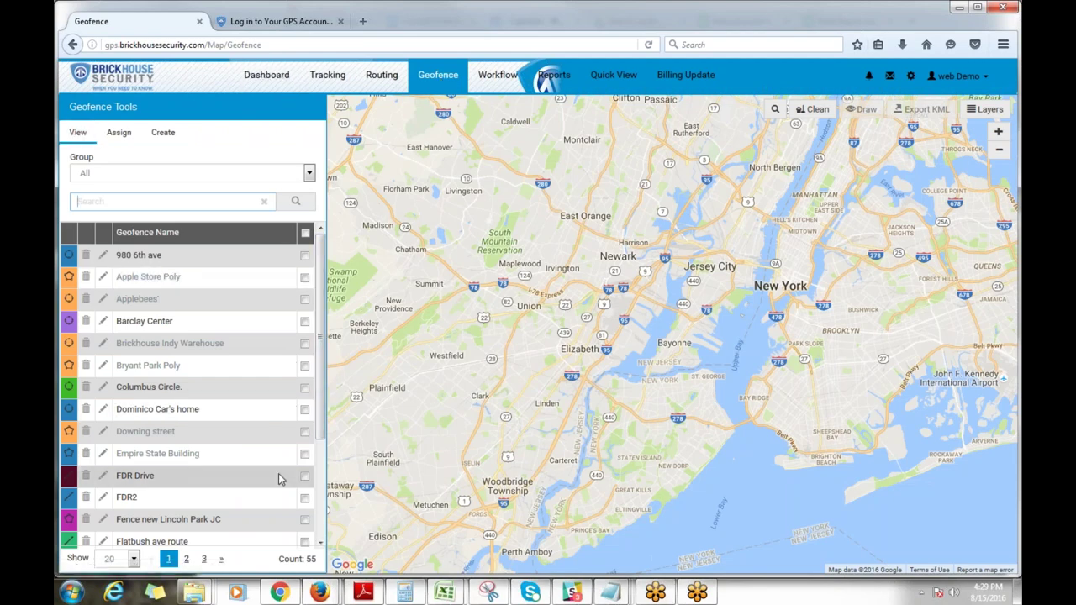
Step: Draw the Lincoln Park, Jersey City geofence from the list's second page on the map
{"action": "scroll", "coordinate": [238, 454], "scroll_direction": "down", "scroll_amount": 2}
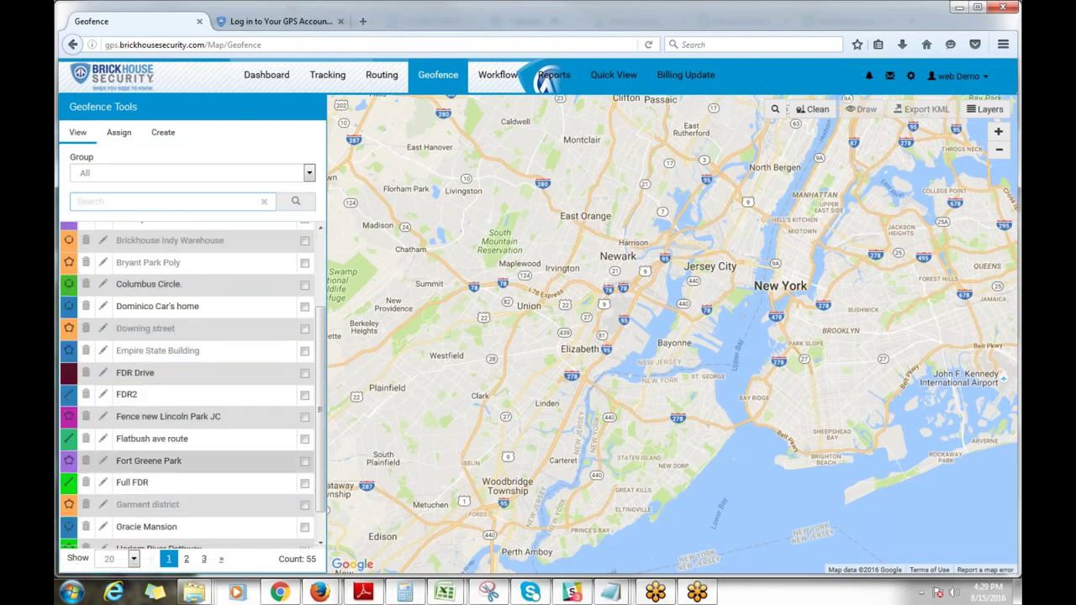
{"action": "scroll", "coordinate": [97, 483], "scroll_direction": "down", "scroll_amount": 1}
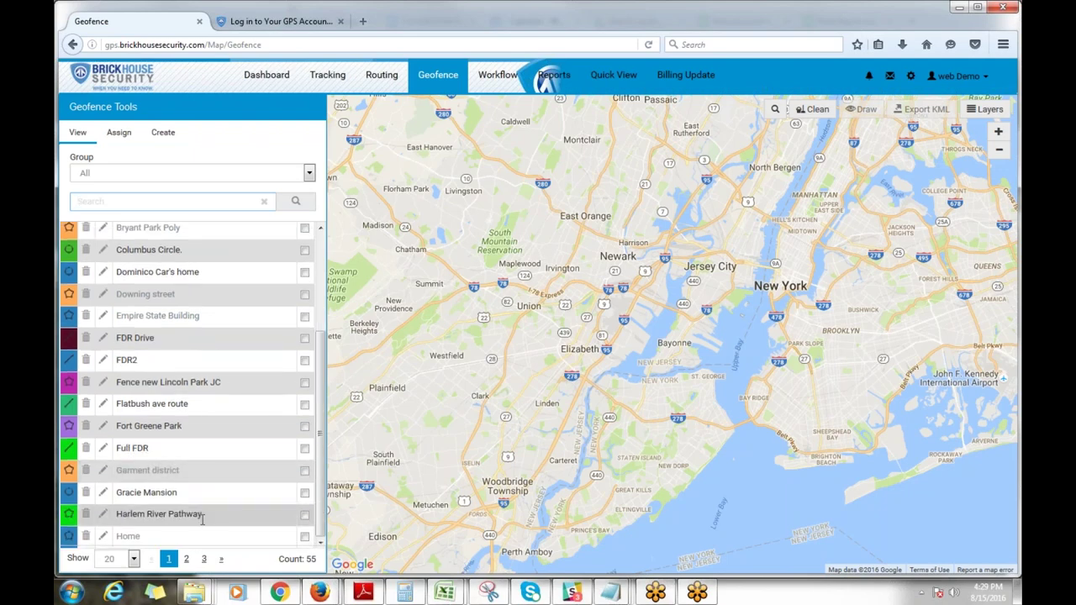
{"action": "scroll", "coordinate": [200, 515], "scroll_direction": "up", "scroll_amount": 2}
{"action": "left_click", "coordinate": [188, 561]}
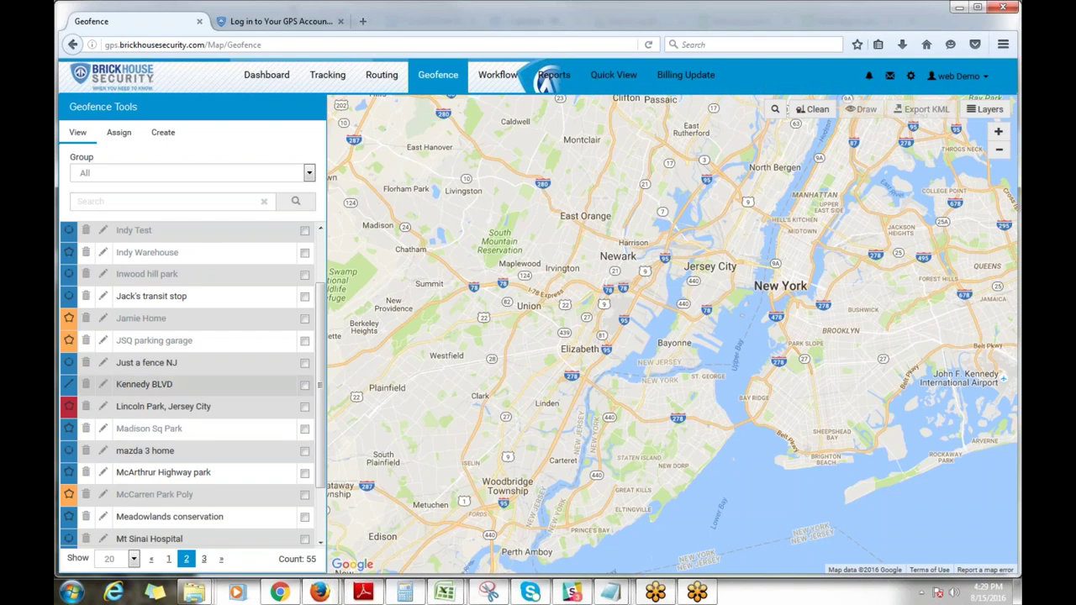
{"action": "left_click", "coordinate": [304, 407]}
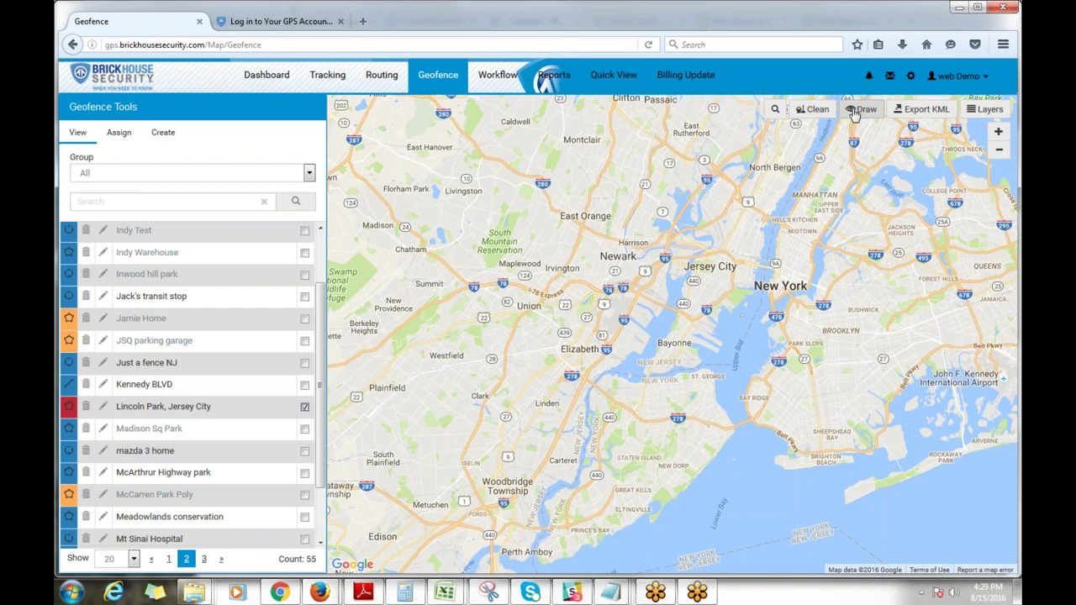
{"action": "left_click", "coordinate": [855, 114]}
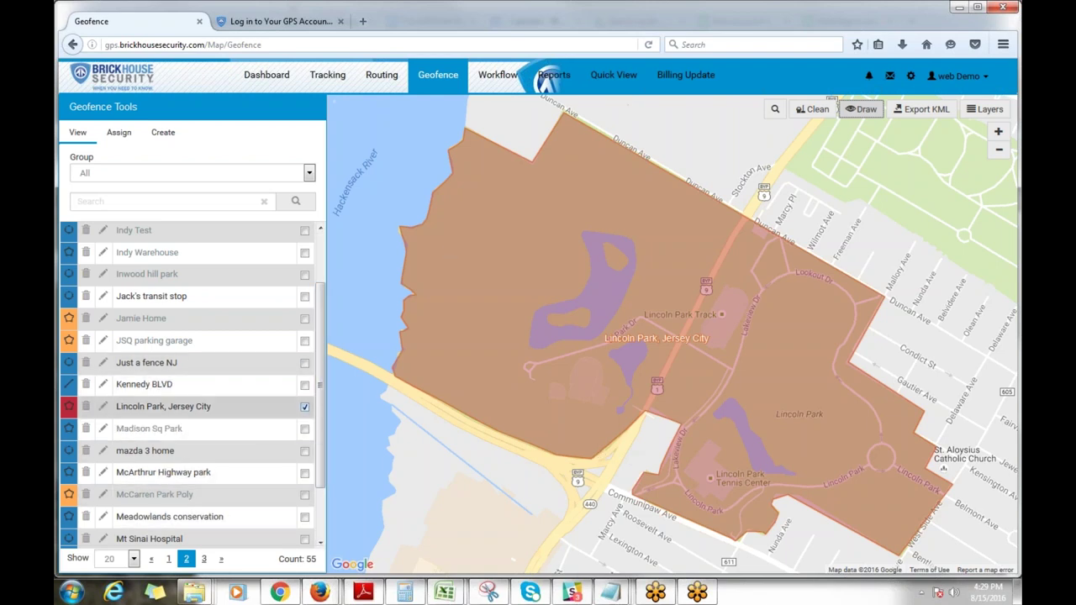
Step: Preview Just a fence NJ in place of Lincoln Park, then clean the map
{"action": "left_click", "coordinate": [304, 406]}
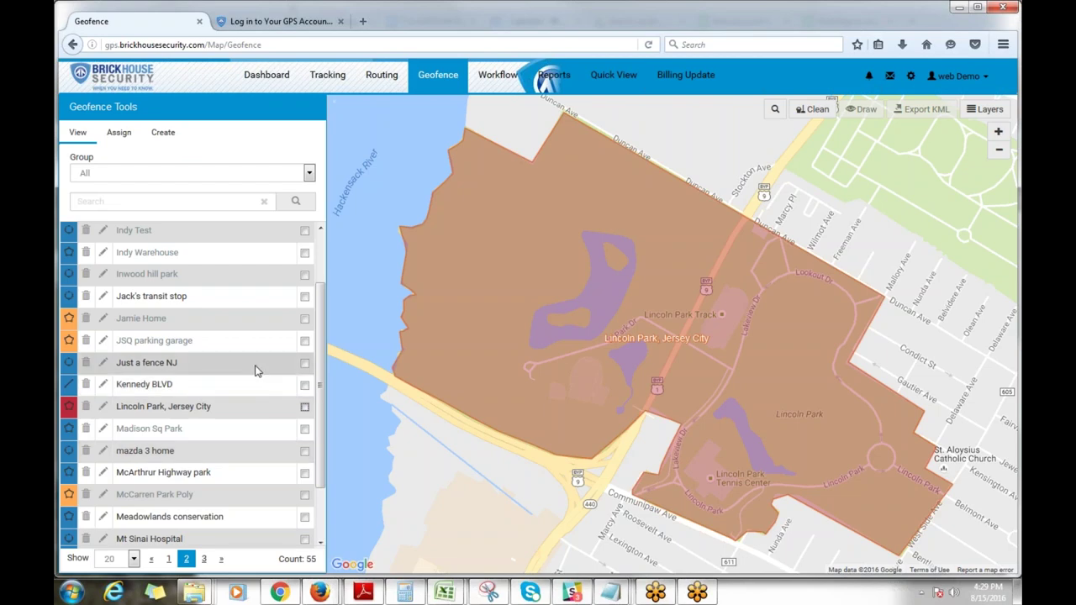
{"action": "left_click", "coordinate": [305, 364]}
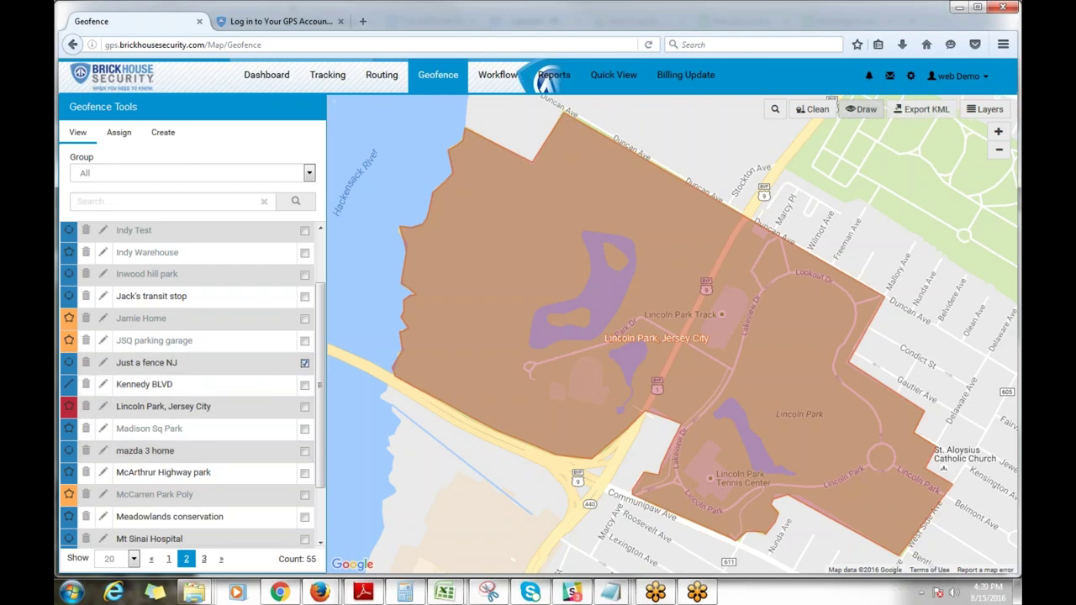
{"action": "left_click", "coordinate": [862, 109]}
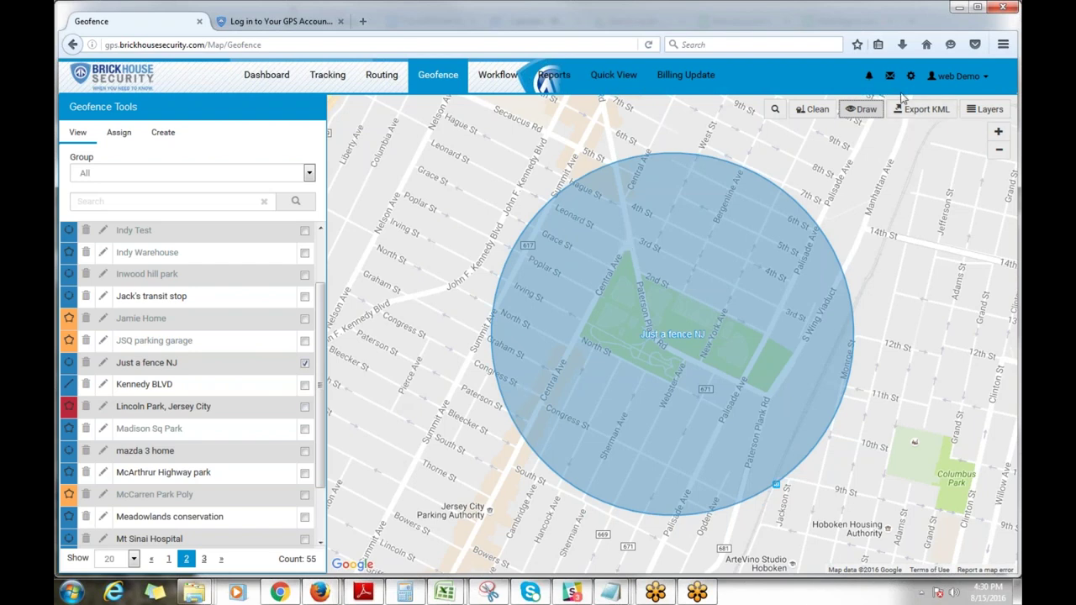
{"action": "left_click", "coordinate": [811, 110]}
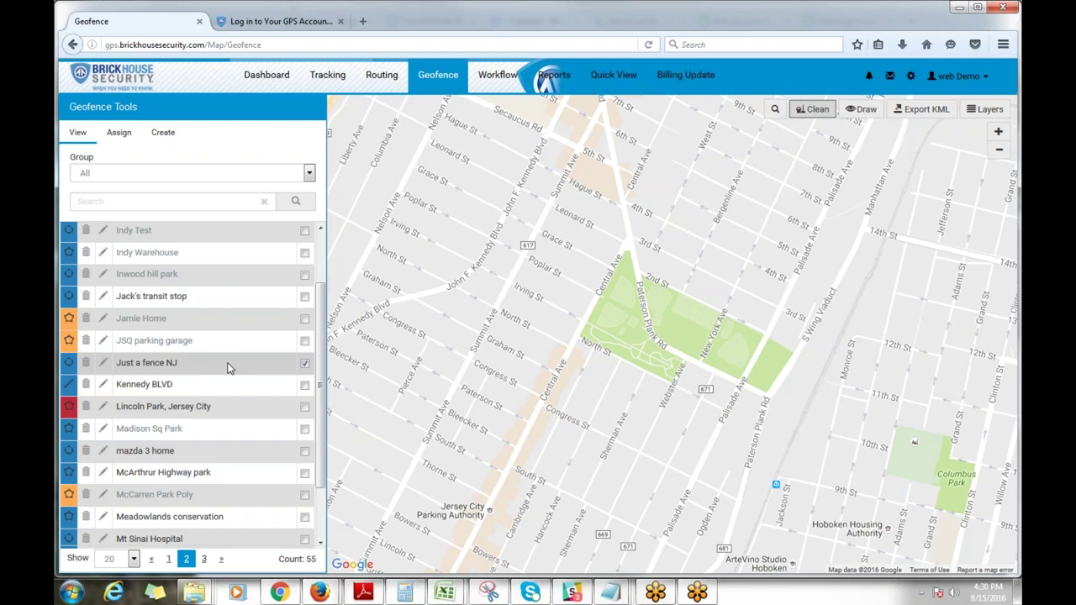
Step: Draw a 0.15-mile circle geofence centred on Weehawken Dueling Grounds and save it
{"action": "left_click", "coordinate": [167, 136]}
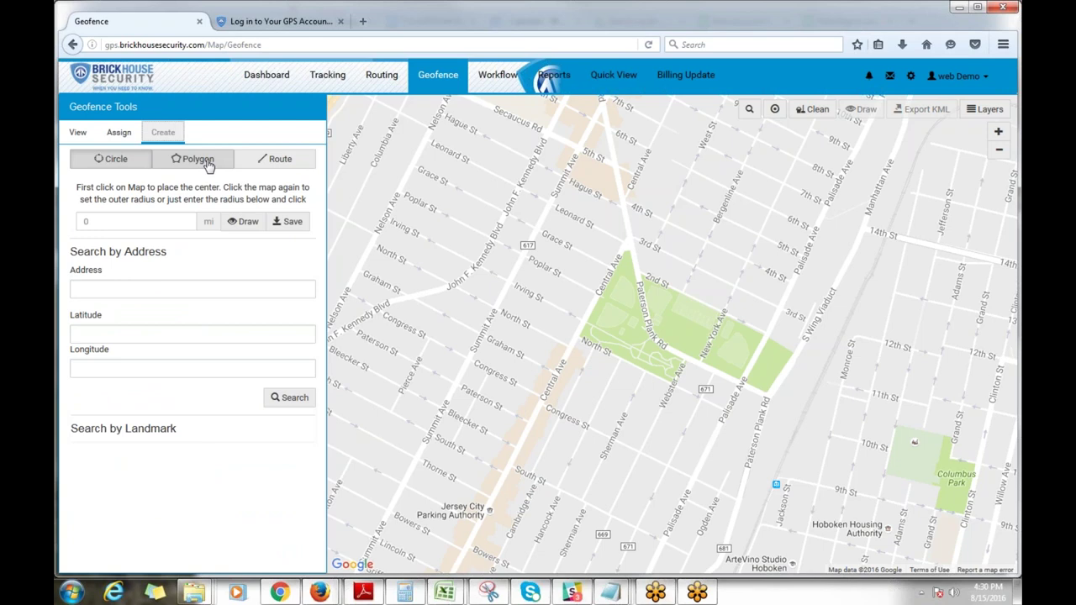
{"action": "left_click", "coordinate": [880, 475]}
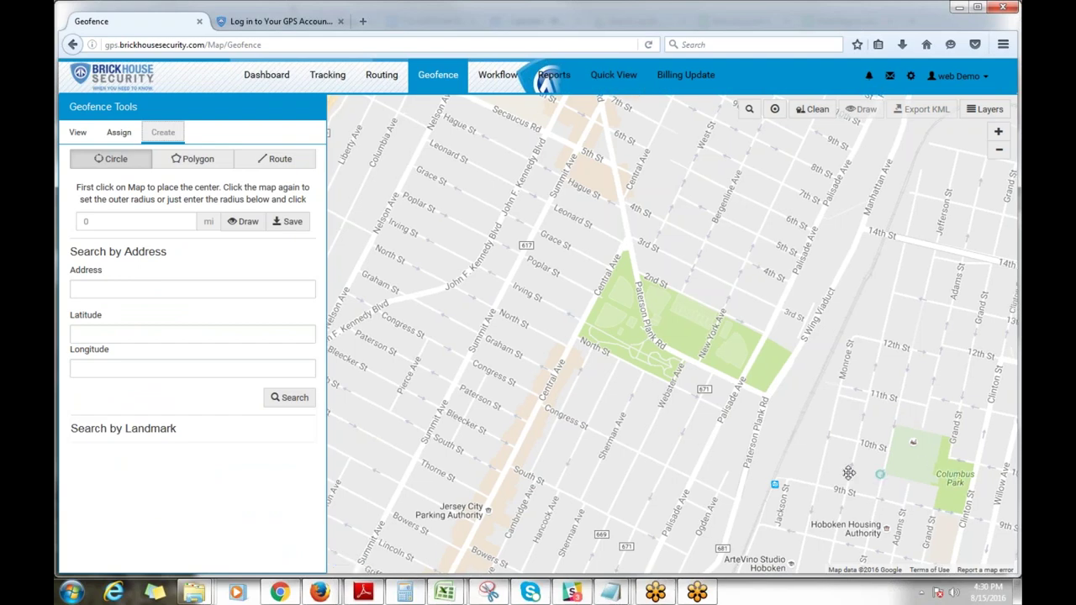
{"action": "left_click_drag", "start_coordinate": [850, 474], "coordinate": [702, 486]}
{"action": "left_click_drag", "start_coordinate": [796, 435], "coordinate": [769, 558]}
{"action": "left_click_drag", "start_coordinate": [807, 277], "coordinate": [659, 559]}
{"action": "left_click_drag", "start_coordinate": [870, 261], "coordinate": [845, 313]}
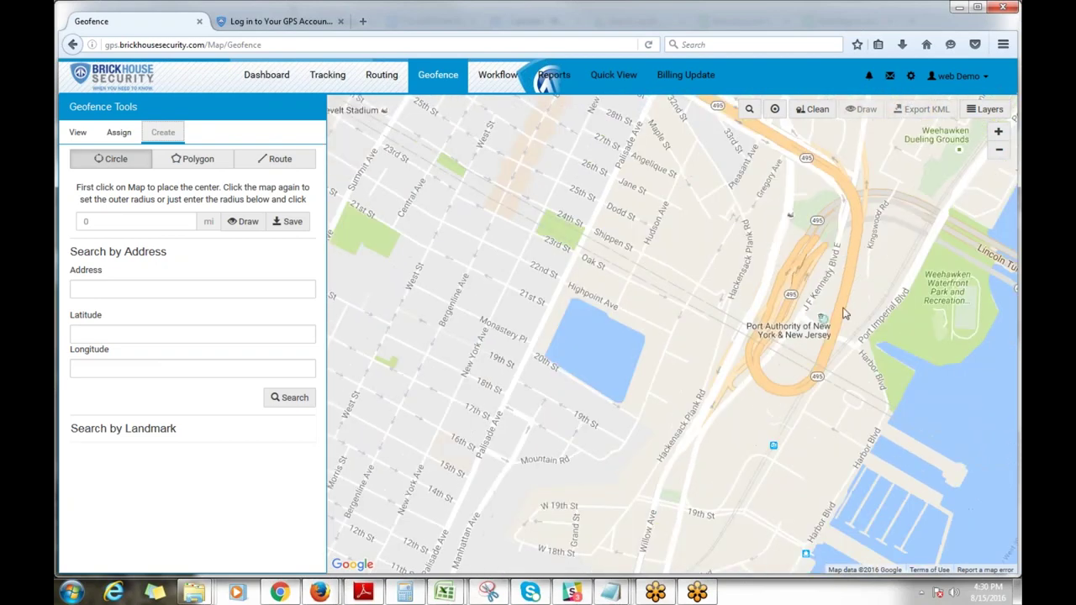
{"action": "left_click_drag", "start_coordinate": [790, 356], "coordinate": [714, 395]}
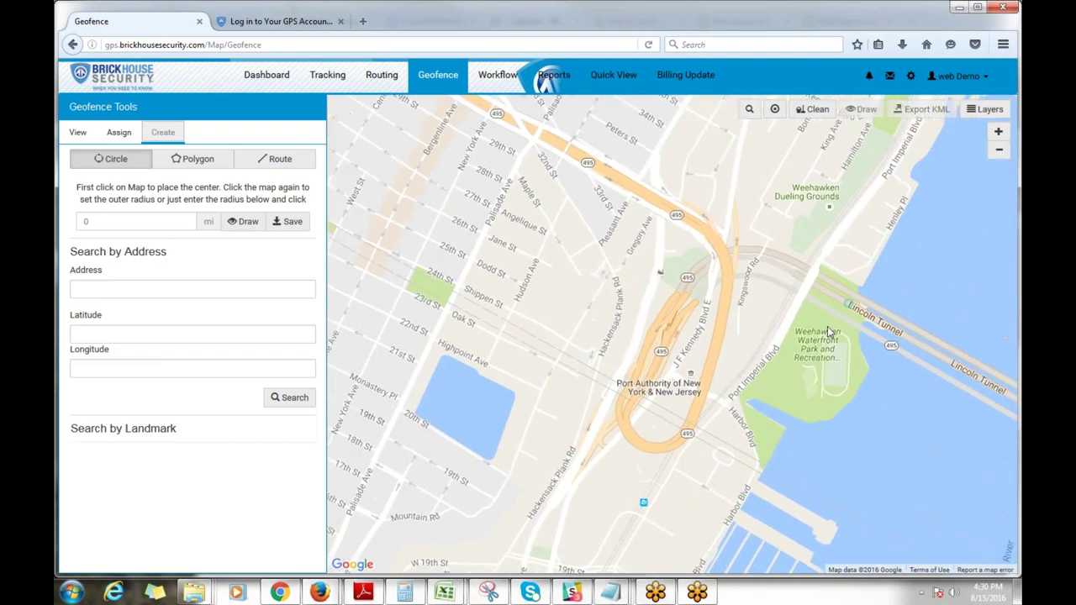
{"action": "left_click_drag", "start_coordinate": [843, 211], "coordinate": [759, 433]}
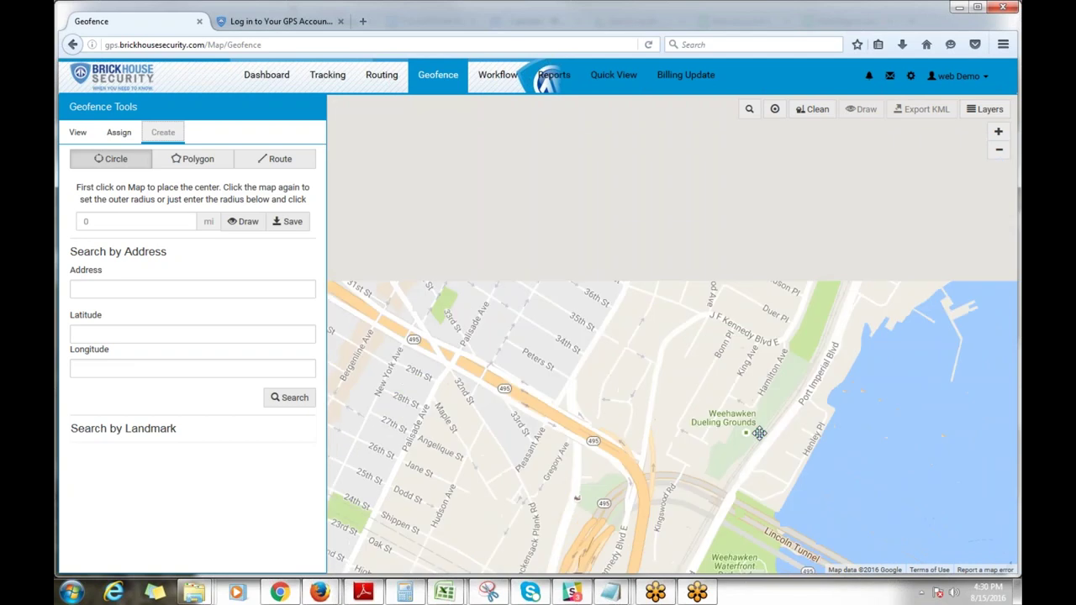
{"action": "left_click_drag", "start_coordinate": [652, 380], "coordinate": [691, 368]}
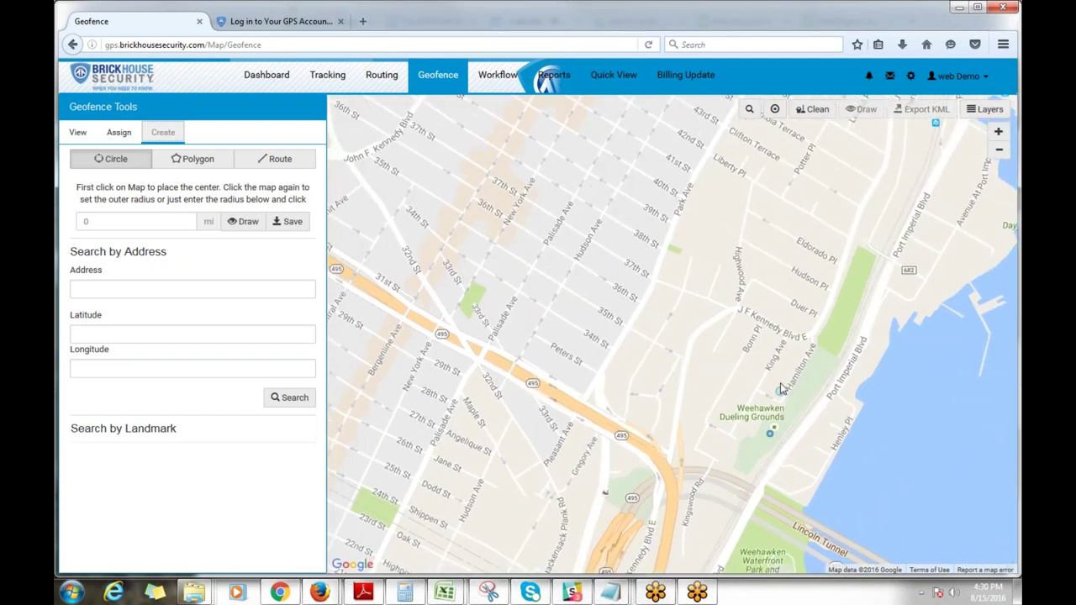
{"action": "left_click", "coordinate": [707, 415]}
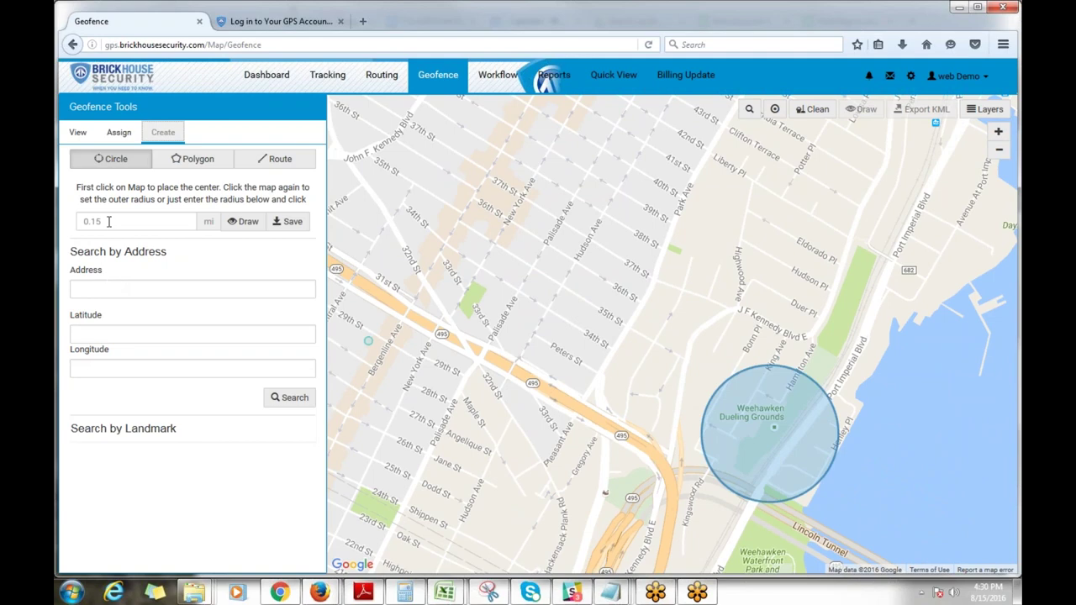
{"action": "left_click", "coordinate": [287, 225]}
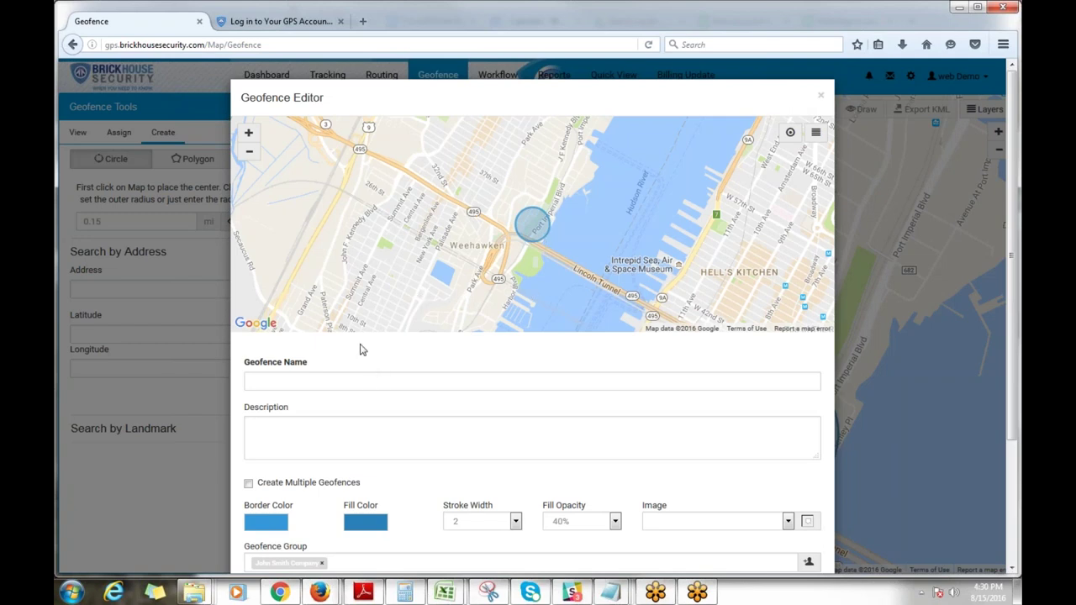
Step: Close the Weehawken circle's Geofence Editor, leaving the name blank
{"action": "left_click", "coordinate": [365, 380]}
{"action": "scroll", "coordinate": [408, 478], "scroll_direction": "down", "scroll_amount": 2}
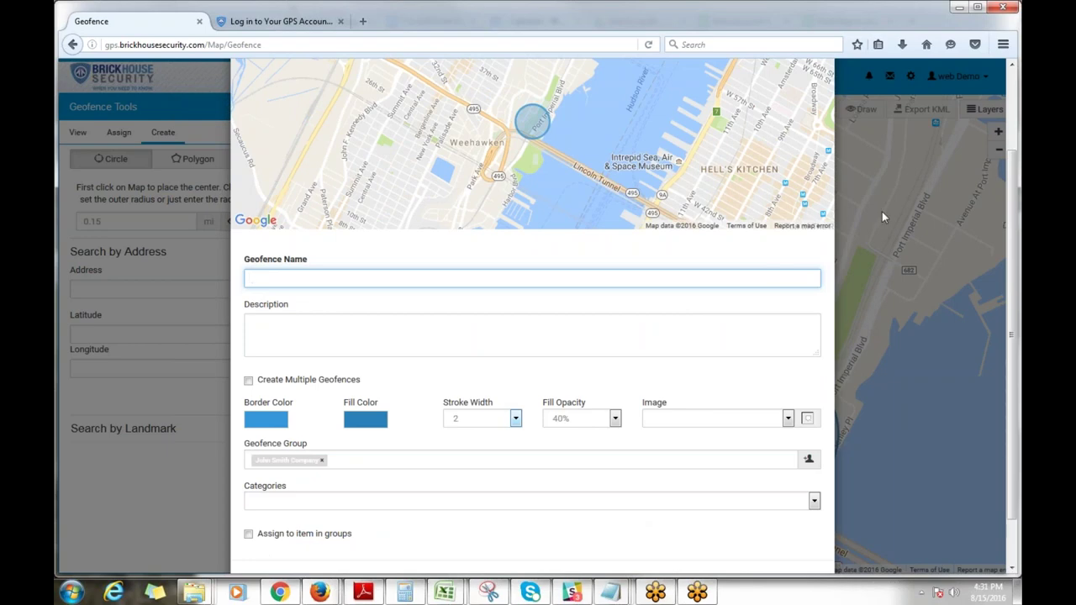
{"action": "scroll", "coordinate": [882, 211], "scroll_direction": "up", "scroll_amount": 3}
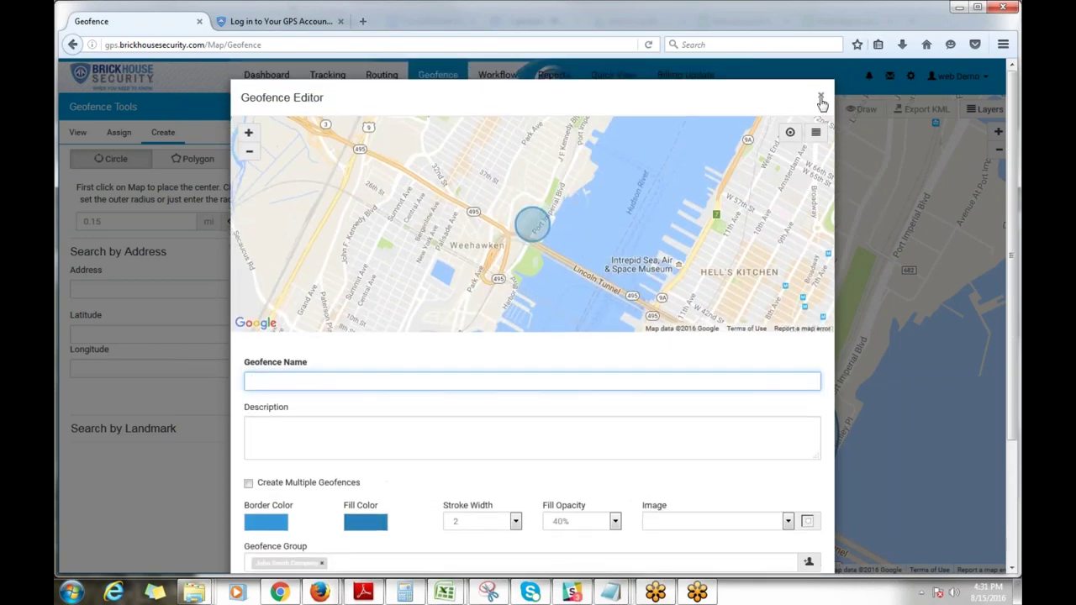
{"action": "left_click", "coordinate": [821, 100]}
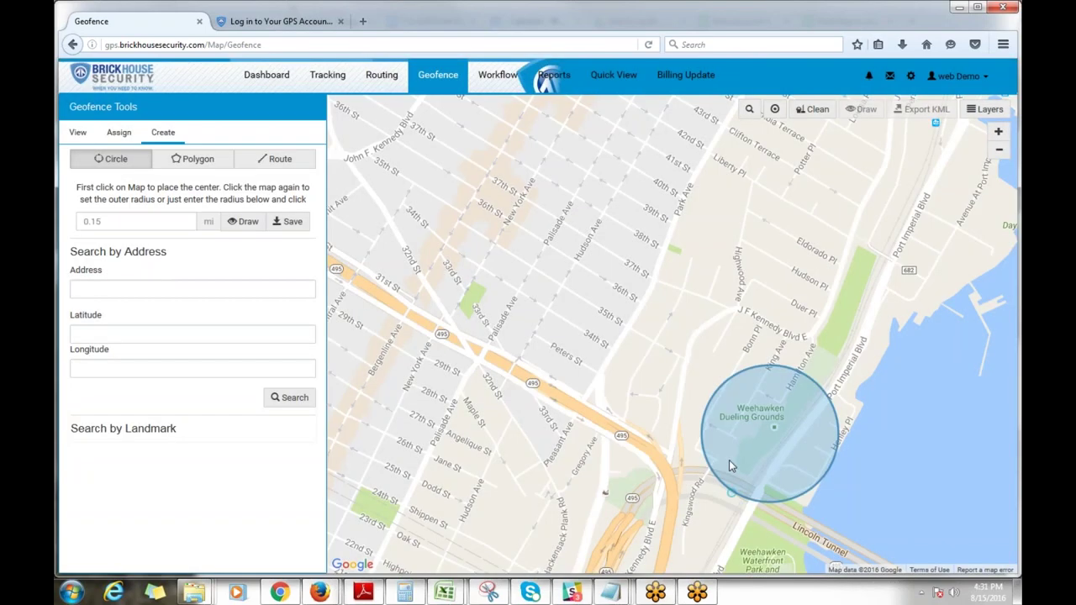
Step: Redraw the Weehawken circle at a .2-mile radius, then clean it off the map
{"action": "left_click", "coordinate": [816, 111]}
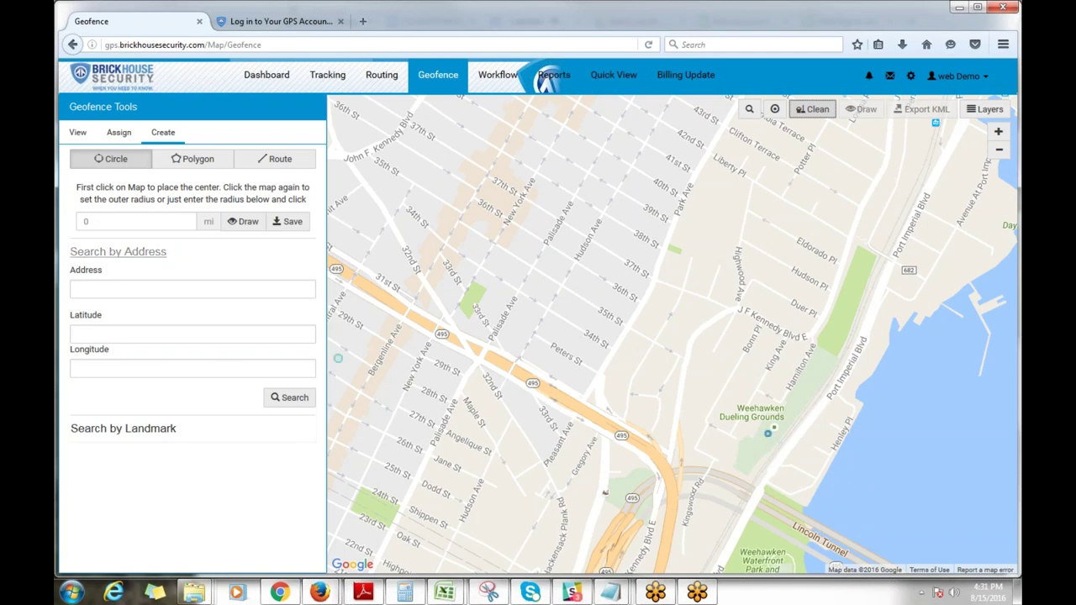
{"action": "left_click", "coordinate": [114, 217]}
{"action": "left_click_drag", "start_coordinate": [113, 220], "coordinate": [69, 225]}
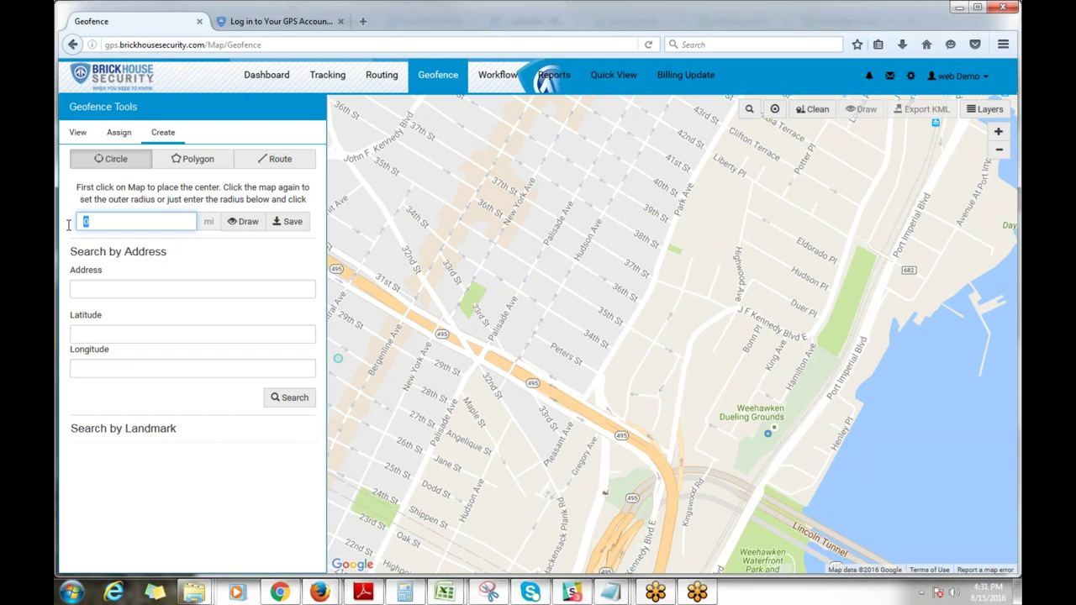
{"action": "type", "text": ".2"}
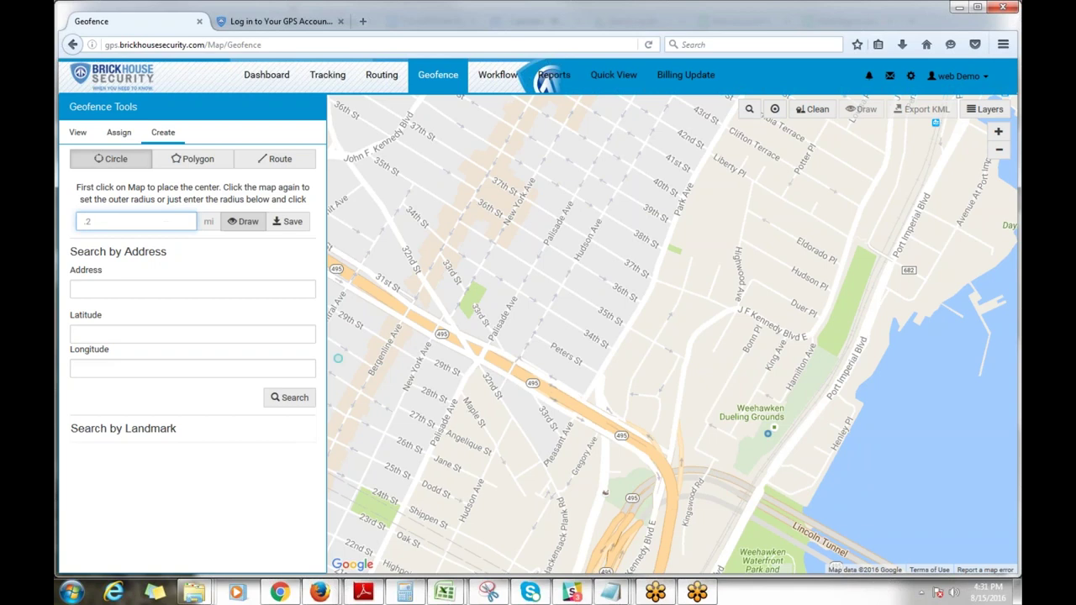
{"action": "left_click", "coordinate": [234, 227]}
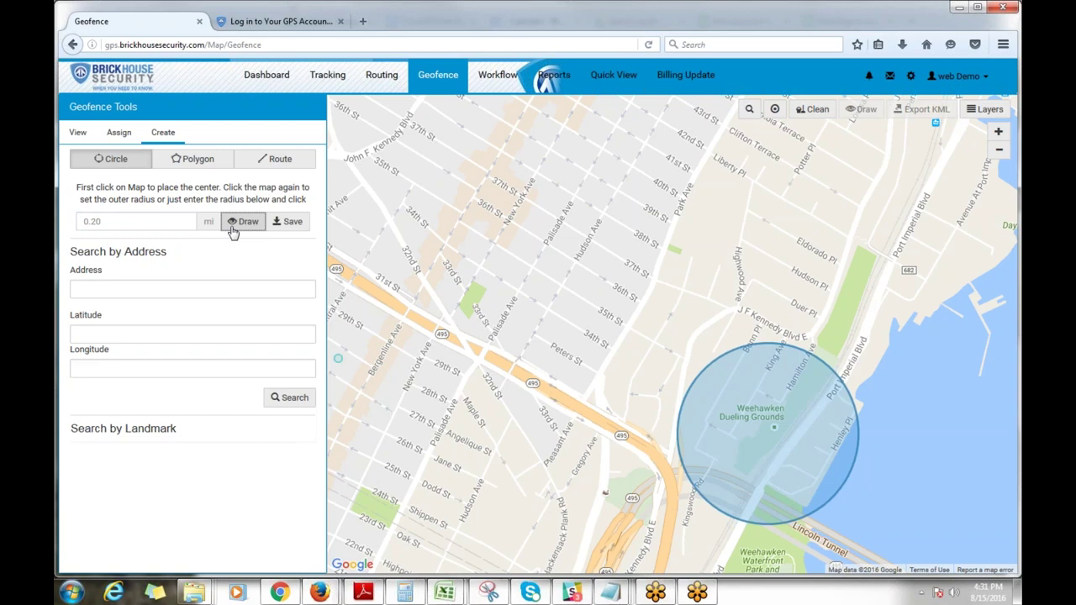
{"action": "left_click", "coordinate": [235, 224]}
{"action": "left_click", "coordinate": [818, 113]}
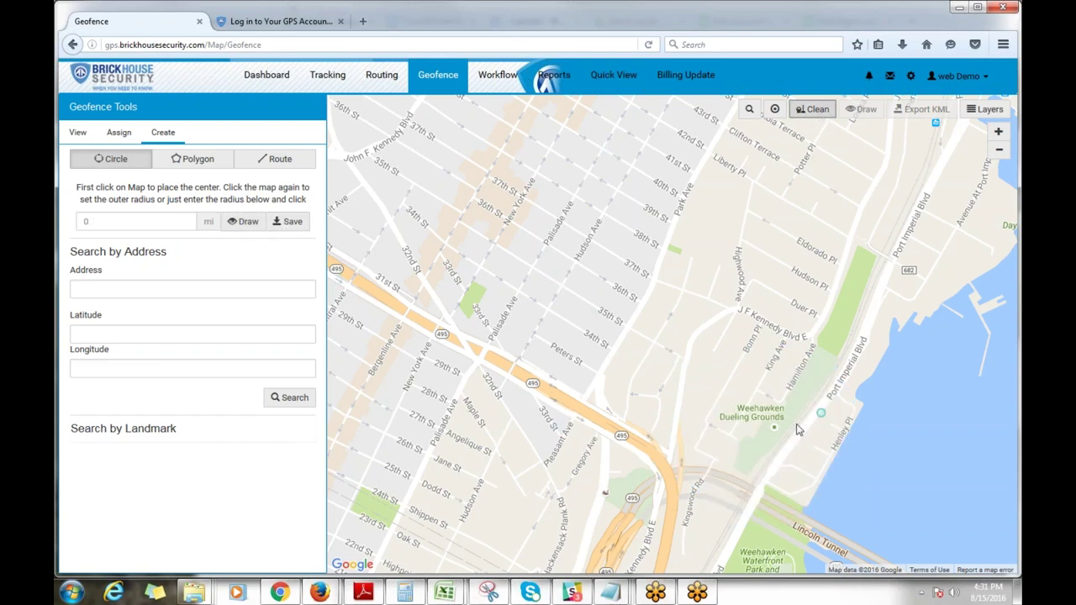
Step: In Polygon mode, trace corners from above Lincoln Tunnel north toward Hamilton Ave
{"action": "left_click", "coordinate": [193, 160]}
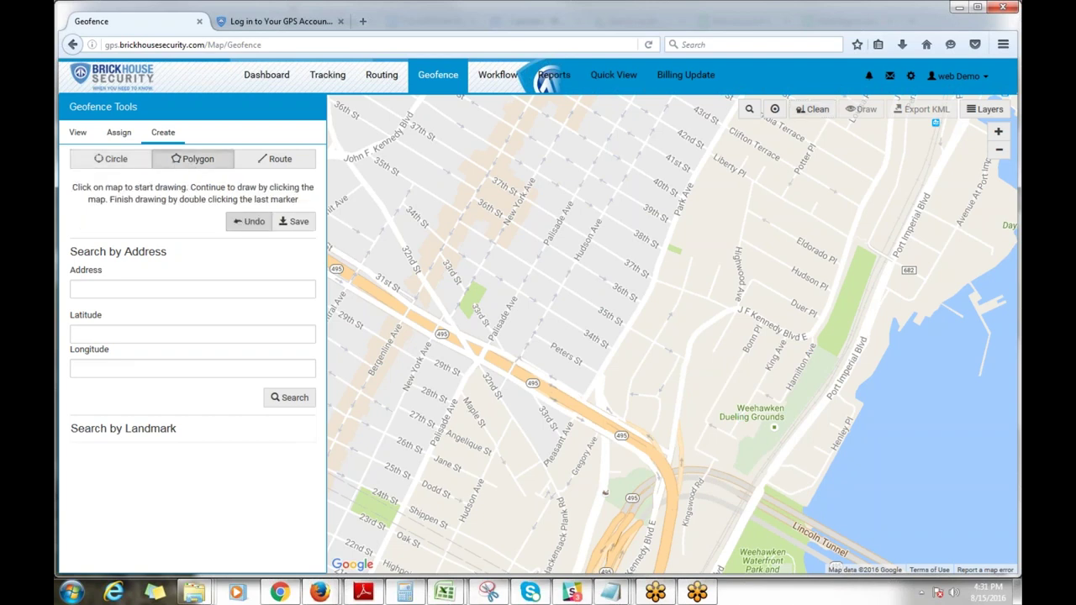
{"action": "scroll", "coordinate": [739, 476], "scroll_direction": "up", "scroll_amount": 2}
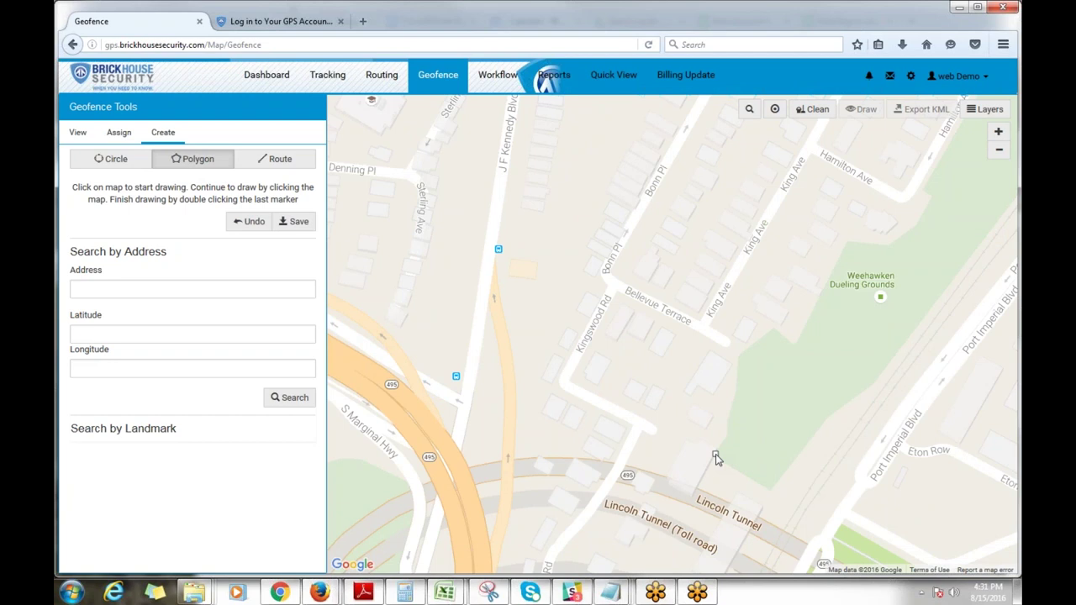
{"action": "left_click", "coordinate": [715, 456]}
{"action": "left_click", "coordinate": [733, 401]}
{"action": "left_click", "coordinate": [739, 357]}
{"action": "left_click", "coordinate": [775, 332]}
{"action": "left_click", "coordinate": [779, 327]}
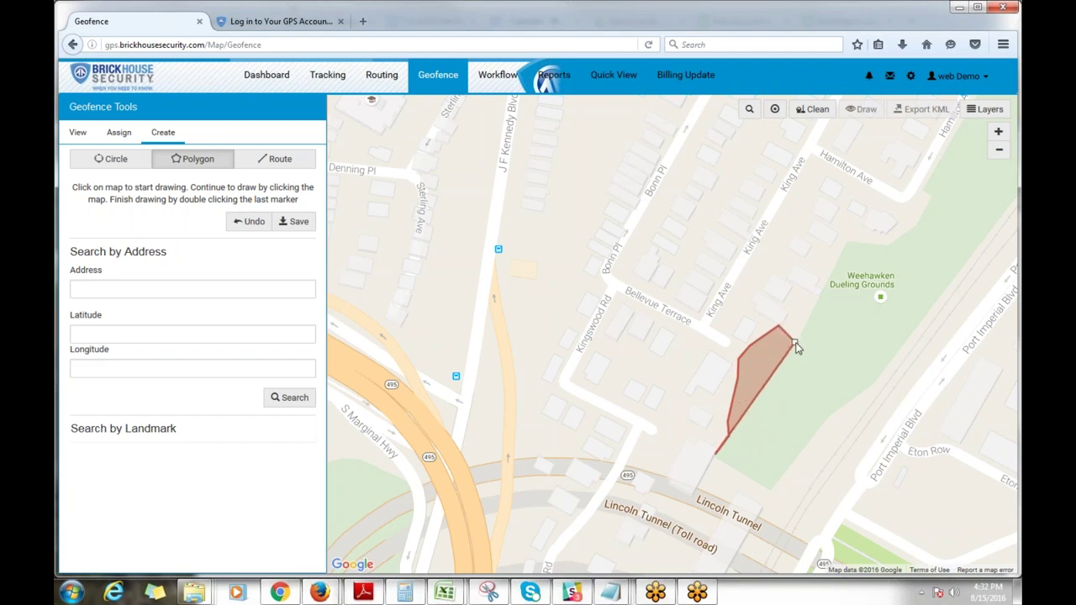
{"action": "left_click", "coordinate": [794, 343]}
{"action": "left_click", "coordinate": [850, 242]}
{"action": "left_click", "coordinate": [888, 243]}
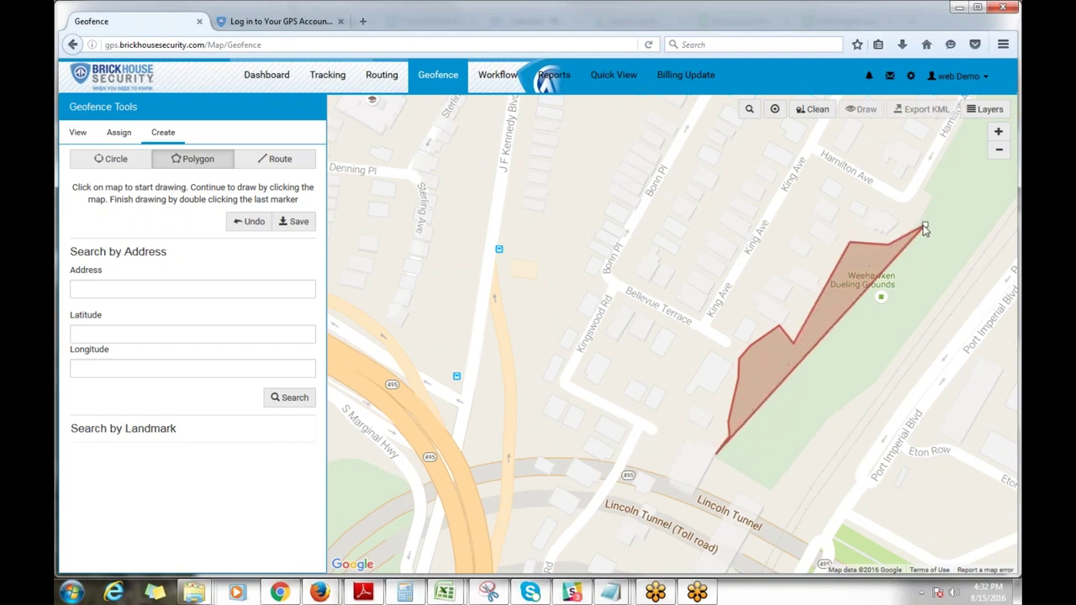
{"action": "left_click", "coordinate": [915, 226]}
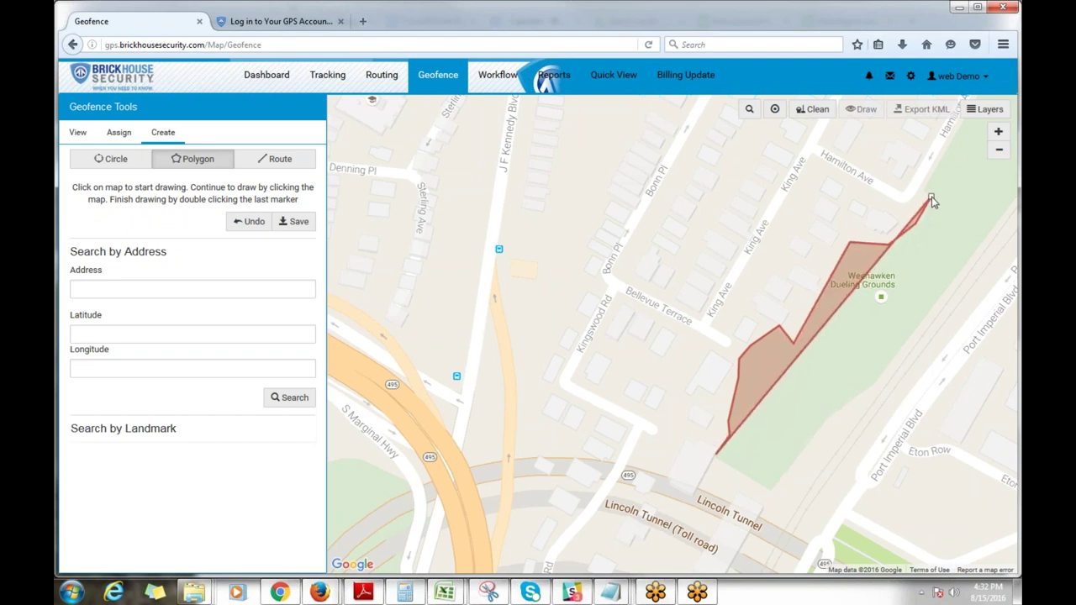
{"action": "left_click", "coordinate": [933, 200]}
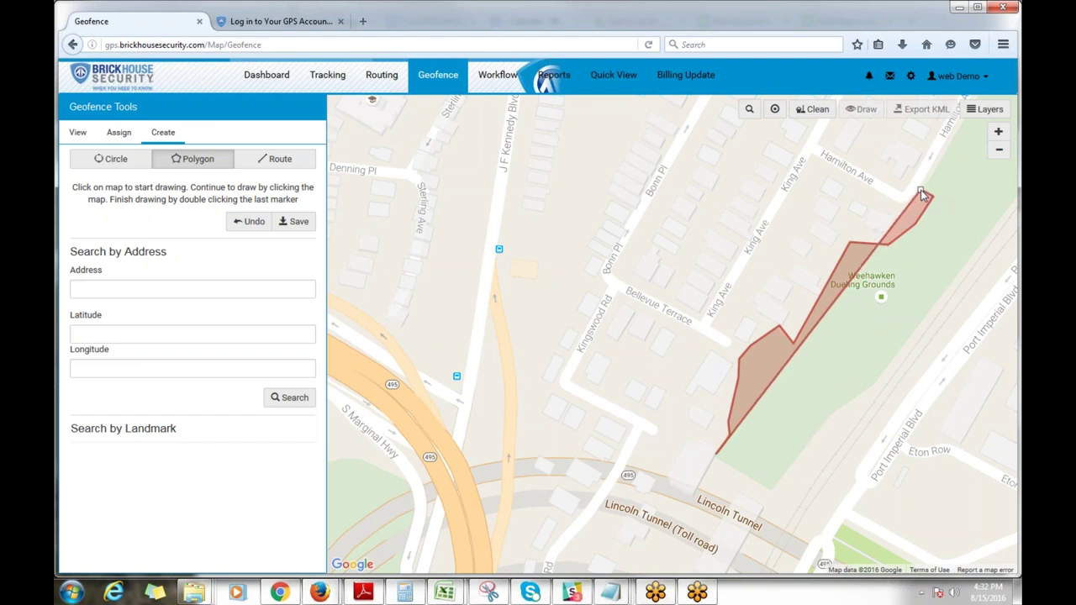
Step: Add the top tip, north-east and southern corners, then close the polygon
{"action": "left_click_drag", "start_coordinate": [926, 181], "coordinate": [842, 327]}
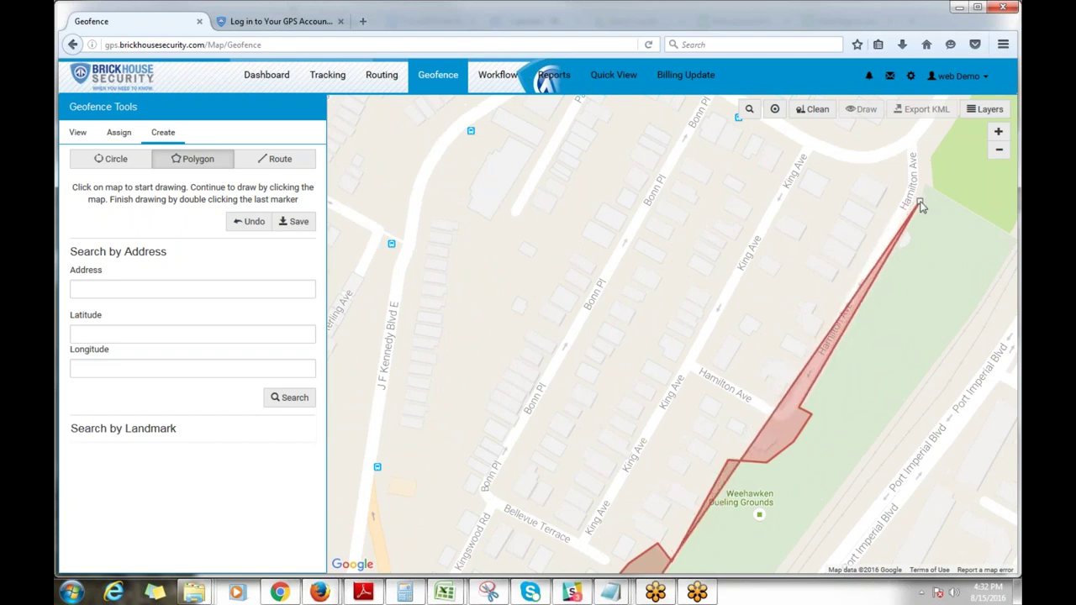
{"action": "left_click", "coordinate": [925, 189]}
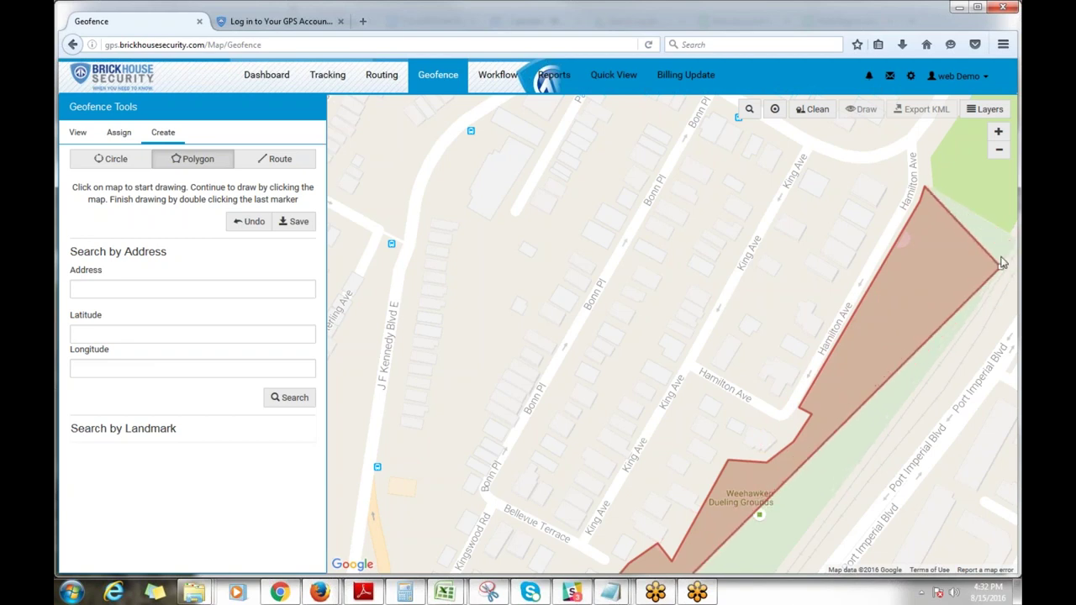
{"action": "left_click_drag", "start_coordinate": [1011, 228], "coordinate": [924, 195]}
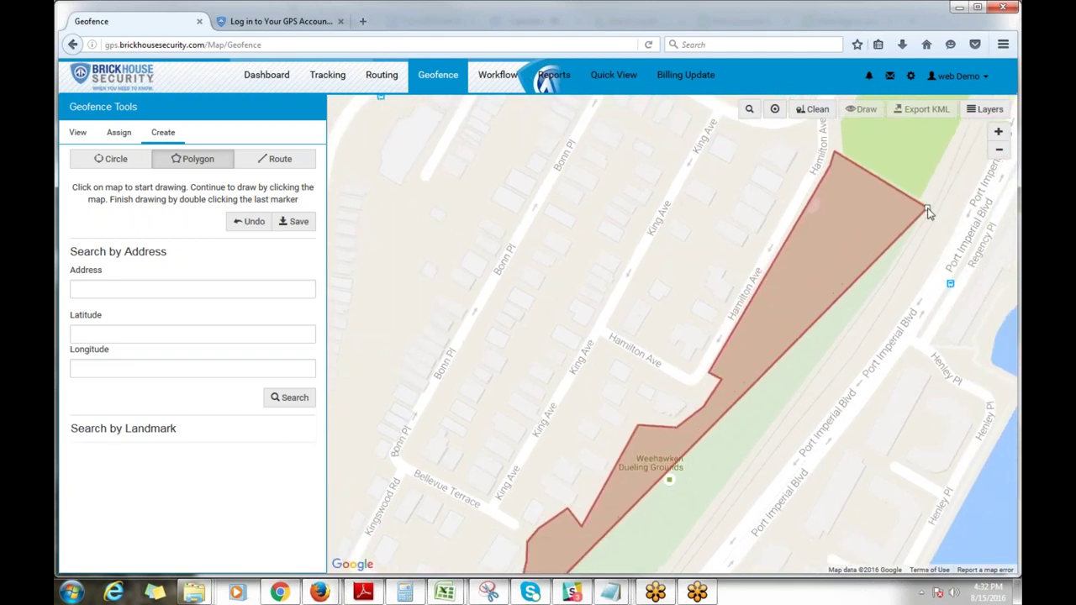
{"action": "left_click", "coordinate": [932, 205]}
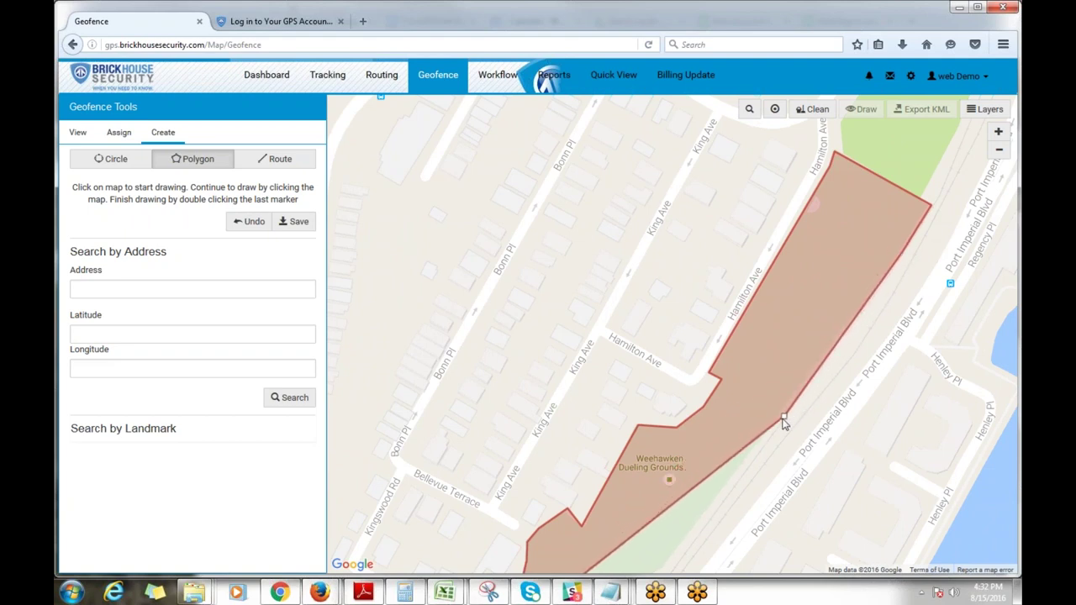
{"action": "left_click", "coordinate": [713, 505]}
{"action": "left_click_drag", "start_coordinate": [744, 462], "coordinate": [829, 329]}
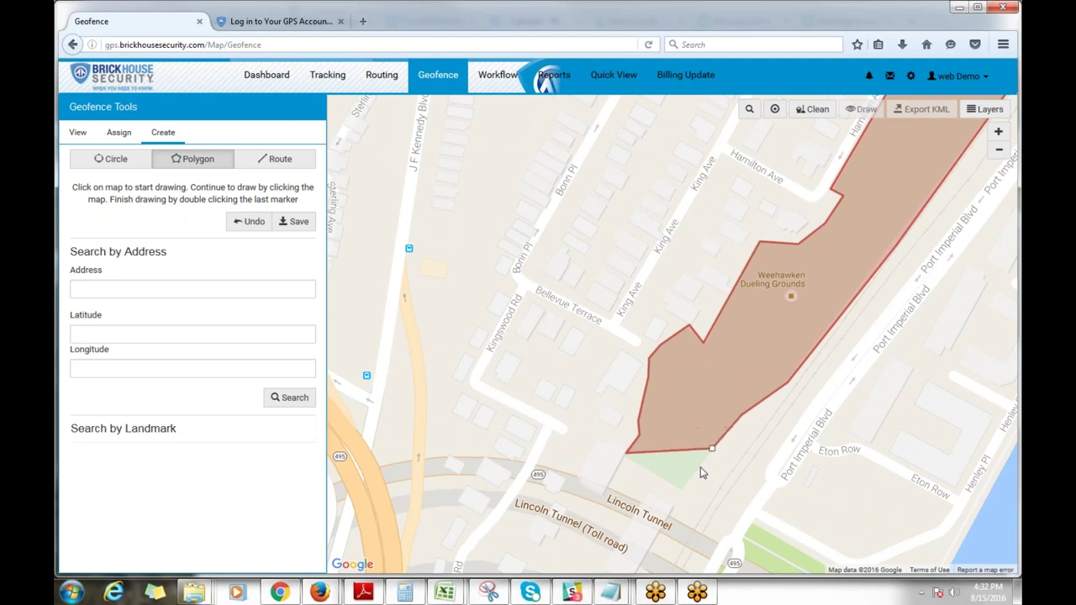
{"action": "left_click", "coordinate": [682, 492]}
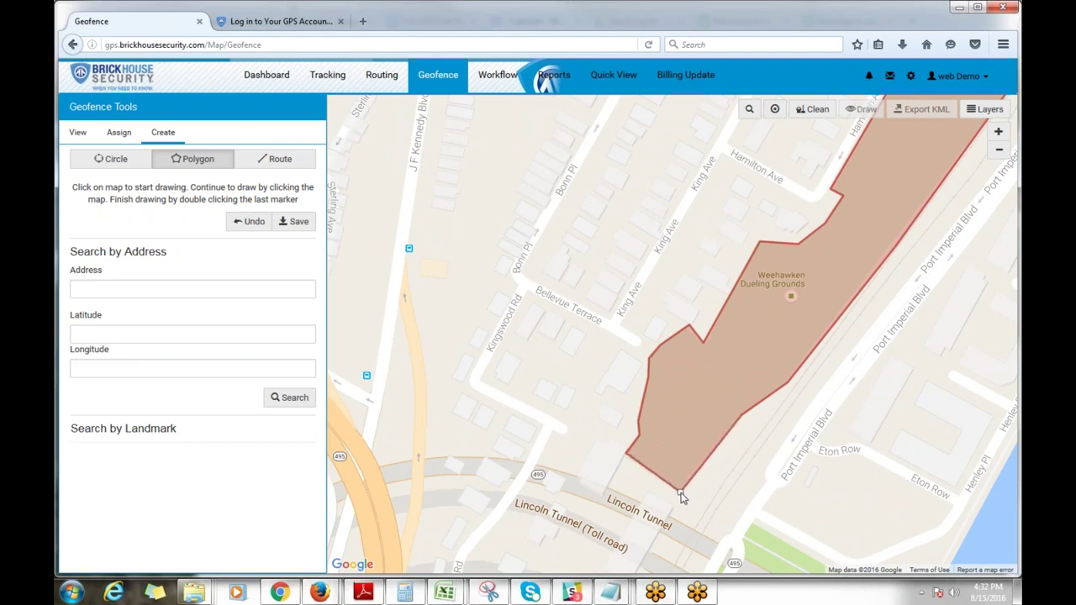
{"action": "double_click", "coordinate": [682, 495]}
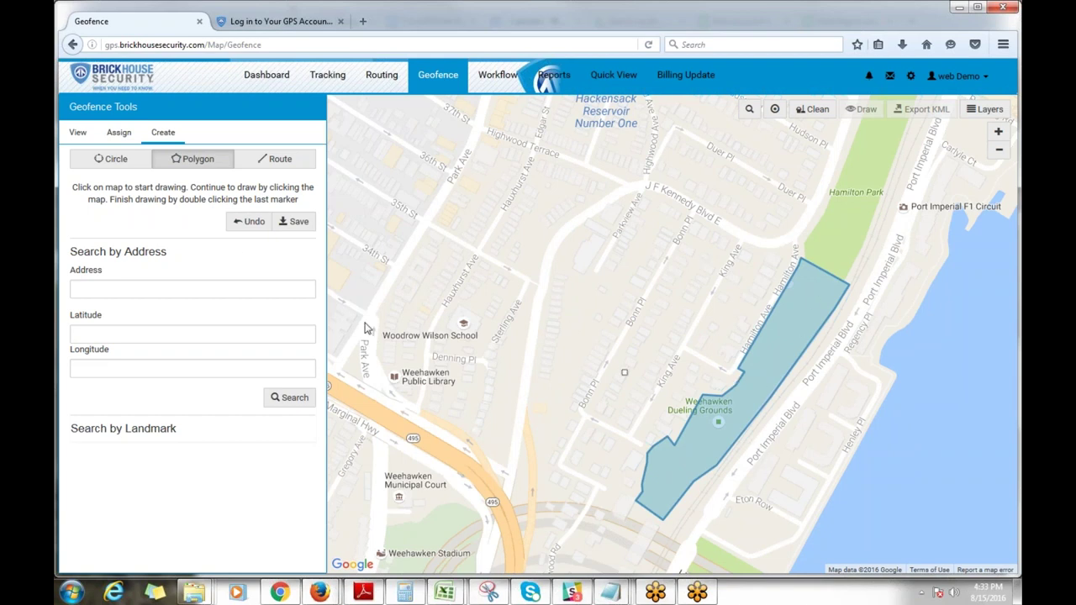
Step: Save the polygon as 'Weehawken Duel groups', described as the Aaron Burr–Alexander Hamilton duel site
{"action": "left_click", "coordinate": [294, 221]}
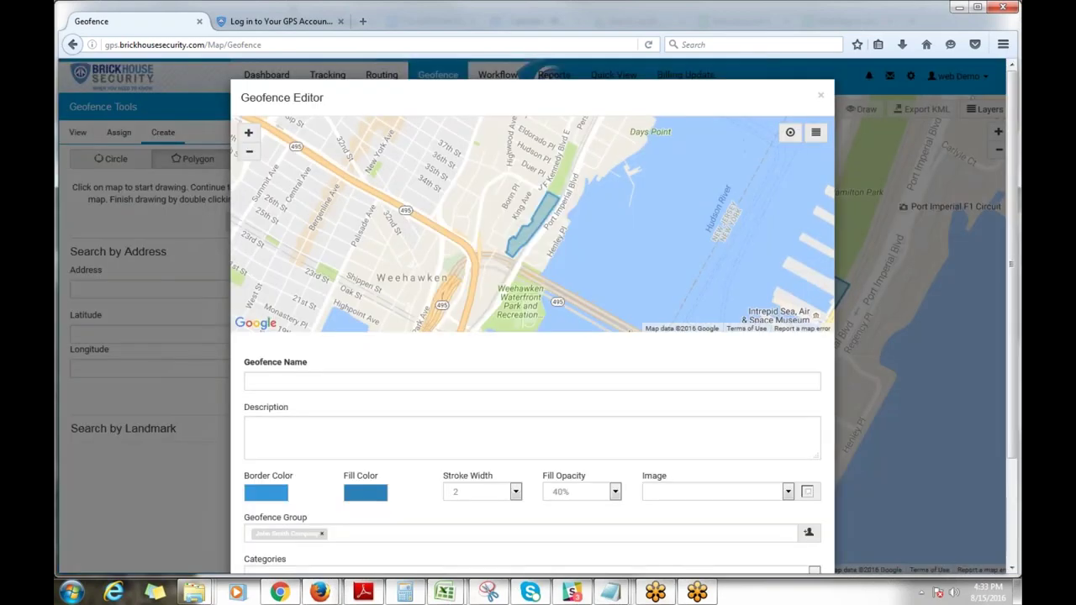
{"action": "left_click", "coordinate": [335, 382]}
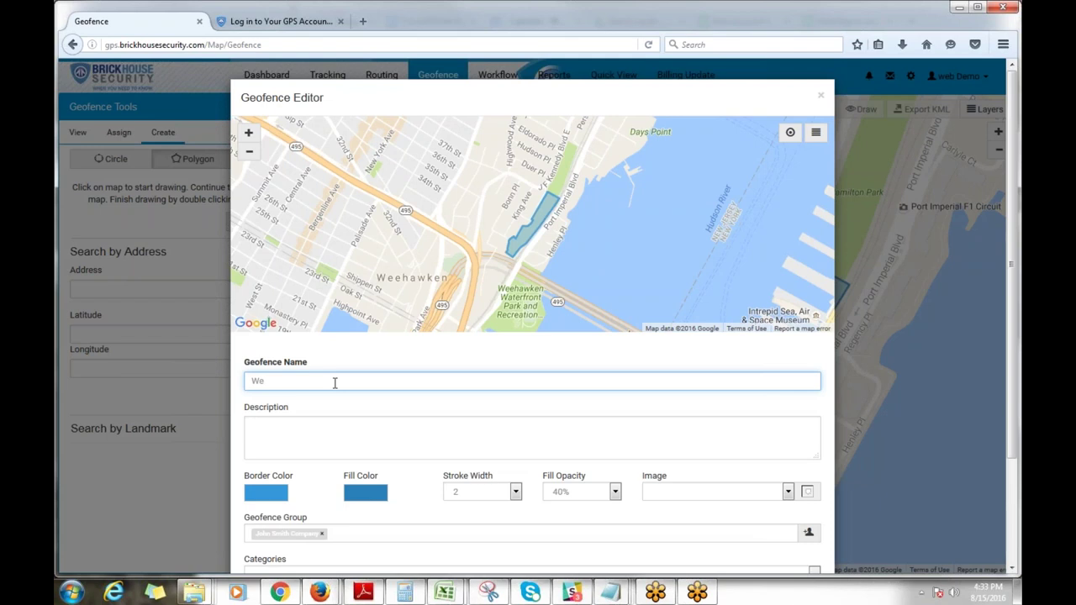
{"action": "type", "text": "Wehaw"}
{"action": "key", "text": "BackSpace"}
{"action": "key", "text": "BackSpace"}
{"action": "key", "text": "BackSpace"}
{"action": "type", "text": "e"}
{"action": "left_click", "coordinate": [351, 429]}
{"action": "type", "text": "Duel groups"}
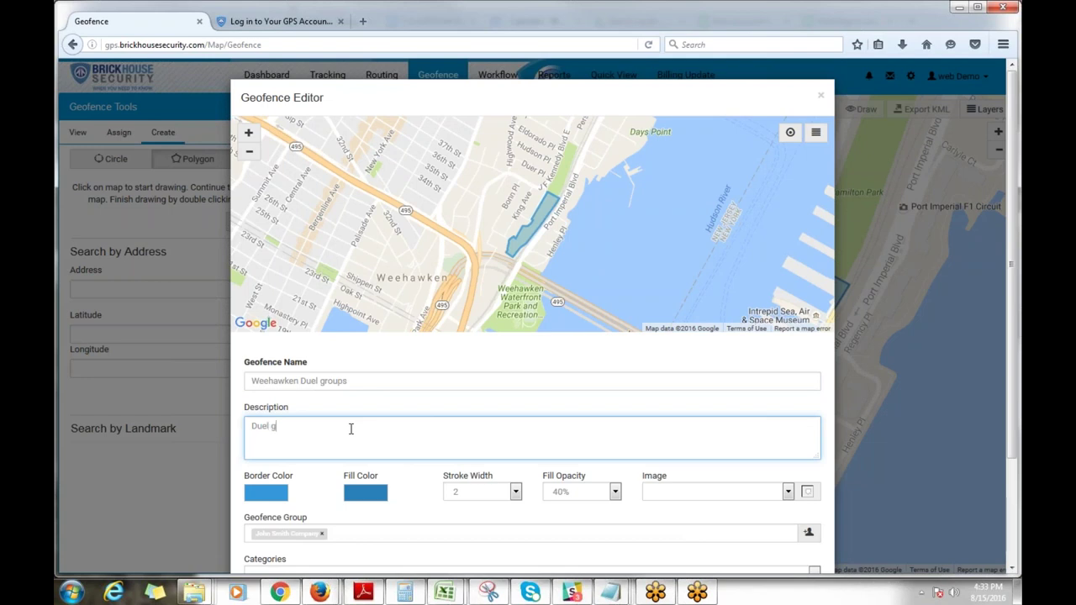
{"action": "type", "text": "ds, the duel between Aaro"}
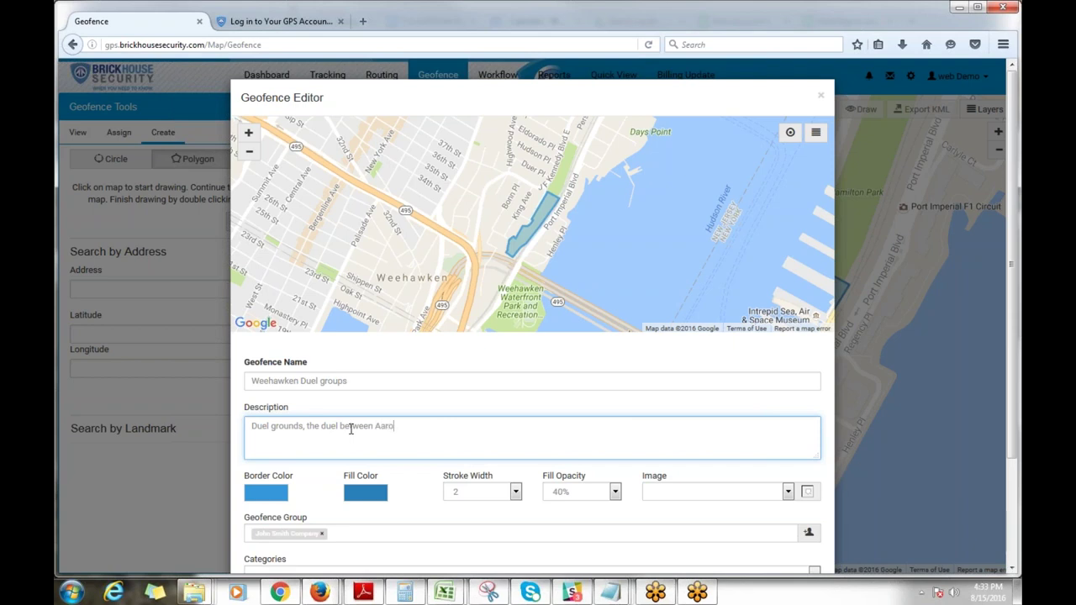
{"action": "type", "text": "n Burr and Alexander Hamilton"}
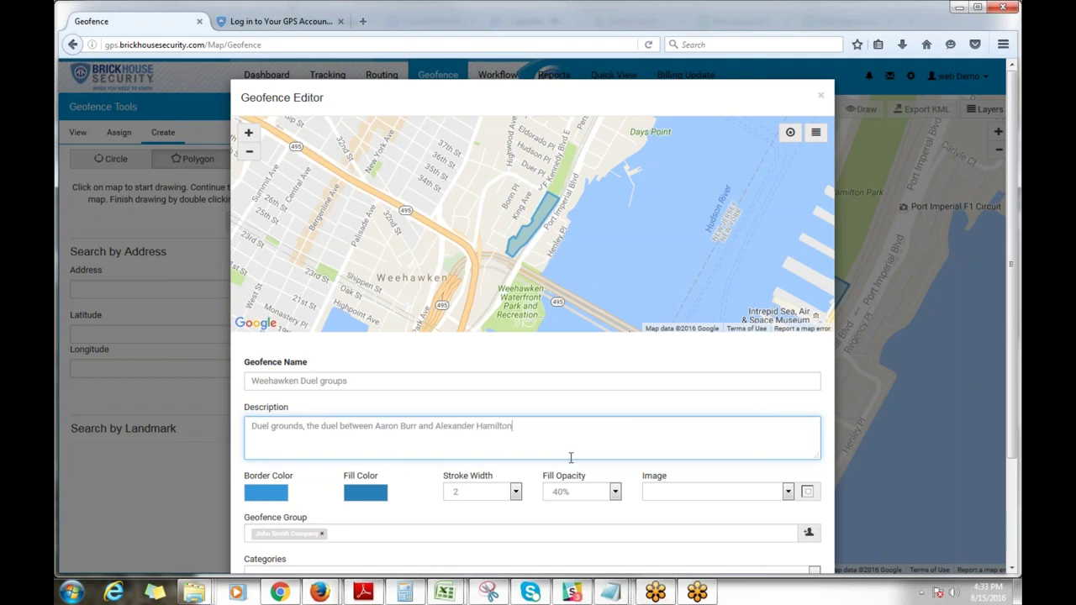
{"action": "scroll", "coordinate": [571, 457], "scroll_direction": "down", "scroll_amount": 3}
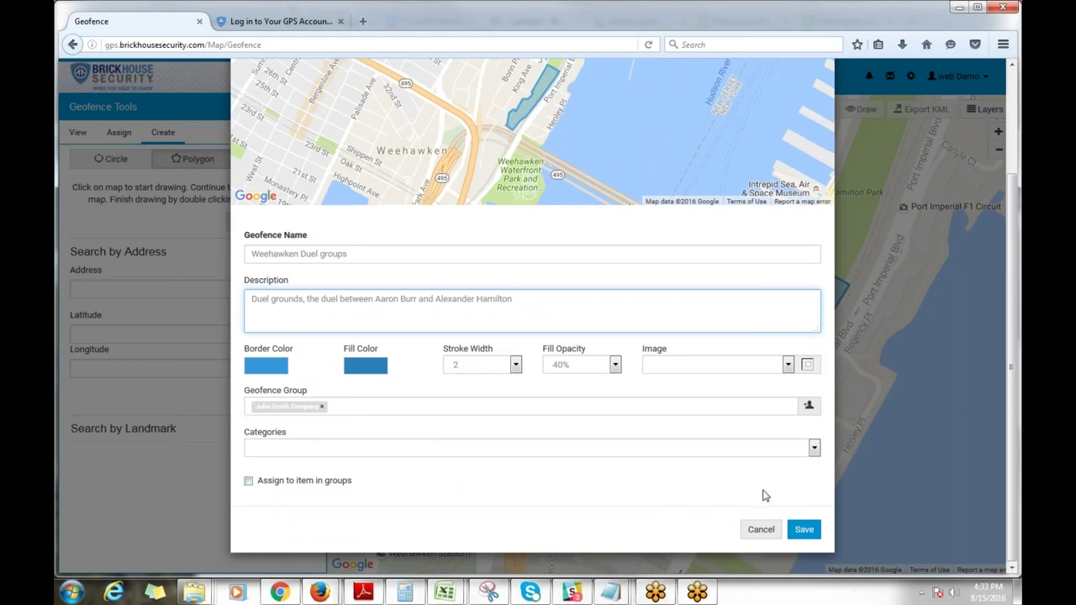
{"action": "left_click", "coordinate": [799, 530]}
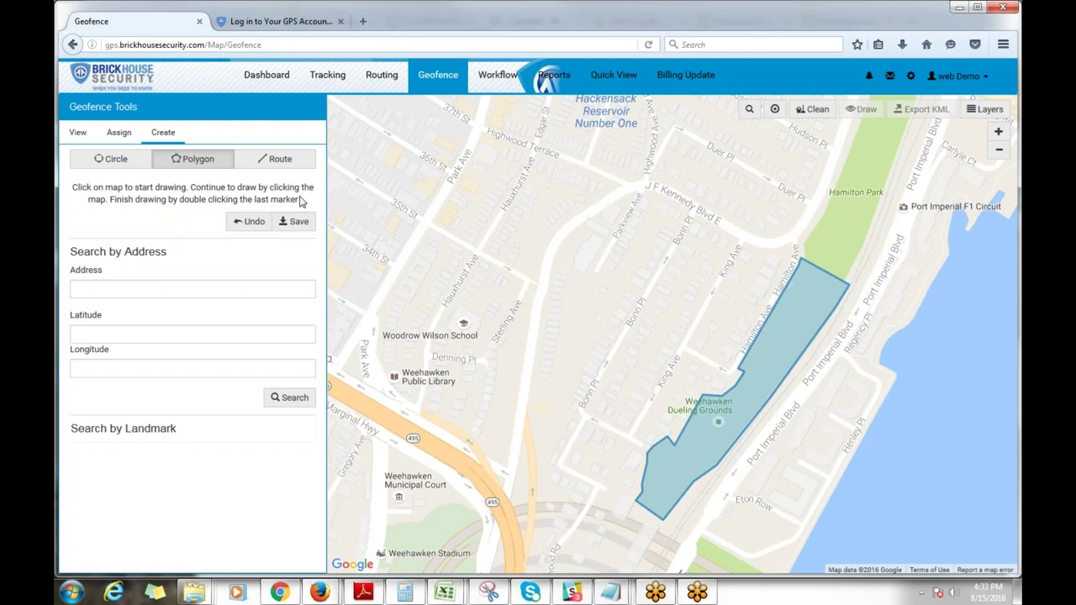
Step: Clear the polygon and start a route geofence down Port Imperial Blvd's north end
{"action": "left_click", "coordinate": [812, 113]}
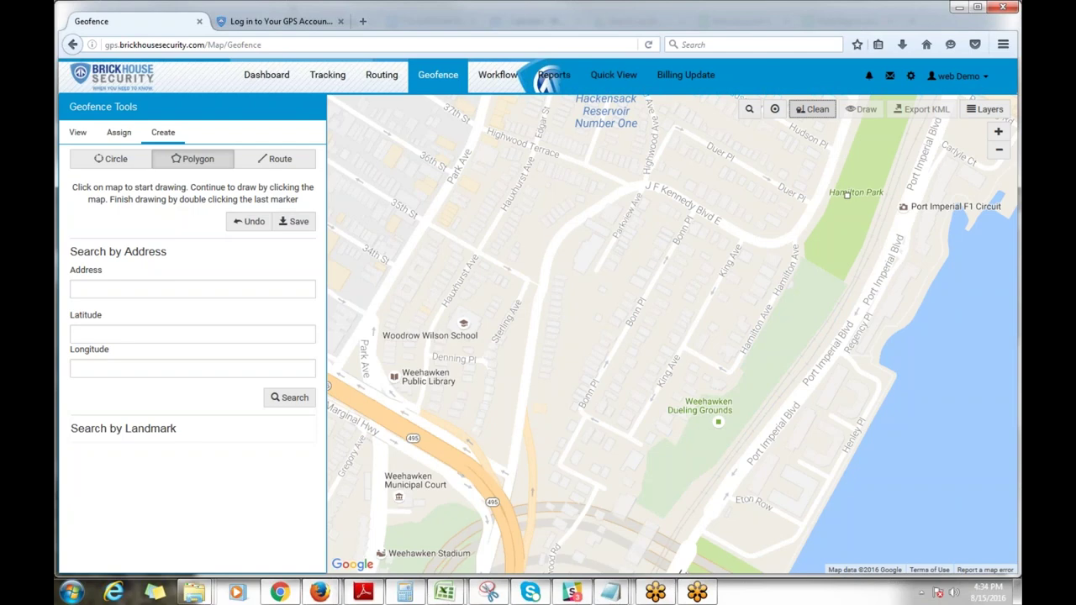
{"action": "left_click", "coordinate": [290, 165]}
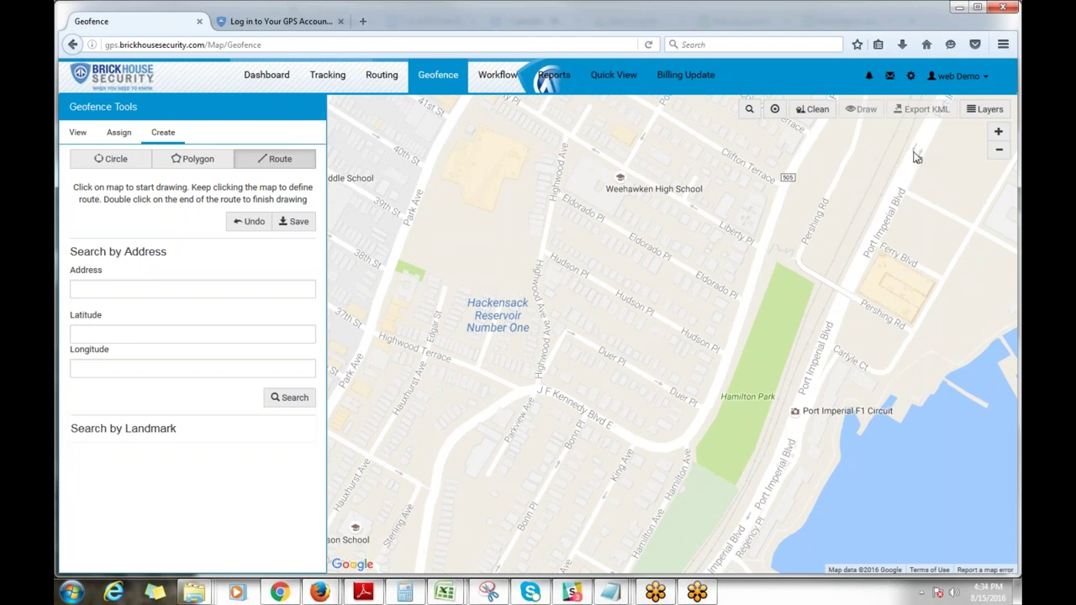
{"action": "left_click", "coordinate": [903, 170]}
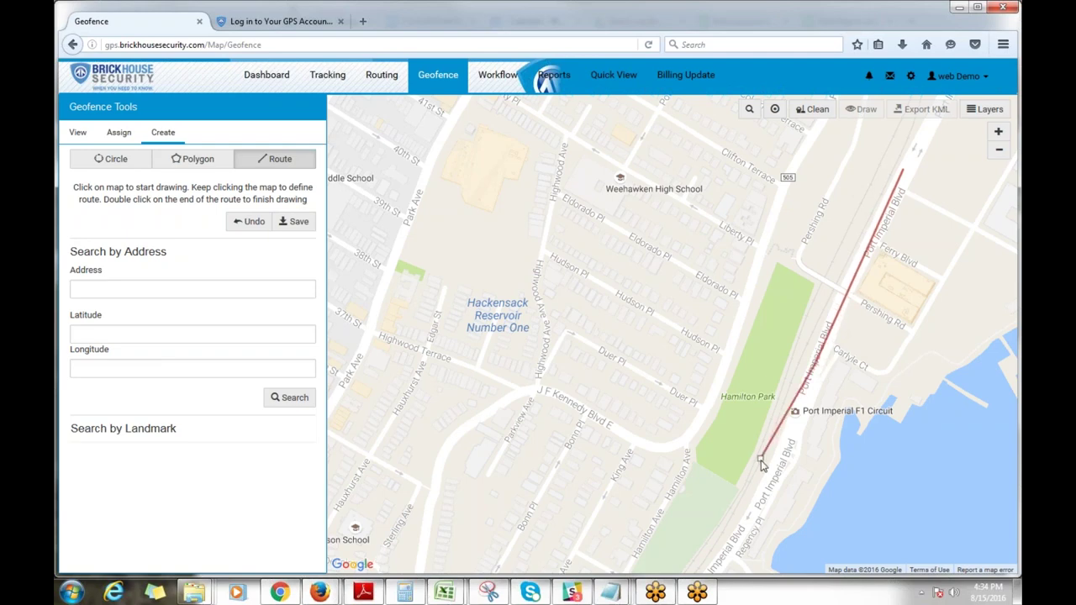
{"action": "left_click_drag", "start_coordinate": [728, 550], "coordinate": [881, 316]}
{"action": "left_click", "coordinate": [881, 316]}
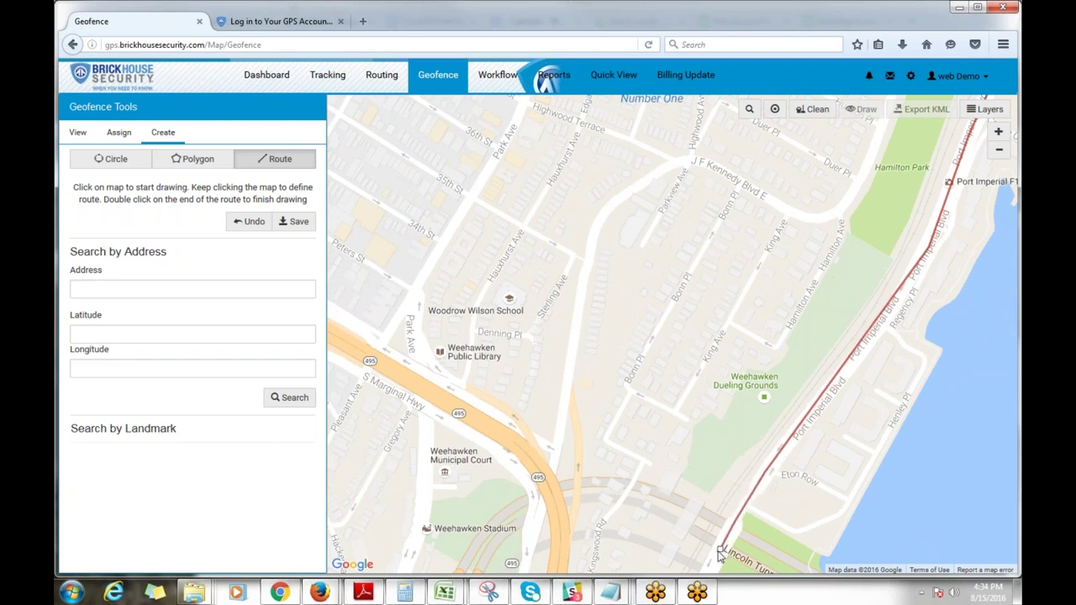
Step: Extend the route south past the Lincoln Tunnel, finish it, and bring up its save form
{"action": "left_click_drag", "start_coordinate": [718, 551], "coordinate": [840, 351]}
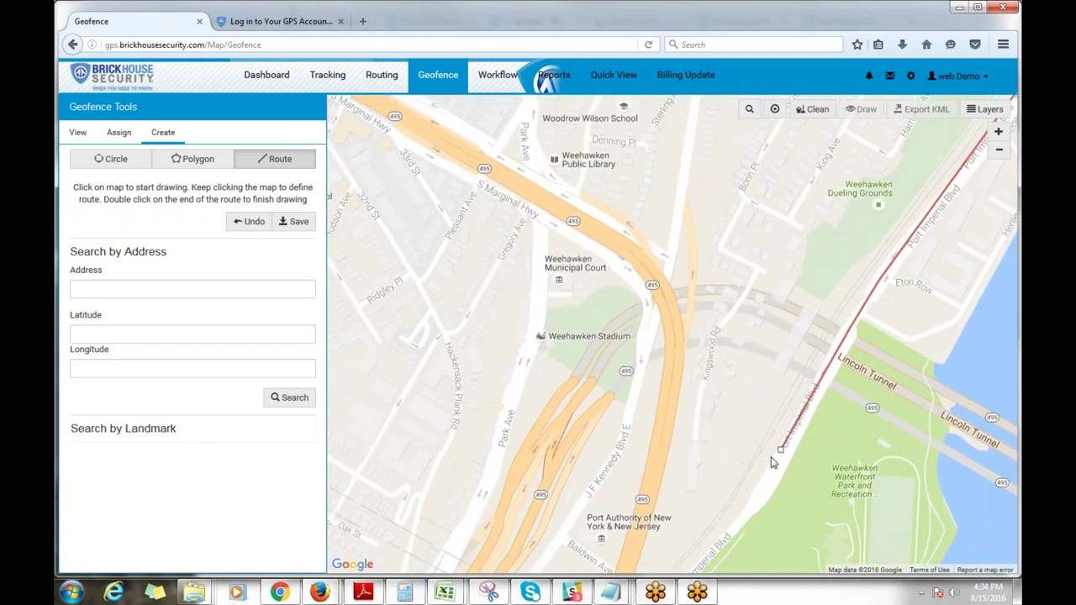
{"action": "left_click", "coordinate": [767, 487]}
{"action": "left_click_drag", "start_coordinate": [726, 532], "coordinate": [841, 420]}
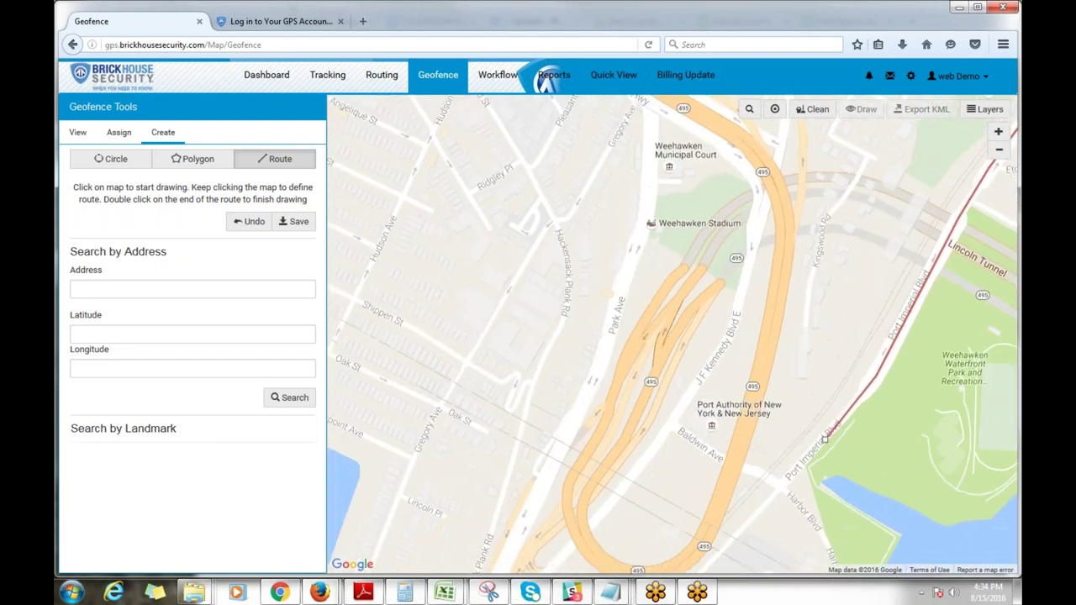
{"action": "double_click", "coordinate": [782, 488]}
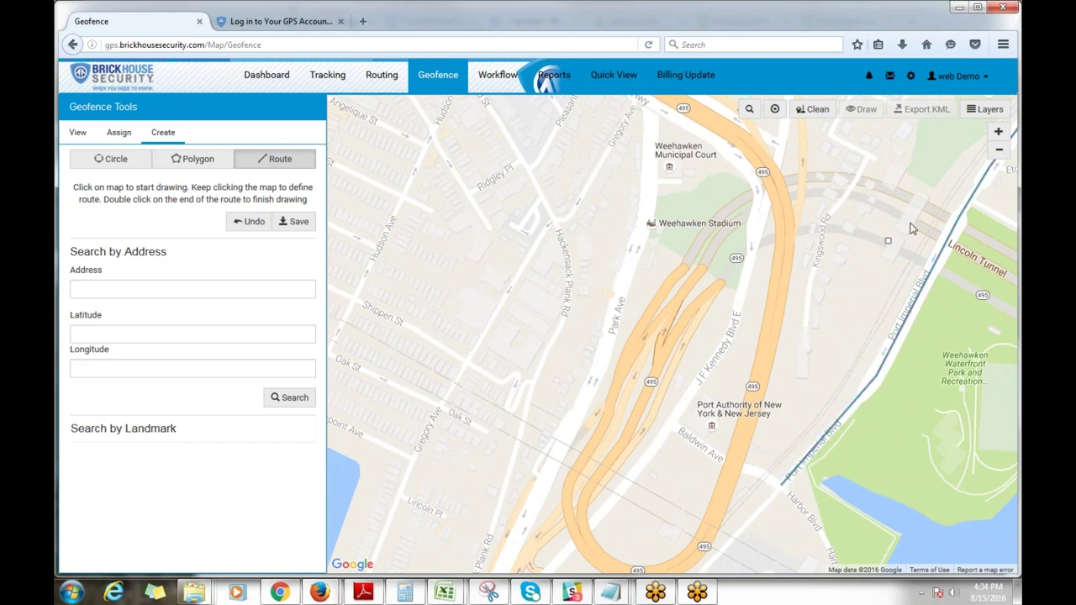
{"action": "left_click", "coordinate": [294, 221]}
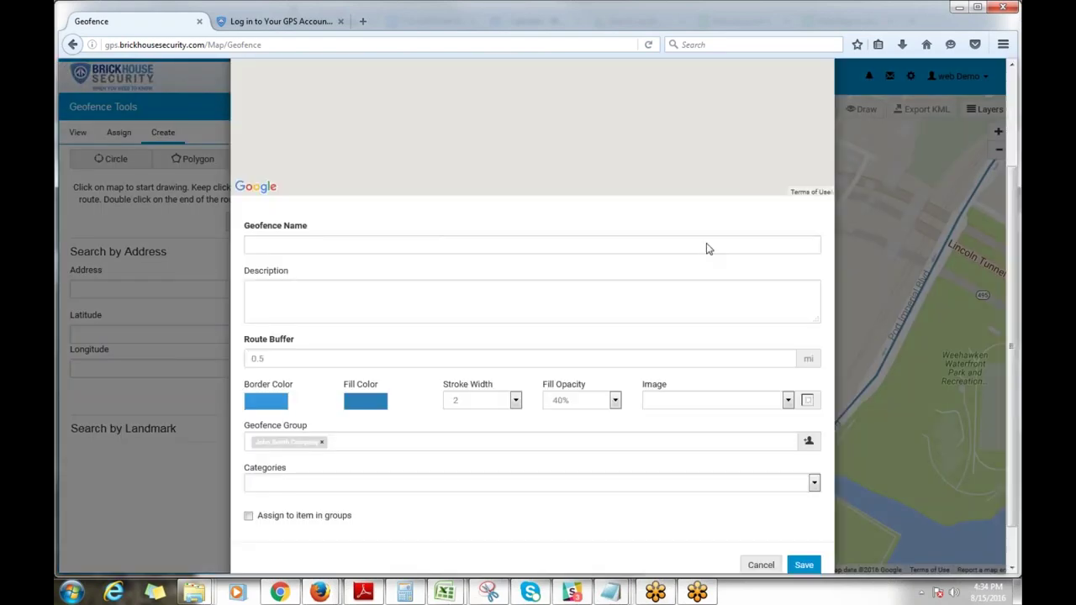
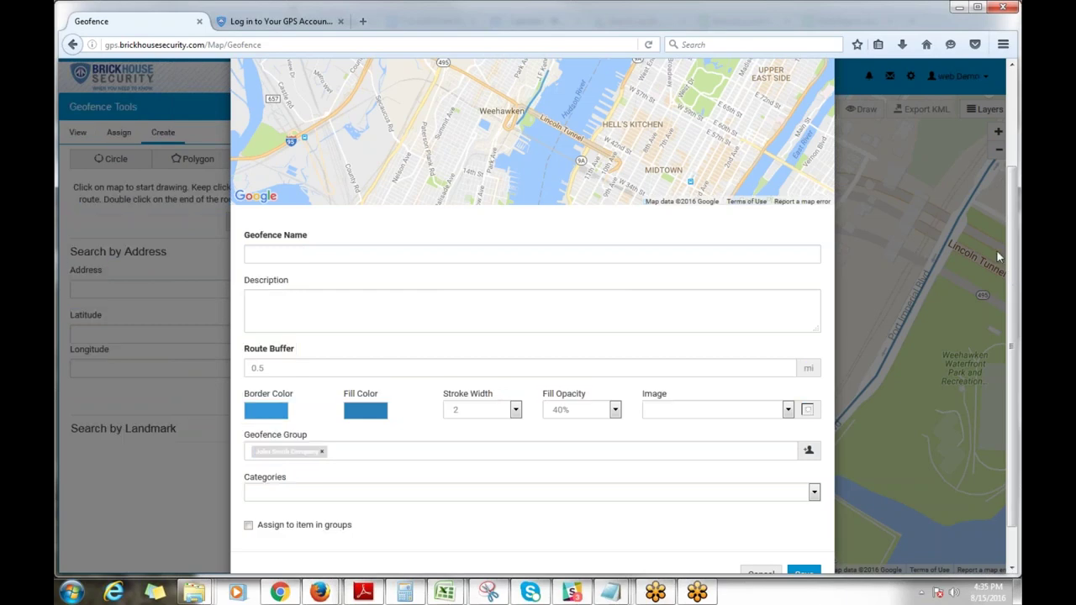
Step: Close the Geofence Editor and show the Assign list of 14 tracked devices
{"action": "scroll", "coordinate": [1013, 237], "scroll_direction": "up", "scroll_amount": 3}
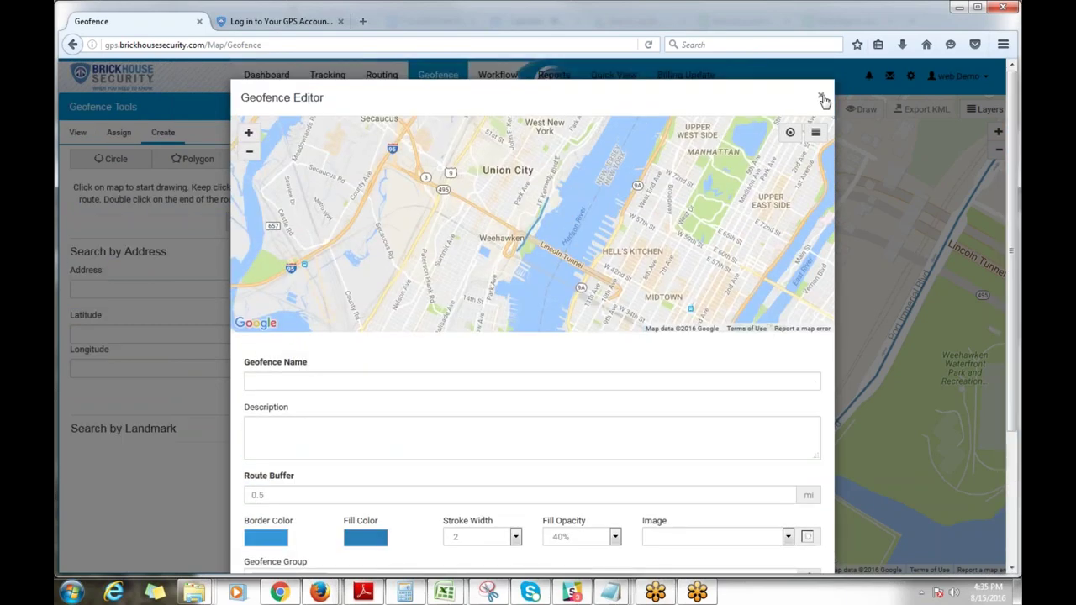
{"action": "left_click", "coordinate": [821, 98]}
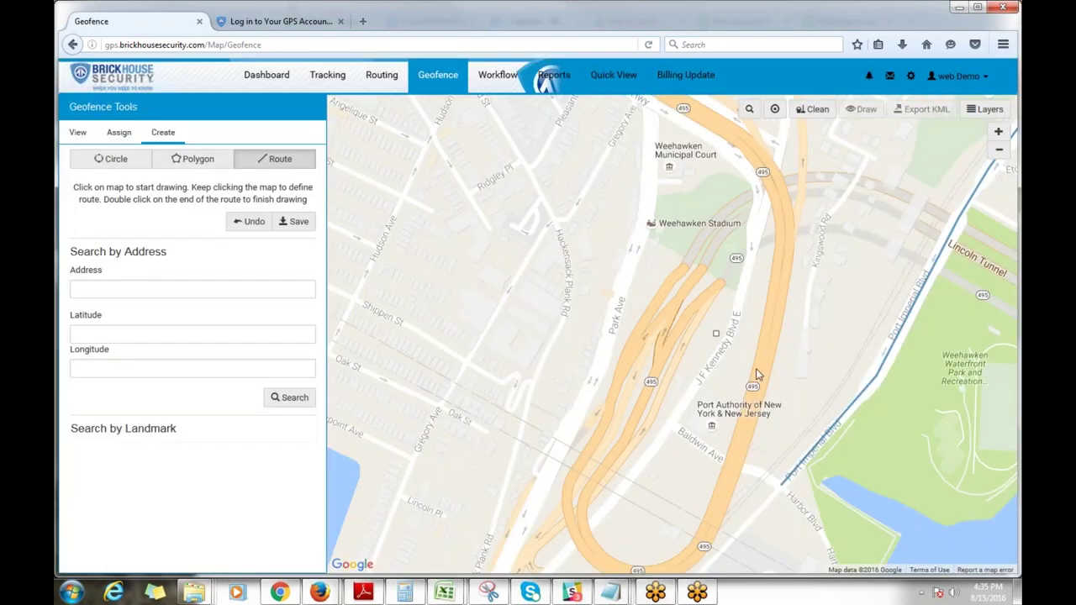
{"action": "left_click", "coordinate": [471, 234]}
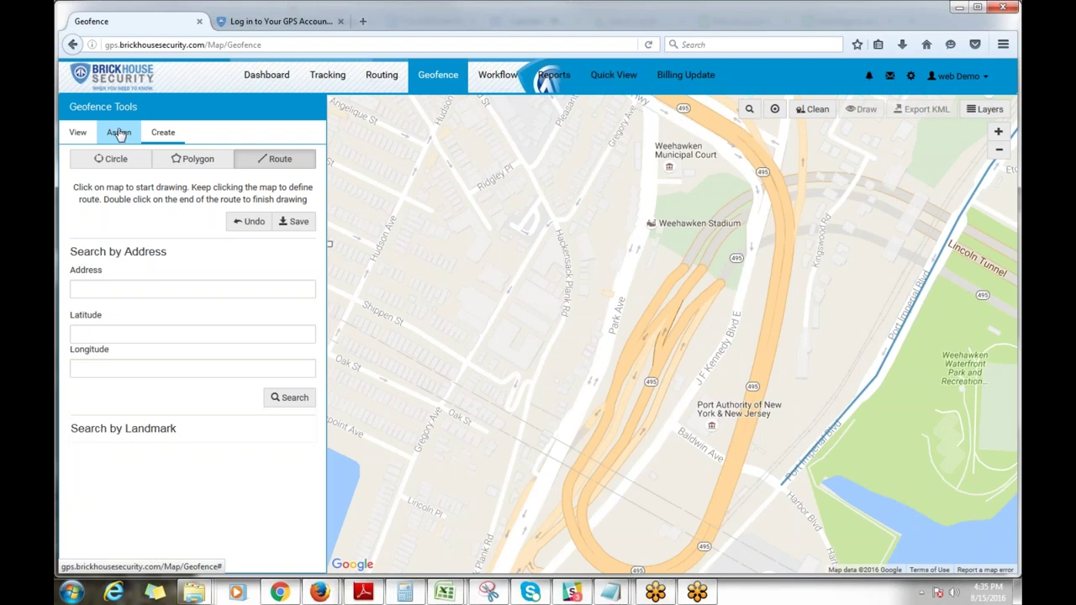
{"action": "left_click", "coordinate": [119, 134]}
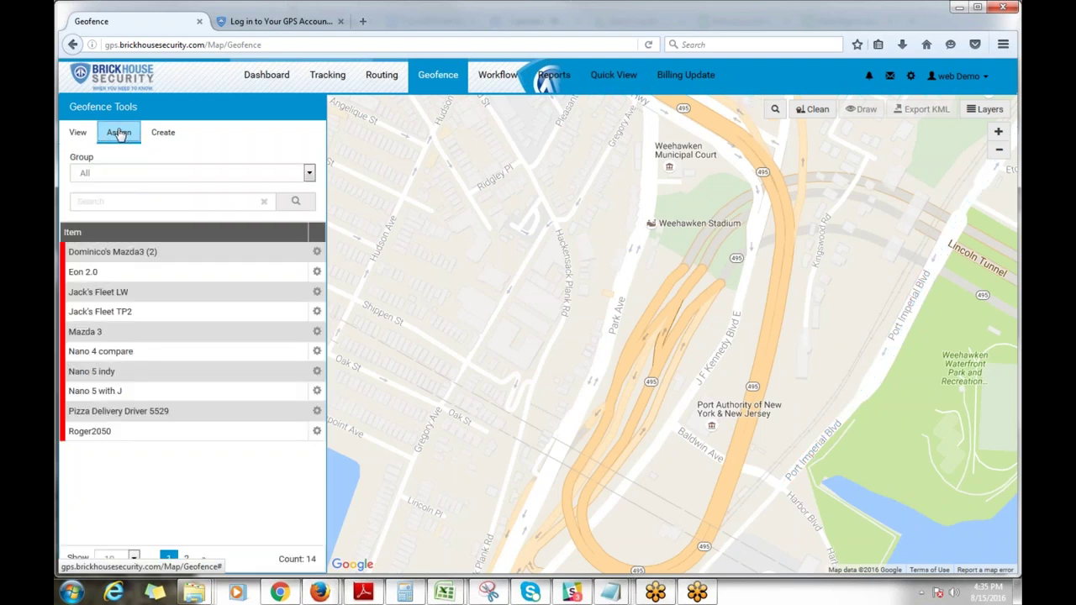
Step: For the Mazda3, tick the mazda 3 home and Lincoln Park, Jersey City geofences on page 2
{"action": "left_click", "coordinate": [317, 251]}
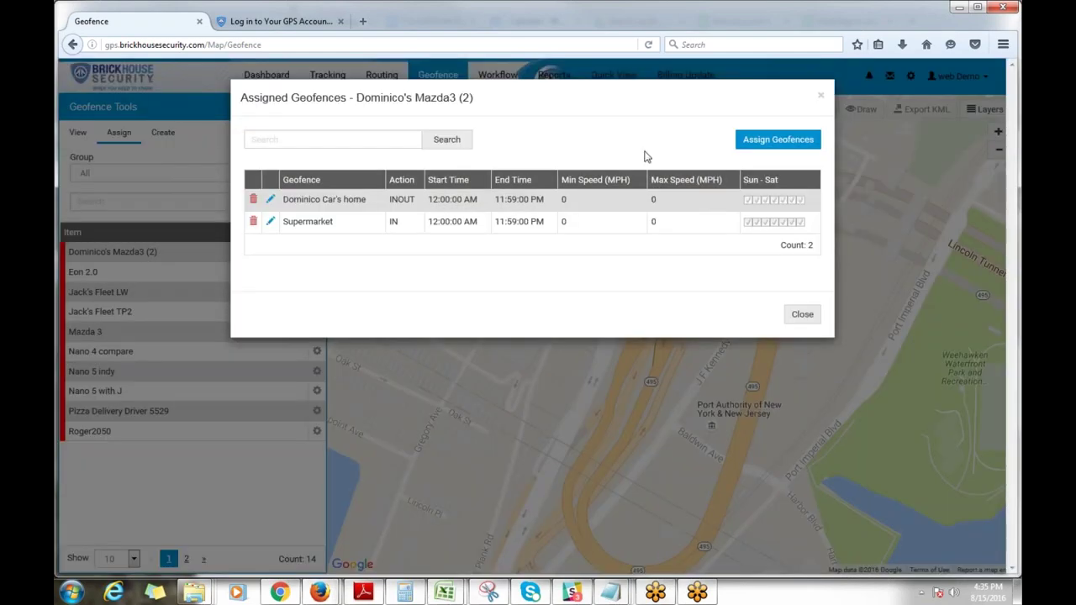
{"action": "left_click", "coordinate": [778, 139]}
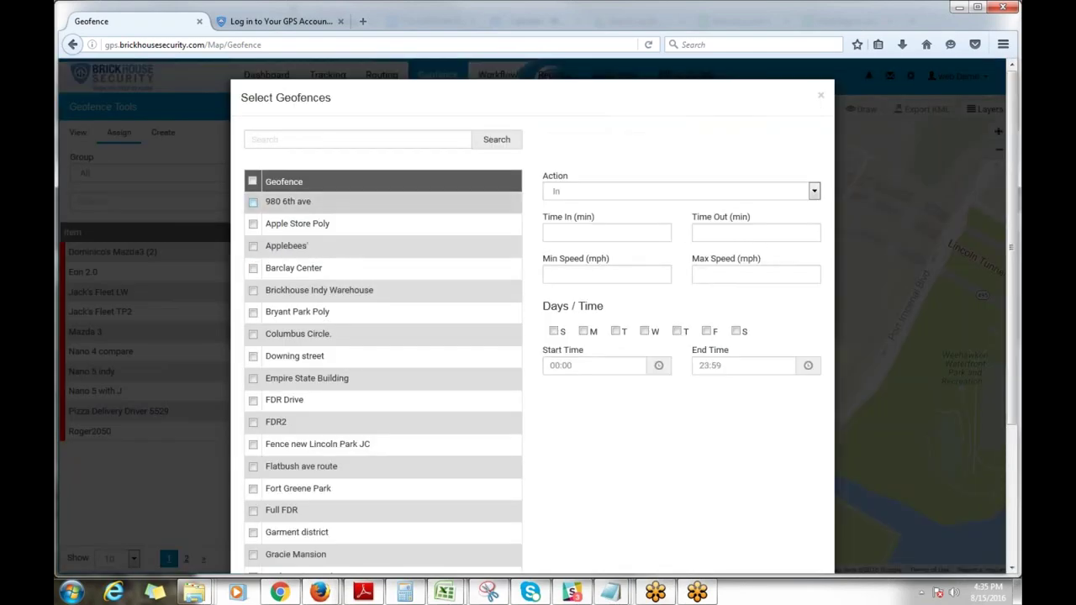
{"action": "scroll", "coordinate": [284, 220], "scroll_direction": "down", "scroll_amount": 3}
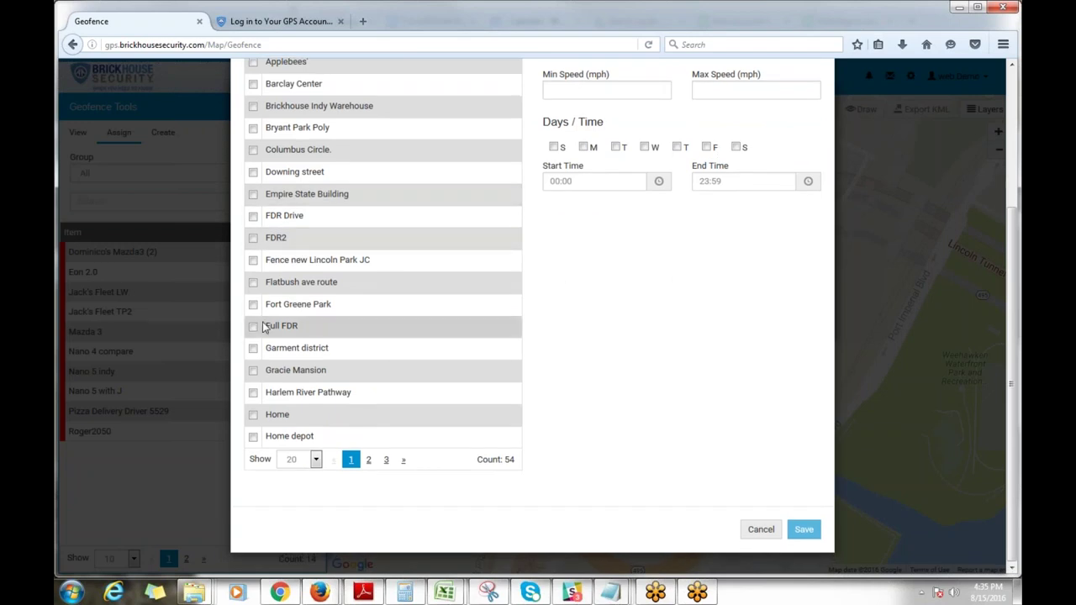
{"action": "scroll", "coordinate": [336, 304], "scroll_direction": "up", "scroll_amount": 1}
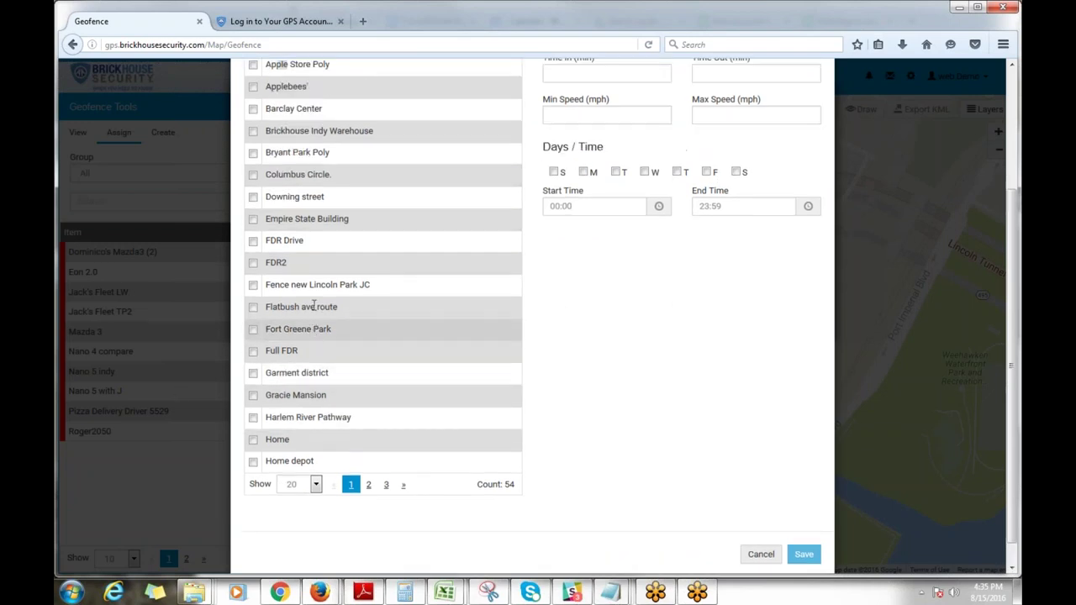
{"action": "left_click", "coordinate": [367, 495]}
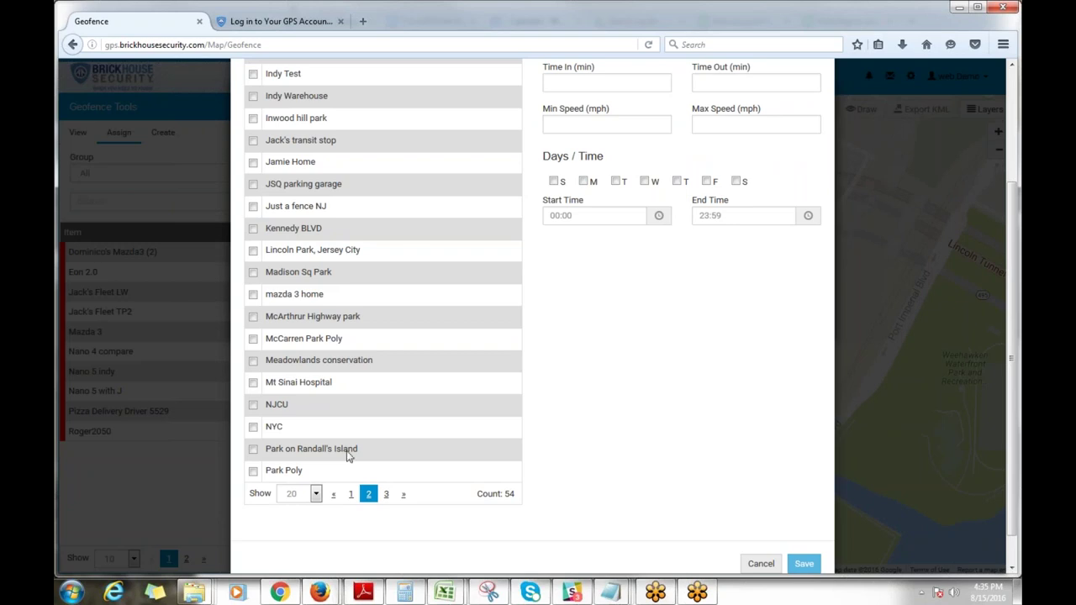
{"action": "left_click", "coordinate": [253, 294]}
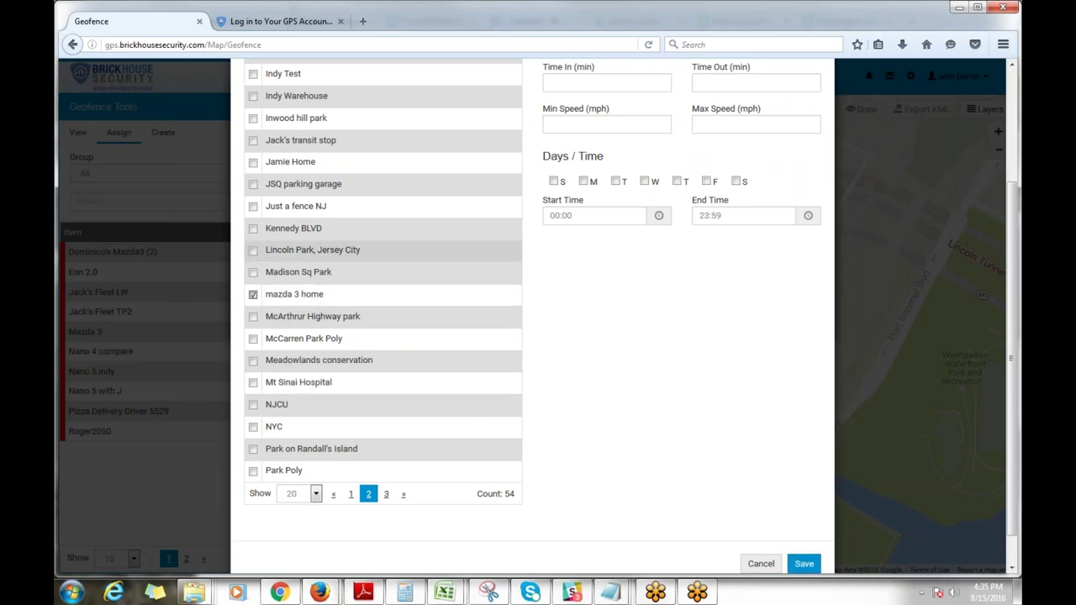
{"action": "left_click", "coordinate": [253, 250]}
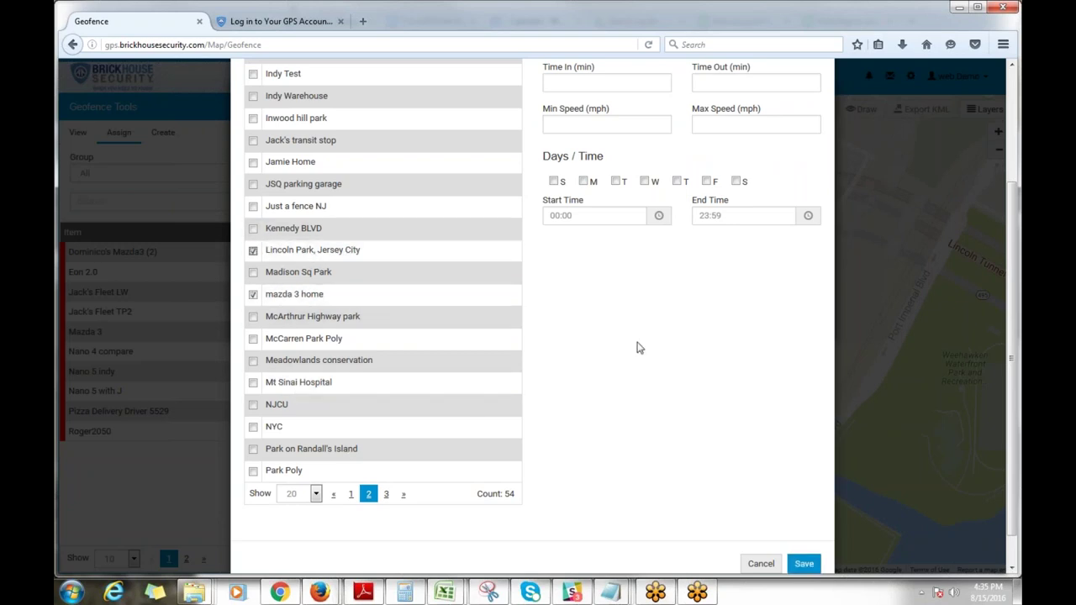
{"action": "scroll", "coordinate": [635, 347], "scroll_direction": "up", "scroll_amount": 3}
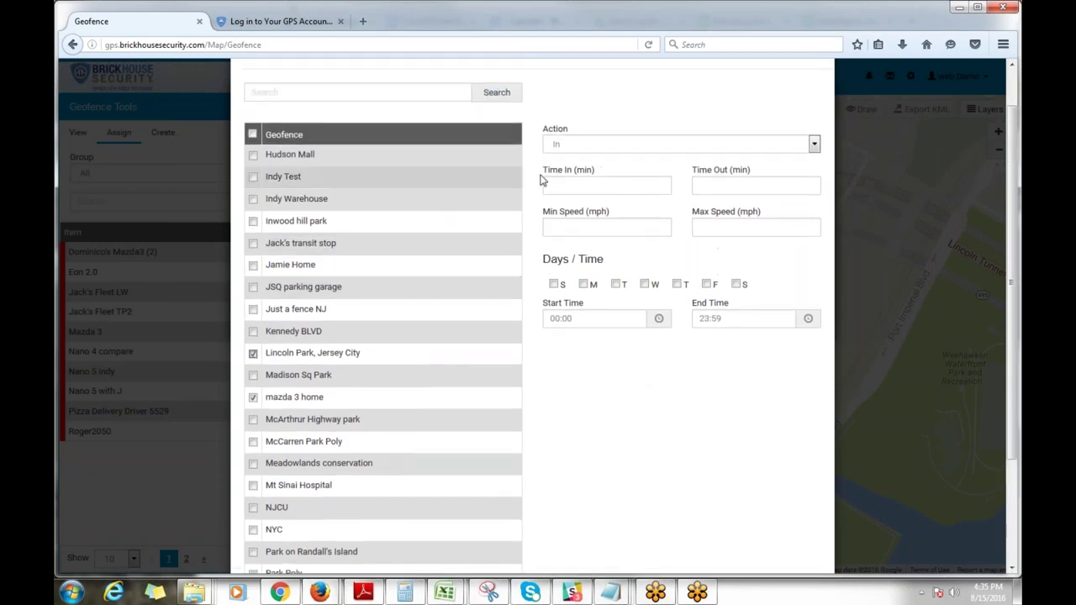
{"action": "left_click", "coordinate": [600, 145]}
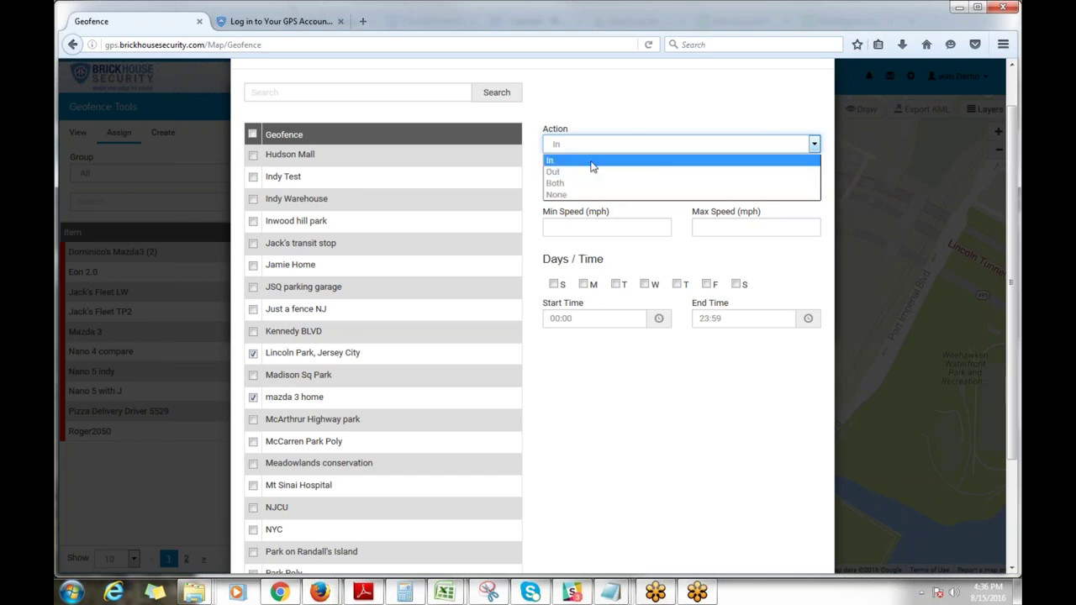
Step: Set the geofence Action to Both, then step through the Time In, Time Out and minimum speed fields
{"action": "left_click", "coordinate": [601, 183]}
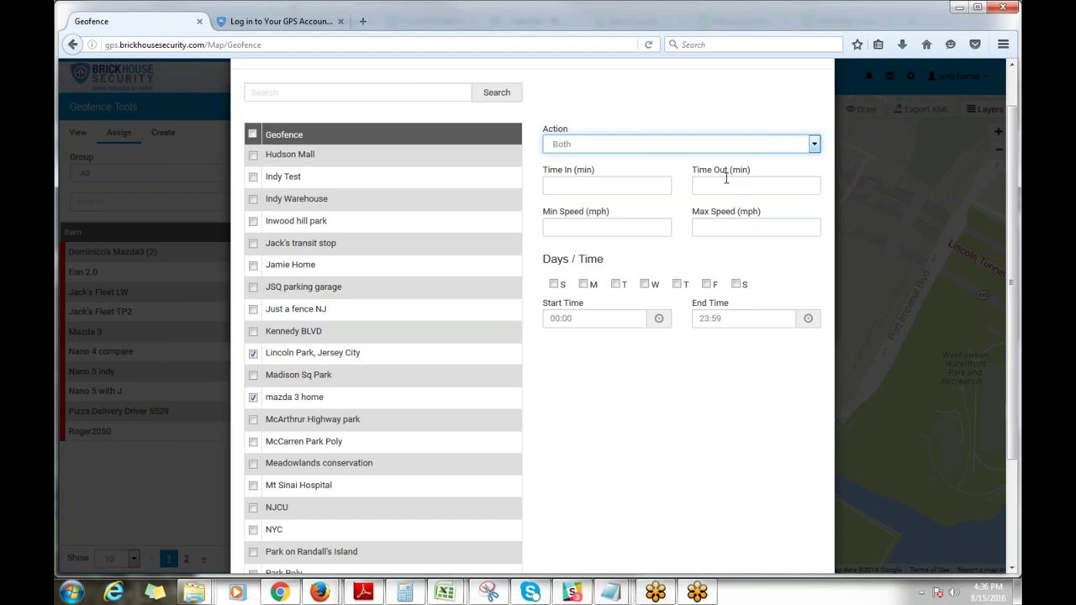
{"action": "left_click", "coordinate": [627, 185]}
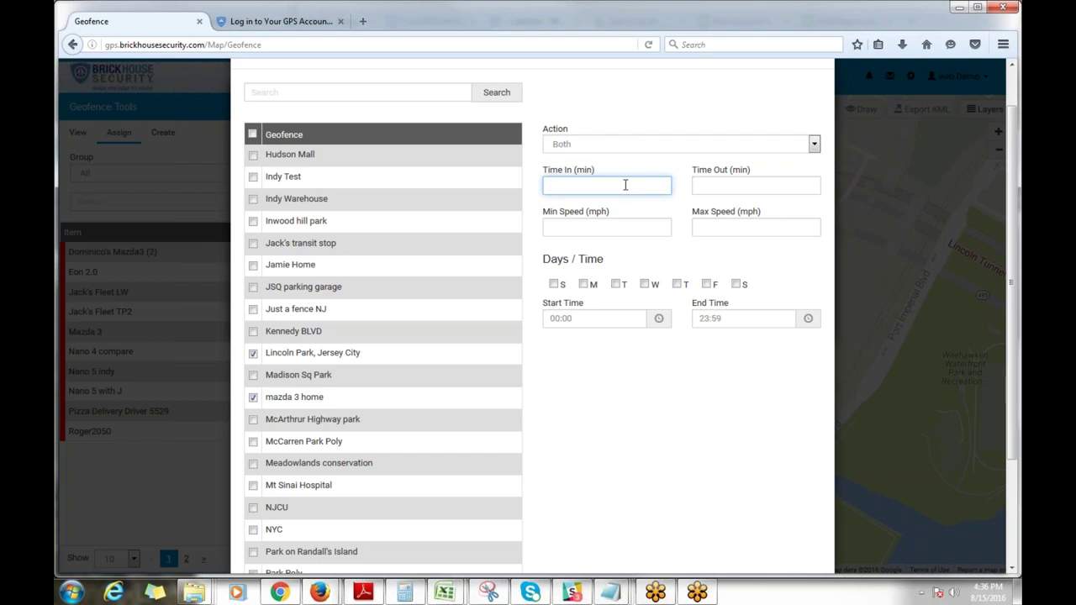
{"action": "left_click", "coordinate": [703, 188]}
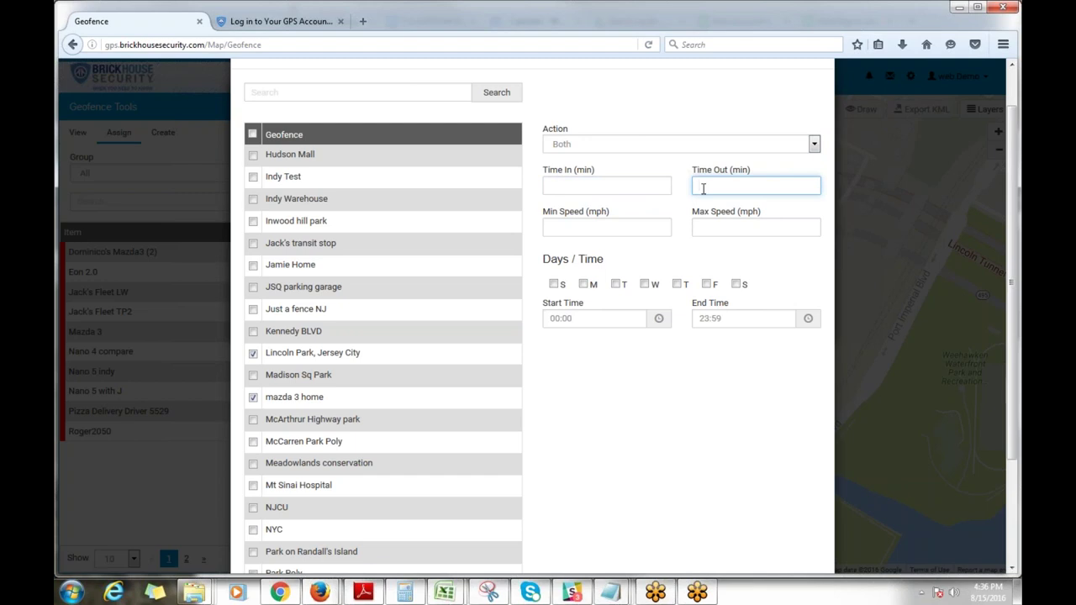
{"action": "left_click", "coordinate": [599, 227]}
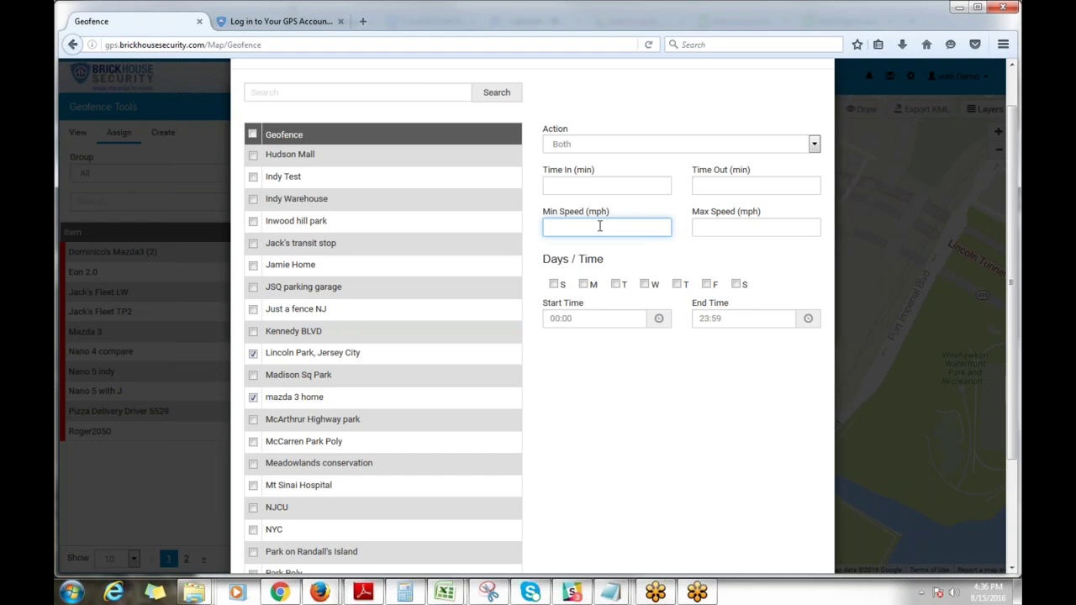
Step: Tick all seven day checkboxes, Sunday through Saturday, for the 00:00–23:59 window
{"action": "left_click", "coordinate": [560, 285]}
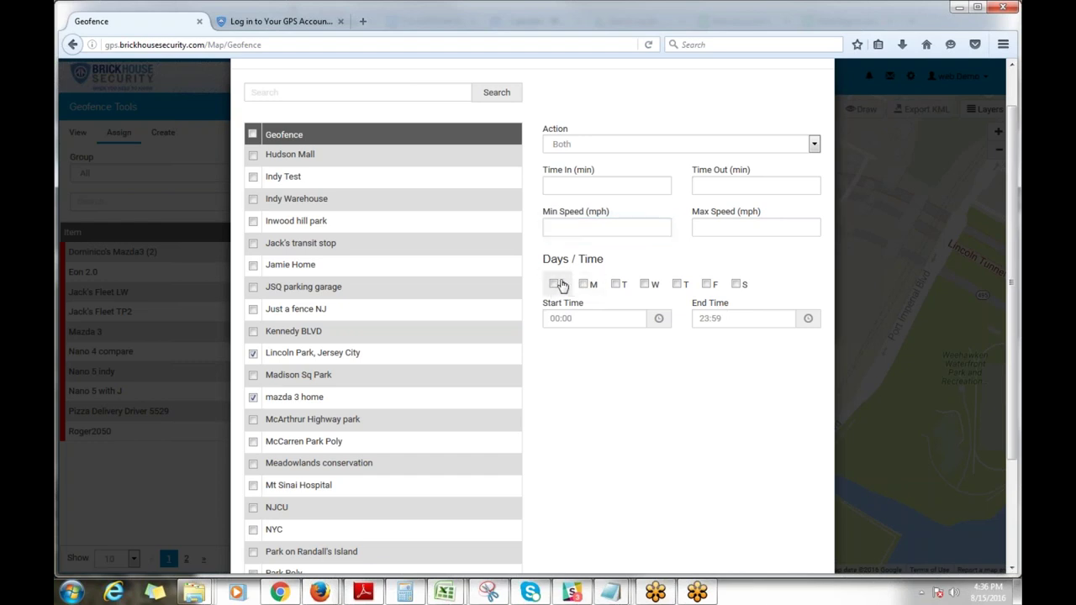
{"action": "left_click", "coordinate": [555, 284]}
{"action": "left_click", "coordinate": [583, 284]}
{"action": "left_click", "coordinate": [622, 286]}
{"action": "left_click", "coordinate": [646, 285]}
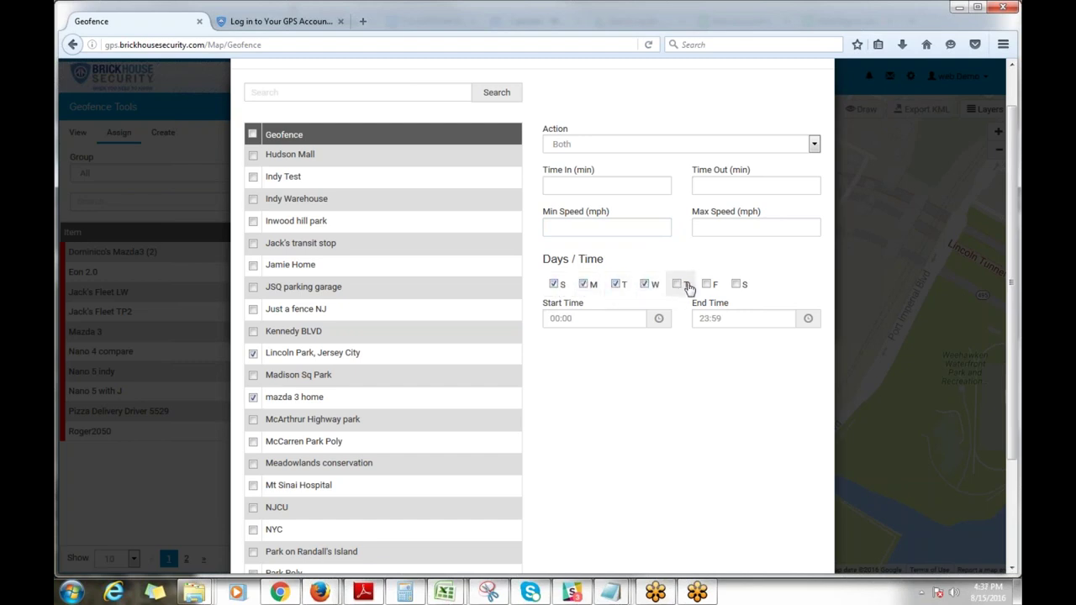
{"action": "left_click", "coordinate": [678, 284]}
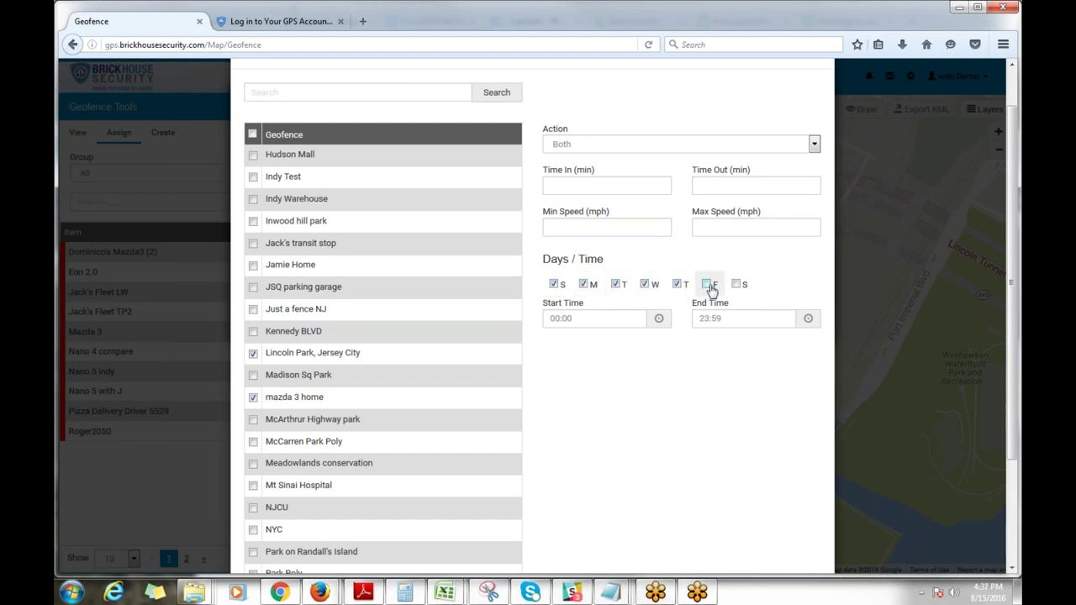
{"action": "left_click", "coordinate": [709, 286]}
{"action": "left_click", "coordinate": [737, 285]}
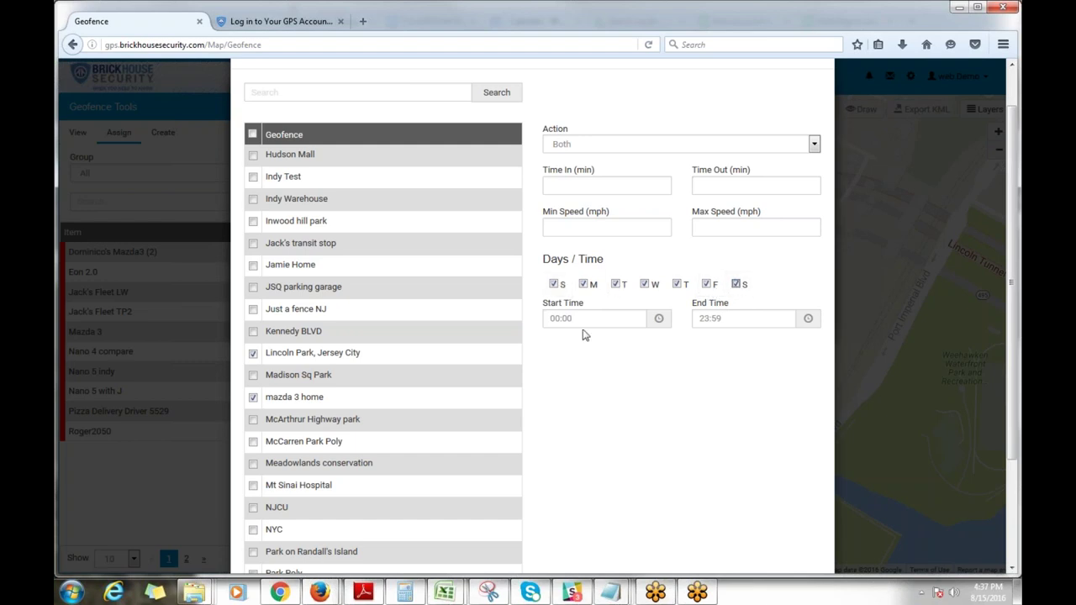
{"action": "scroll", "coordinate": [673, 341], "scroll_direction": "down", "scroll_amount": 3}
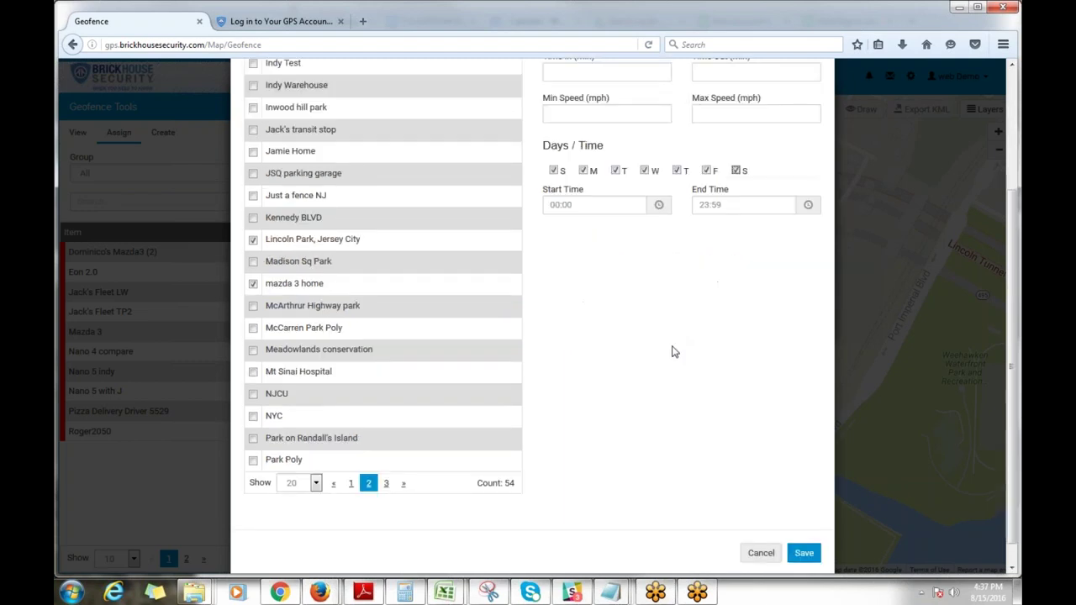
Step: Save the mazda 3 home and Lincoln Park assignments and close the Assigned Geofences list
{"action": "left_click", "coordinate": [801, 529]}
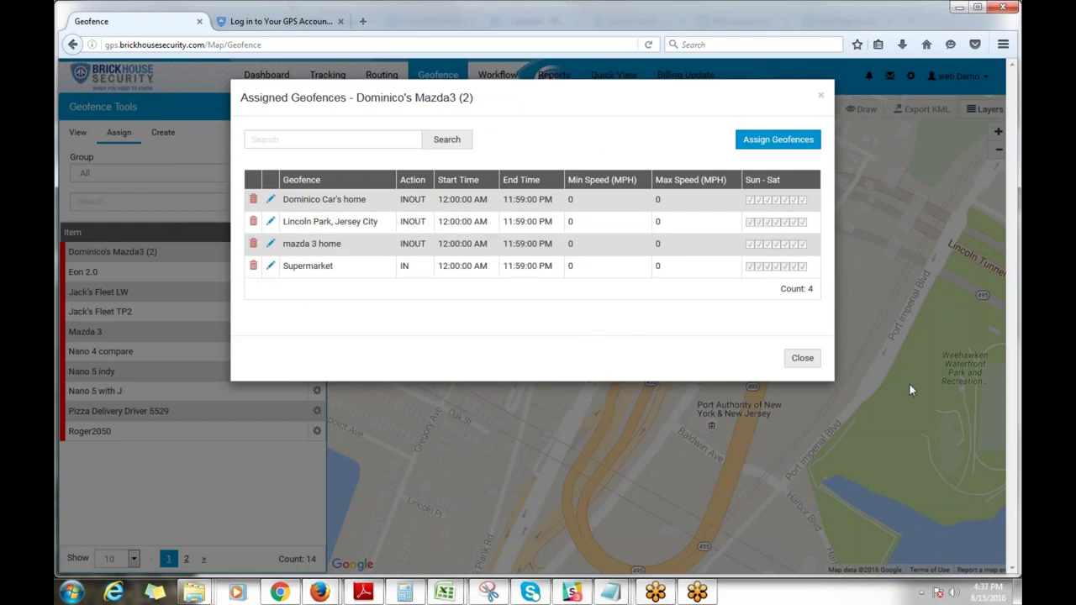
{"action": "left_click", "coordinate": [814, 359]}
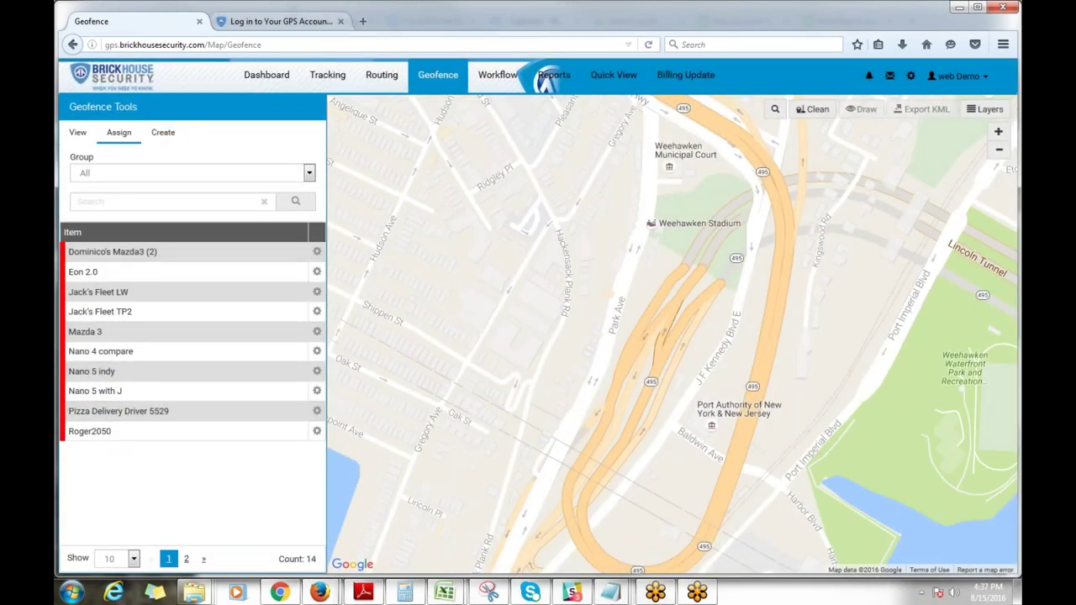
Step: From the dashboard's group vehicle list, edit the second Mazda3 and go to Setup Alerts
{"action": "left_click", "coordinate": [267, 74]}
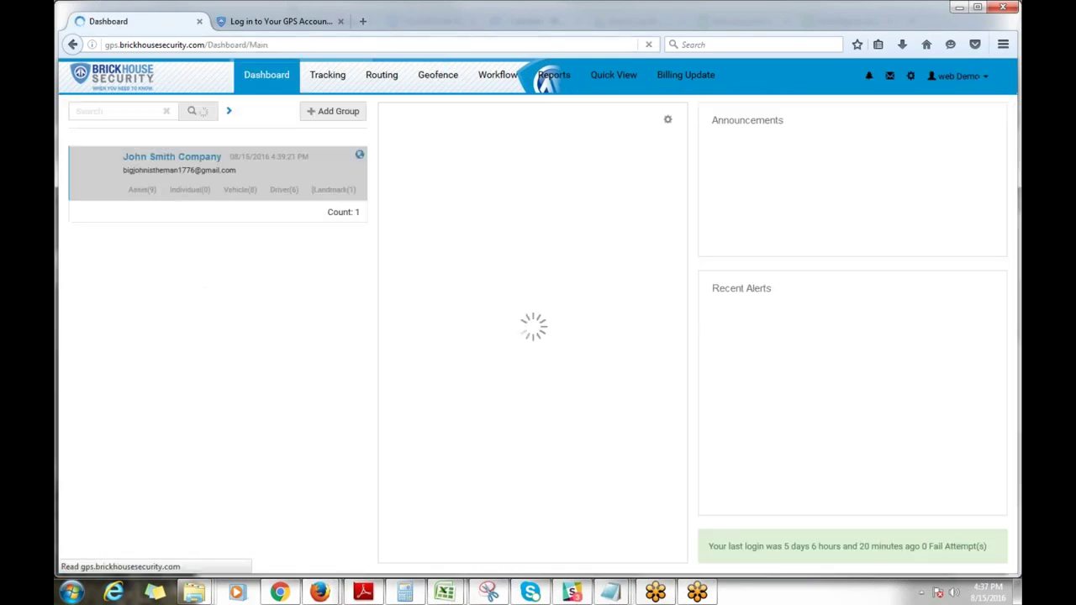
{"action": "left_click", "coordinate": [240, 190]}
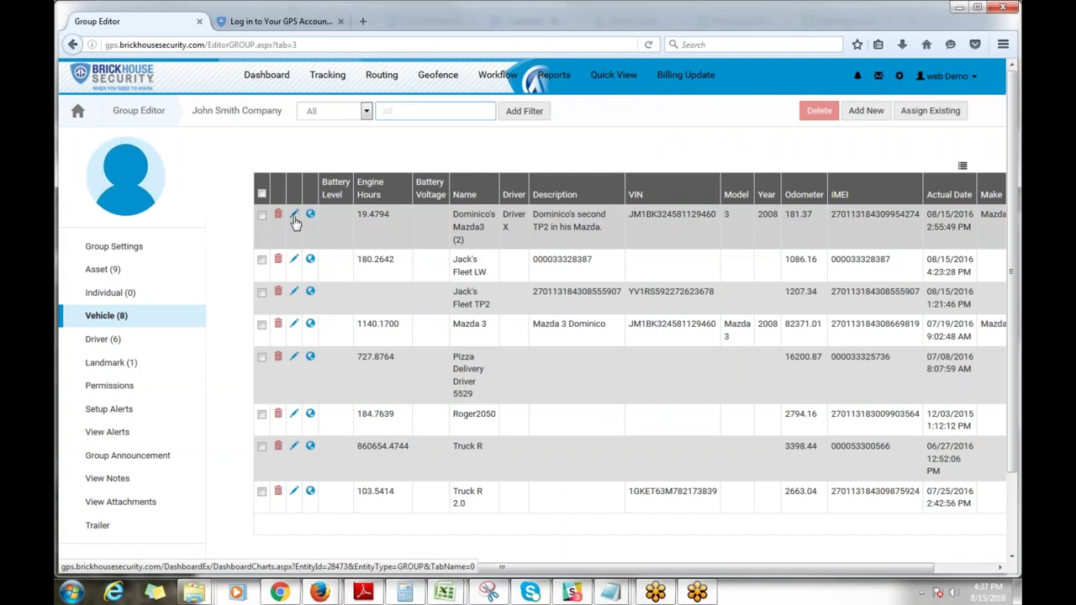
{"action": "left_click", "coordinate": [295, 217]}
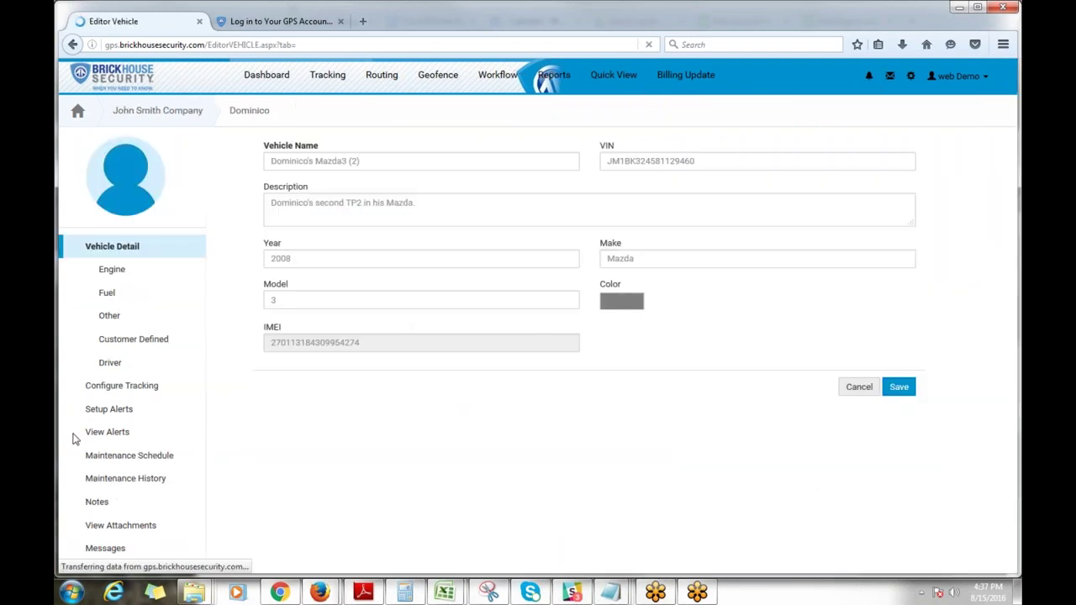
{"action": "left_click", "coordinate": [116, 409]}
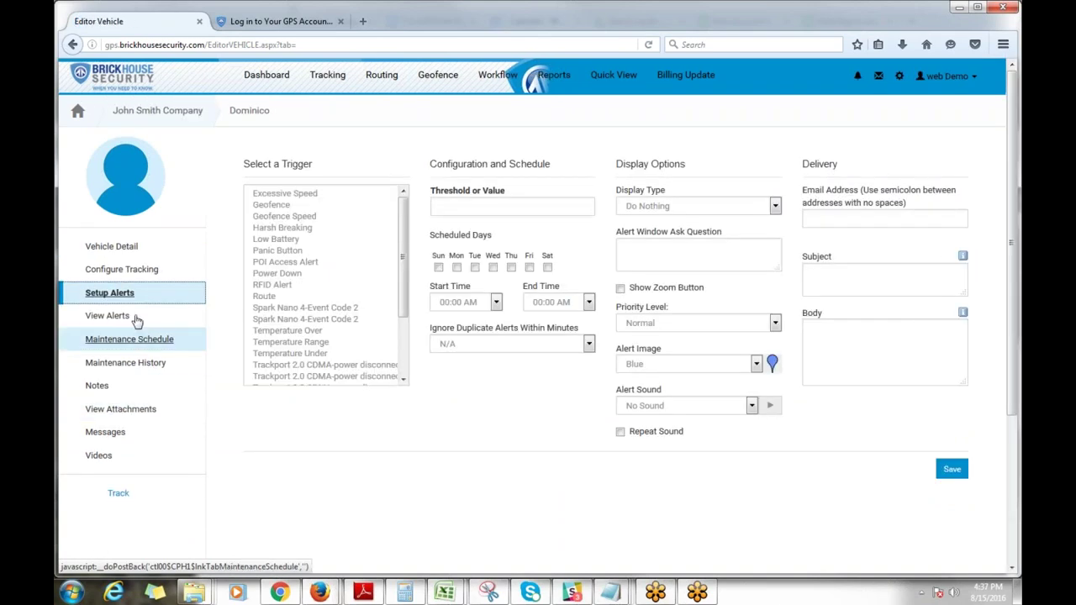
Step: Choose the Geofence alert trigger and enter the recipient's e-mail address
{"action": "left_click", "coordinate": [270, 205]}
{"action": "left_click", "coordinate": [832, 216]}
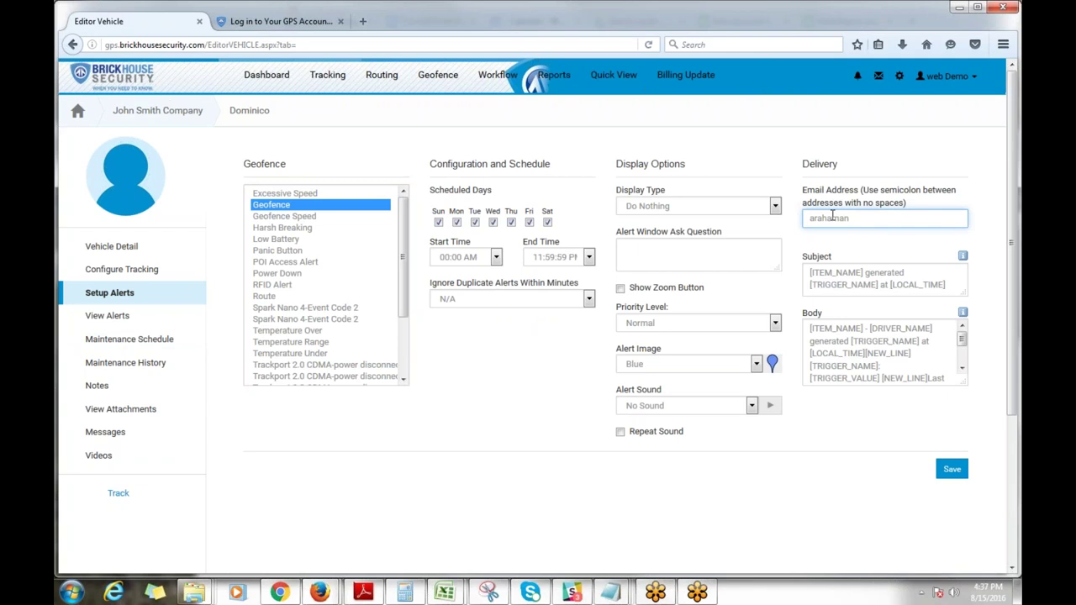
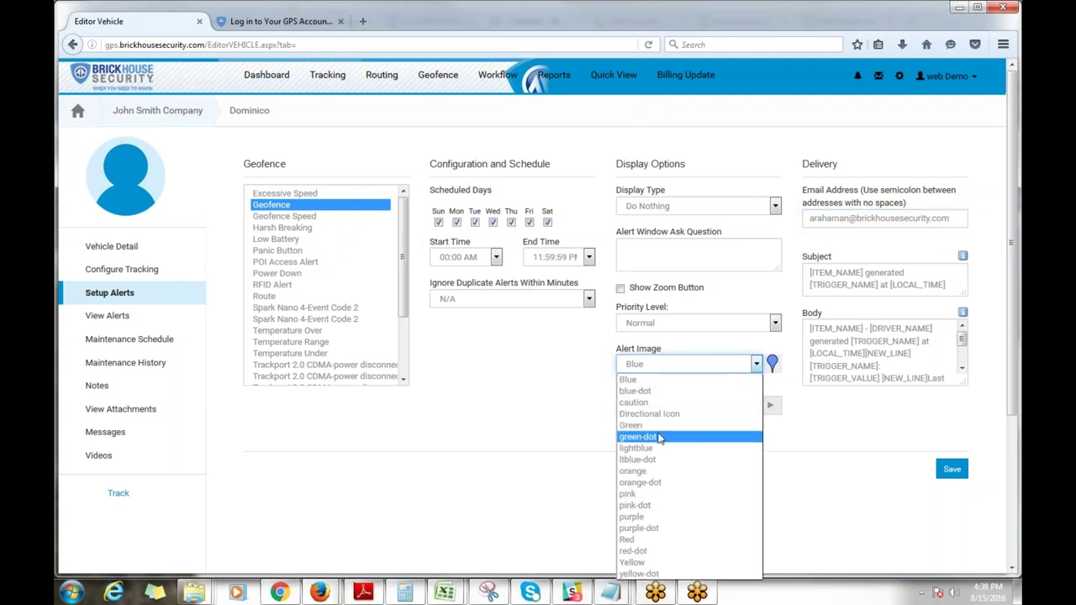
Step: Use the caution alert image with Show Message Icon display type, and save the alert
{"action": "left_click", "coordinate": [667, 406]}
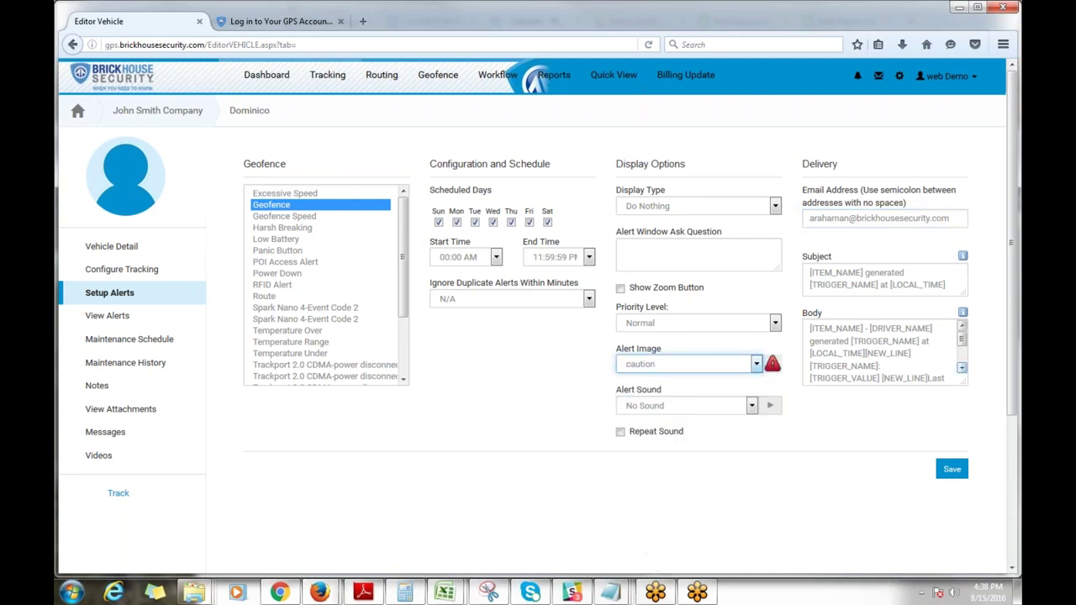
{"action": "left_click", "coordinate": [679, 209]}
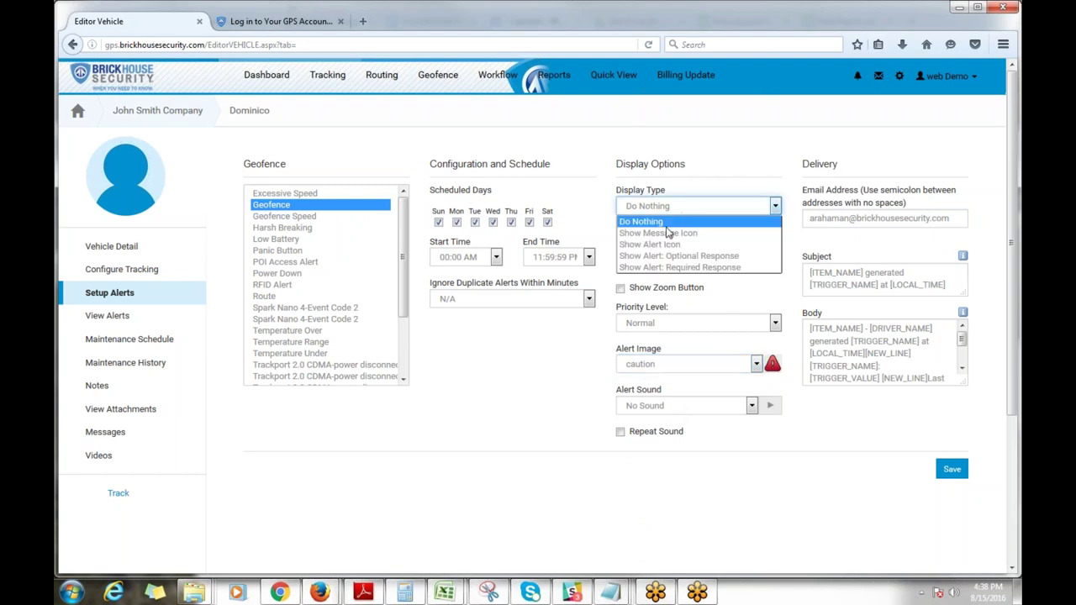
{"action": "left_click", "coordinate": [669, 233]}
{"action": "left_click", "coordinate": [952, 469]}
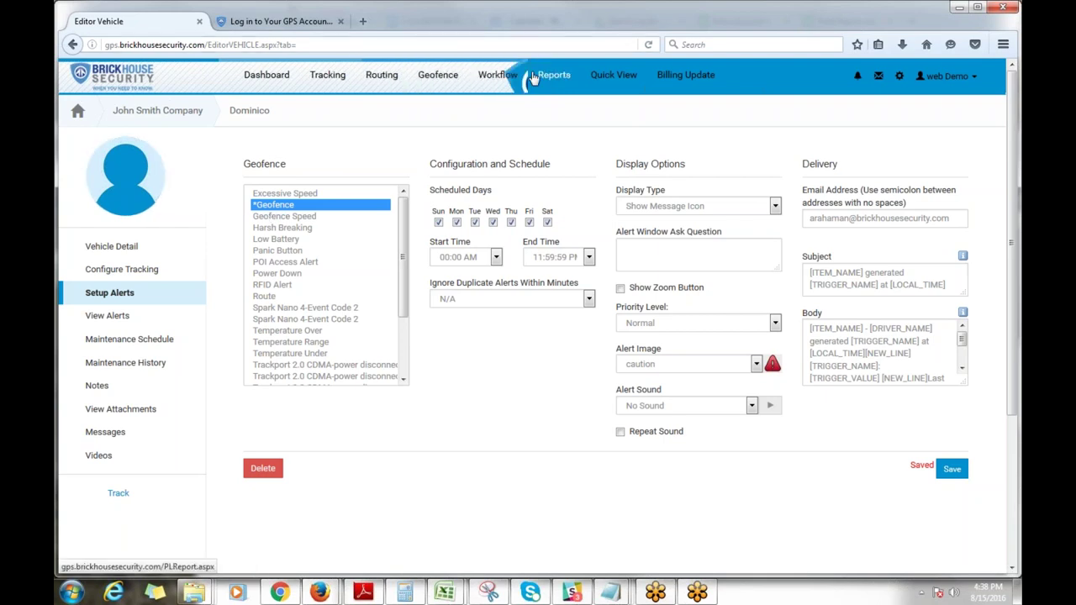
Step: Open My Reports, listing one alert report and twelve tracking reports
{"action": "left_click", "coordinate": [555, 77]}
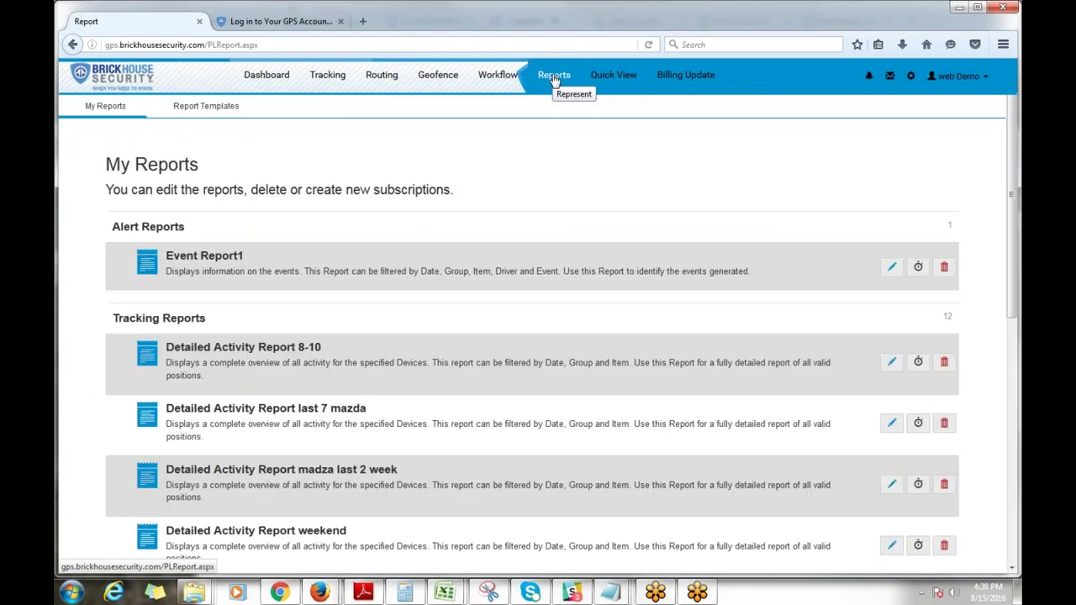
{"action": "scroll", "coordinate": [580, 202], "scroll_direction": "down", "scroll_amount": 6}
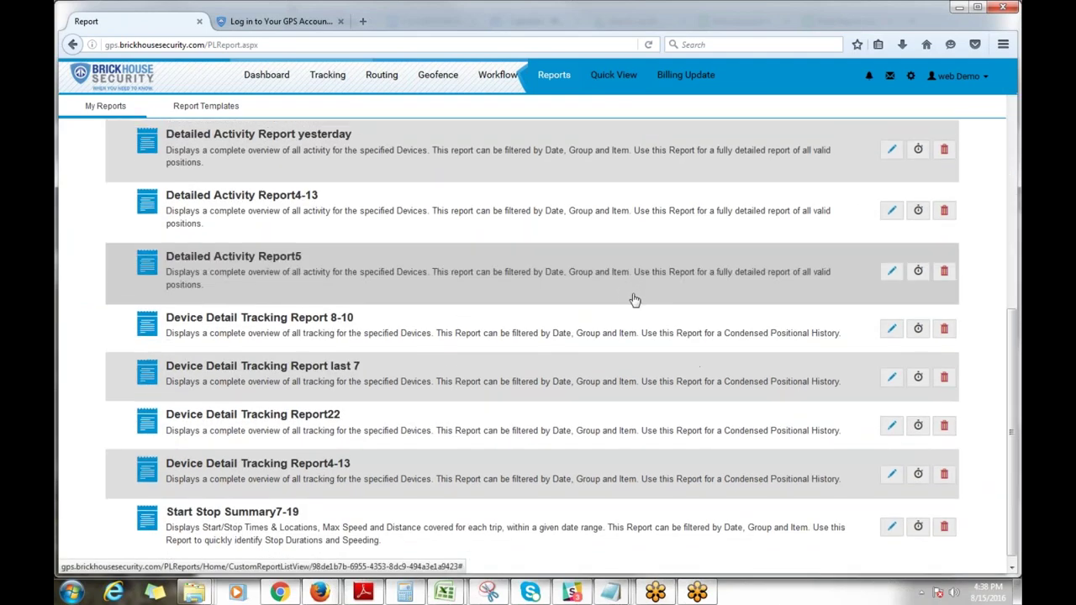
{"action": "scroll", "coordinate": [634, 297], "scroll_direction": "up", "scroll_amount": 6}
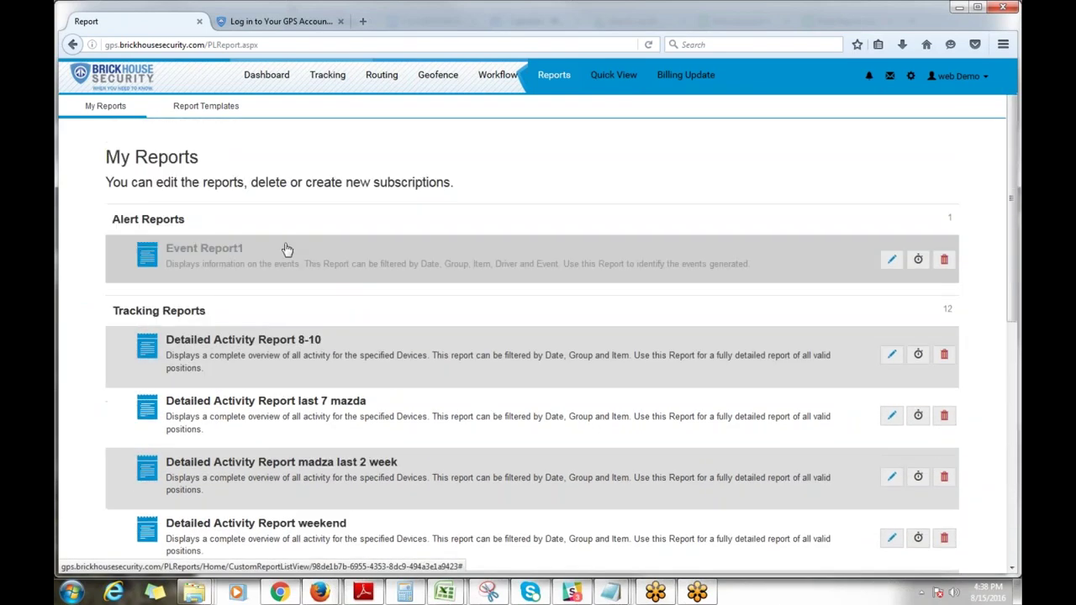
Step: Open Report Templates and expand the Tracking Reports group
{"action": "left_click", "coordinate": [230, 107]}
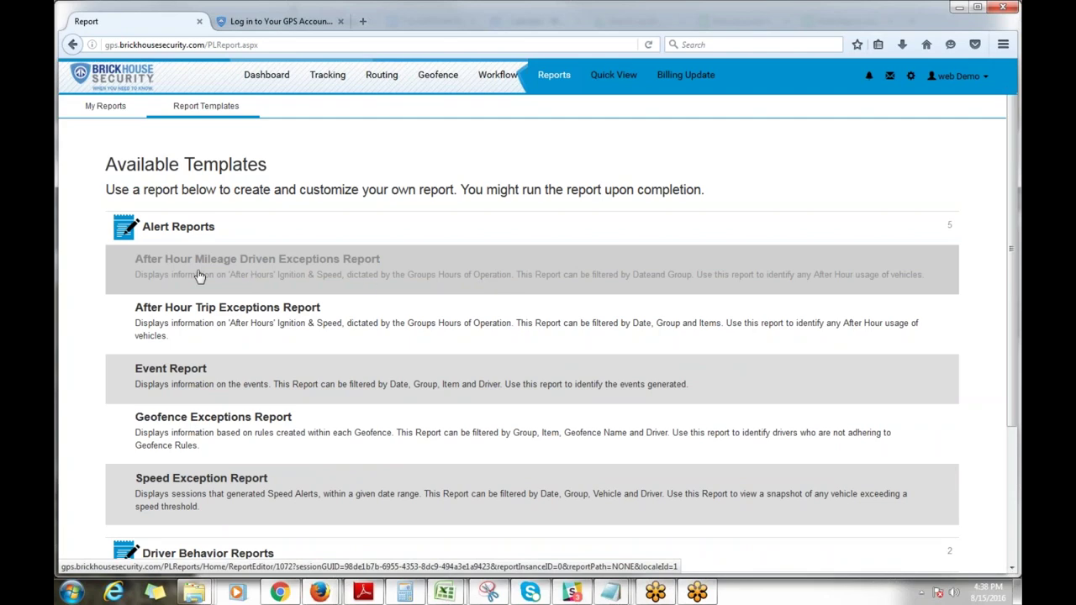
{"action": "scroll", "coordinate": [200, 278], "scroll_direction": "down", "scroll_amount": 2}
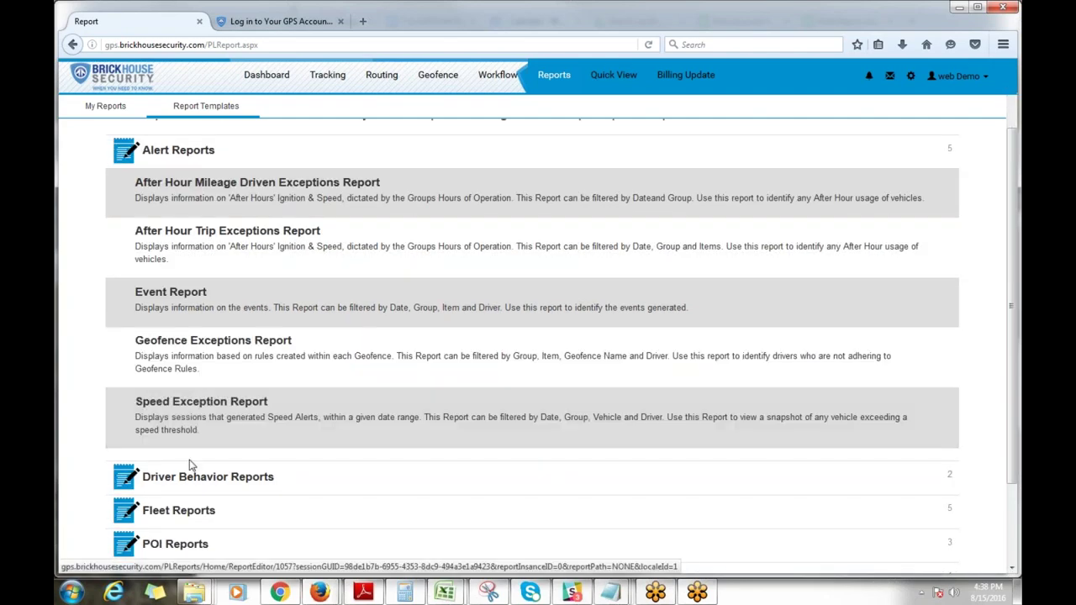
{"action": "scroll", "coordinate": [180, 461], "scroll_direction": "down", "scroll_amount": 3}
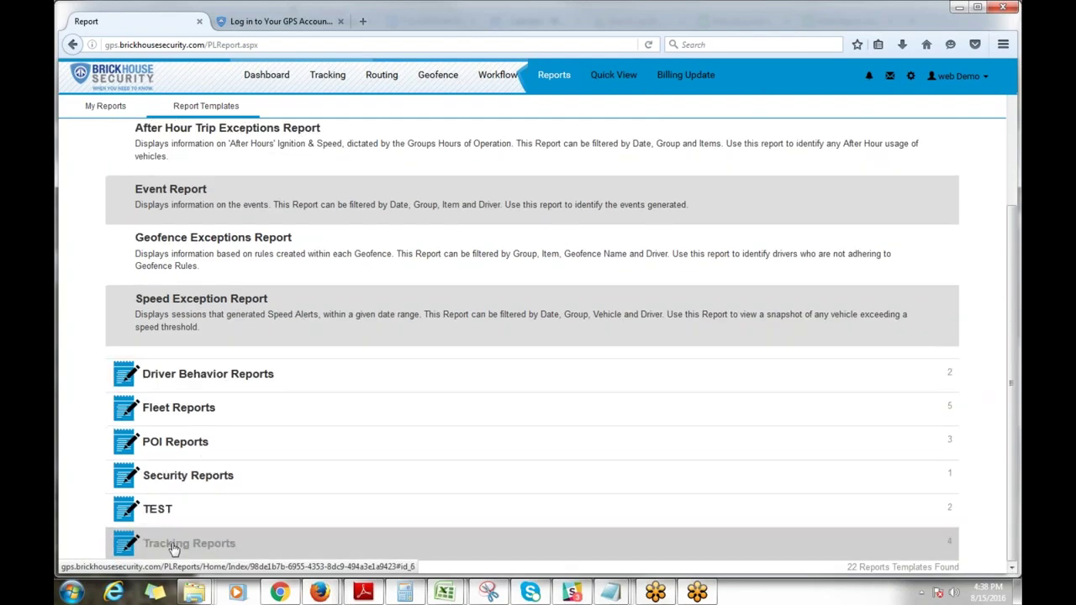
{"action": "left_click", "coordinate": [173, 544]}
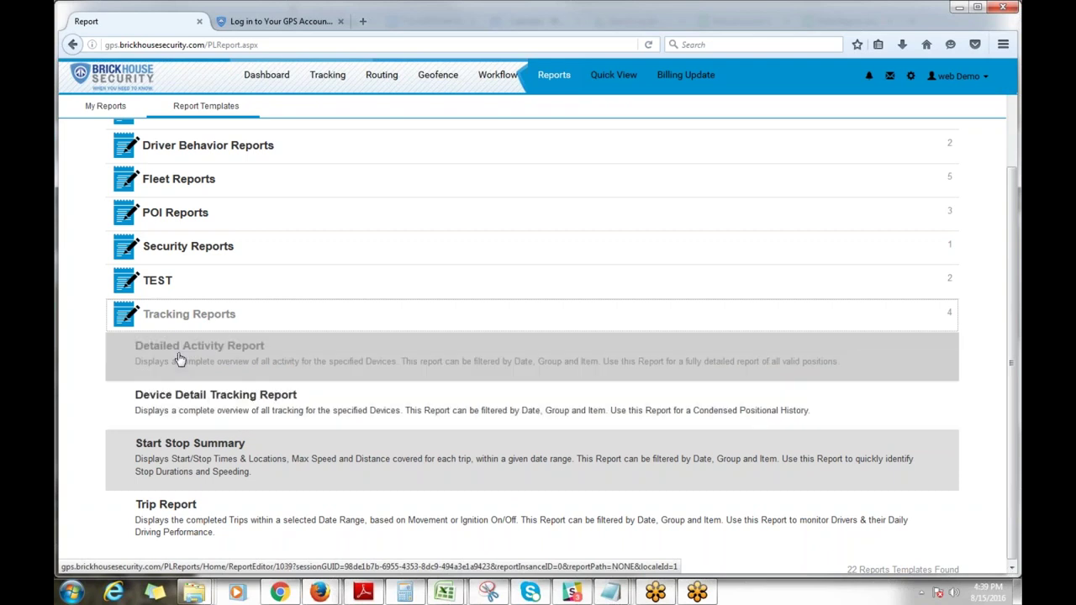
Step: Start a Detailed Activity Report and uncheck its Group column
{"action": "left_click", "coordinate": [183, 360]}
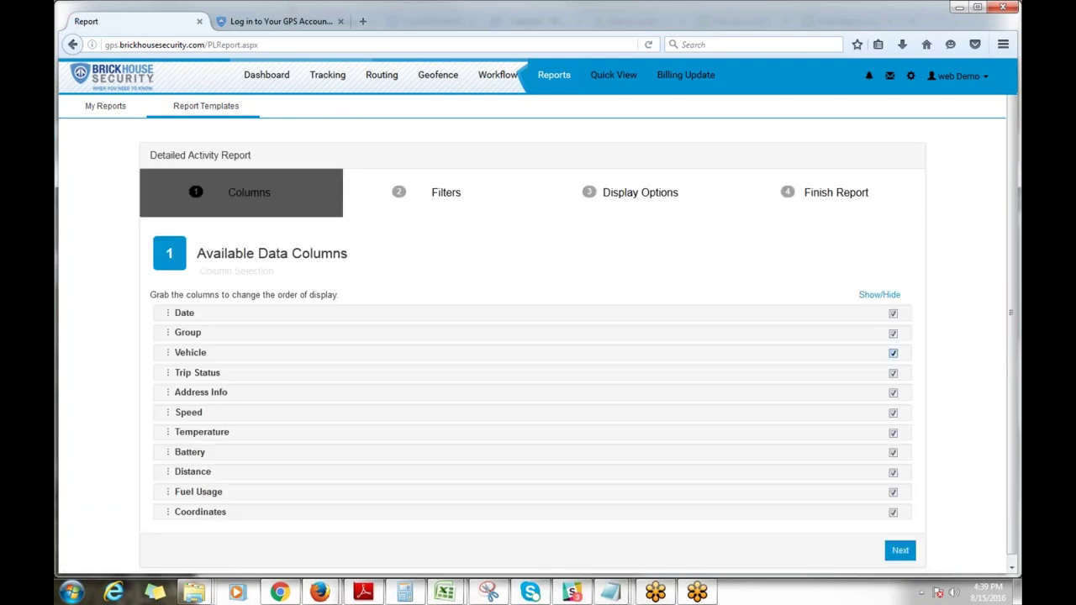
{"action": "scroll", "coordinate": [764, 420], "scroll_direction": "down", "scroll_amount": 1}
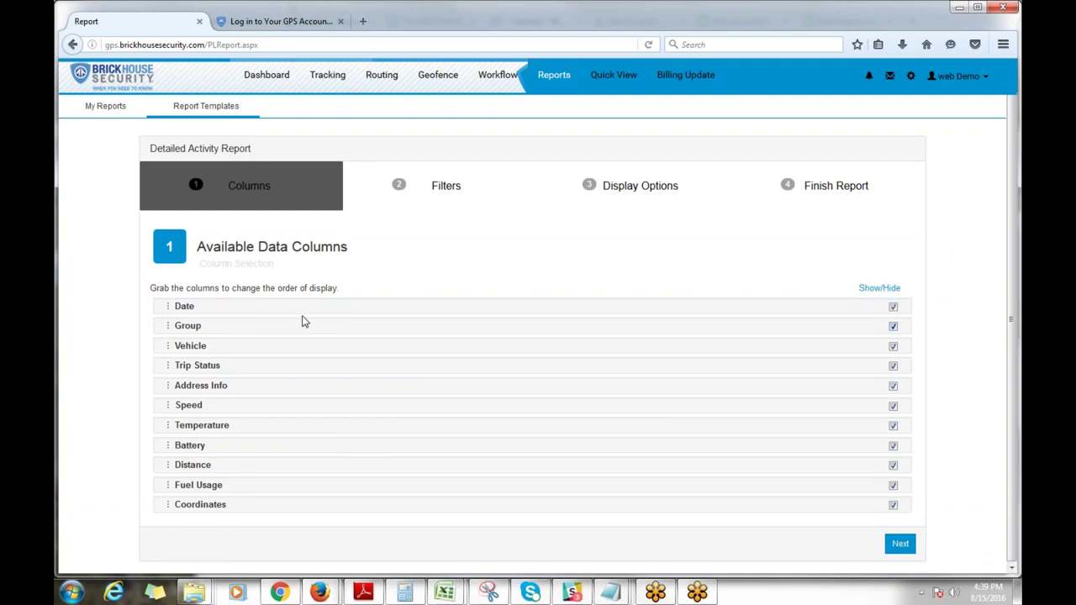
{"action": "left_click", "coordinate": [894, 328]}
Step: Filter to Last 30 Days and include the Mazda3 (2), LW and TP2 vehicles
{"action": "left_click", "coordinate": [899, 545]}
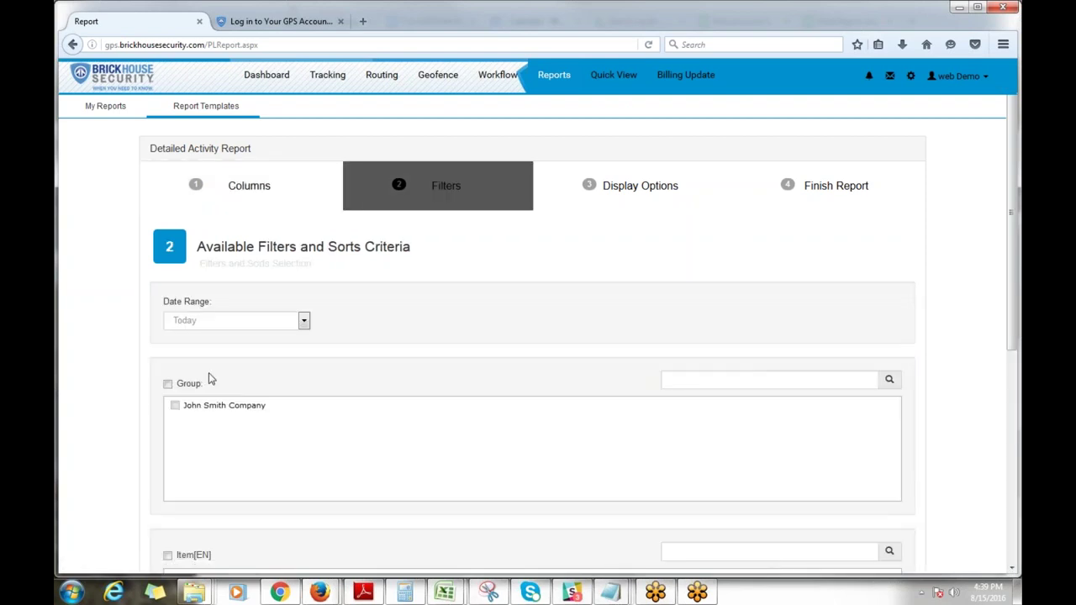
{"action": "left_click", "coordinate": [229, 325]}
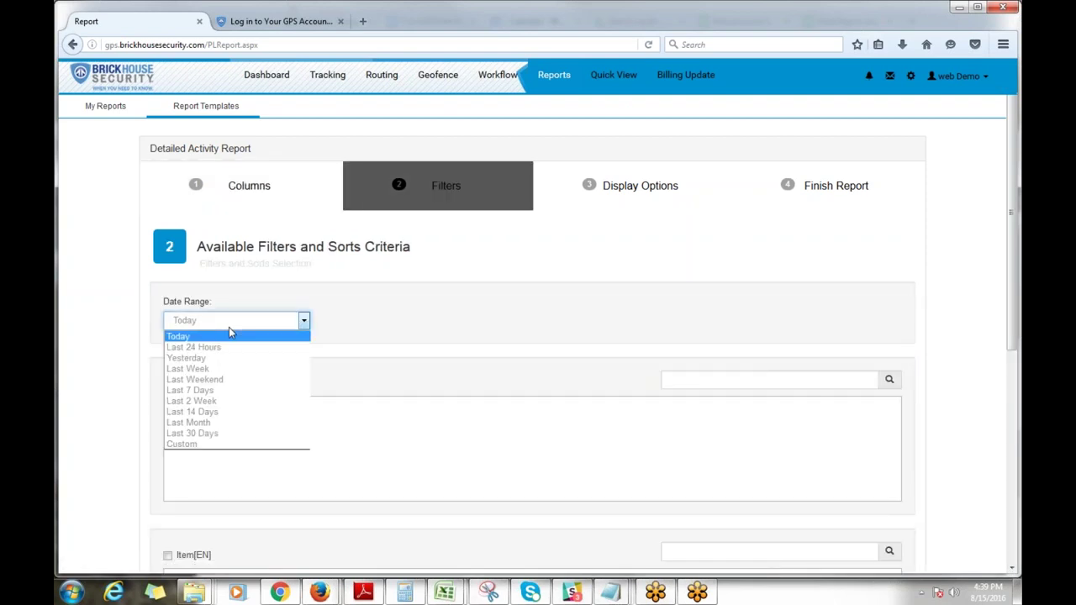
{"action": "left_click", "coordinate": [205, 434]}
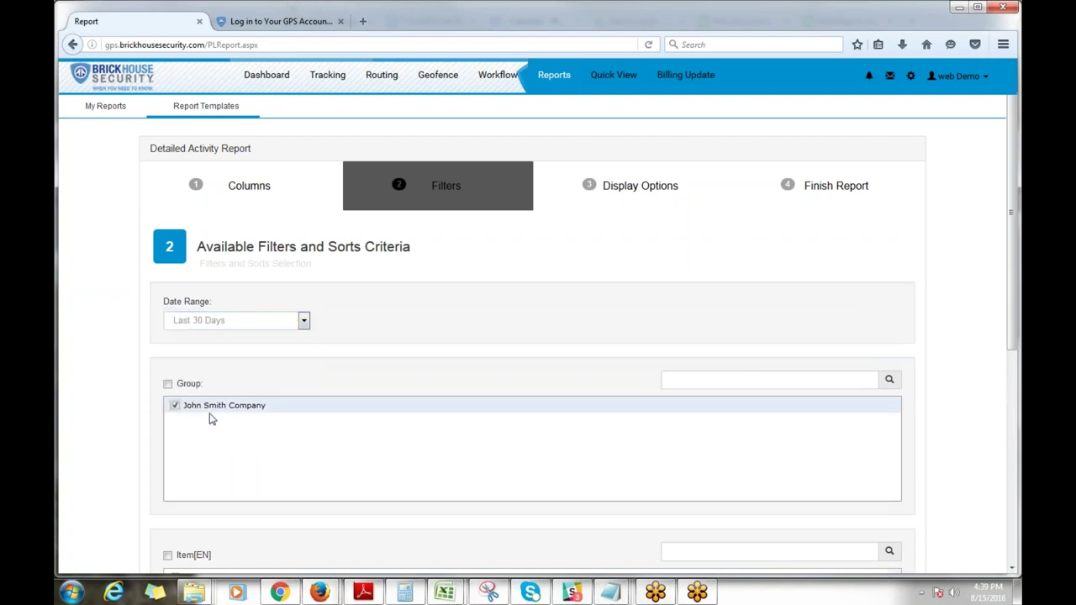
{"action": "scroll", "coordinate": [175, 410], "scroll_direction": "down", "scroll_amount": 5}
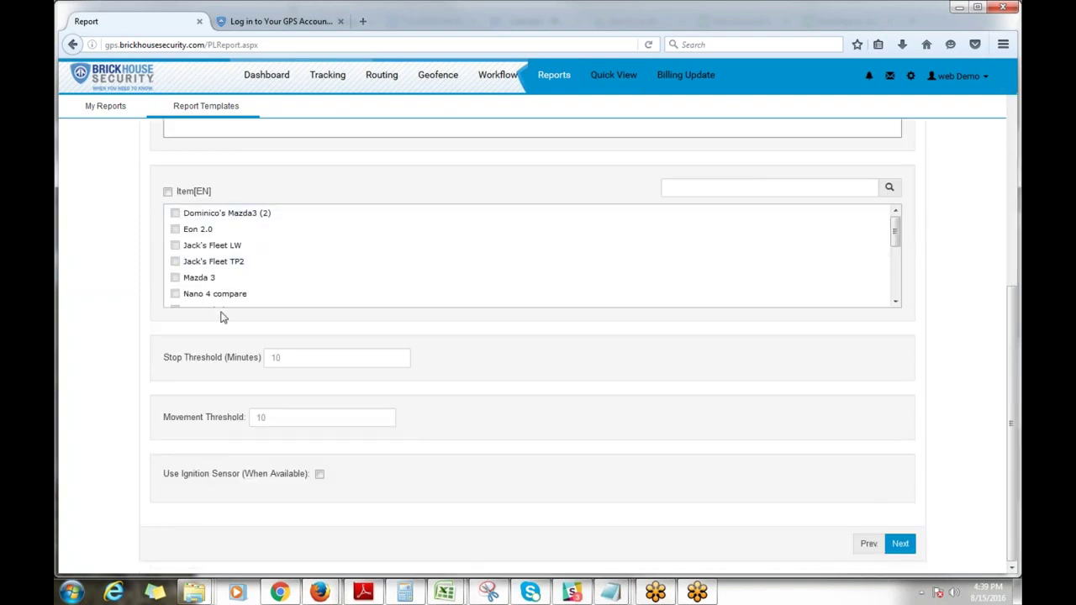
{"action": "left_click", "coordinate": [198, 214]}
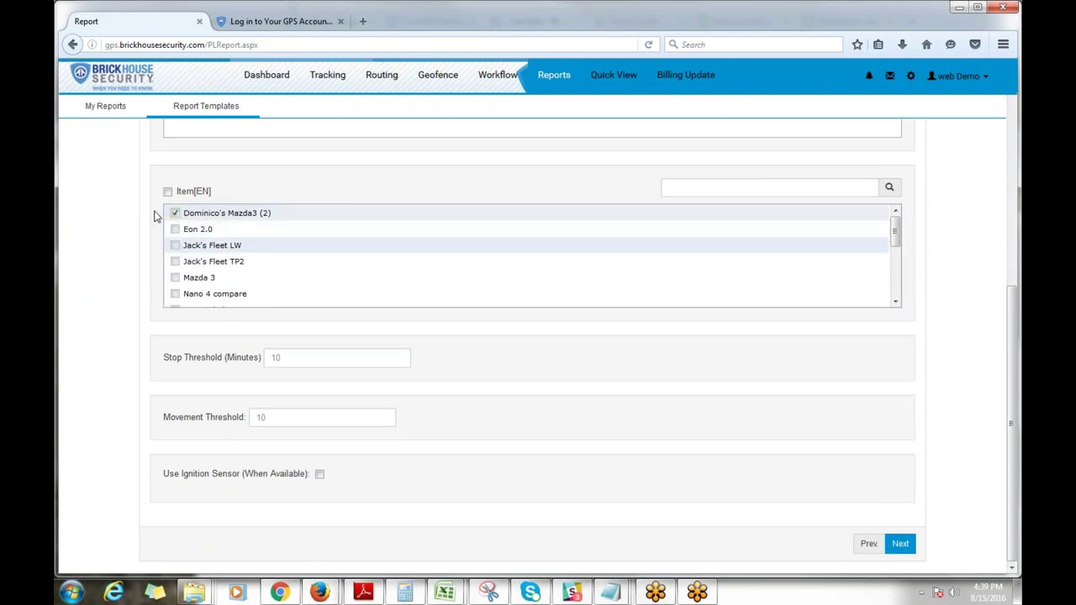
{"action": "left_click", "coordinate": [175, 246]}
{"action": "left_click", "coordinate": [175, 261]}
Step: Switch the date range to a different preset and select the Stop Threshold field
{"action": "scroll", "coordinate": [277, 316], "scroll_direction": "up", "scroll_amount": 1}
{"action": "scroll", "coordinate": [277, 316], "scroll_direction": "up", "scroll_amount": 5}
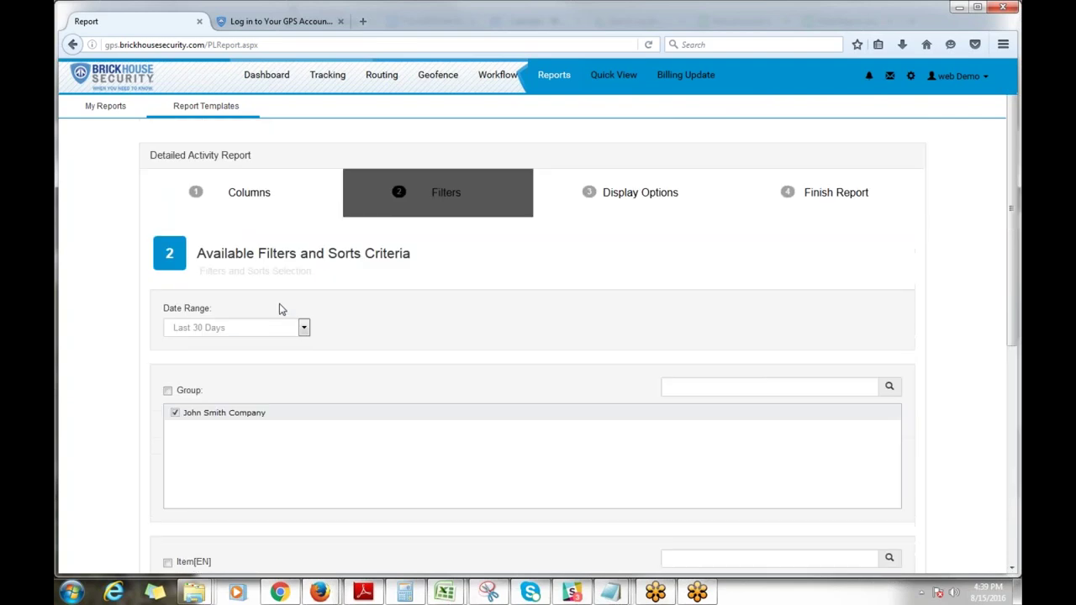
{"action": "left_click", "coordinate": [228, 328]}
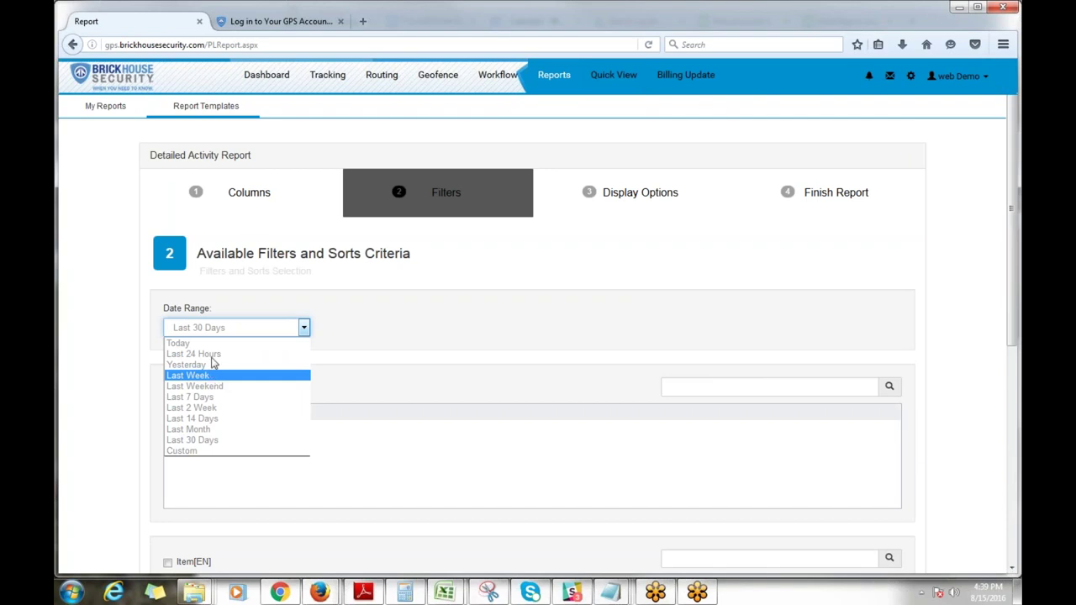
{"action": "left_click", "coordinate": [217, 355]}
{"action": "scroll", "coordinate": [641, 400], "scroll_direction": "down", "scroll_amount": 5}
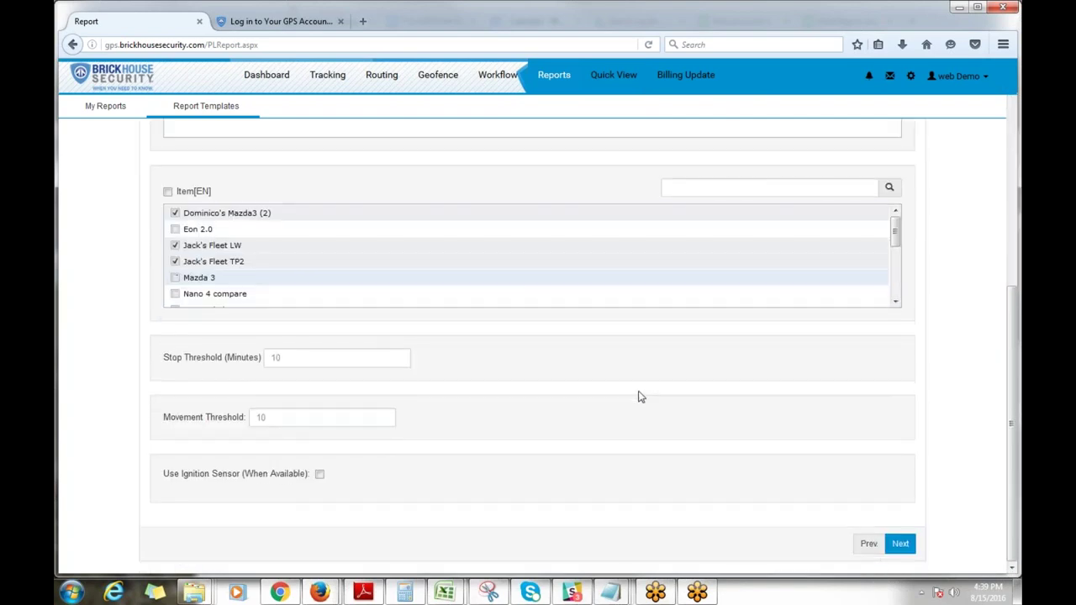
{"action": "left_click", "coordinate": [292, 358]}
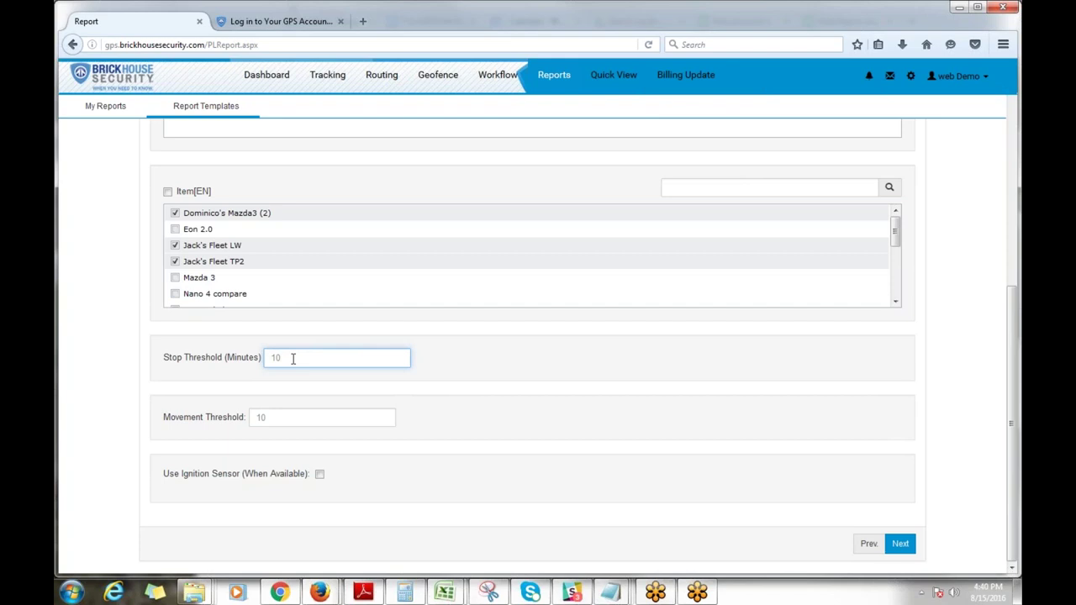
Step: Set the stop threshold to 5 and movement threshold to 2, and use the ignition sensor when available
{"action": "double_click", "coordinate": [293, 358]}
{"action": "type", "text": "5"}
{"action": "left_click", "coordinate": [337, 392]}
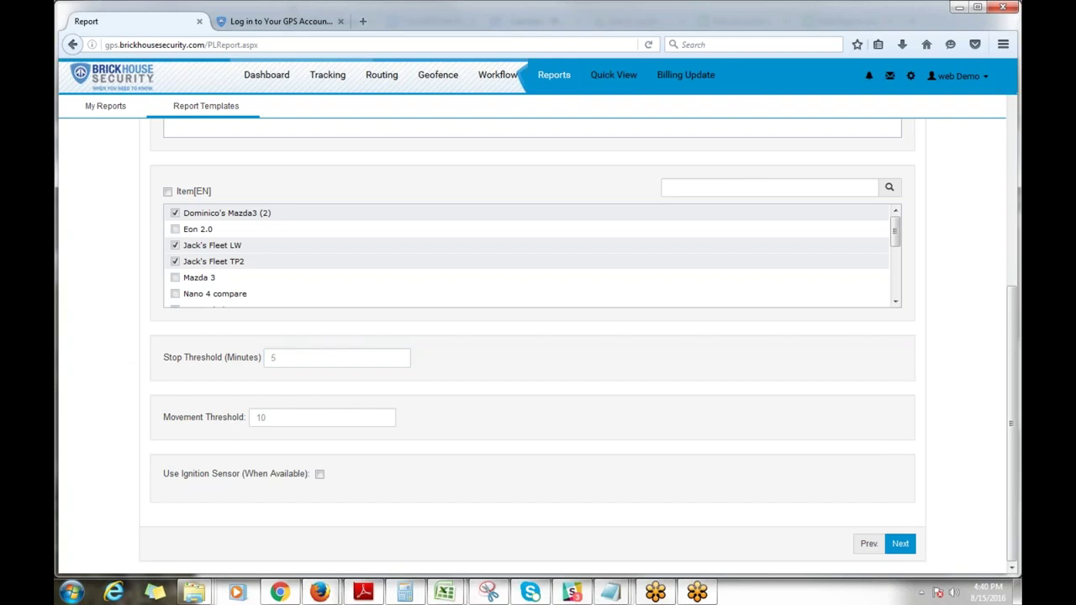
{"action": "double_click", "coordinate": [257, 417]}
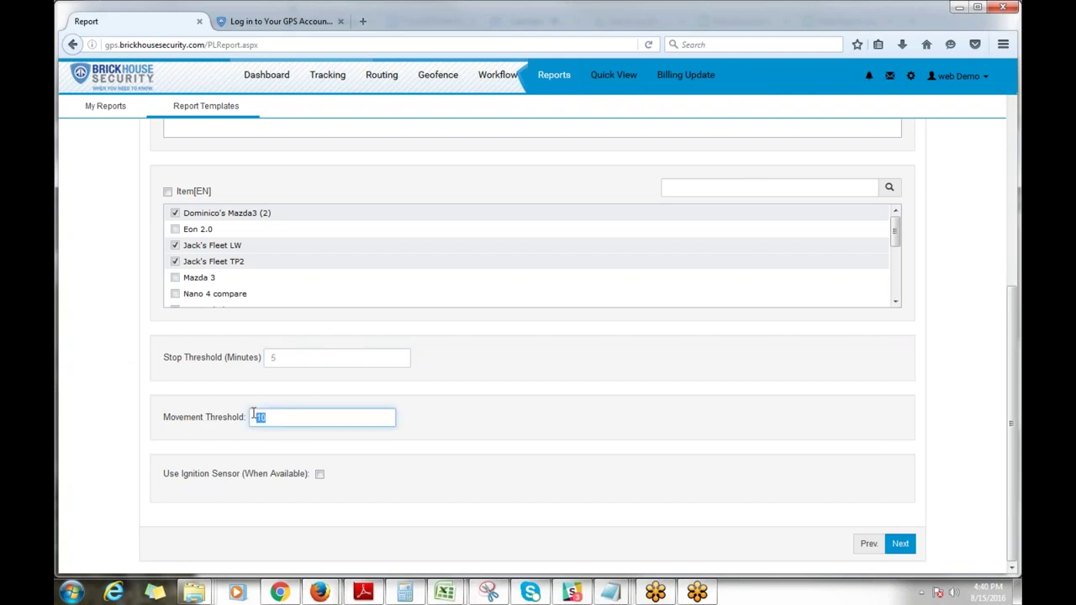
{"action": "type", "text": "2"}
{"action": "left_click", "coordinate": [362, 438]}
{"action": "left_click", "coordinate": [496, 422]}
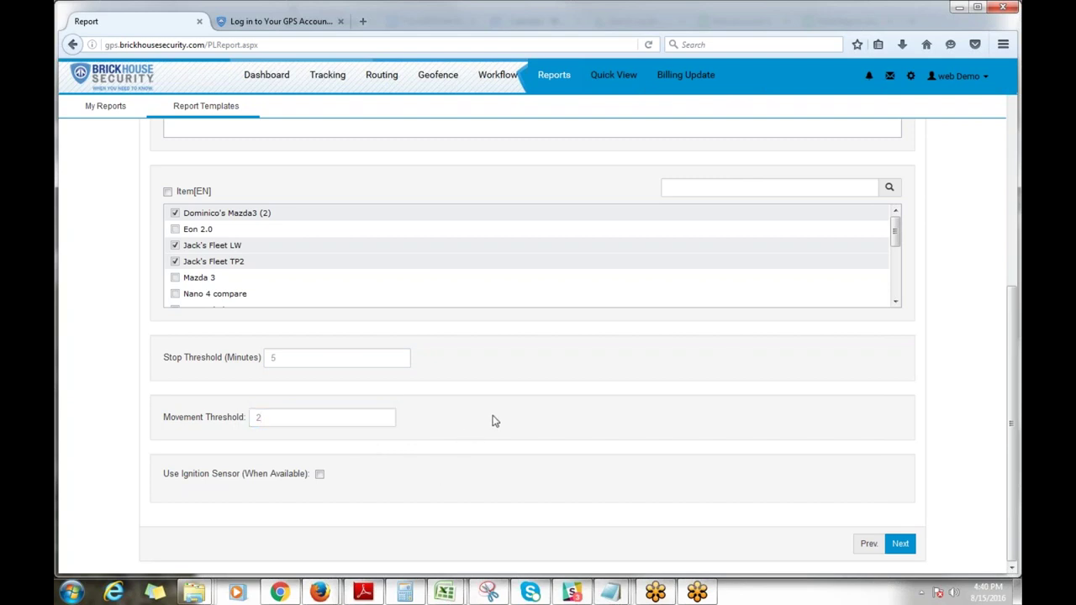
{"action": "left_click", "coordinate": [319, 474]}
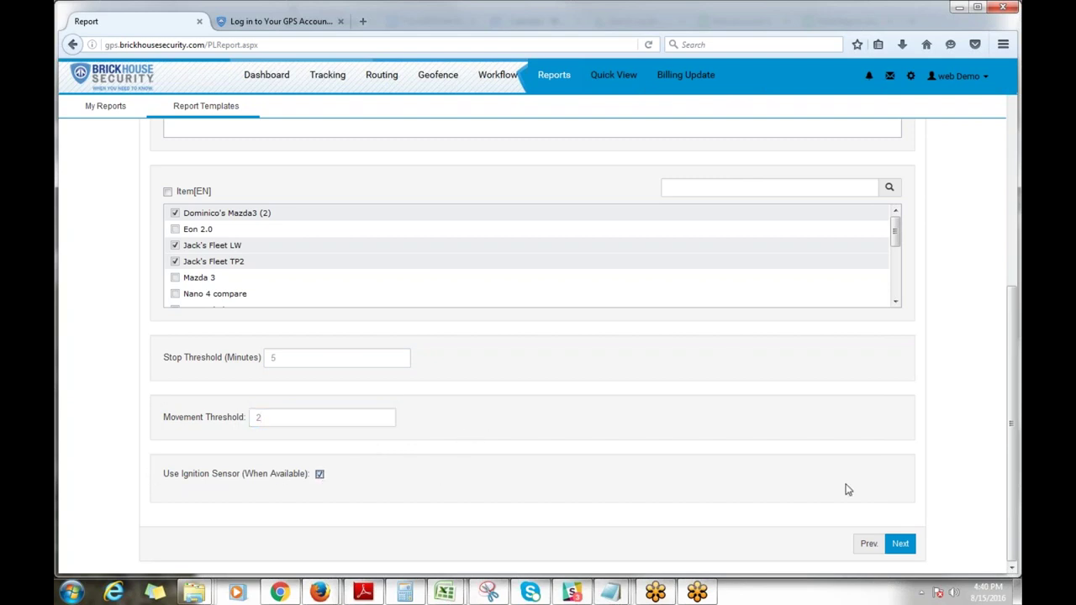
{"action": "left_click", "coordinate": [901, 545]}
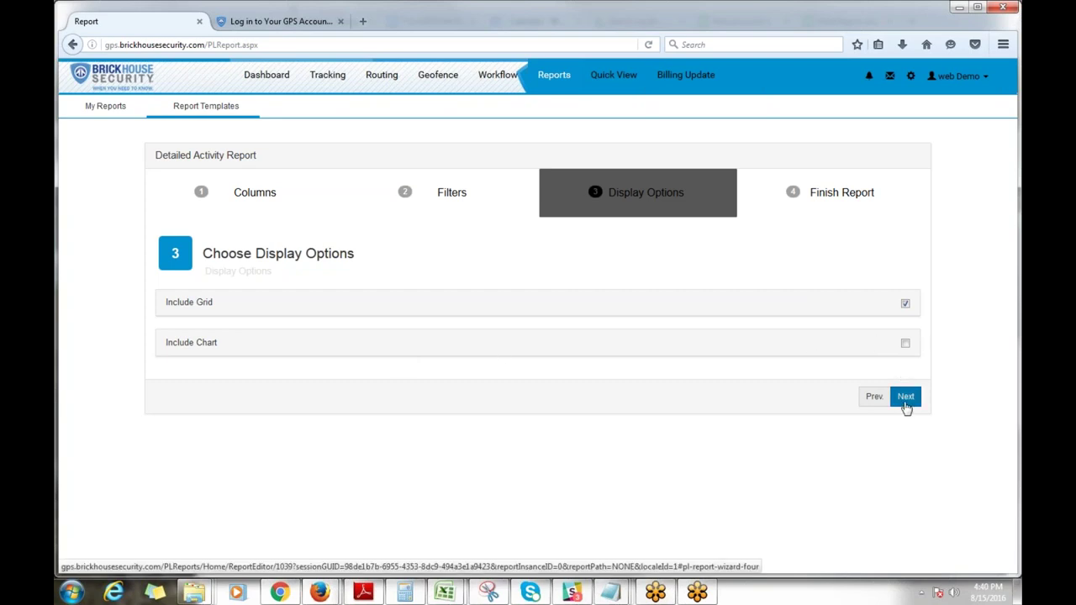
Step: Name the report 'Detailed Activity Report yesterday' from the autocomplete, then save and run it
{"action": "left_click", "coordinate": [906, 404]}
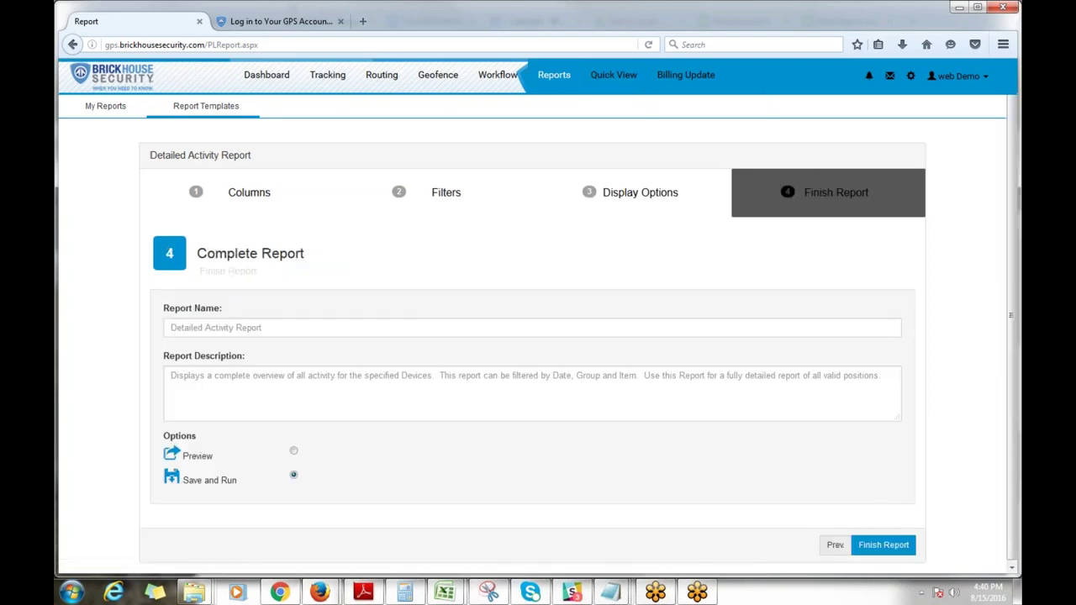
{"action": "left_click", "coordinate": [319, 328]}
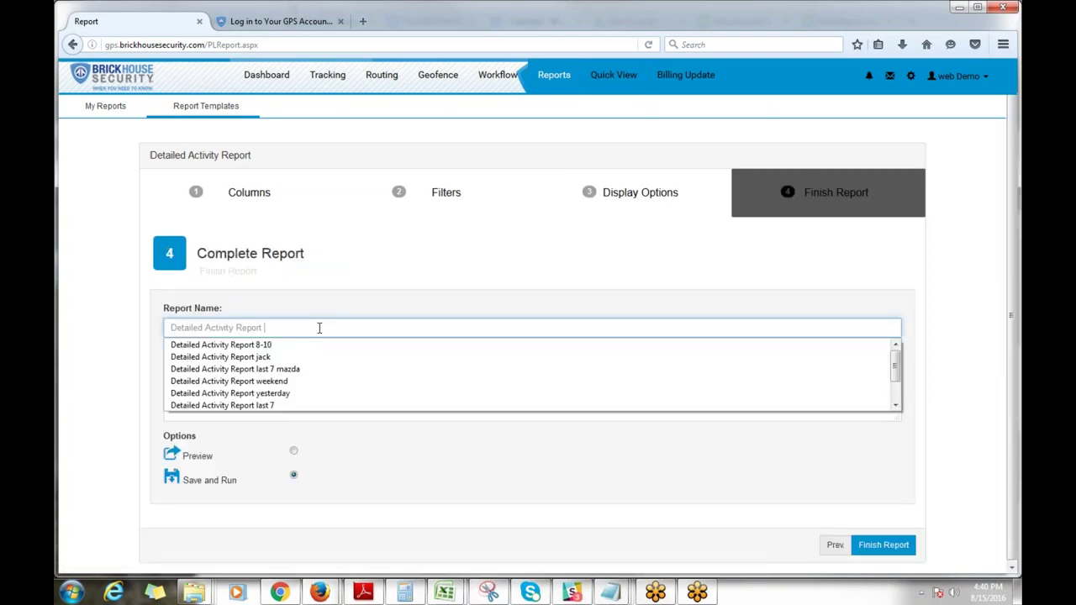
{"action": "type", "text": "yest"}
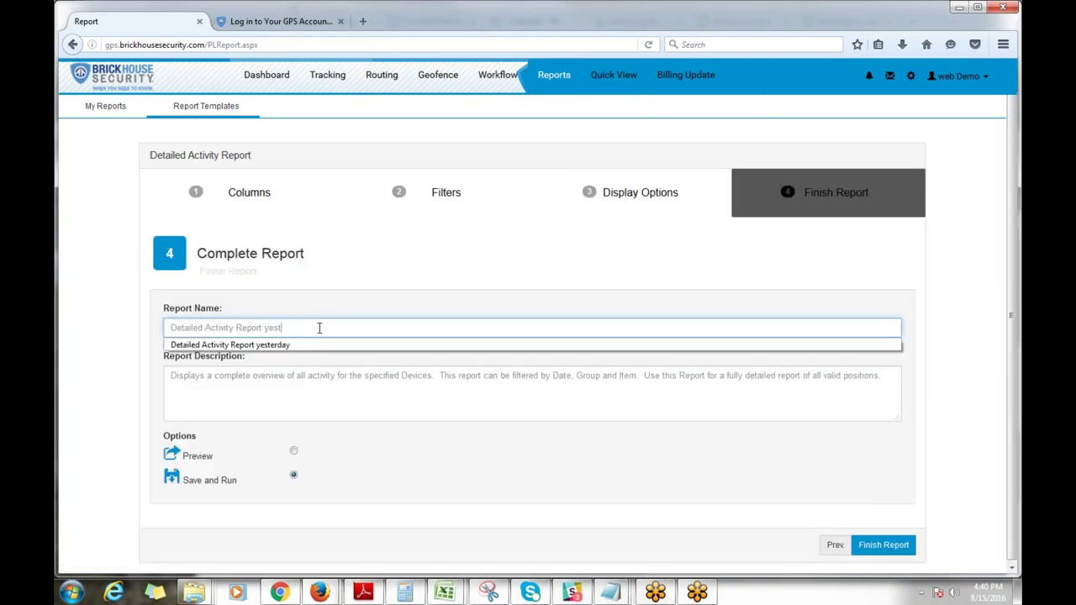
{"action": "left_click", "coordinate": [312, 348]}
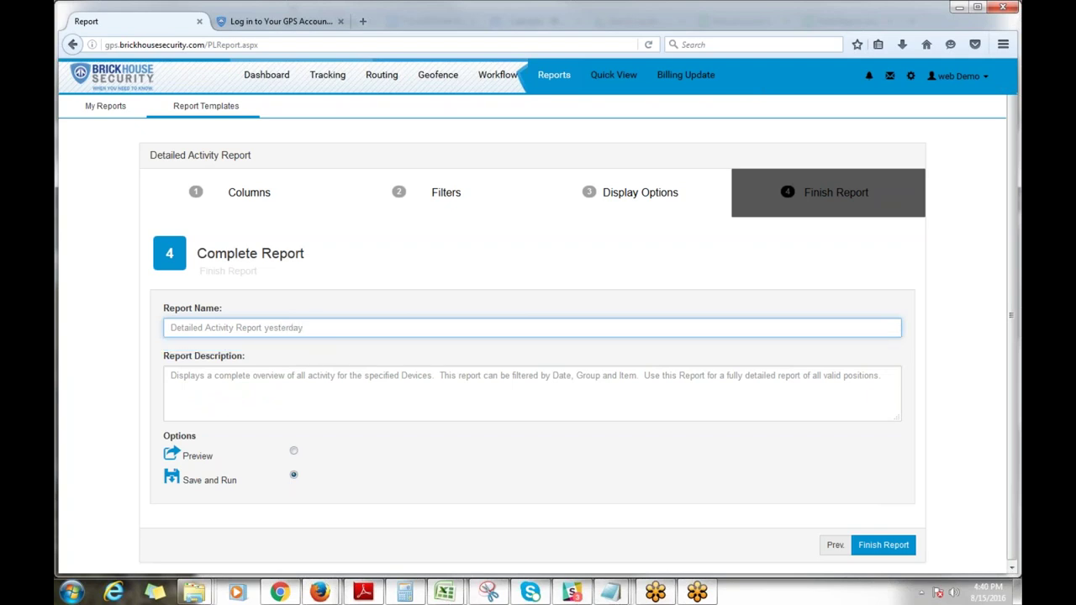
{"action": "left_click", "coordinate": [883, 543]}
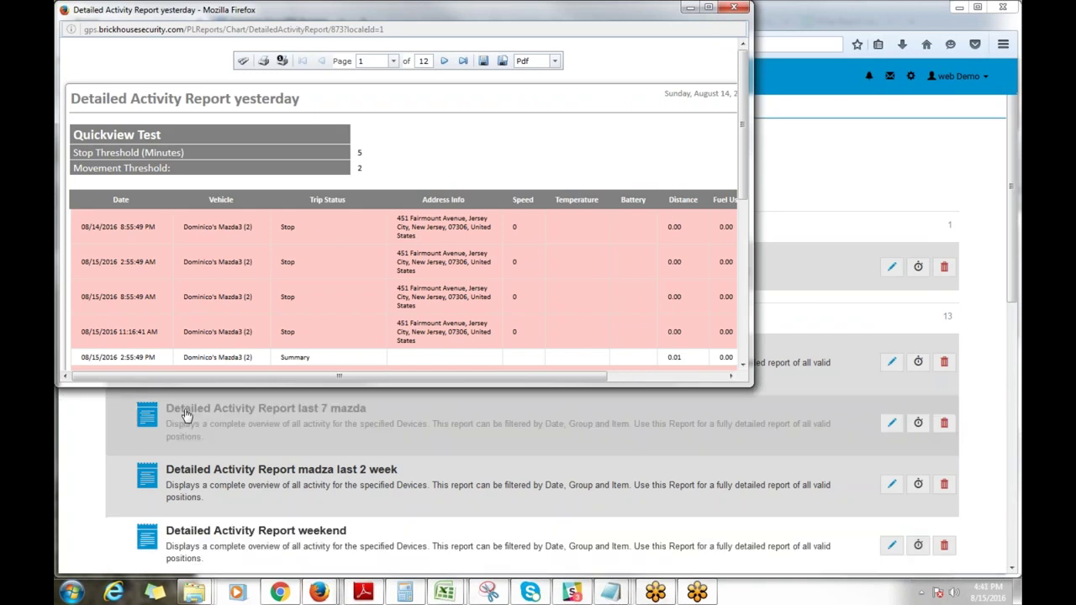
Step: Scroll through the first two report pages and move ahead to page 3
{"action": "scroll", "coordinate": [364, 212], "scroll_direction": "down", "scroll_amount": 2}
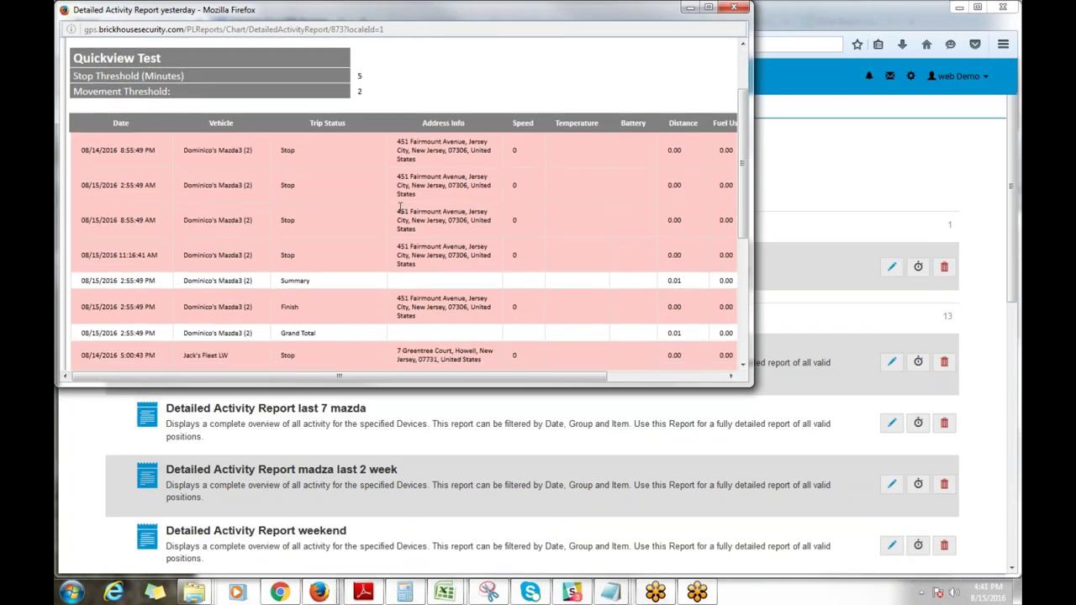
{"action": "scroll", "coordinate": [401, 208], "scroll_direction": "down", "scroll_amount": 4}
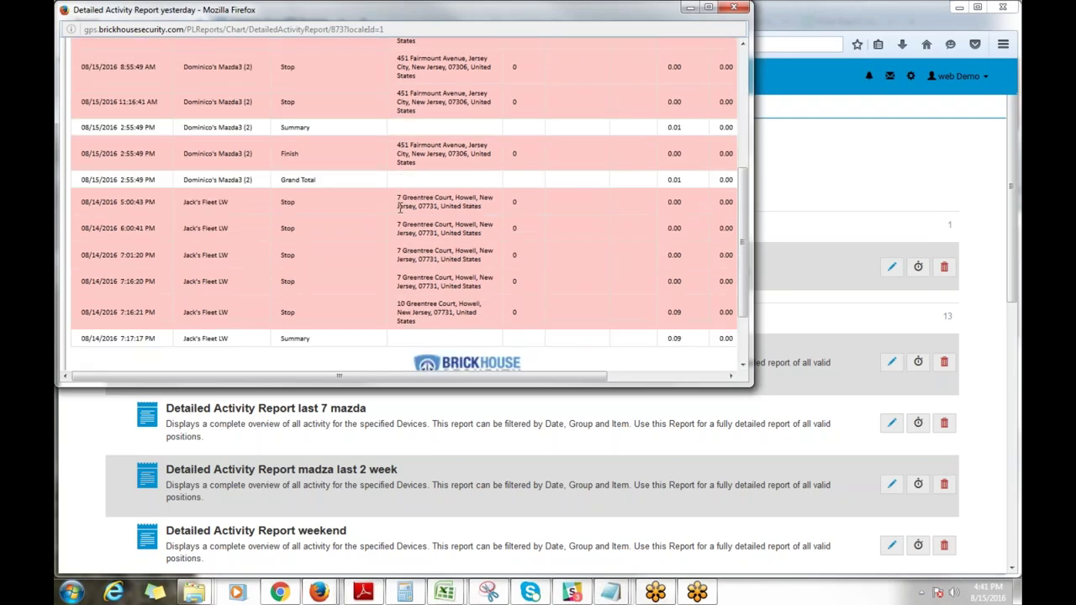
{"action": "scroll", "coordinate": [400, 207], "scroll_direction": "down", "scroll_amount": 2}
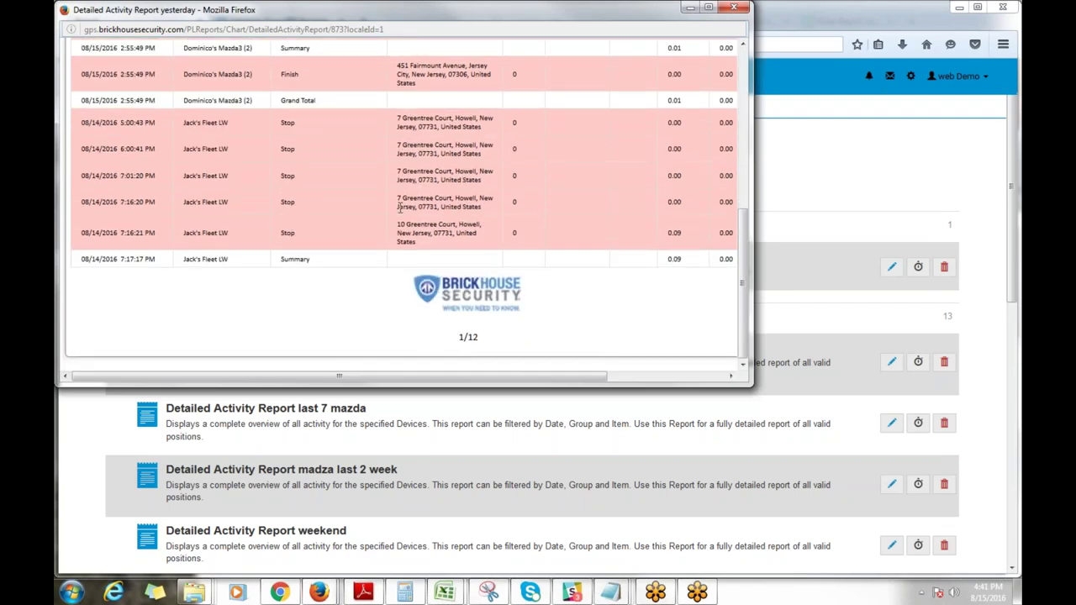
{"action": "scroll", "coordinate": [400, 208], "scroll_direction": "up", "scroll_amount": 10}
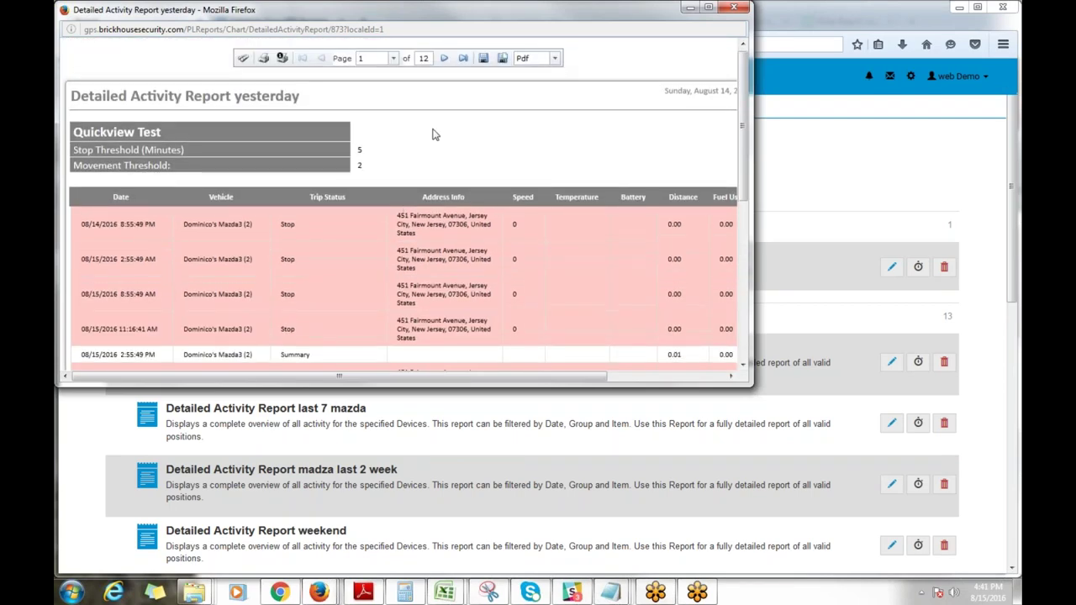
{"action": "left_click", "coordinate": [445, 59]}
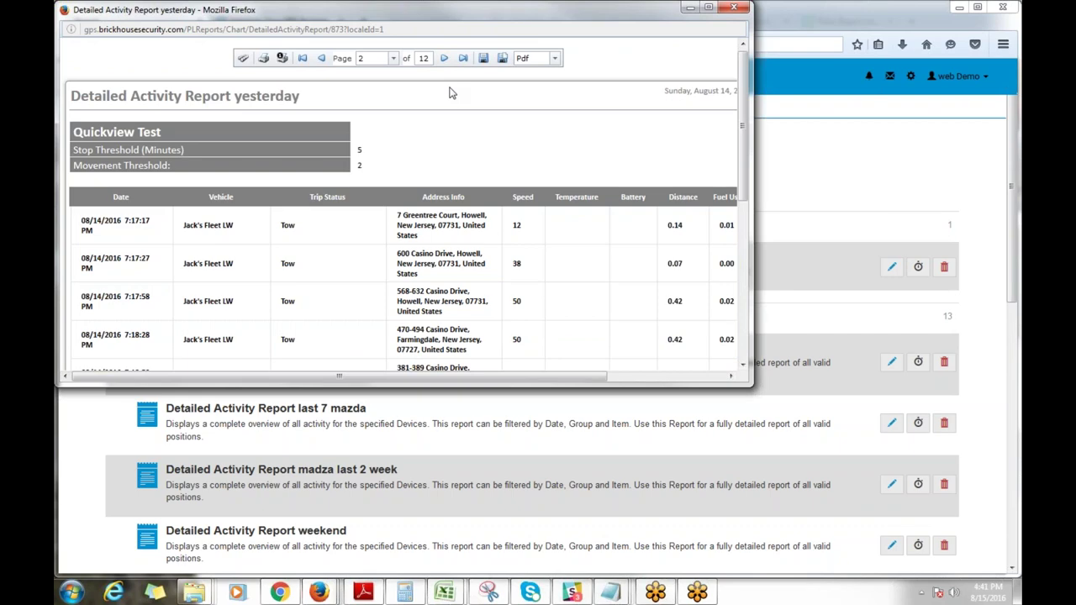
{"action": "scroll", "coordinate": [450, 92], "scroll_direction": "down", "scroll_amount": 5}
{"action": "scroll", "coordinate": [450, 92], "scroll_direction": "down", "scroll_amount": 3}
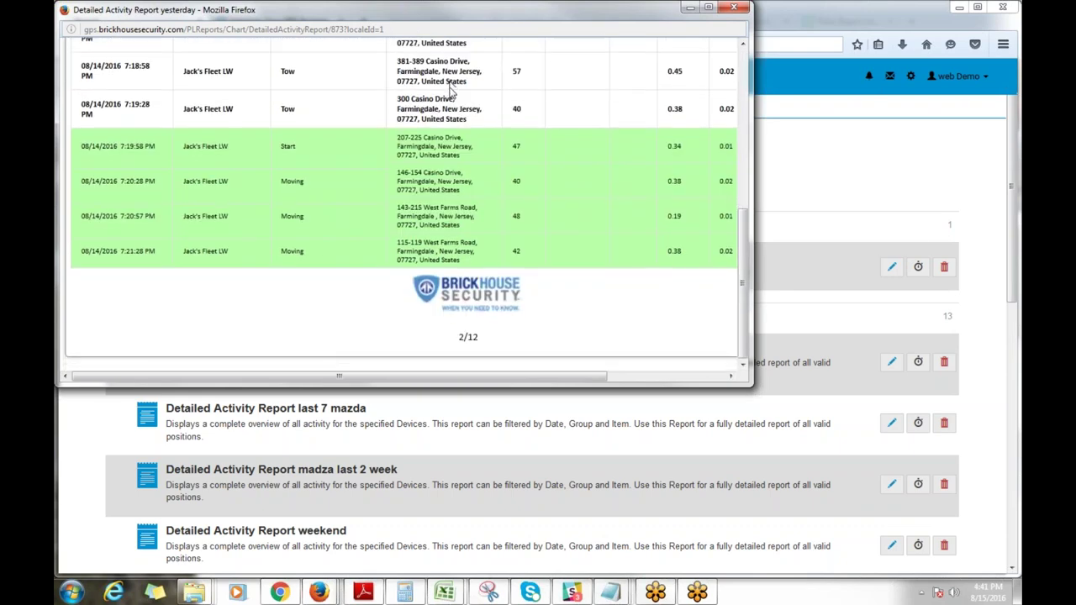
{"action": "scroll", "coordinate": [450, 93], "scroll_direction": "up", "scroll_amount": 7}
{"action": "scroll", "coordinate": [450, 93], "scroll_direction": "up", "scroll_amount": 1}
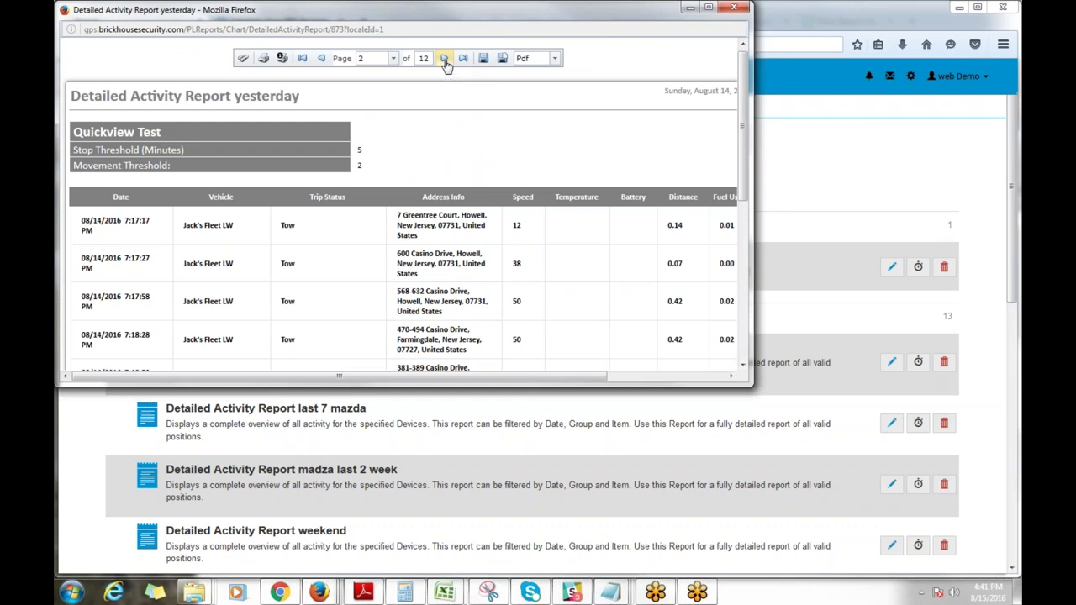
{"action": "left_click", "coordinate": [446, 62]}
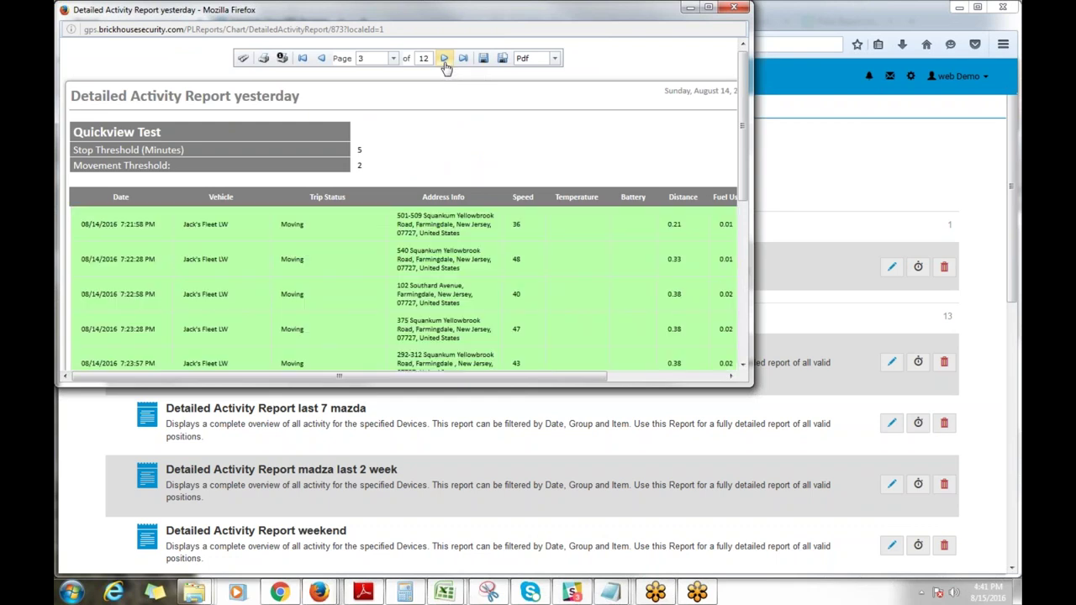
Step: Review page 2 again, return to page 3, and check the export formats, keeping Pdf
{"action": "left_click", "coordinate": [321, 58]}
{"action": "scroll", "coordinate": [299, 240], "scroll_direction": "down", "scroll_amount": 5}
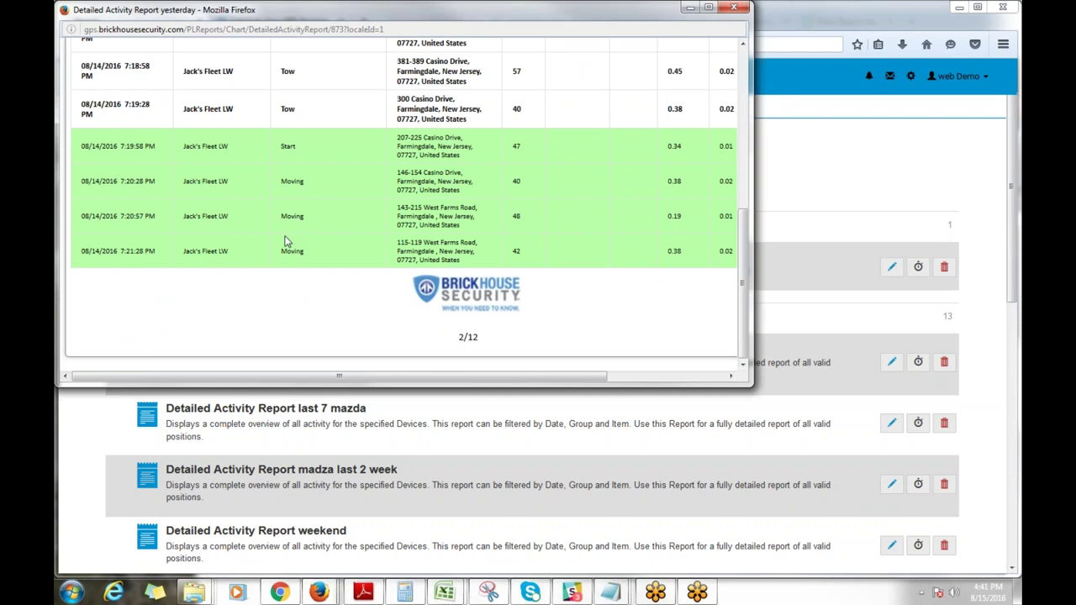
{"action": "scroll", "coordinate": [286, 242], "scroll_direction": "up", "scroll_amount": 5}
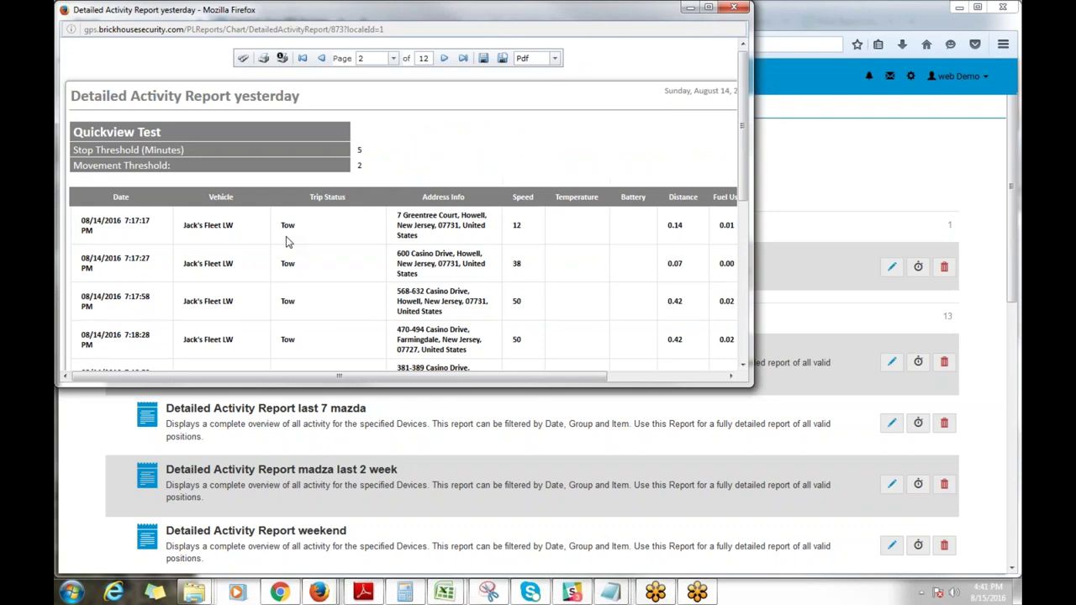
{"action": "scroll", "coordinate": [286, 241], "scroll_direction": "down", "scroll_amount": 5}
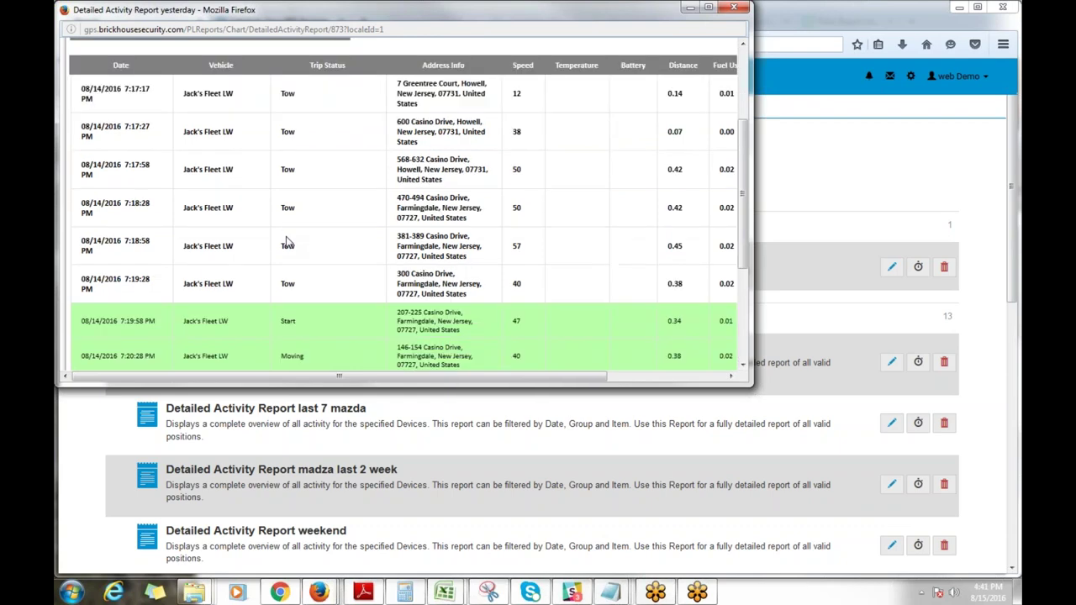
{"action": "scroll", "coordinate": [288, 241], "scroll_direction": "down", "scroll_amount": 3}
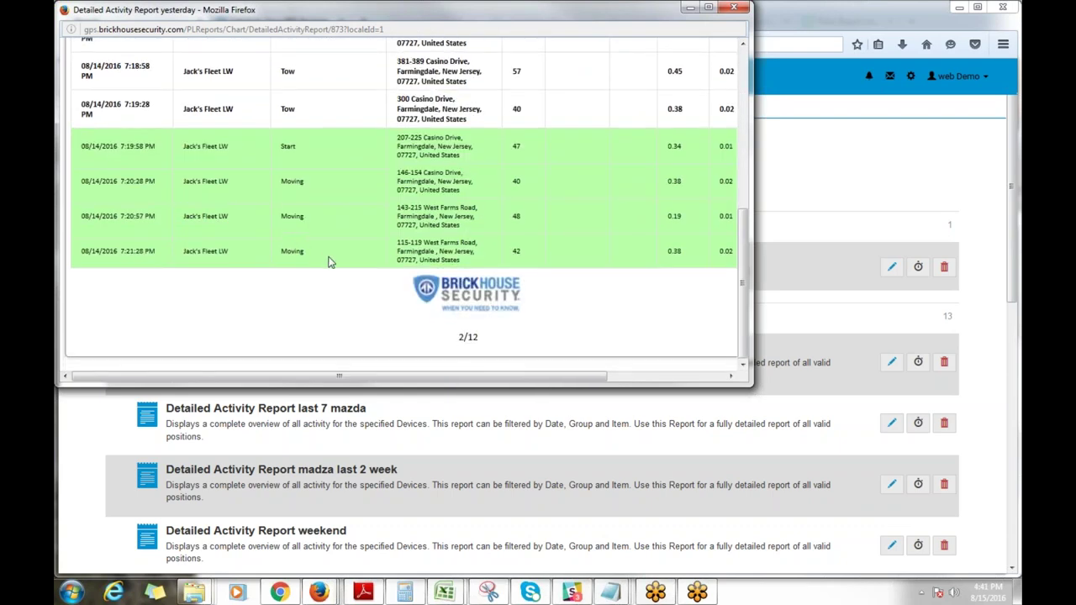
{"action": "scroll", "coordinate": [329, 259], "scroll_direction": "up", "scroll_amount": 6}
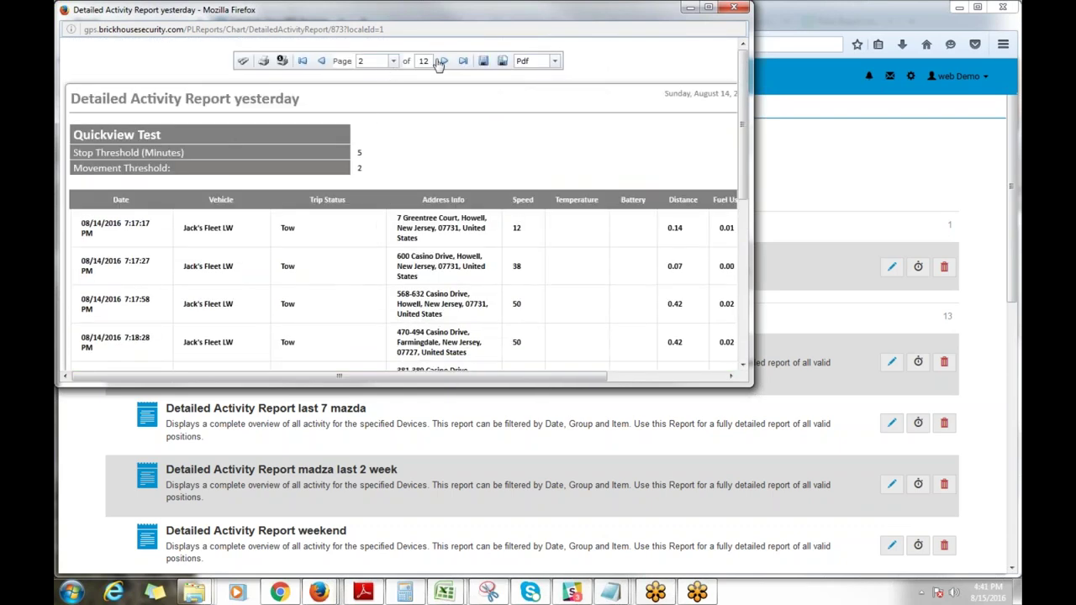
{"action": "left_click", "coordinate": [445, 62]}
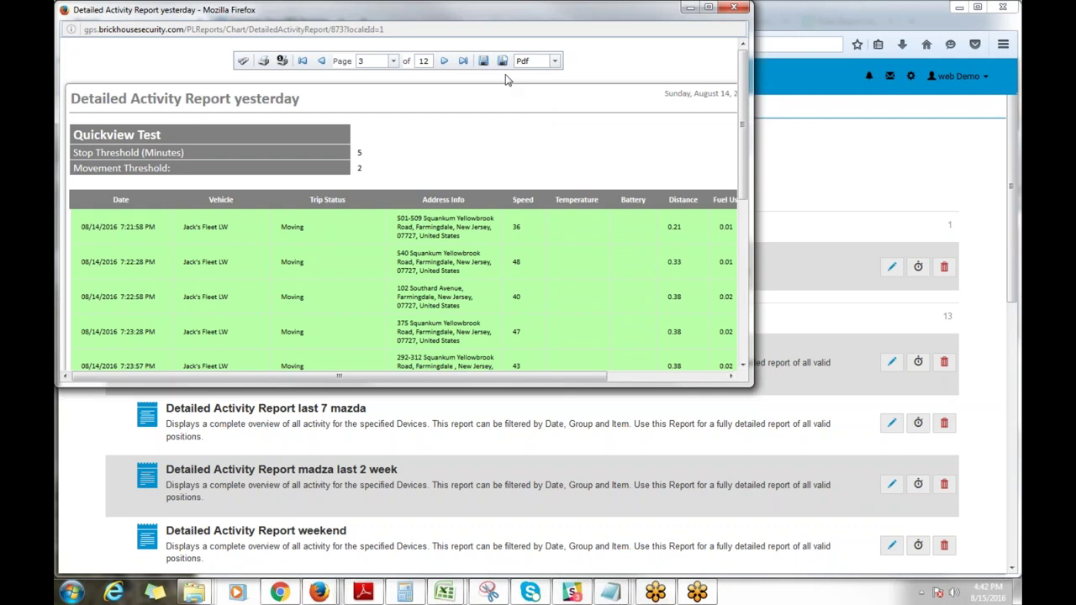
{"action": "left_click", "coordinate": [554, 64]}
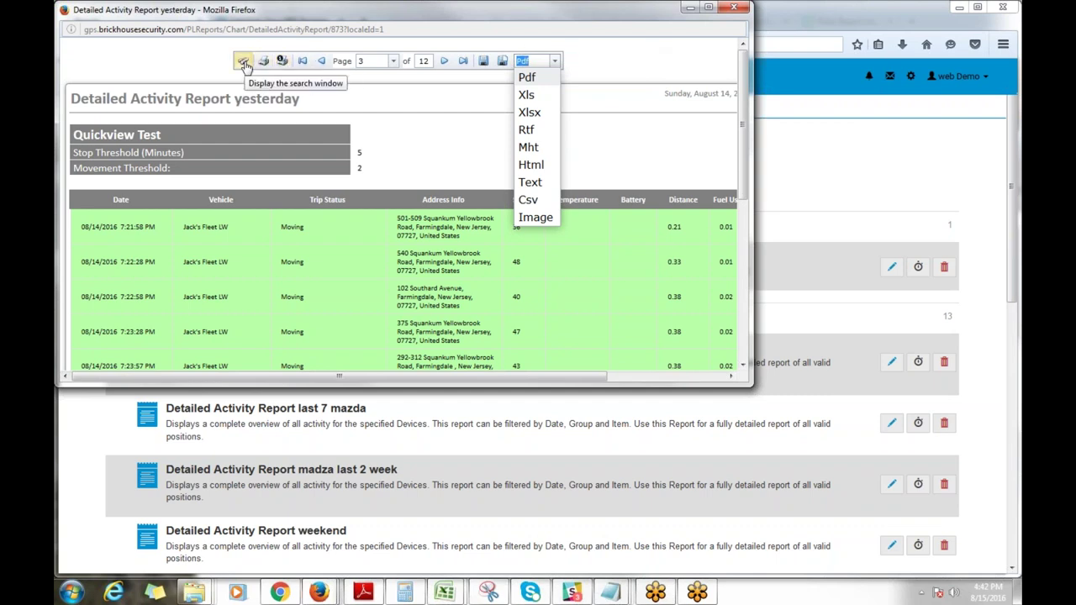
{"action": "left_click", "coordinate": [669, 54]}
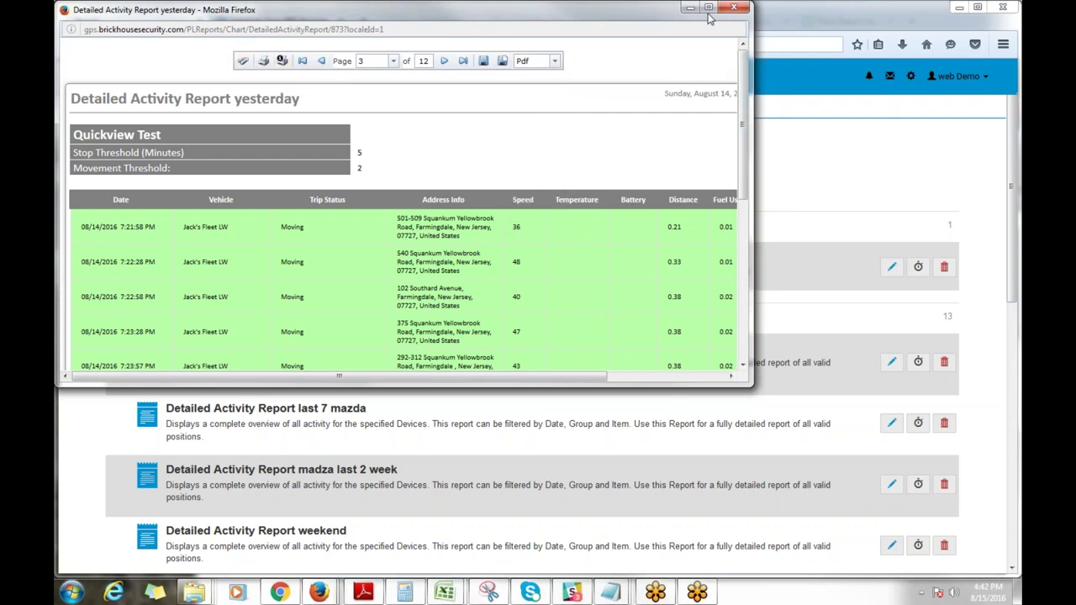
{"action": "left_click", "coordinate": [735, 8]}
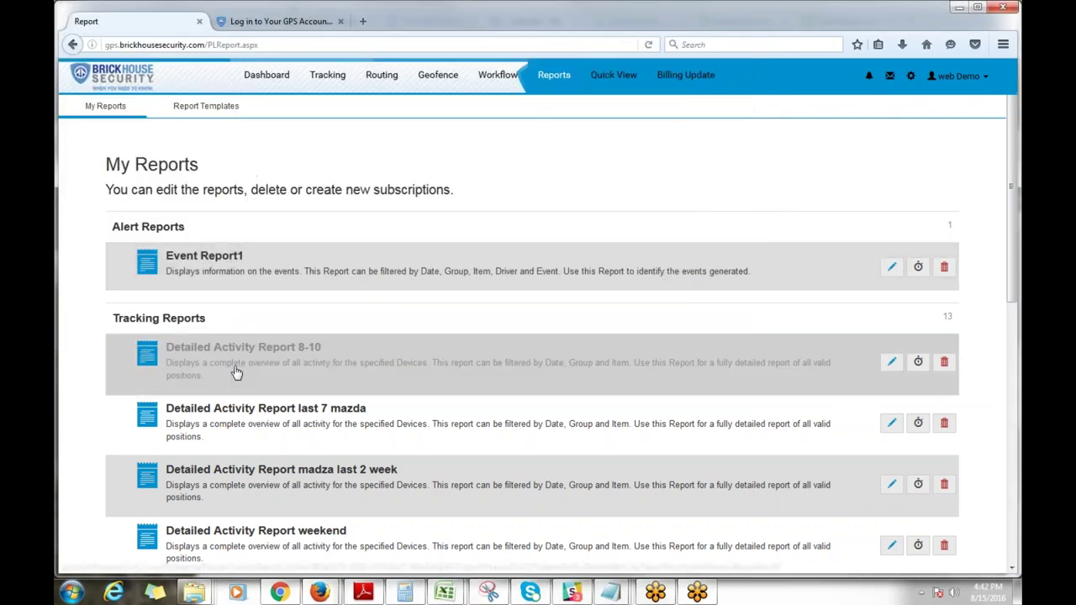
{"action": "scroll", "coordinate": [236, 373], "scroll_direction": "down", "scroll_amount": 5}
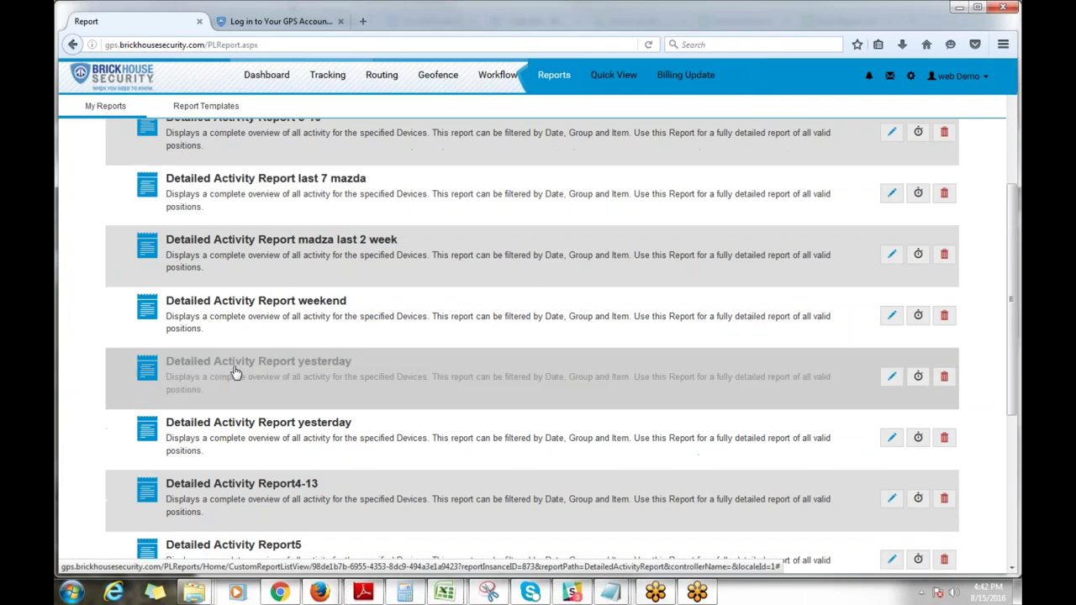
{"action": "scroll", "coordinate": [238, 375], "scroll_direction": "down", "scroll_amount": 2}
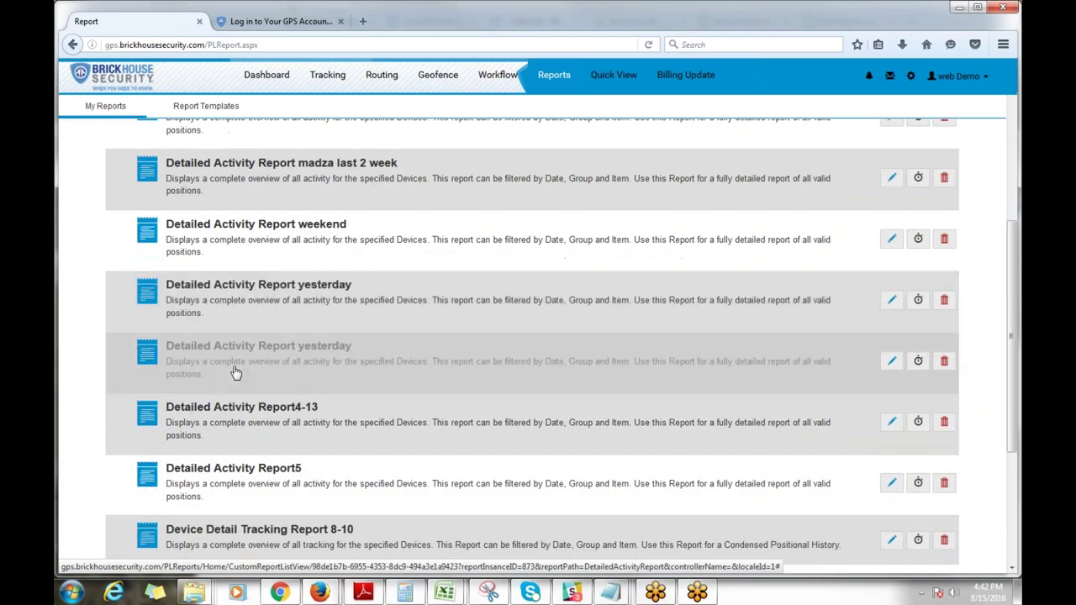
{"action": "scroll", "coordinate": [256, 410], "scroll_direction": "down", "scroll_amount": 5}
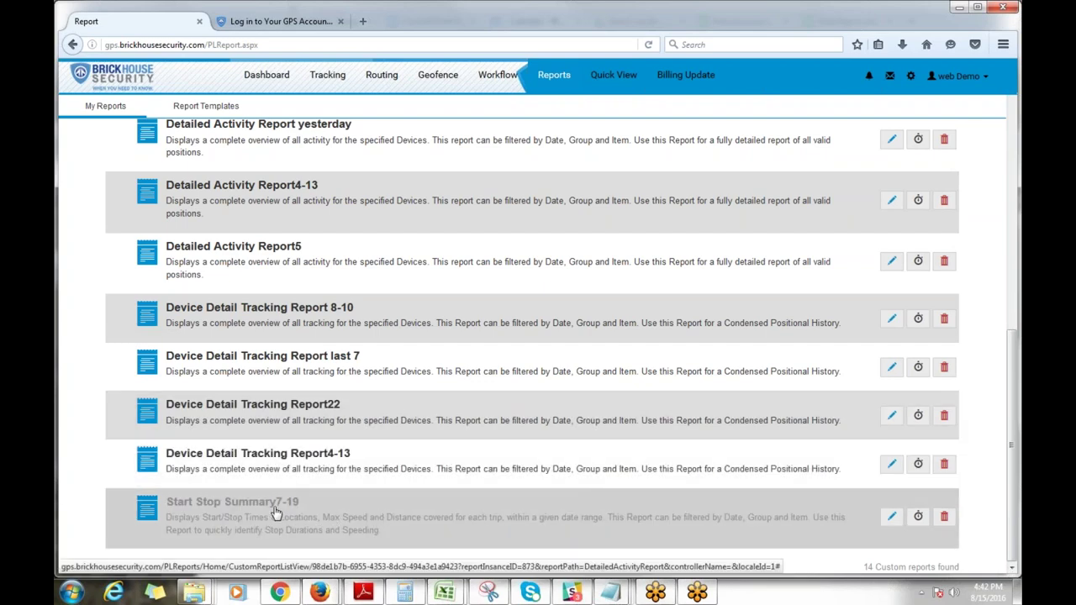
{"action": "scroll", "coordinate": [415, 457], "scroll_direction": "up", "scroll_amount": 1}
{"action": "scroll", "coordinate": [414, 458], "scroll_direction": "up", "scroll_amount": 10}
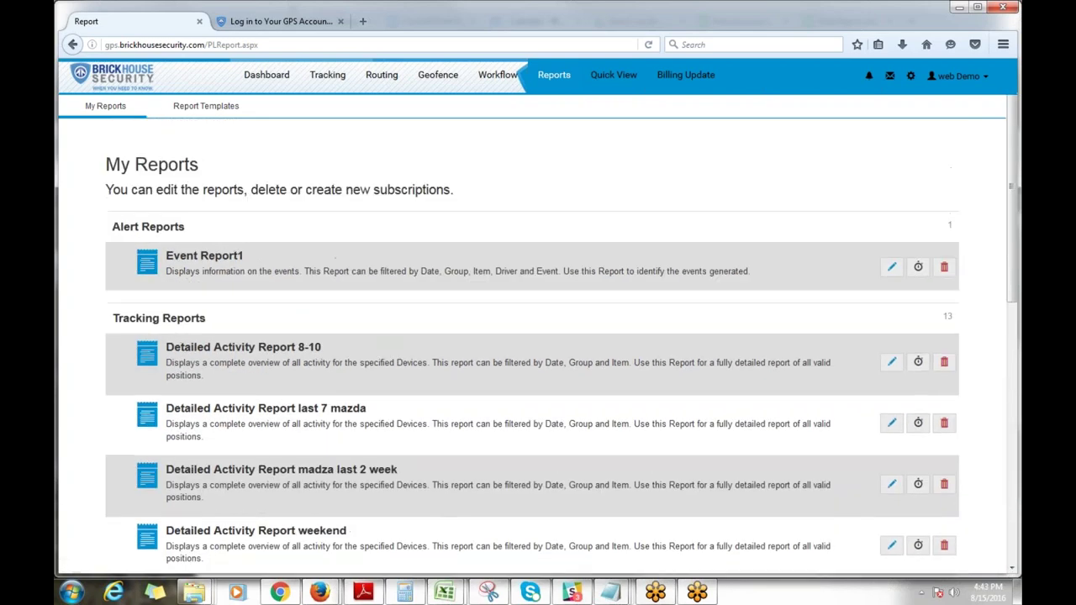
Step: Start a new report from the Fuel Usage Report template under Fleet Reports
{"action": "left_click", "coordinate": [553, 77]}
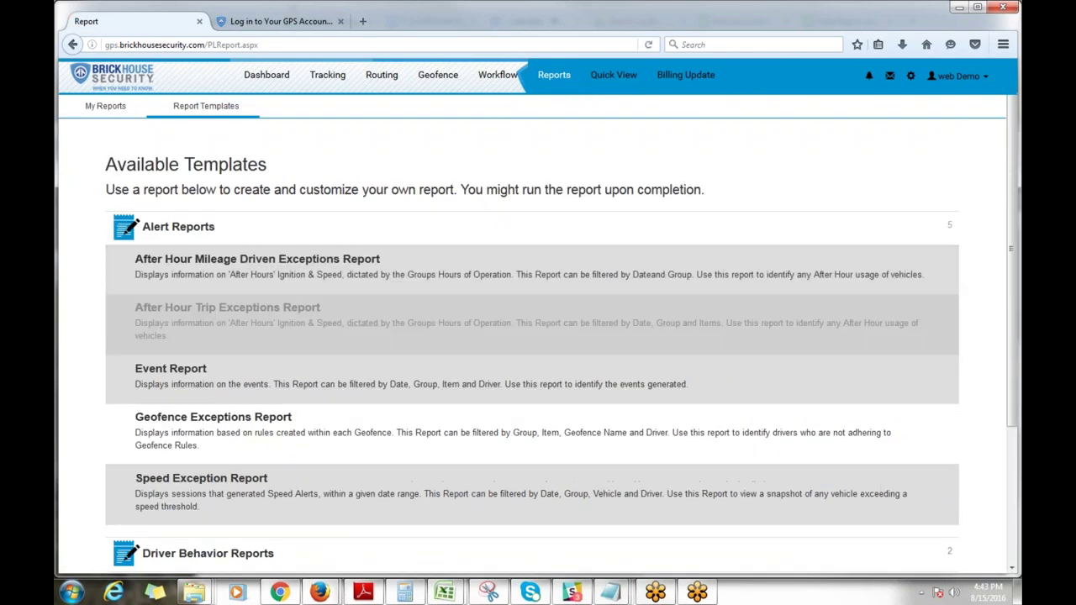
{"action": "scroll", "coordinate": [212, 360], "scroll_direction": "down", "scroll_amount": 3}
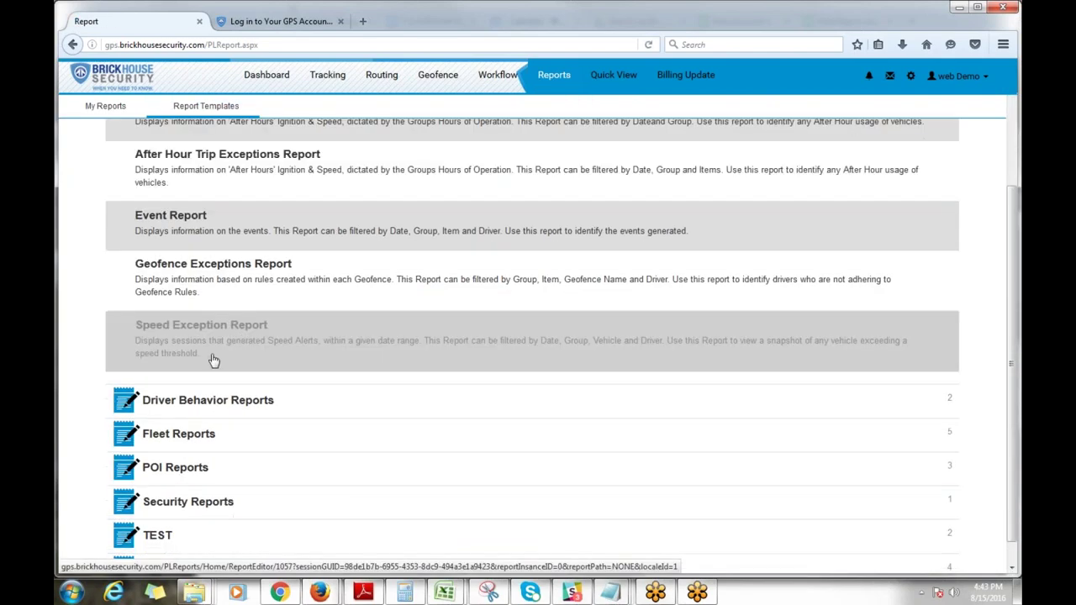
{"action": "left_click", "coordinate": [152, 409]}
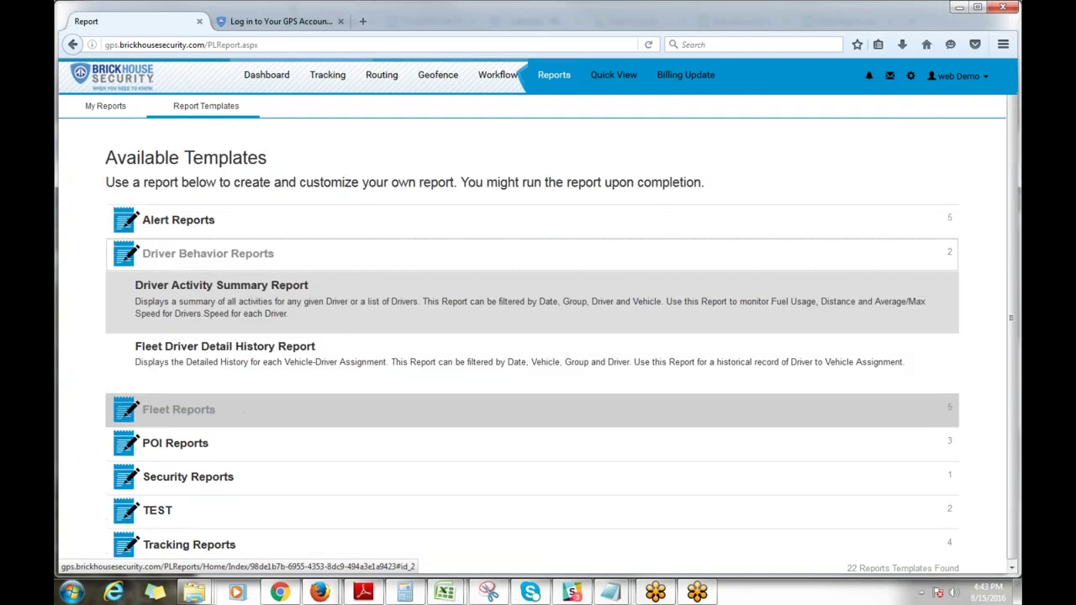
{"action": "left_click", "coordinate": [160, 409]}
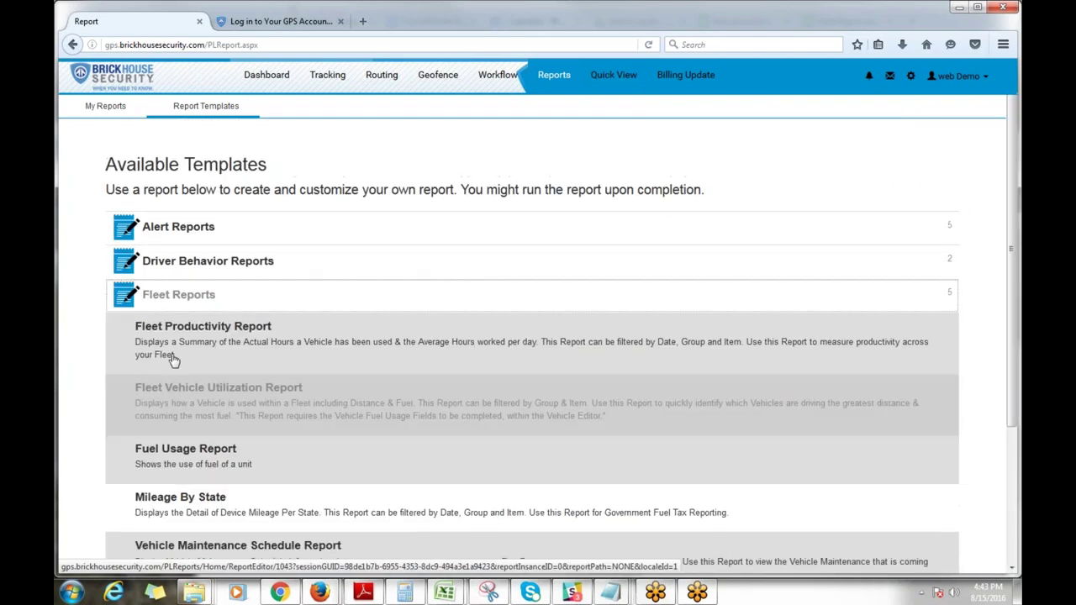
{"action": "left_click", "coordinate": [183, 455]}
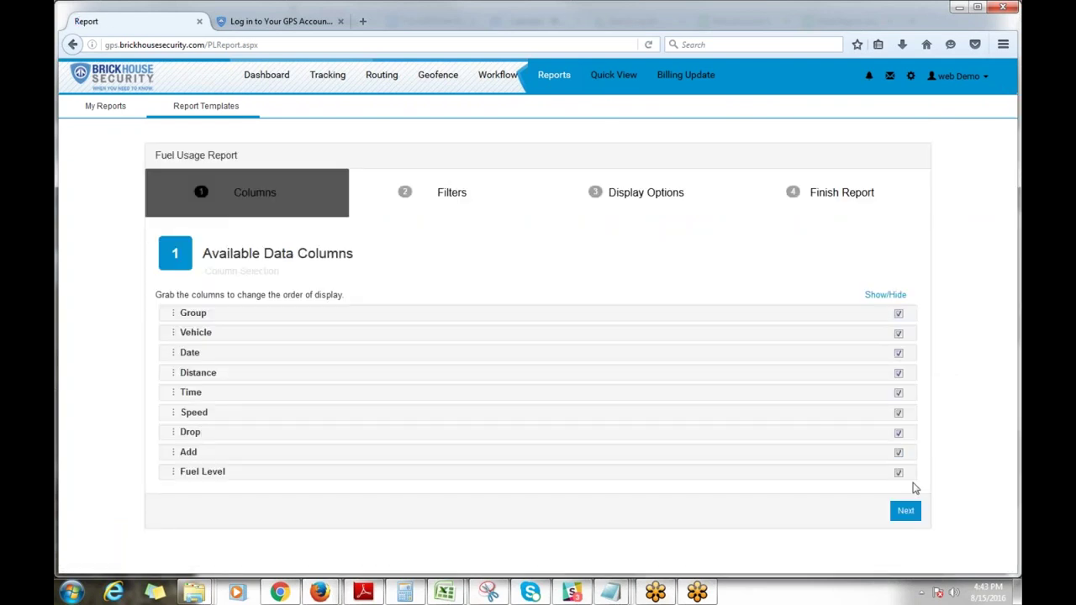
Step: Filter the fuel report to the last 7 days, the company group and the first Mazda3 vehicle
{"action": "left_click", "coordinate": [906, 511]}
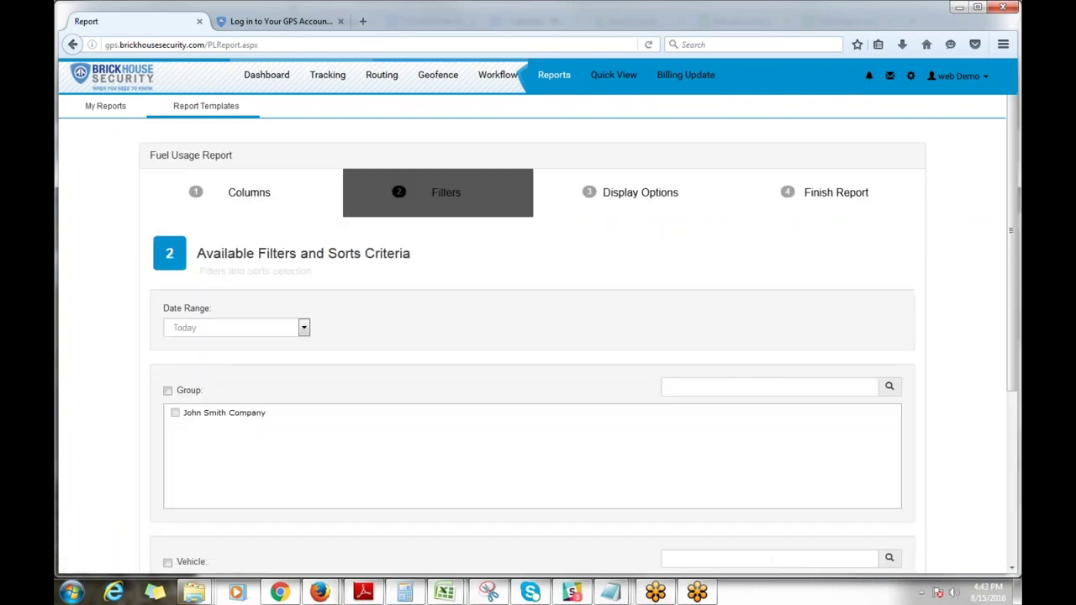
{"action": "left_click", "coordinate": [305, 328]}
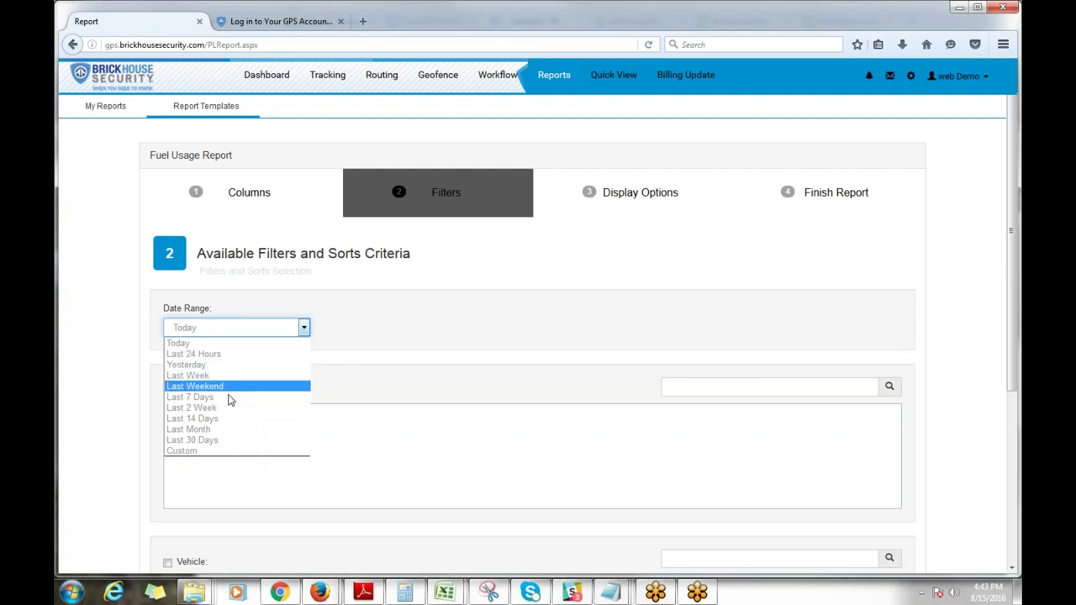
{"action": "left_click", "coordinate": [232, 397]}
{"action": "left_click", "coordinate": [175, 412]}
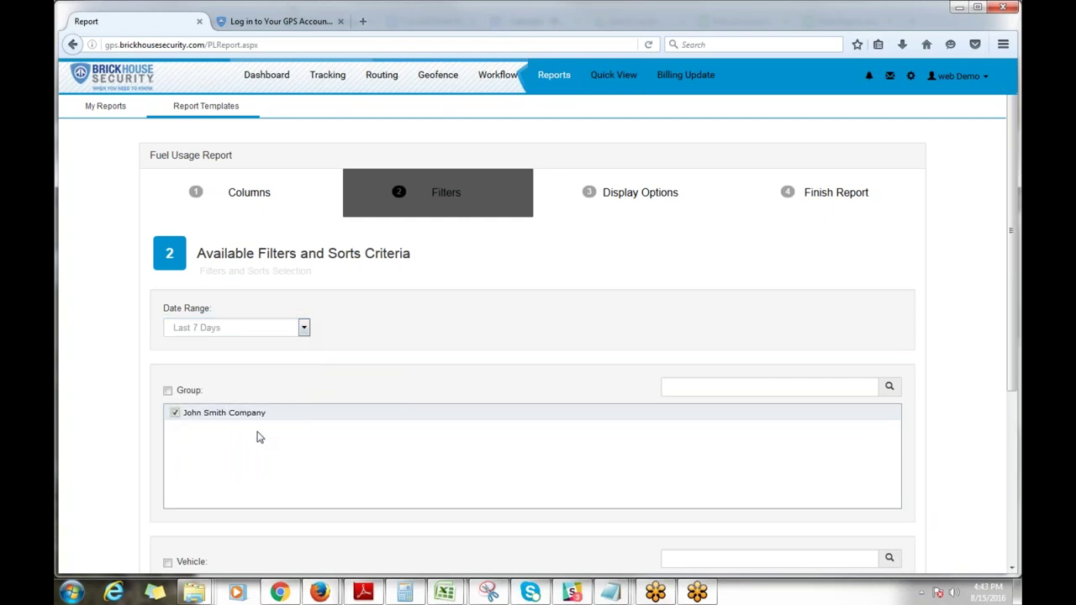
{"action": "scroll", "coordinate": [260, 437], "scroll_direction": "down", "scroll_amount": 1}
{"action": "scroll", "coordinate": [260, 438], "scroll_direction": "down", "scroll_amount": 2}
{"action": "left_click", "coordinate": [175, 431]}
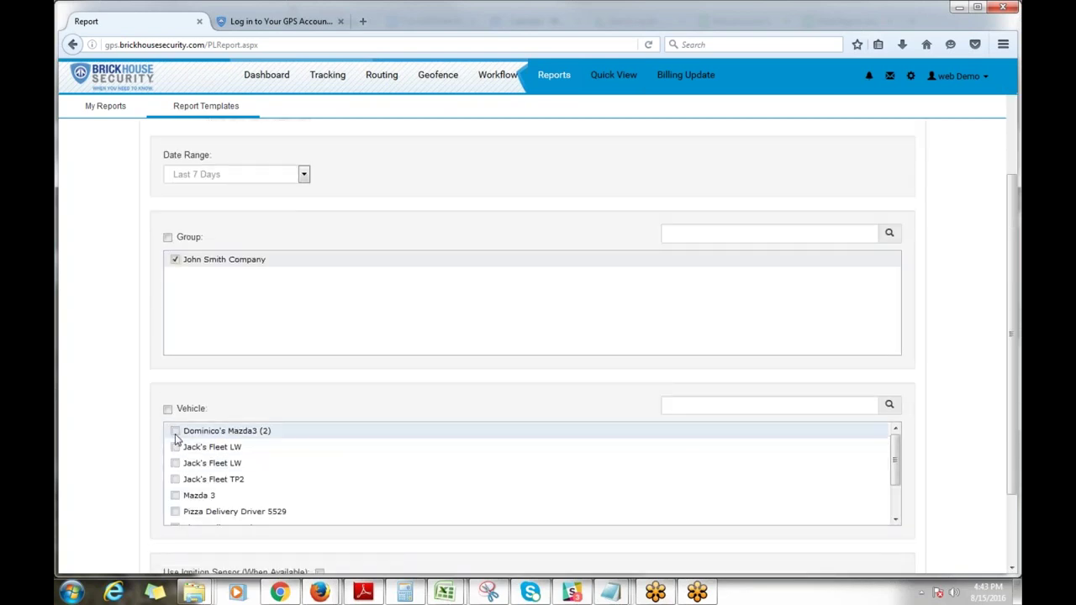
{"action": "scroll", "coordinate": [317, 438], "scroll_direction": "down", "scroll_amount": 2}
{"action": "scroll", "coordinate": [646, 375], "scroll_direction": "down", "scroll_amount": 2}
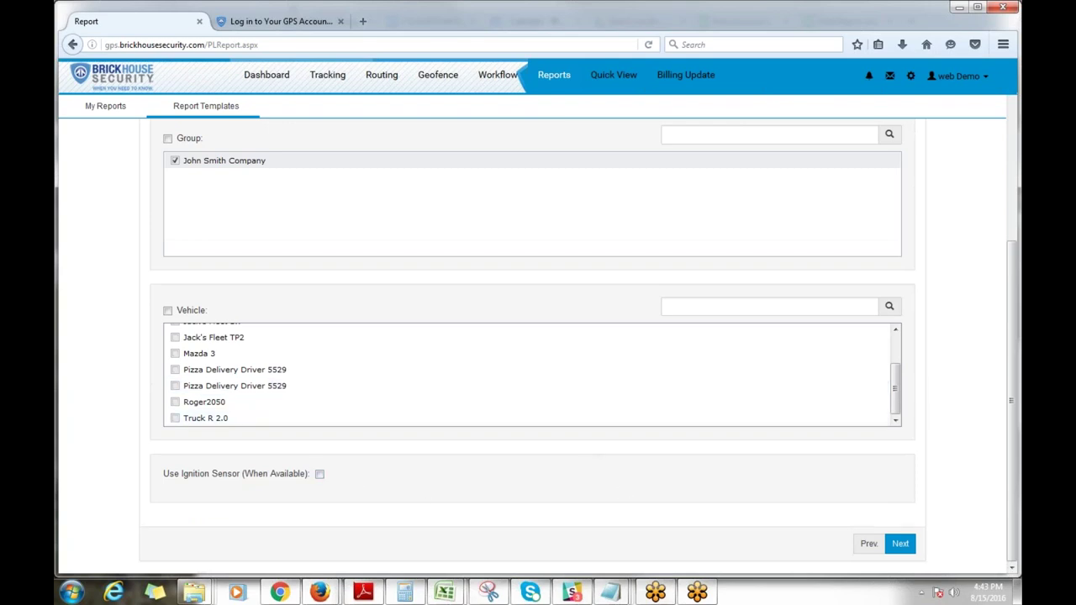
Step: Include a chart in the report, keeping Quarter Hour grouping and Date as the x axis
{"action": "left_click", "coordinate": [896, 544]}
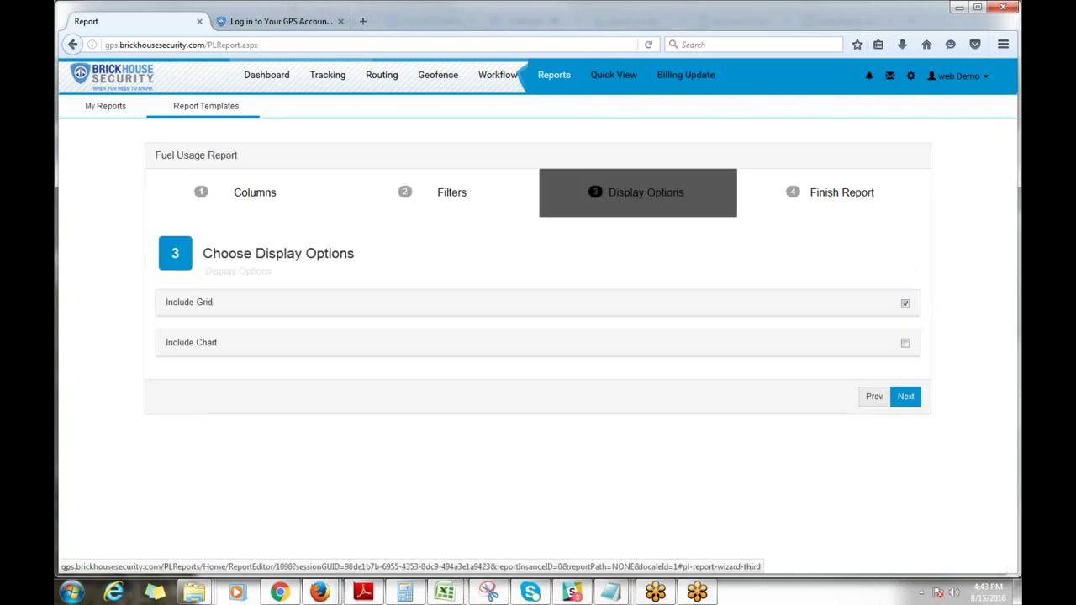
{"action": "left_click", "coordinate": [906, 344]}
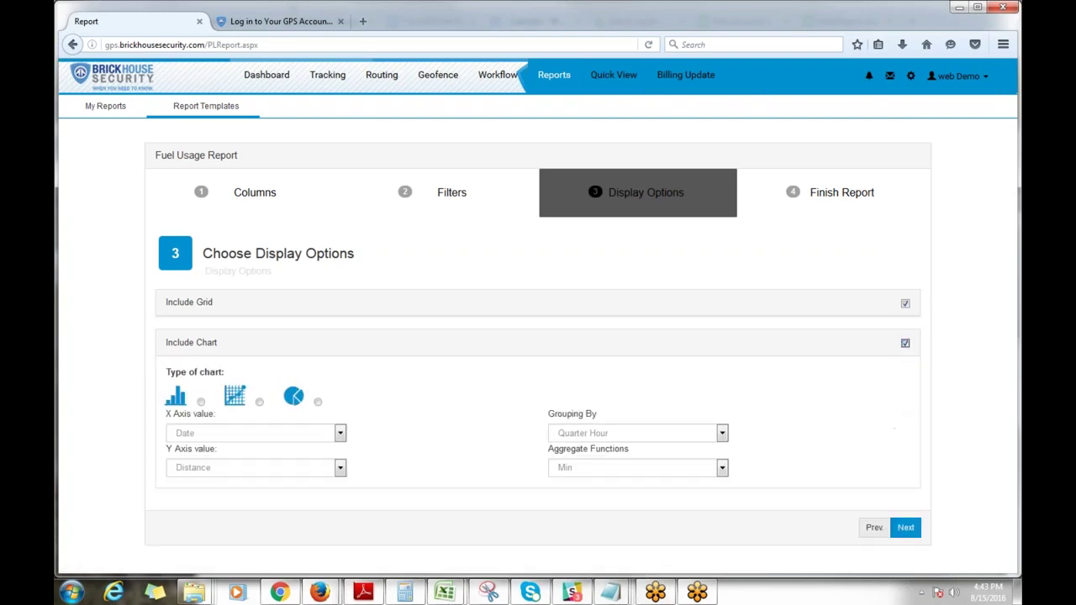
{"action": "left_click", "coordinate": [633, 436]}
{"action": "left_click", "coordinate": [632, 436]}
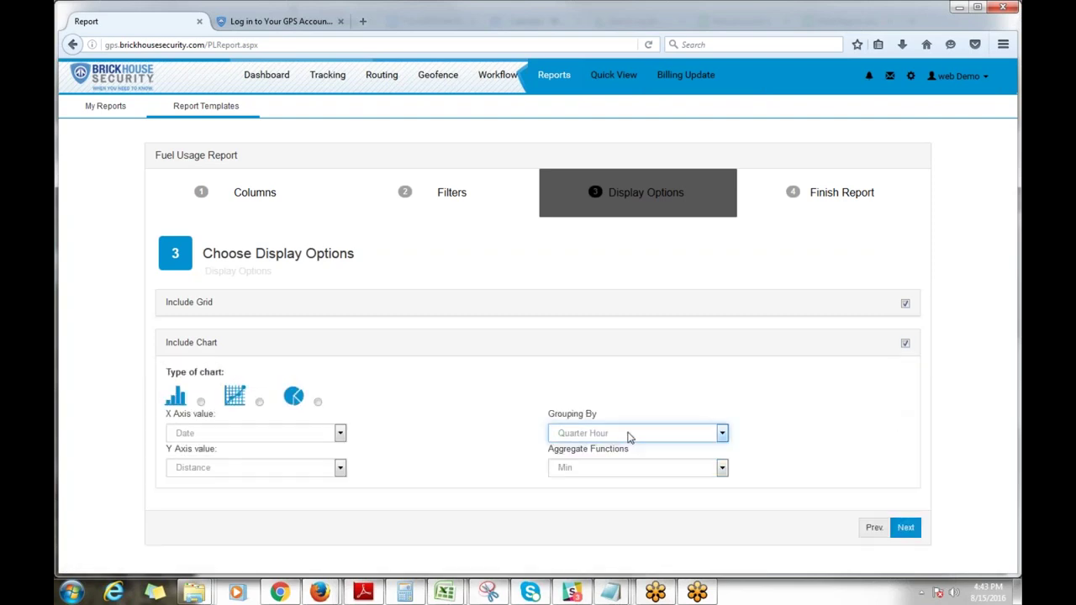
{"action": "left_click", "coordinate": [295, 435]}
{"action": "left_click", "coordinate": [294, 437]}
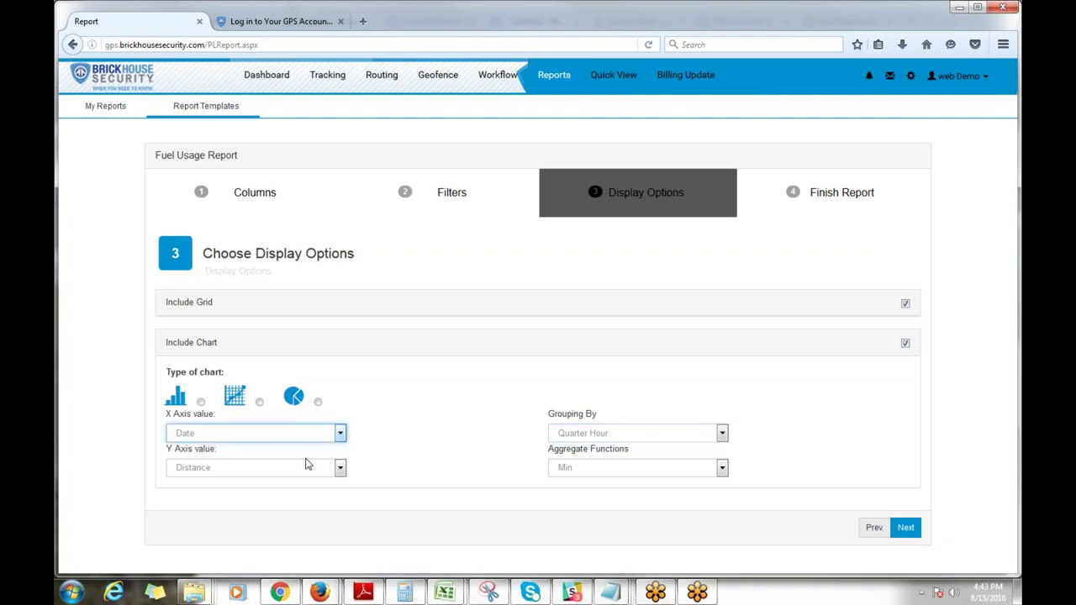
Step: Keep Distance on the y axis with the Min aggregate, and choose a line chart
{"action": "left_click", "coordinate": [307, 466]}
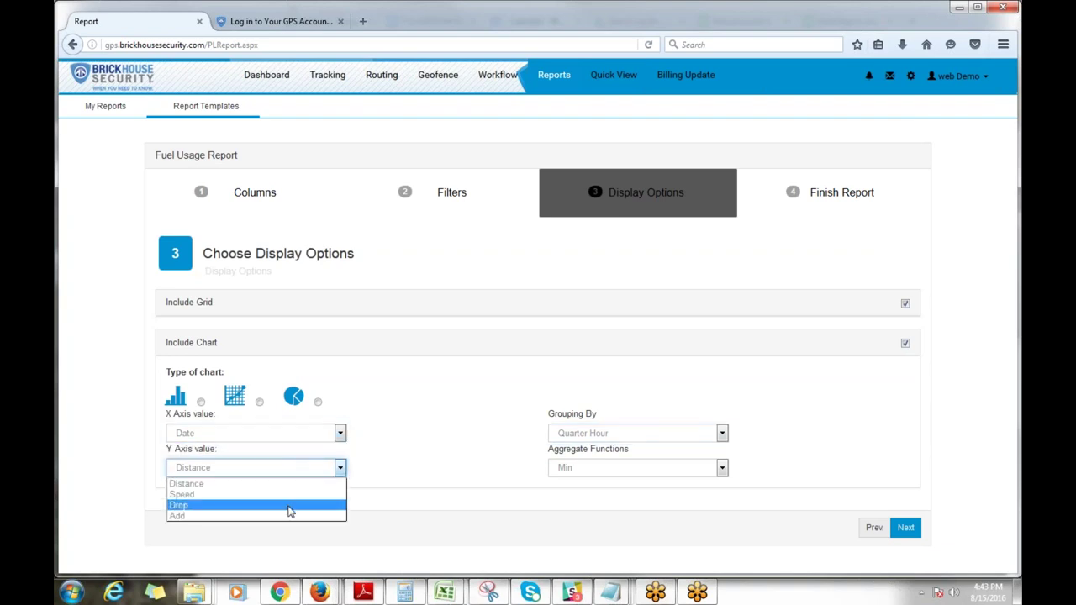
{"action": "left_click", "coordinate": [295, 485]}
{"action": "left_click", "coordinate": [565, 471]}
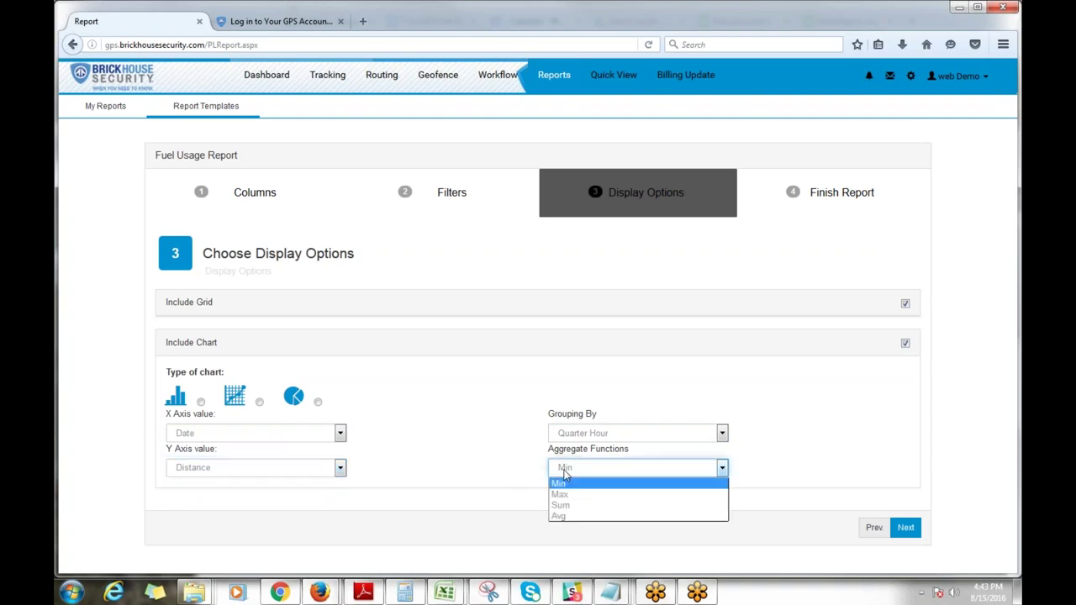
{"action": "left_click", "coordinate": [565, 476]}
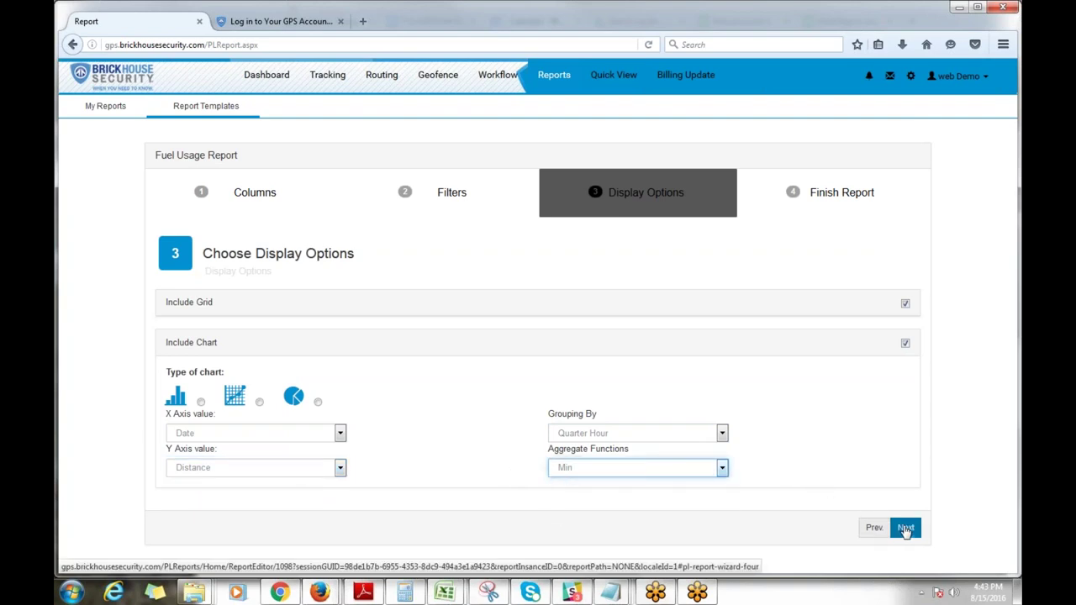
{"action": "left_click", "coordinate": [906, 529]}
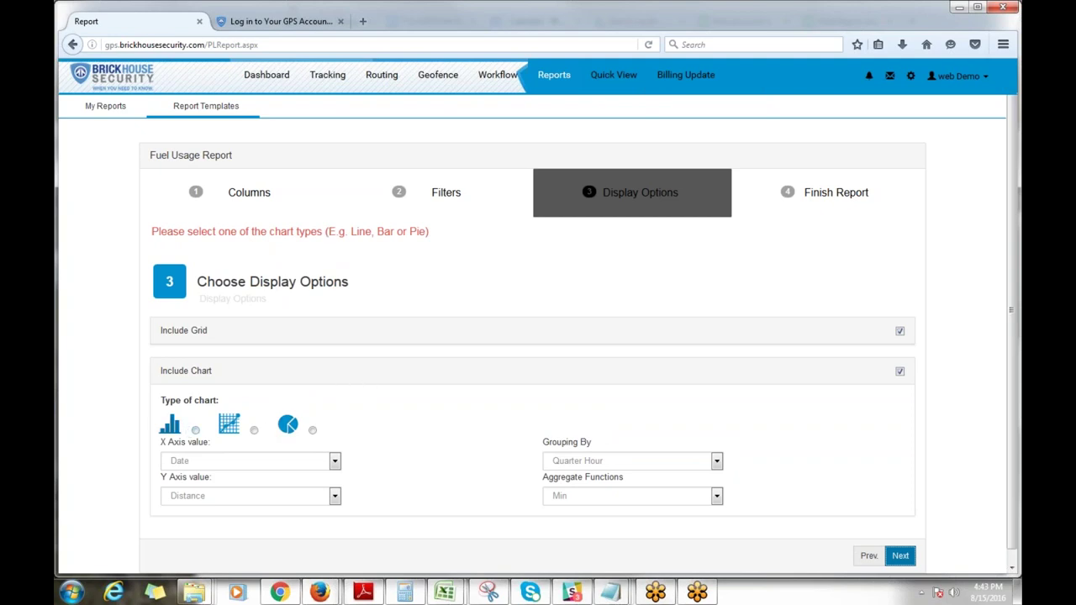
{"action": "left_click", "coordinate": [254, 430]}
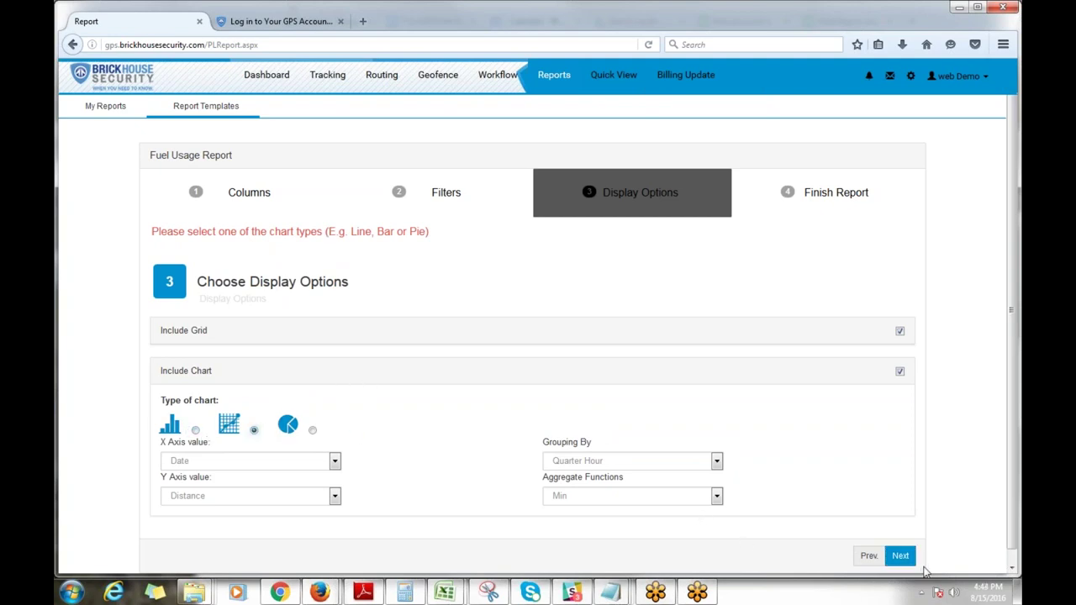
{"action": "left_click", "coordinate": [899, 556]}
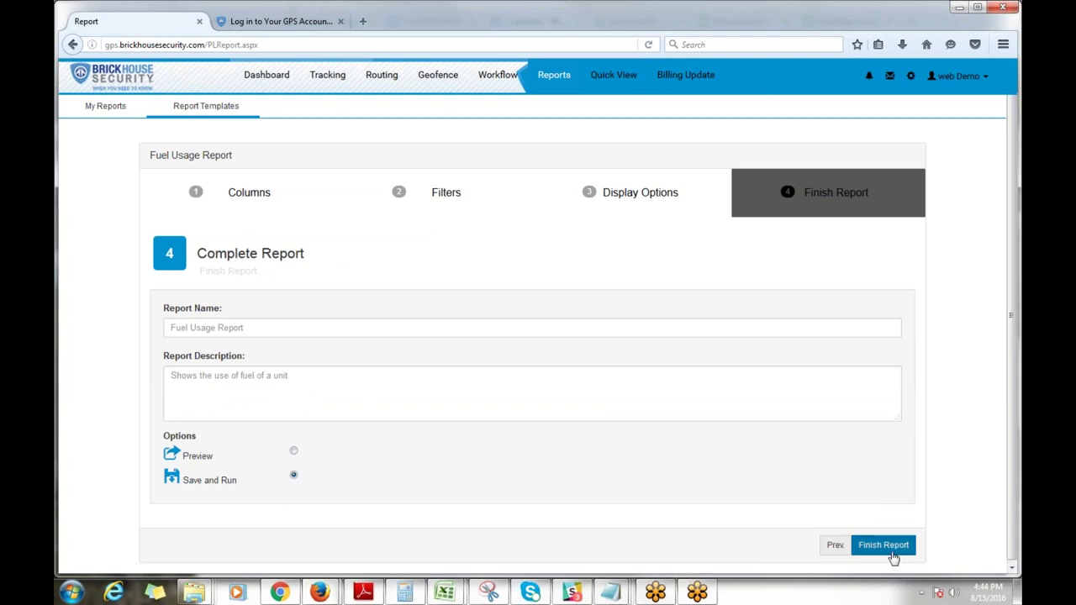
Step: Rename the report to Fuel Usage Report3 after the duplicate-name error, then save and run it
{"action": "left_click", "coordinate": [893, 555]}
{"action": "left_click", "coordinate": [257, 353]}
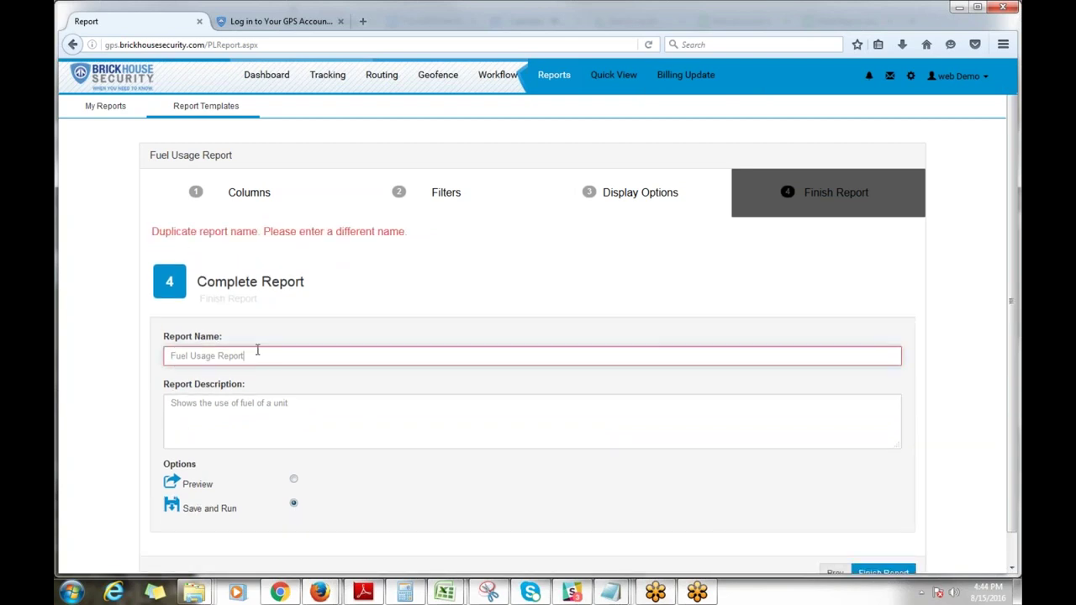
{"action": "type", "text": "3"}
{"action": "left_click", "coordinate": [893, 572]}
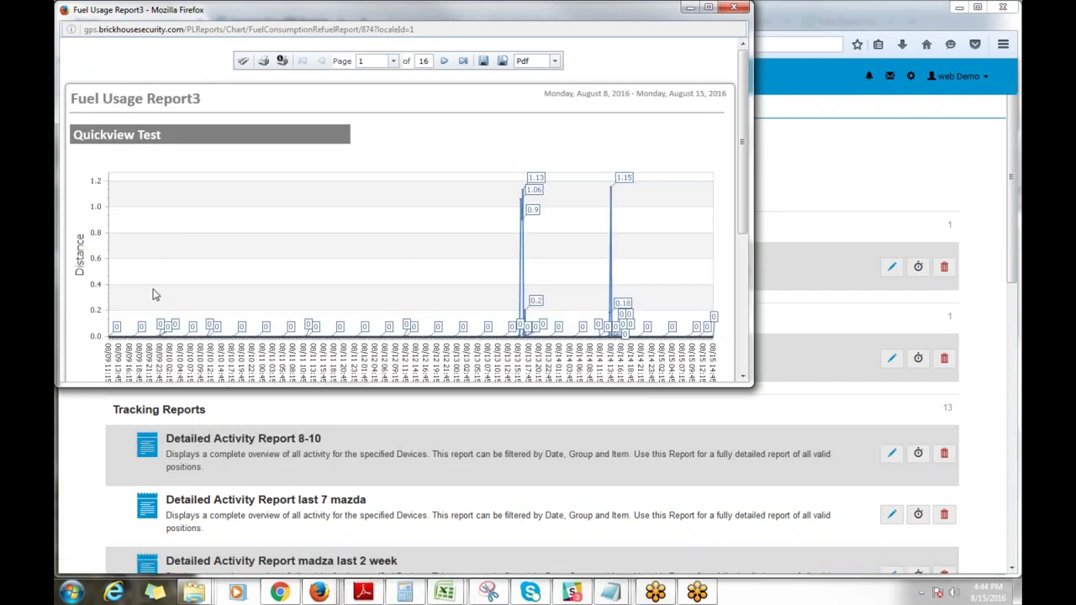
{"action": "scroll", "coordinate": [524, 261], "scroll_direction": "down", "scroll_amount": 3}
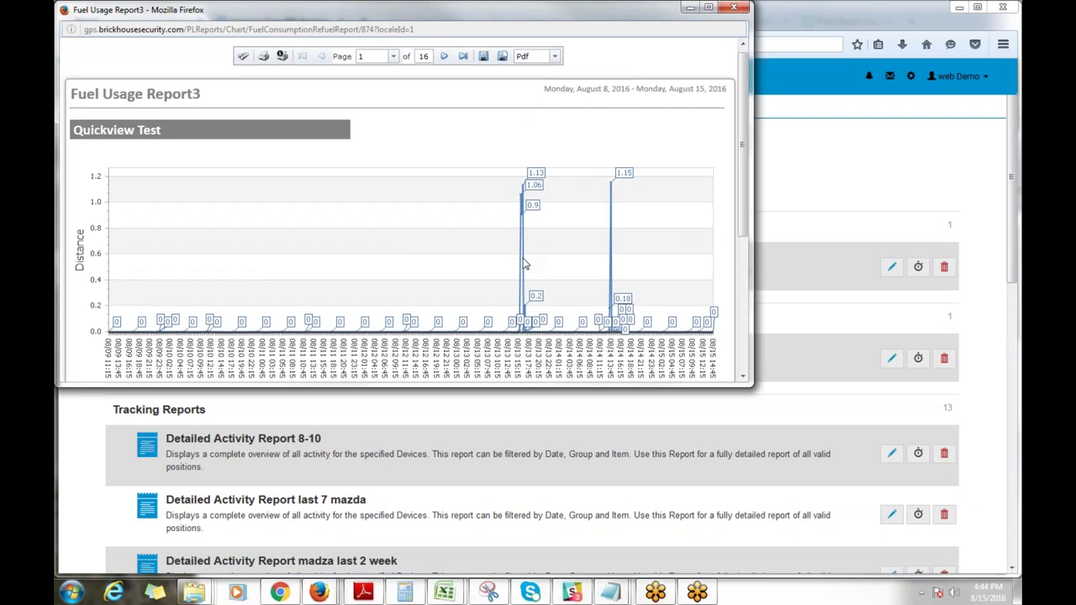